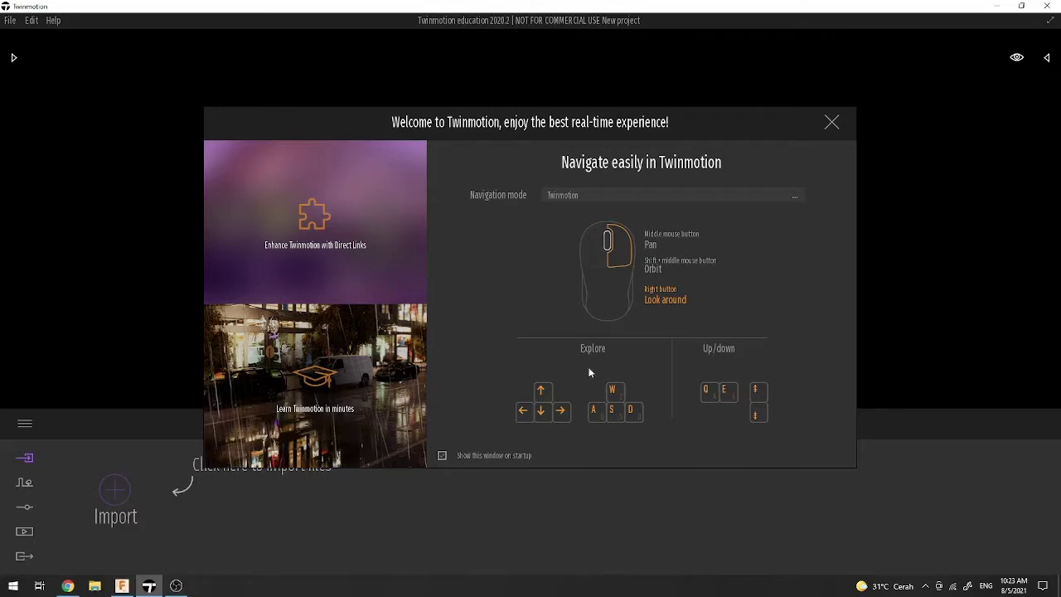
Step: Dismiss the welcome window and load Musholla v7.fbx from the Desktop as the geometry file to import
click(832, 123)
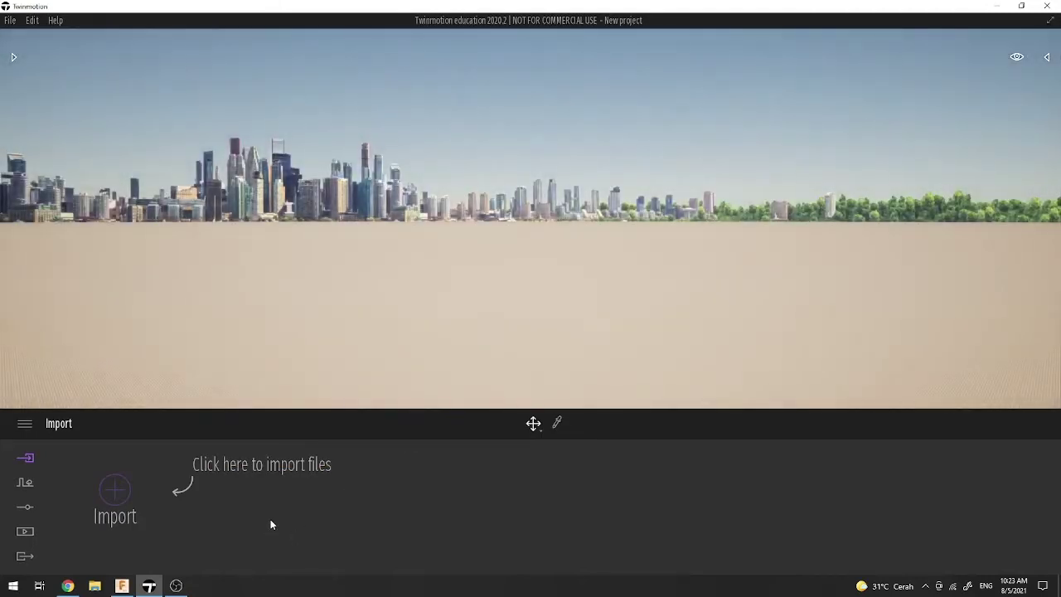
click(111, 496)
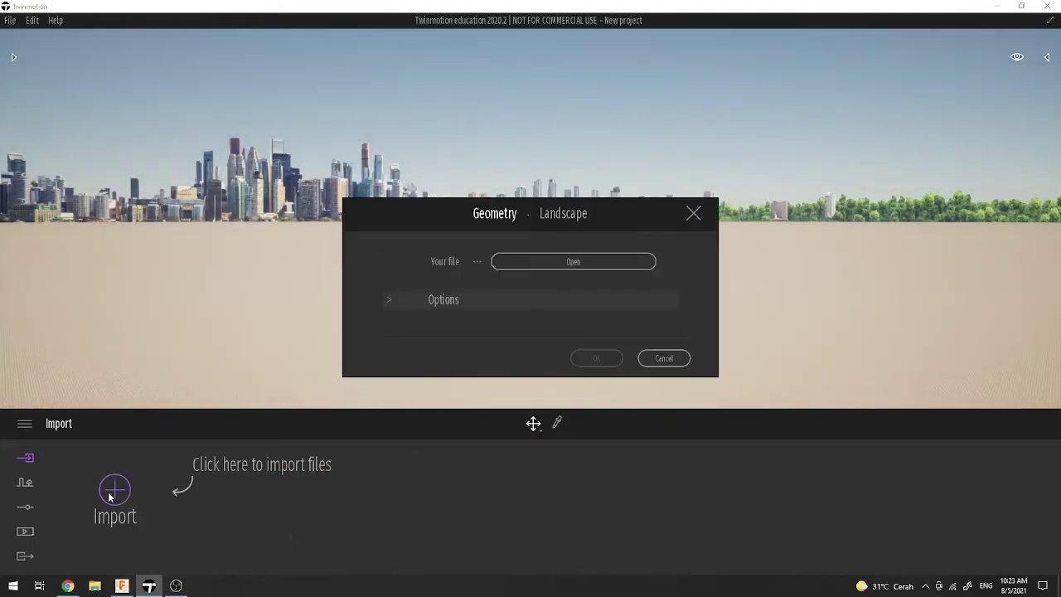
click(543, 264)
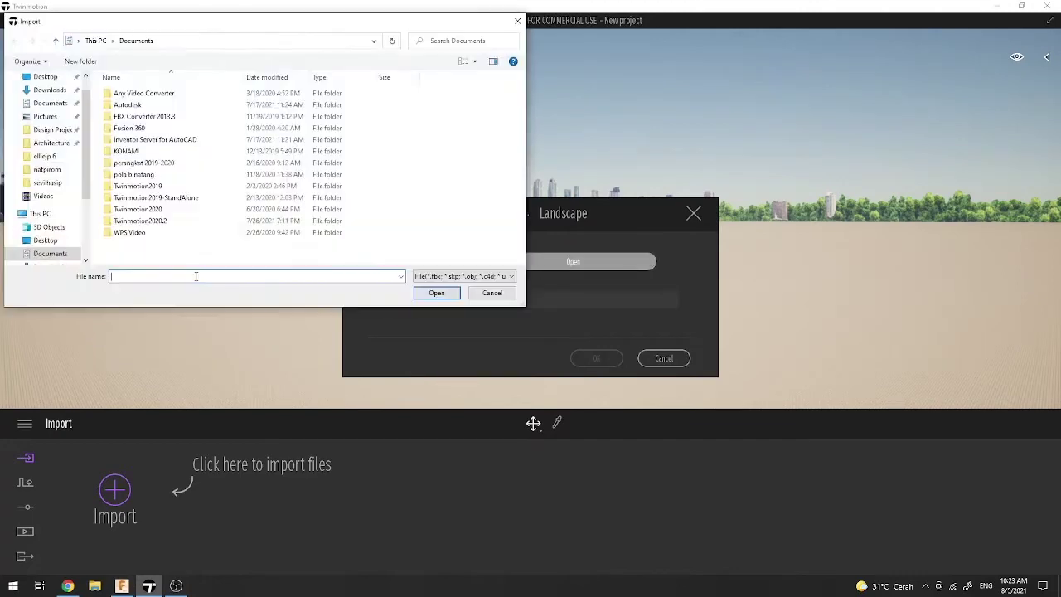
click(37, 241)
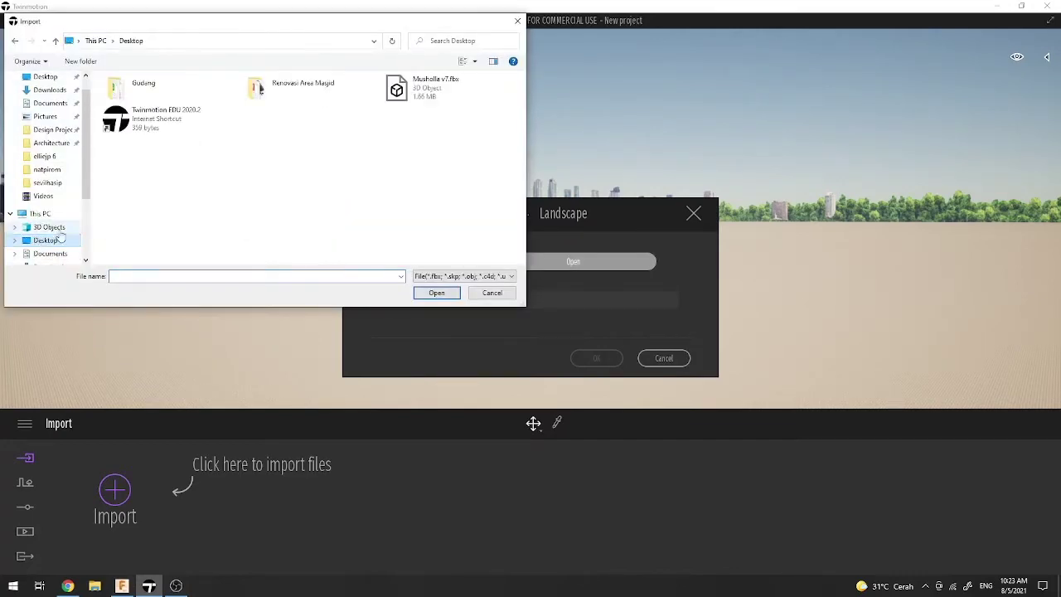
click(446, 97)
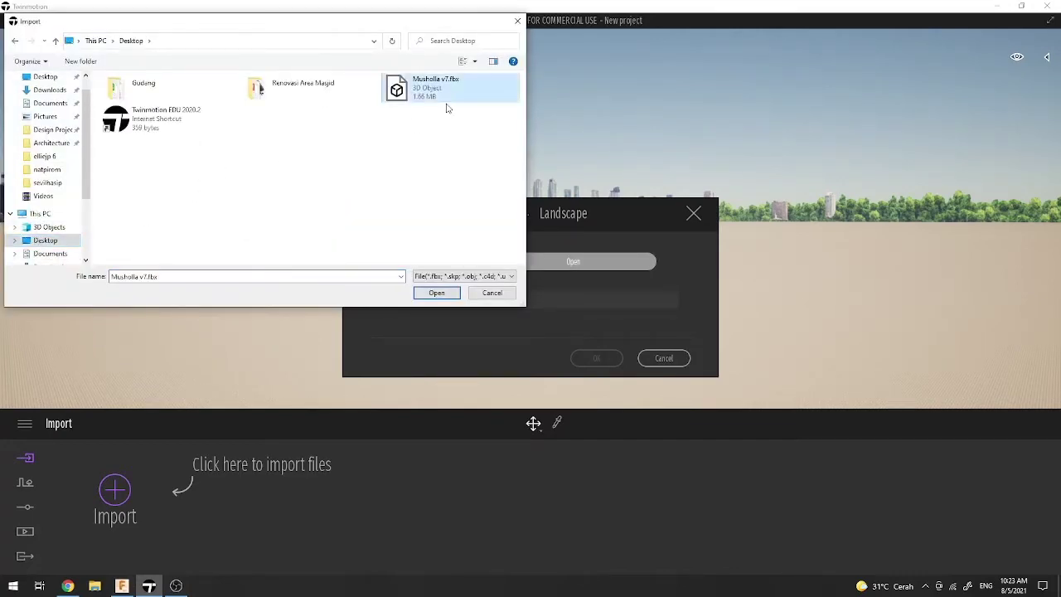
click(437, 294)
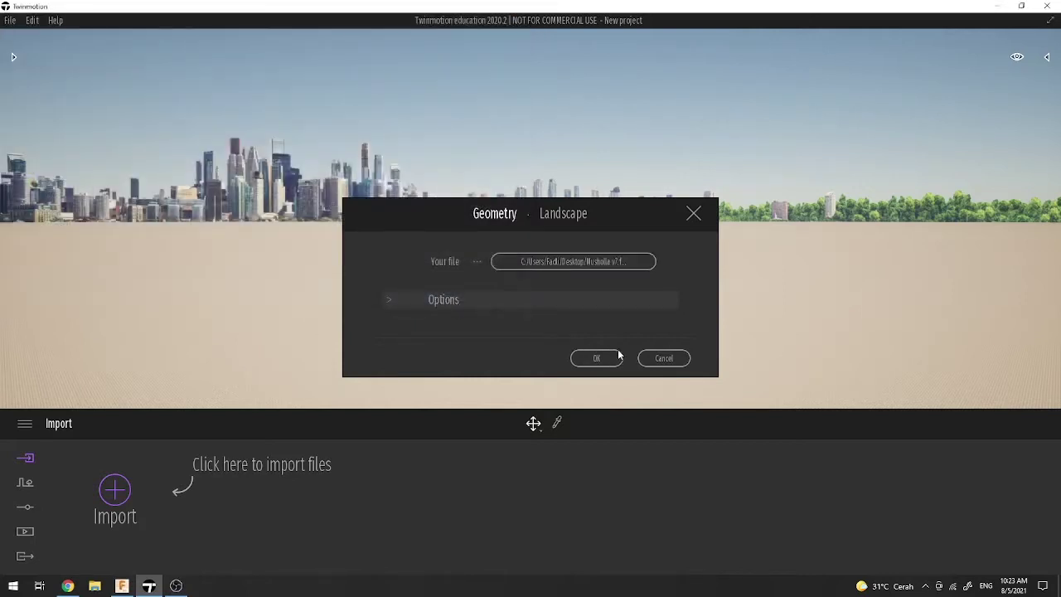
click(389, 301)
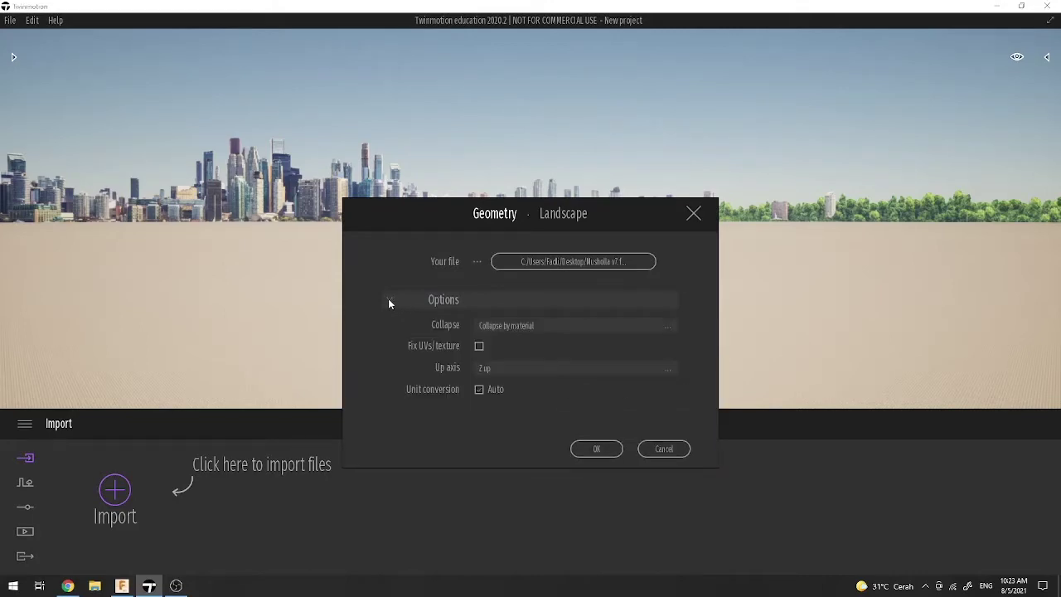
click(391, 300)
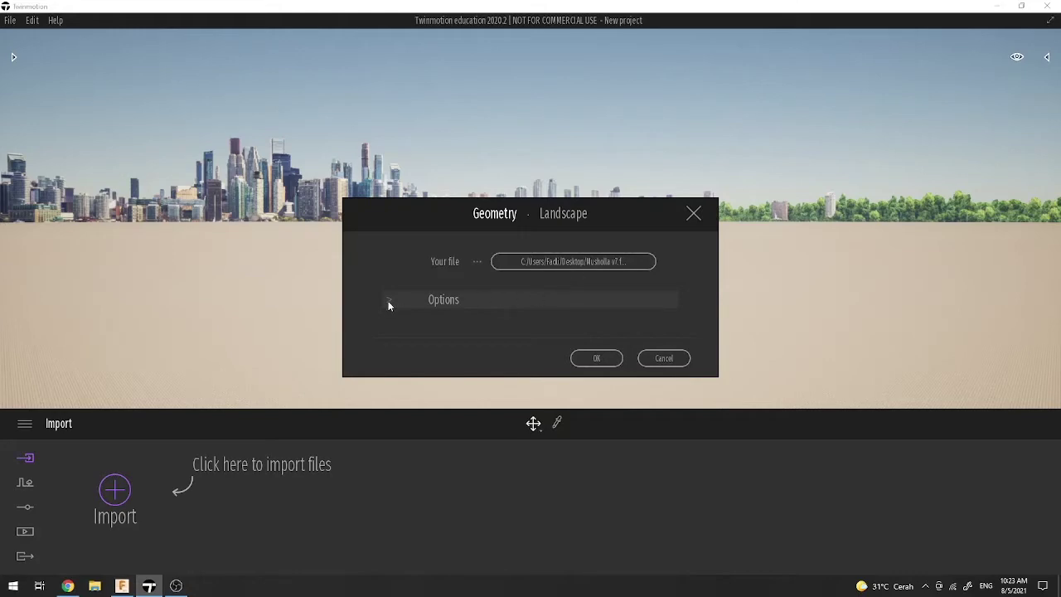
click(122, 586)
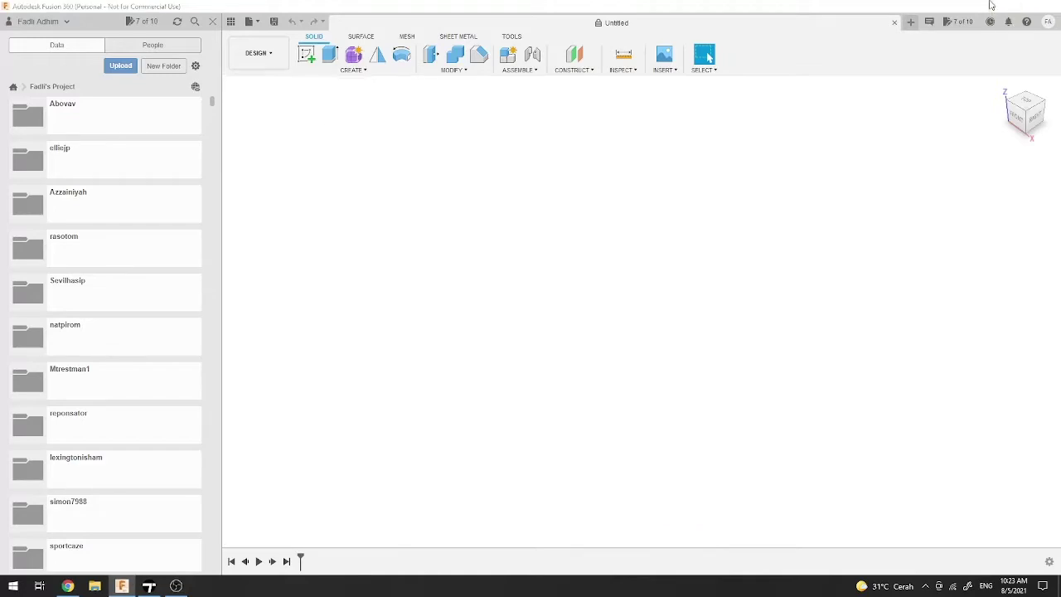
click(993, 5)
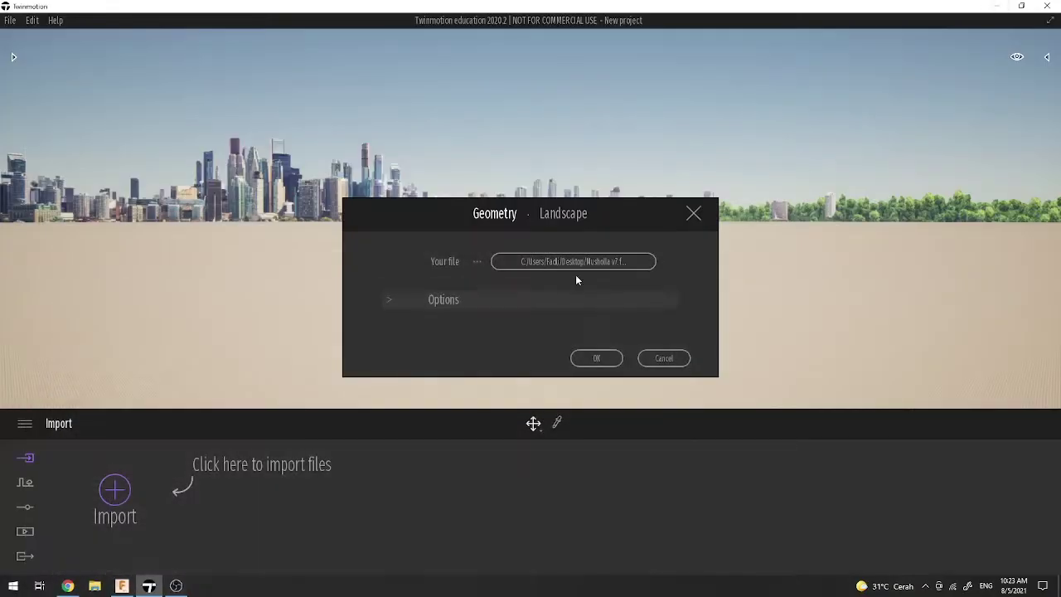
Step: Set the import's Collapse option to Keep hierarchy and import the geometry
click(389, 300)
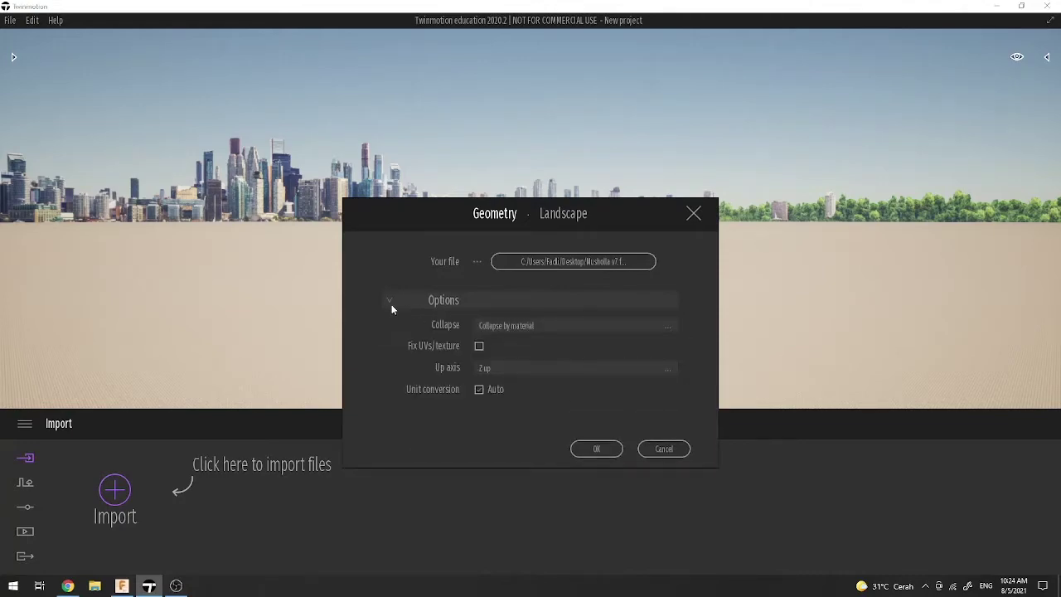
click(391, 305)
click(391, 304)
click(527, 329)
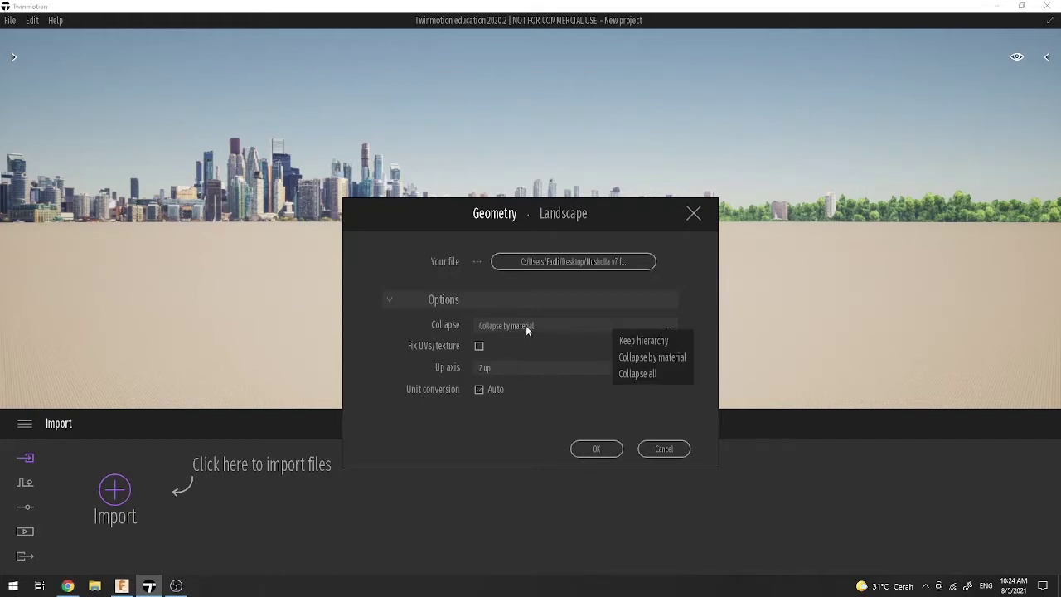
click(646, 342)
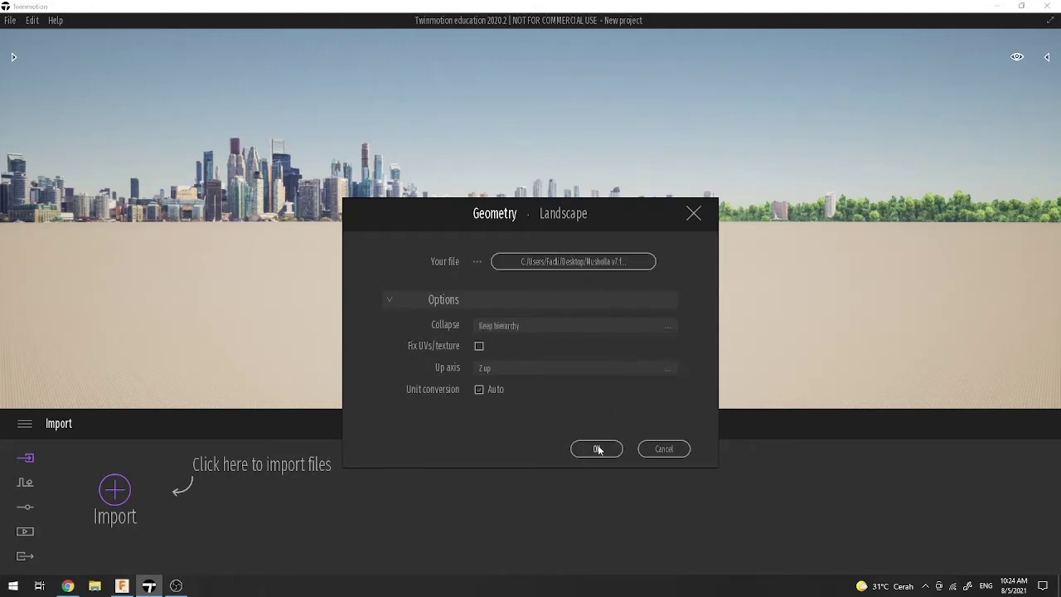
click(513, 325)
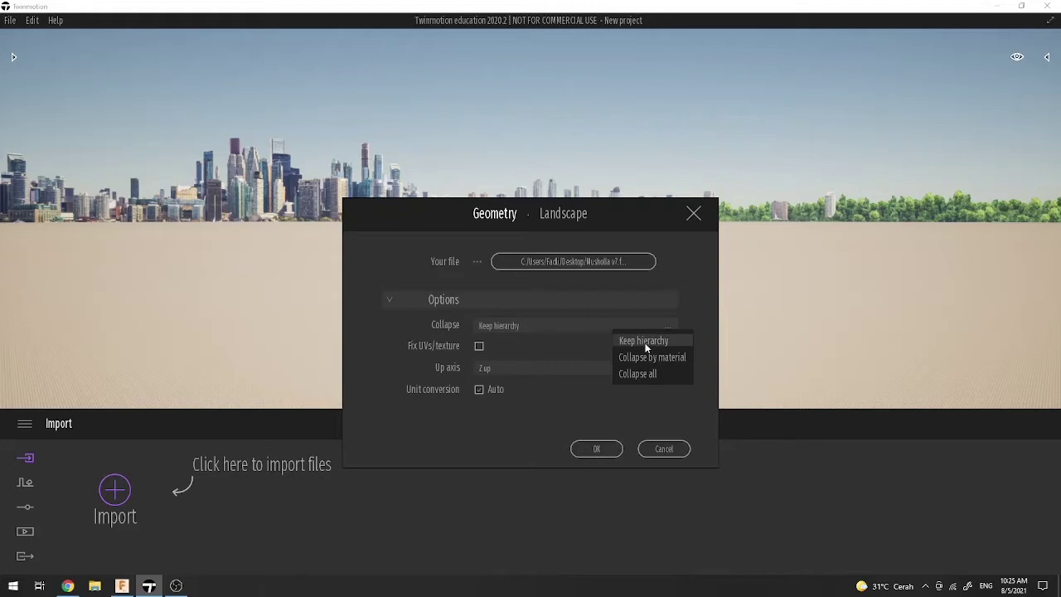
click(646, 343)
click(608, 448)
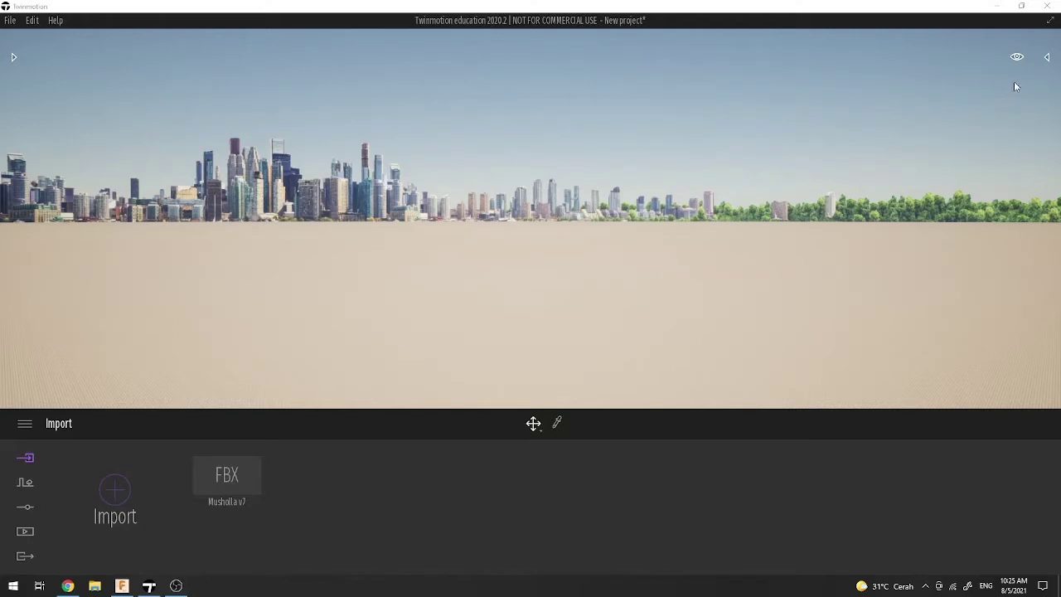
Step: Show the scene graph and zoom to the imported Musholla v7.fbx container
click(1048, 57)
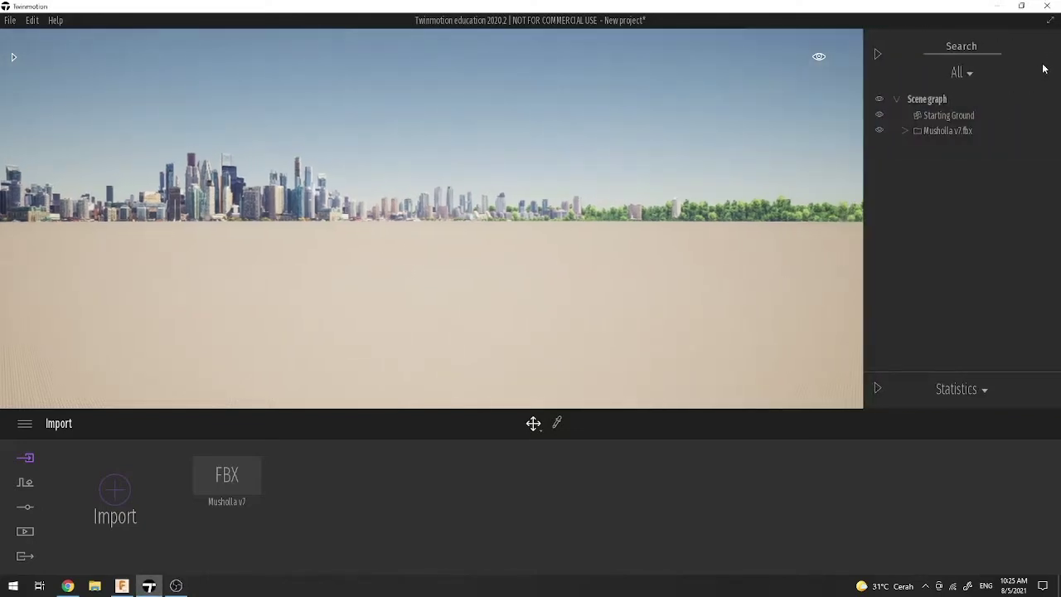
double_click(935, 131)
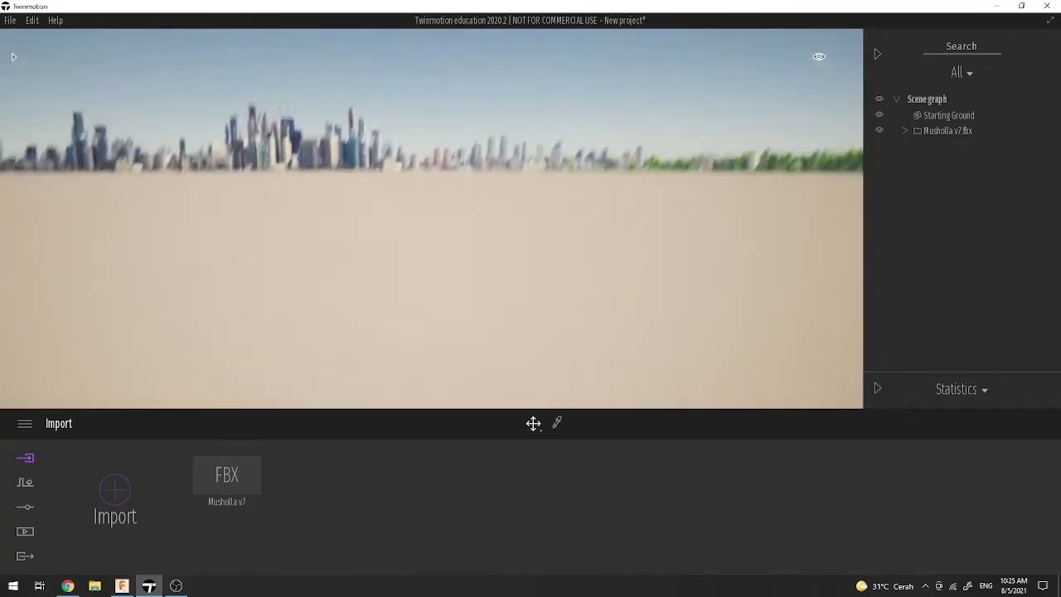
right_click(938, 131)
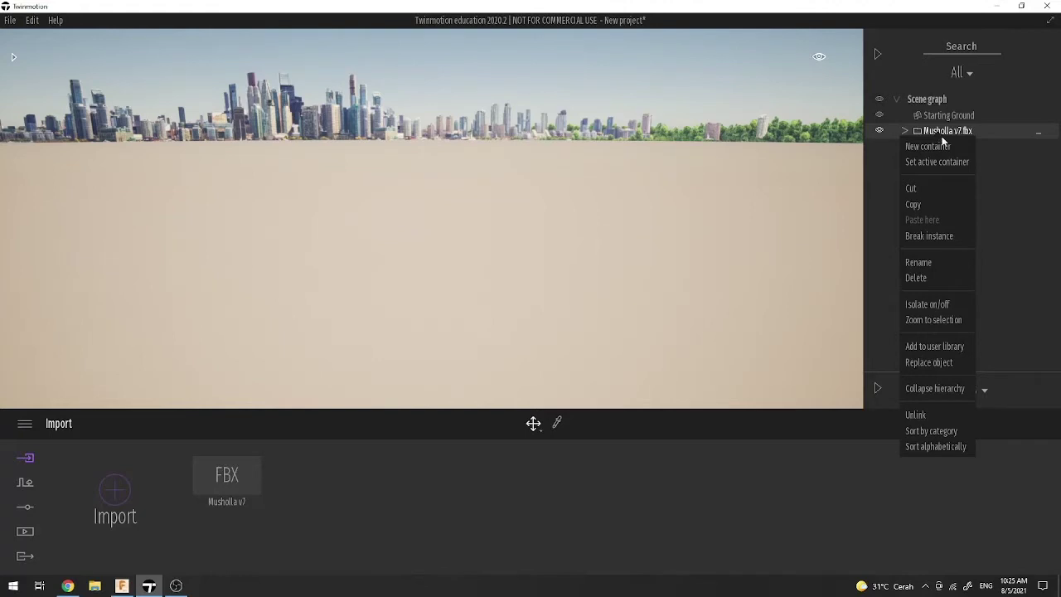
click(919, 321)
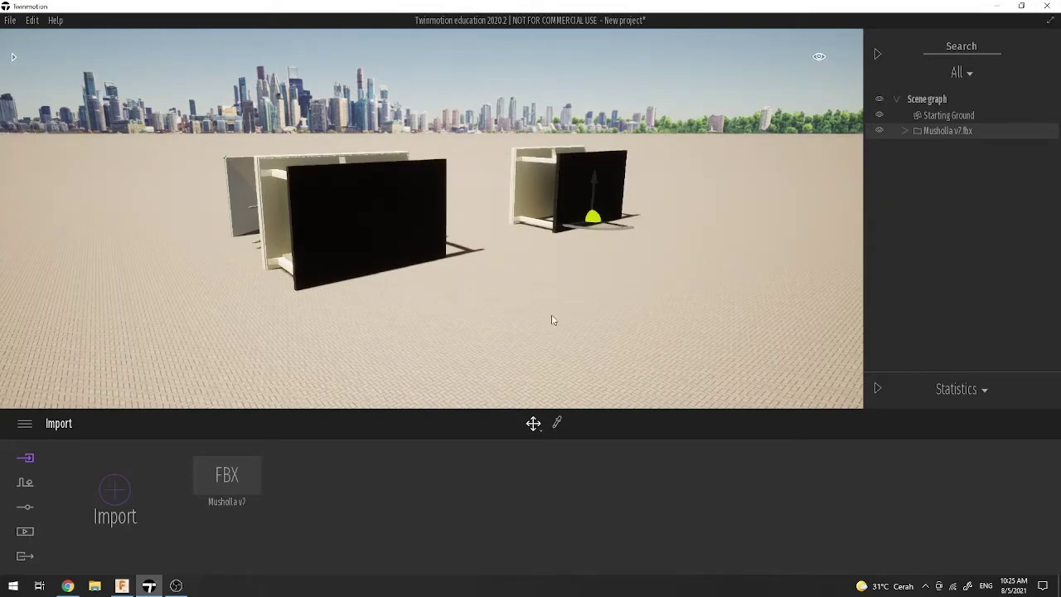
Step: Rotate the whole Musholla v7.fbx model so that its pavilions stand upright on the ground
click(940, 133)
mouse_move(534, 425)
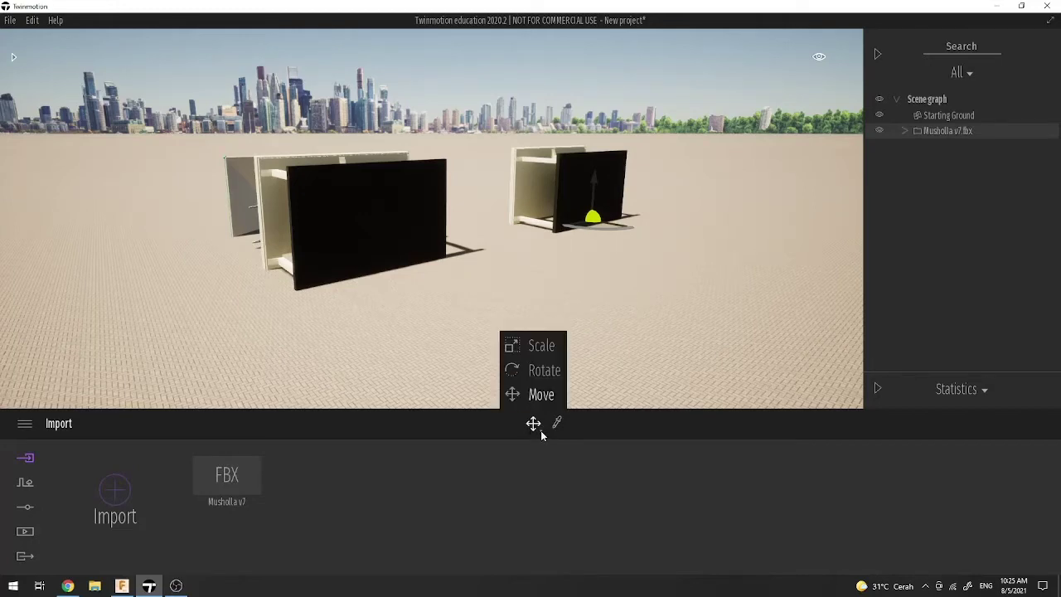
click(537, 373)
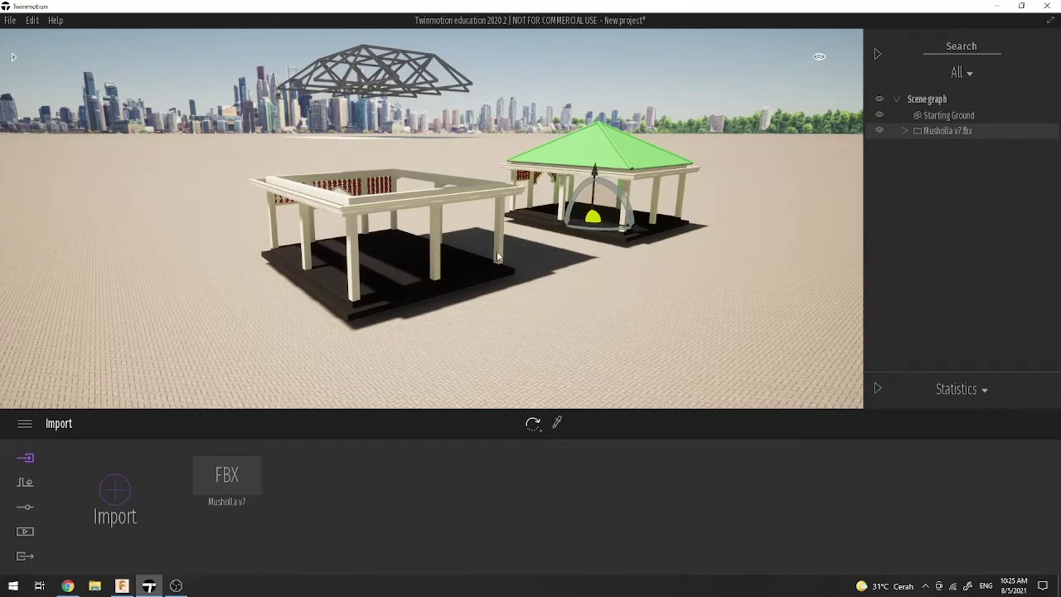
Step: Delete the column-and-beam frame and the dark trim around its top from the exploded pavilion
scroll(460, 234, down, 5)
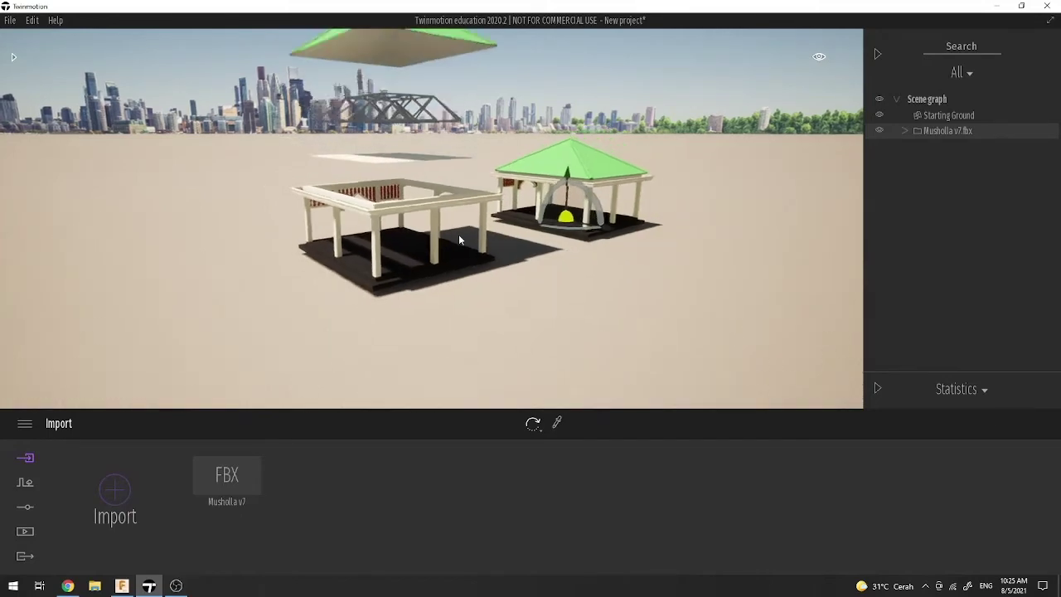
mouse_move(537, 116)
mouse_down()
mouse_move(509, 120)
mouse_move(550, 119)
mouse_up()
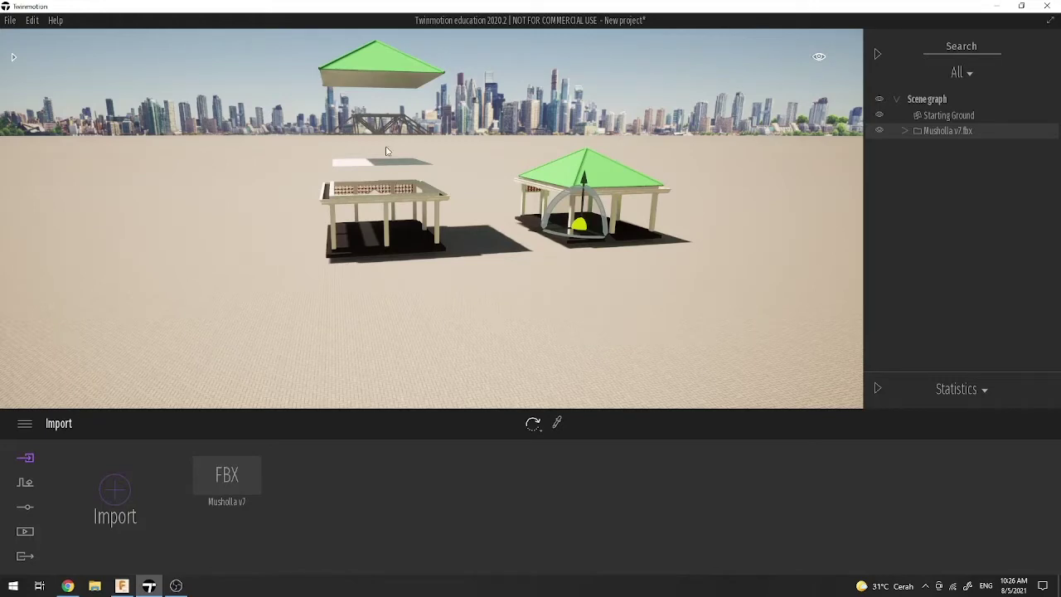
drag(405, 174, 462, 116)
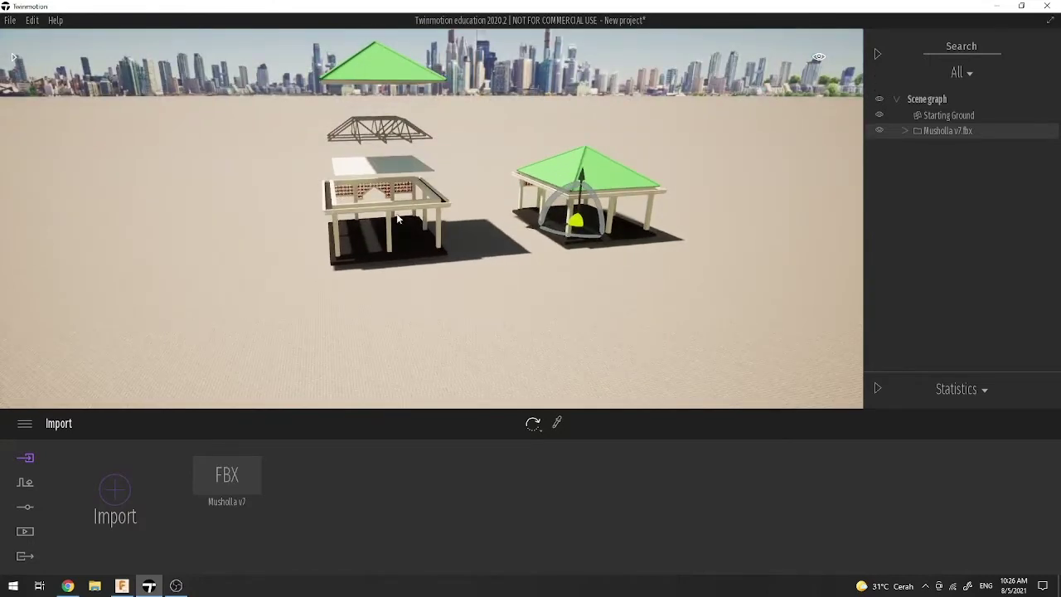
scroll(368, 193, up, 2)
mouse_move(371, 192)
mouse_down()
mouse_move(364, 199)
mouse_move(372, 191)
mouse_up()
scroll(391, 216, up, 2)
scroll(390, 216, up, 3)
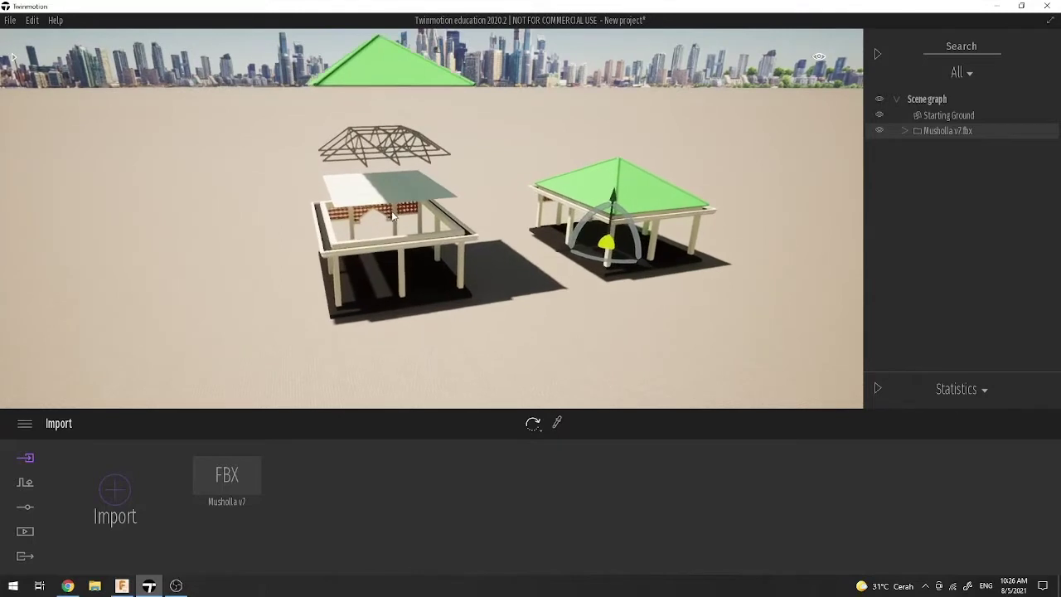
click(399, 273)
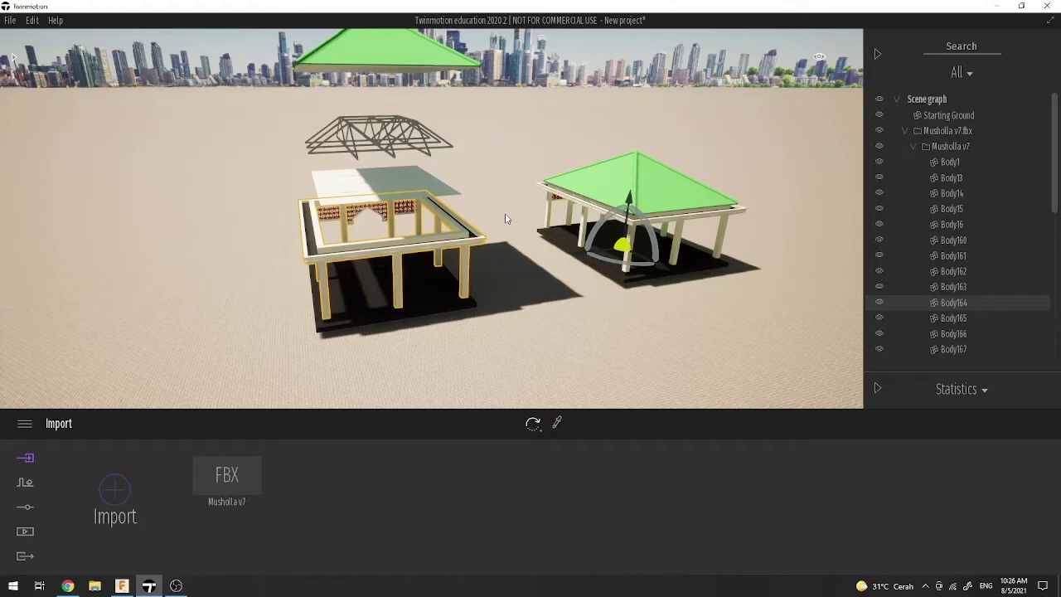
key(Delete)
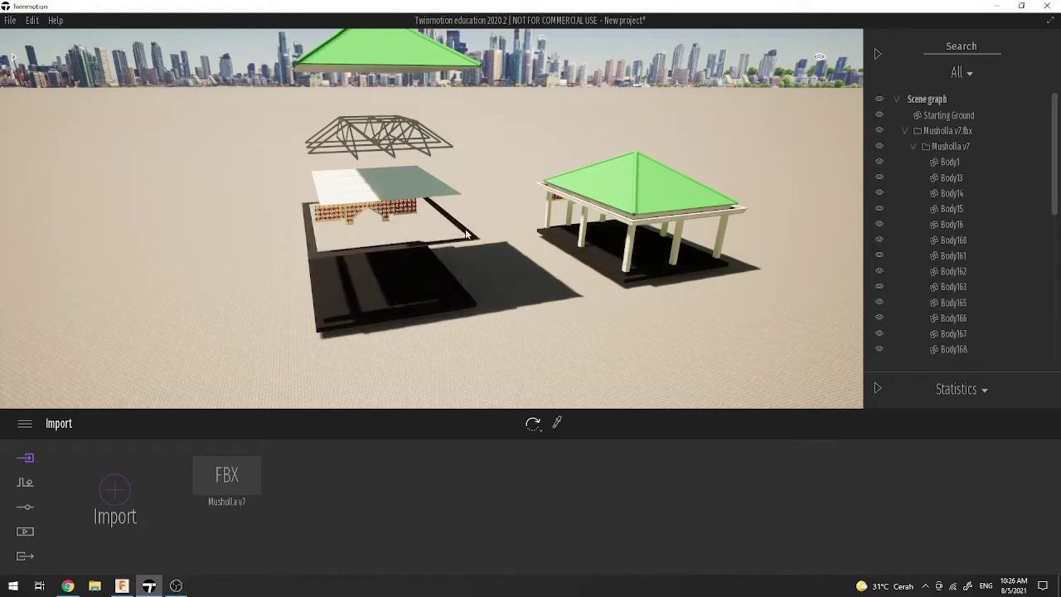
click(466, 235)
key(Delete)
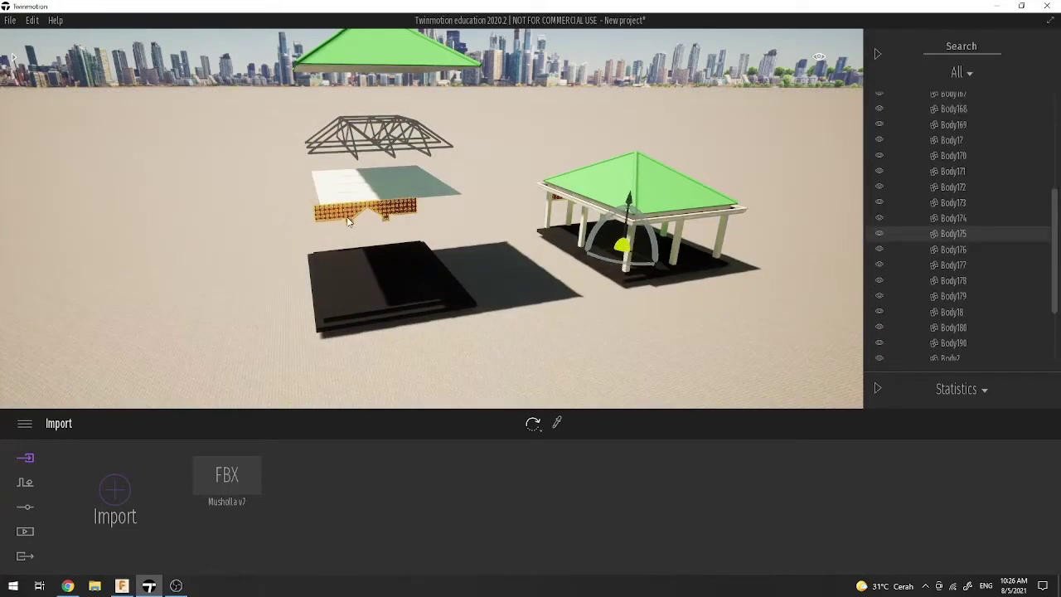
Step: Delete the lattice panels and the flat ceiling sheet of the exploded pavilion
key(Delete)
click(365, 184)
key(Delete)
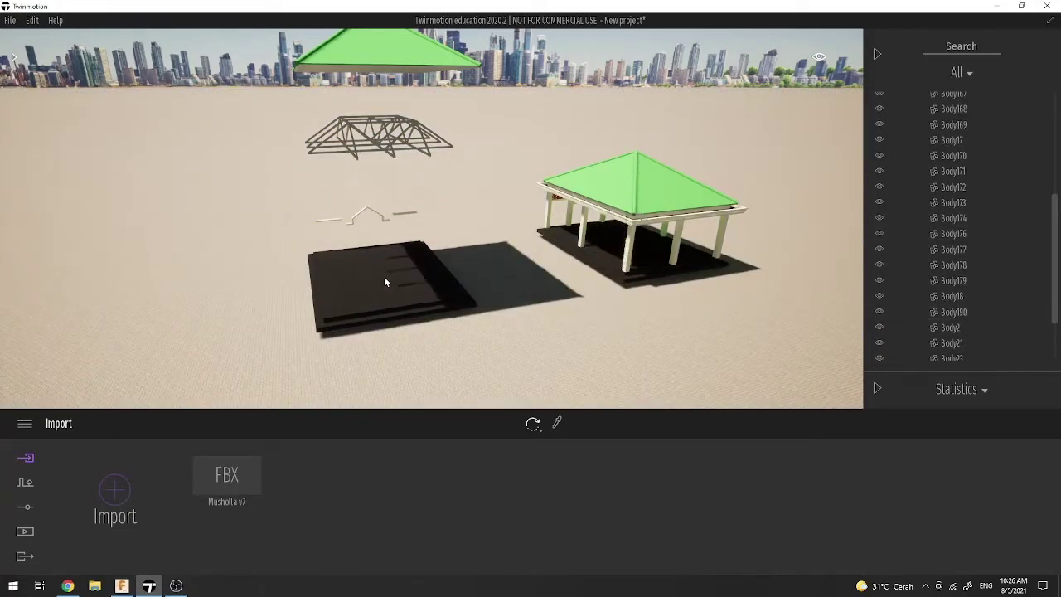
Step: Delete the exploded pavilion's dark floor slab and the border surrounding it
click(386, 296)
key(Delete)
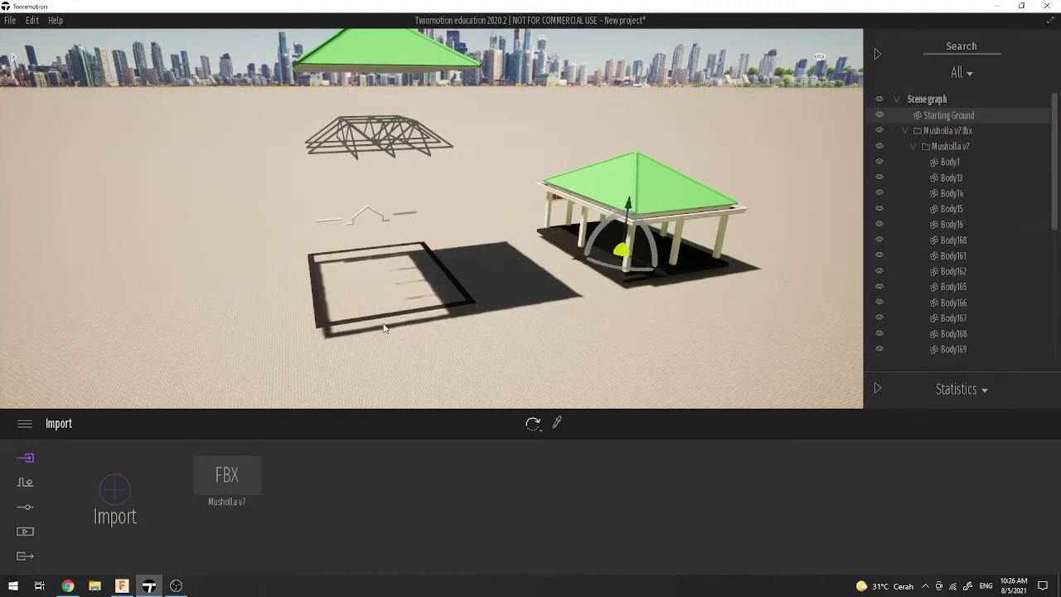
click(387, 321)
key(Delete)
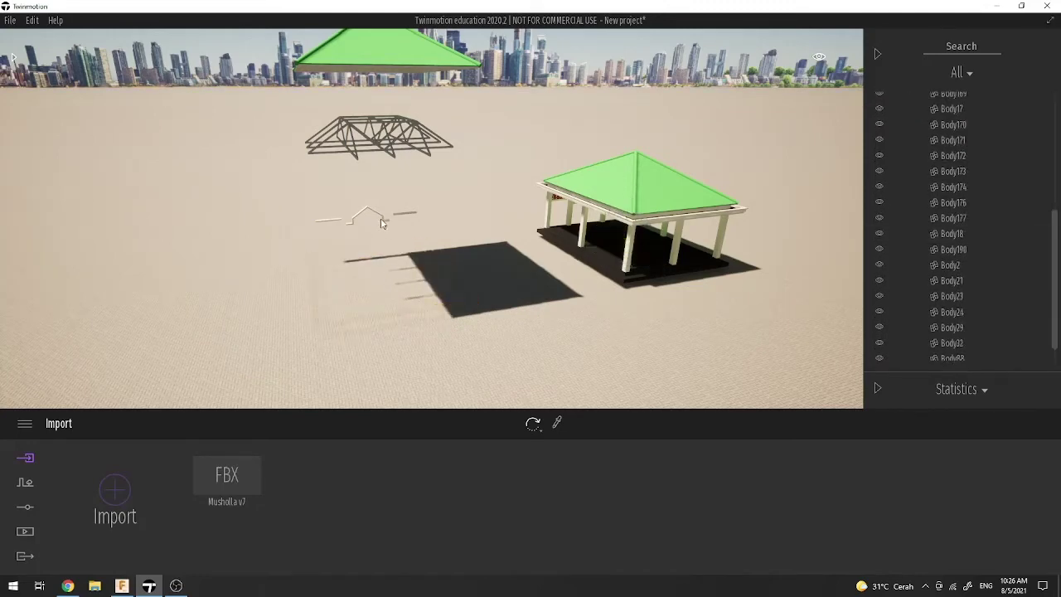
Step: Delete the three thin trim pieces left floating below the roof trusses, including the arch-shaped one
click(381, 222)
key(Delete)
click(334, 223)
key(Delete)
click(401, 218)
key(Delete)
Step: Delete the green roof cover and the green ridge pieces of the exploded pavilion
scroll(401, 218, up, 3)
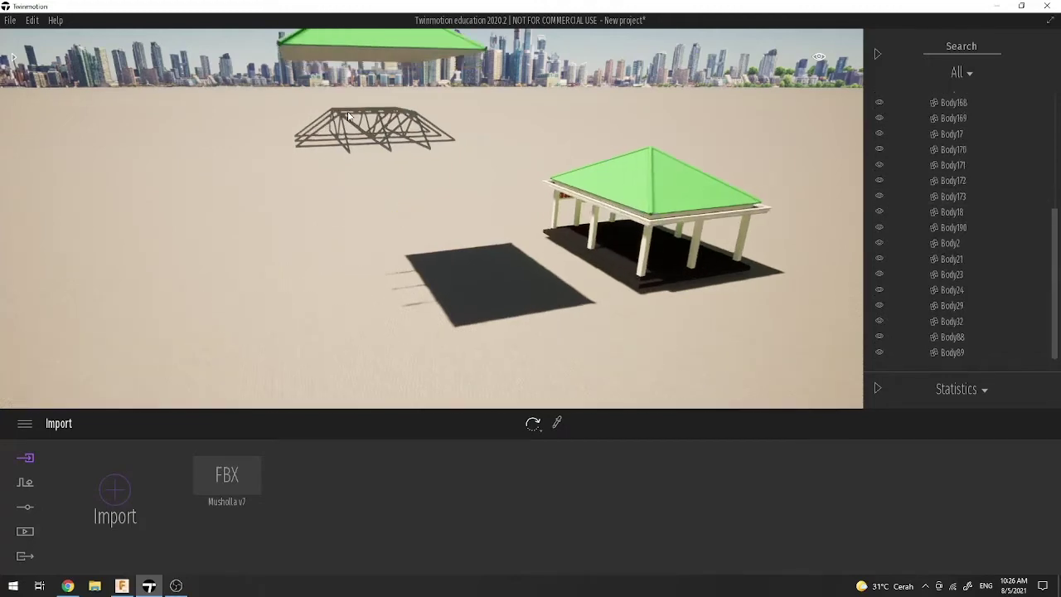
middle_drag(401, 218, 407, 142)
click(393, 138)
key(Delete)
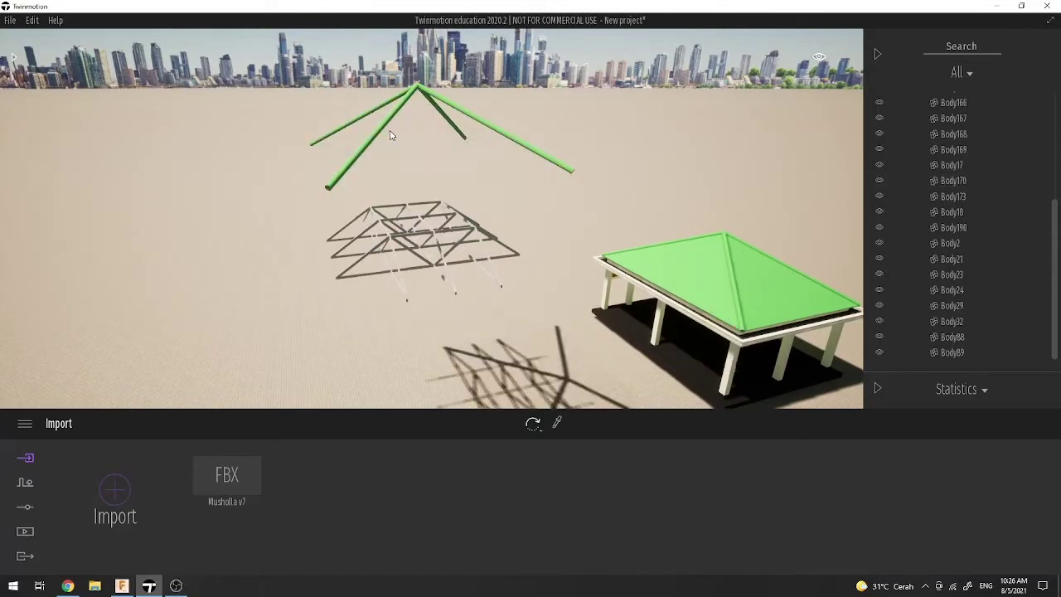
click(383, 130)
key(Delete)
Step: Delete the middle and rear roof trusses of the exploded pavilion along with the thin middle cross truss
click(419, 220)
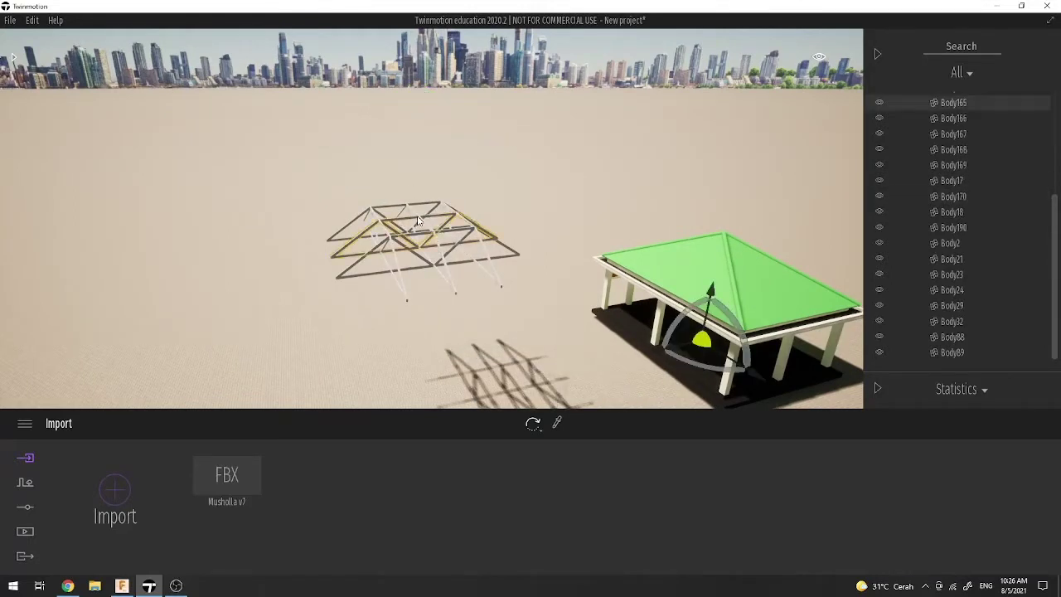
key(Delete)
click(418, 220)
key(Delete)
click(421, 224)
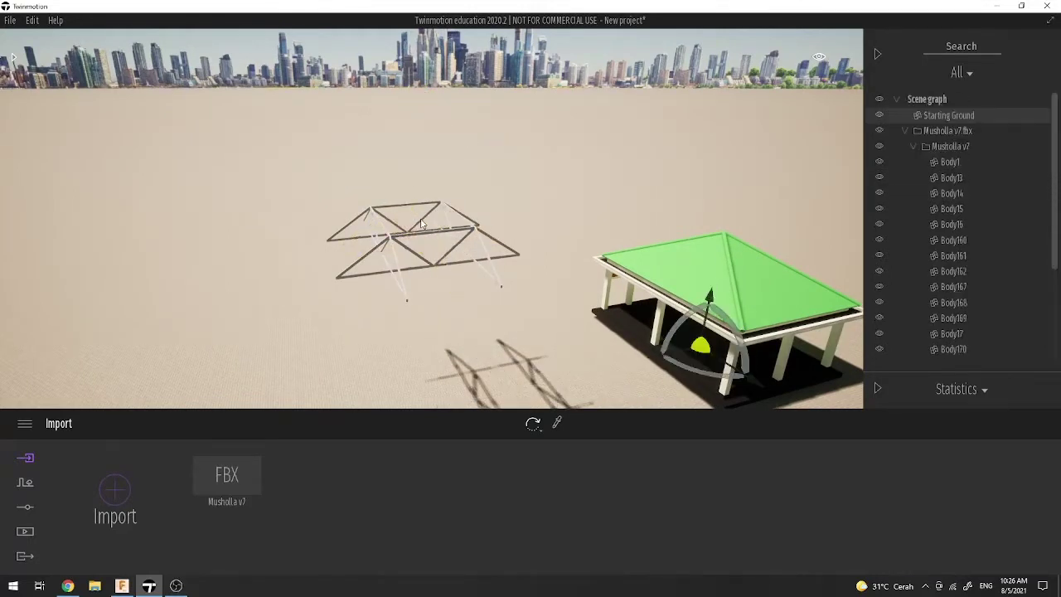
click(423, 225)
key(Delete)
Step: Delete the exploded pavilion's front roof truss and its two remaining thin cross trusses
click(433, 228)
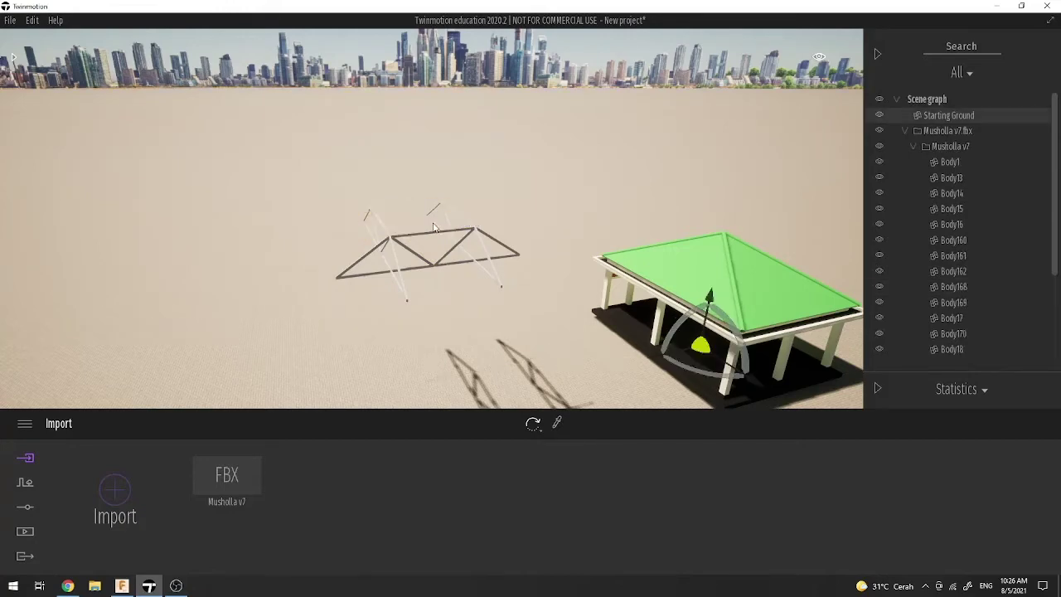
click(434, 229)
key(Delete)
click(452, 236)
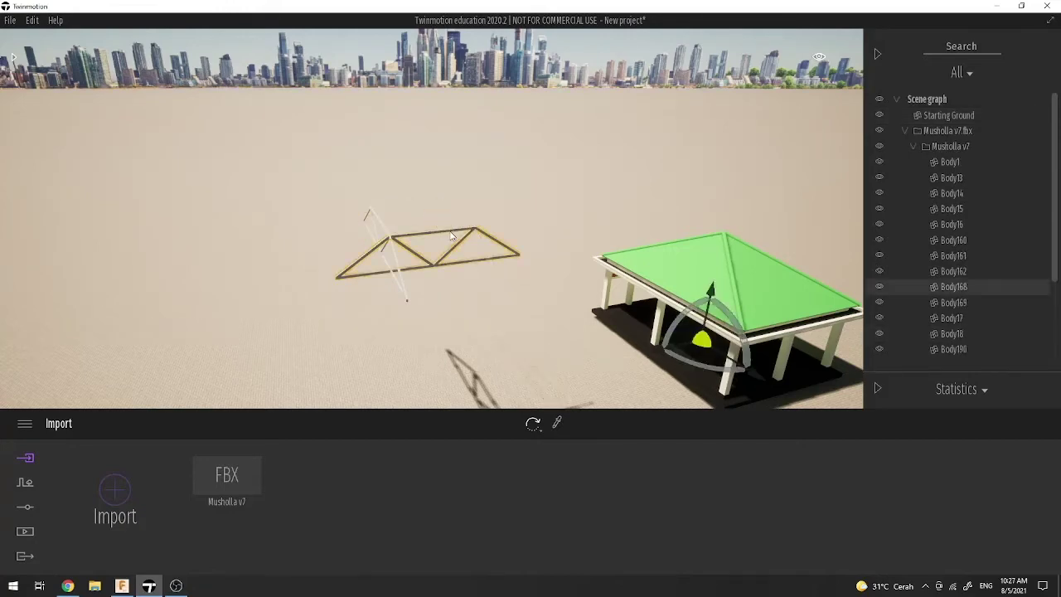
key(Delete)
click(393, 245)
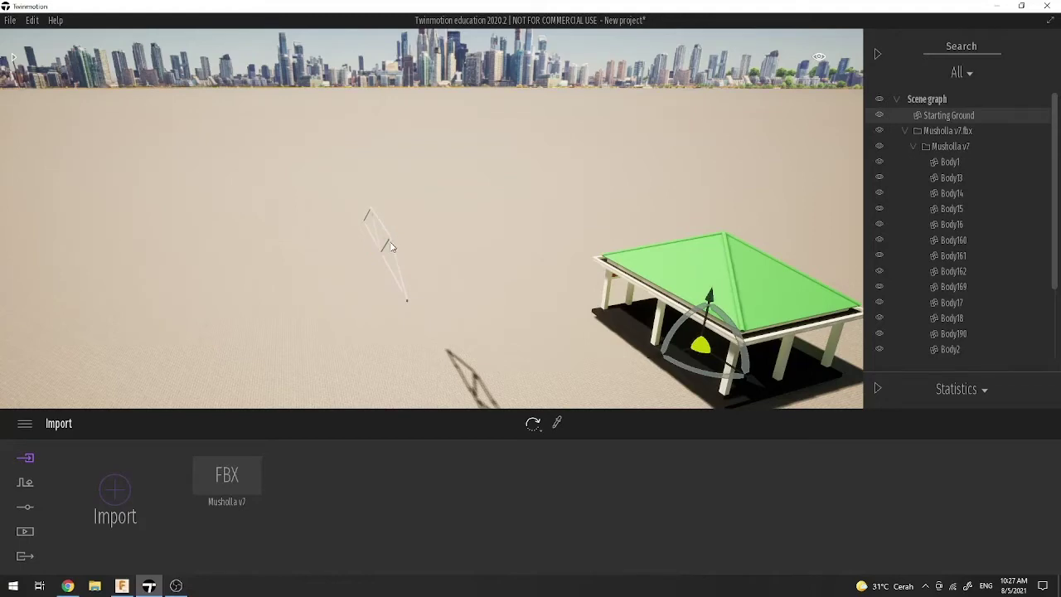
click(393, 246)
key(Delete)
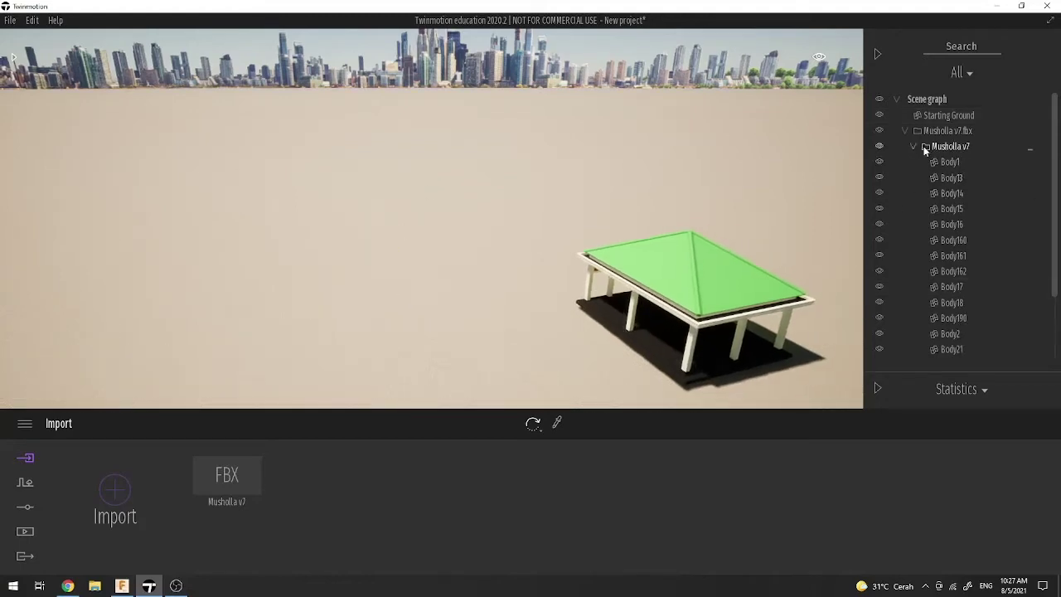
Step: Focus on Musholla v7.fbx and raise the Starting Ground by about 0.15 to meet the underside of the pavilion's base
double_click(941, 131)
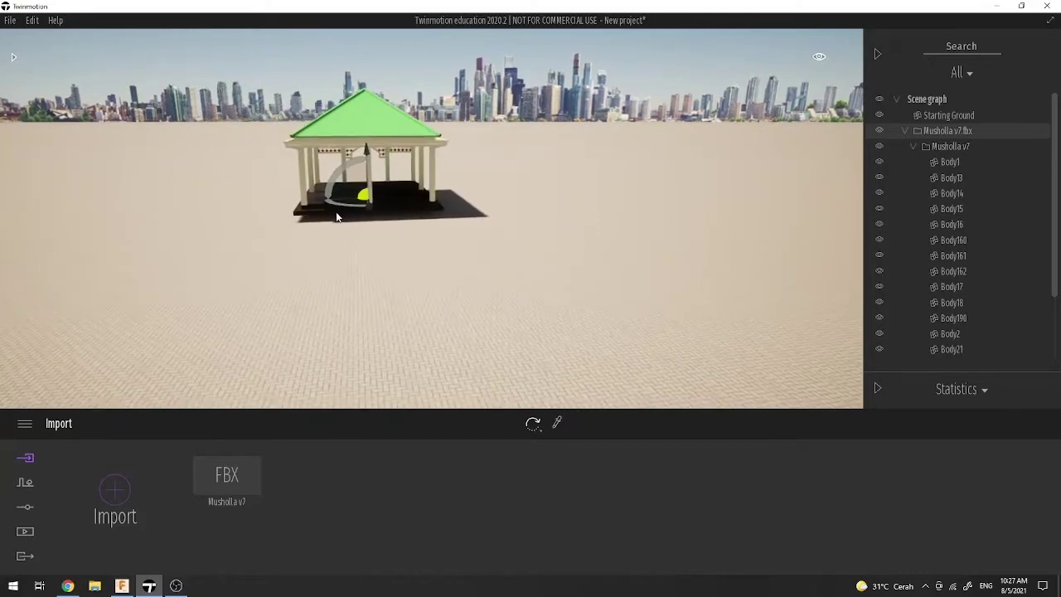
drag(330, 216, 333, 157)
scroll(307, 165, up, 5)
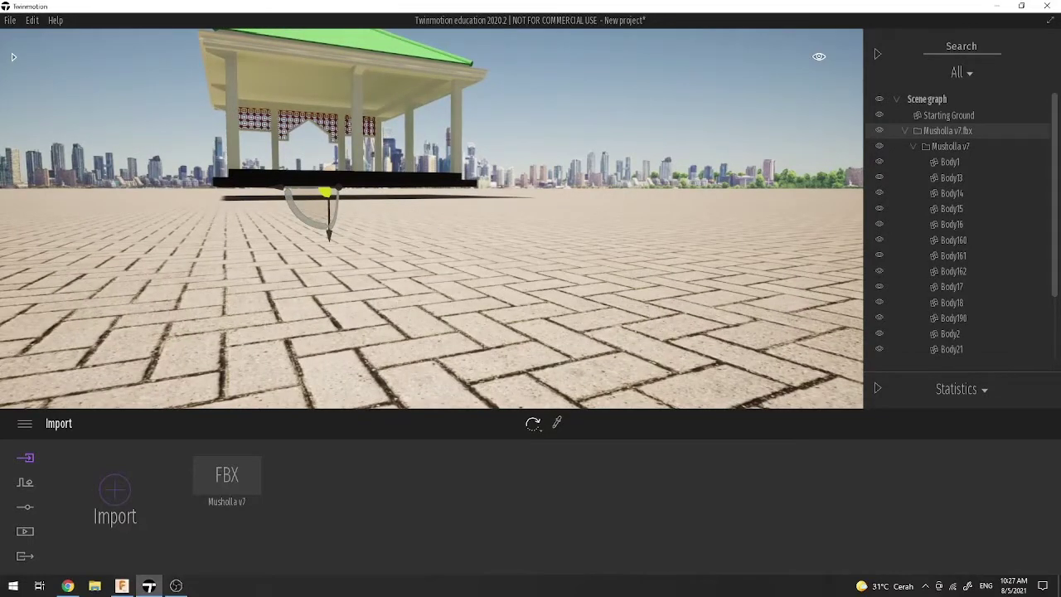
drag(435, 233, 428, 234)
click(418, 218)
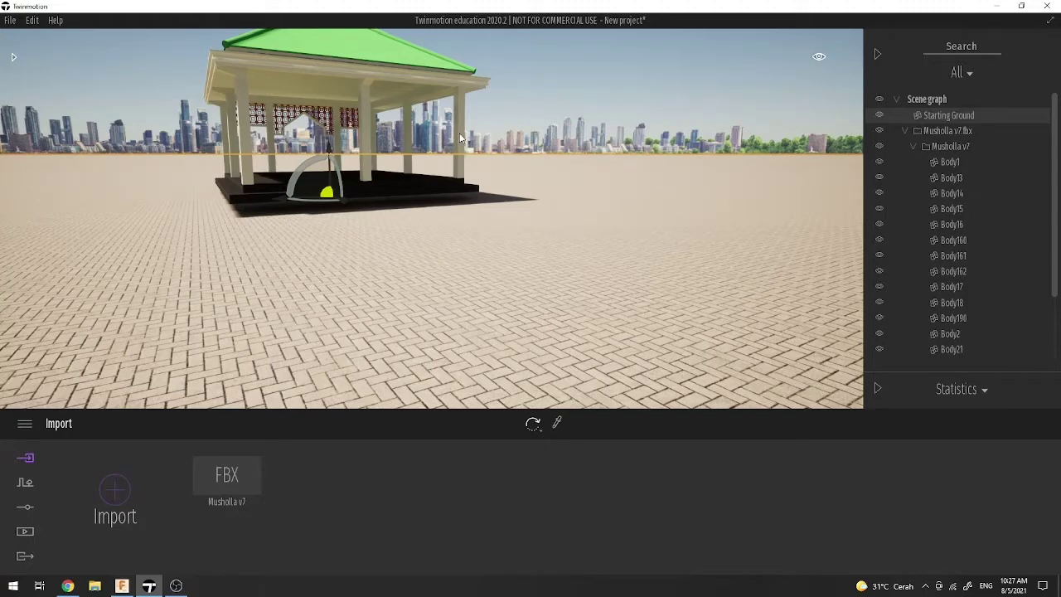
drag(331, 150, 332, 138)
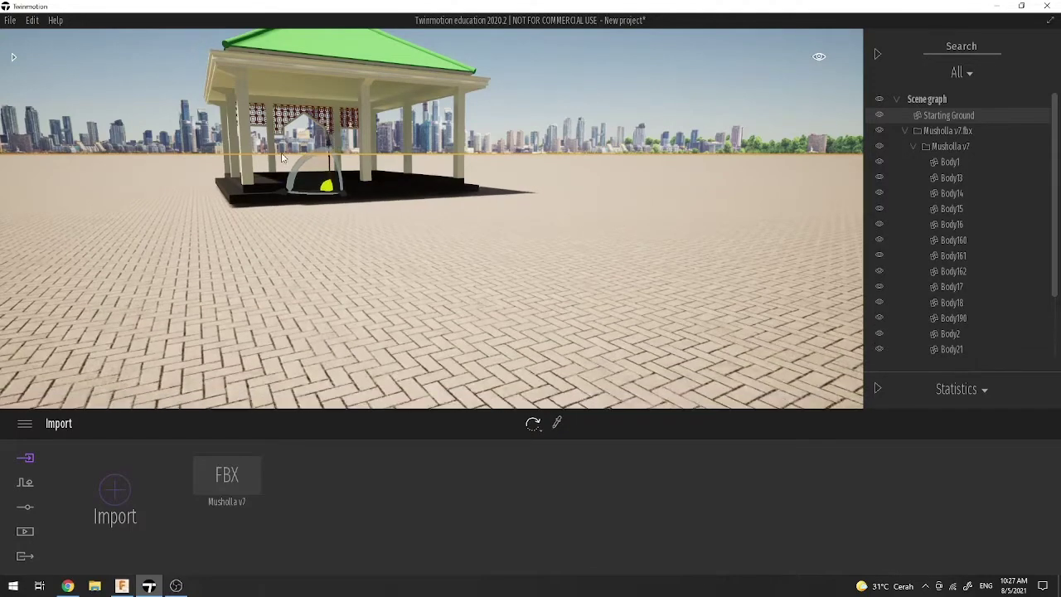
right_drag(332, 139, 332, 125)
shift+middle_drag(332, 125, 209, 155)
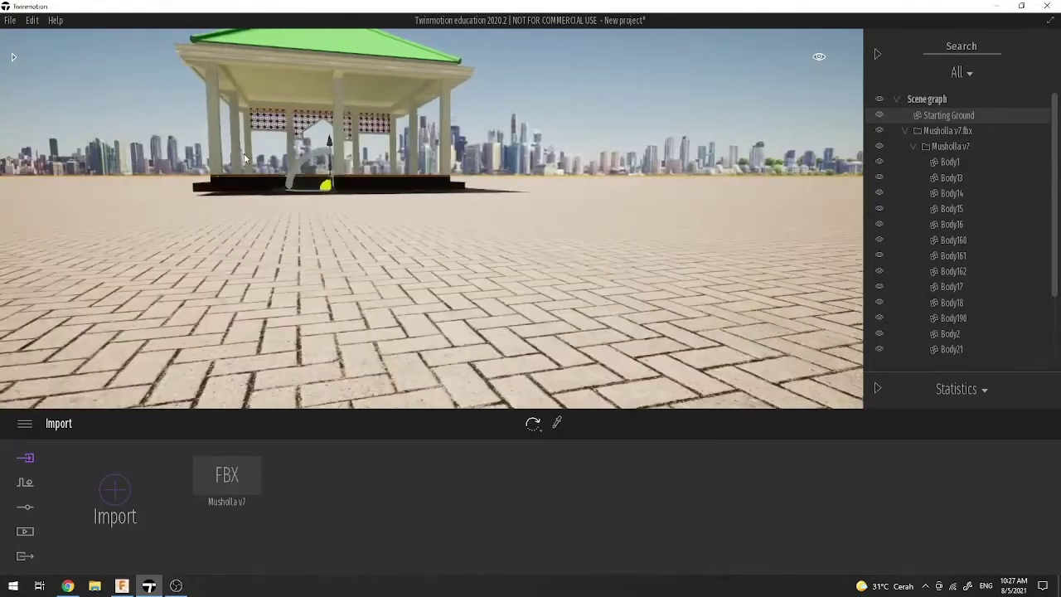
scroll(209, 155, up, 2)
scroll(208, 152, up, 3)
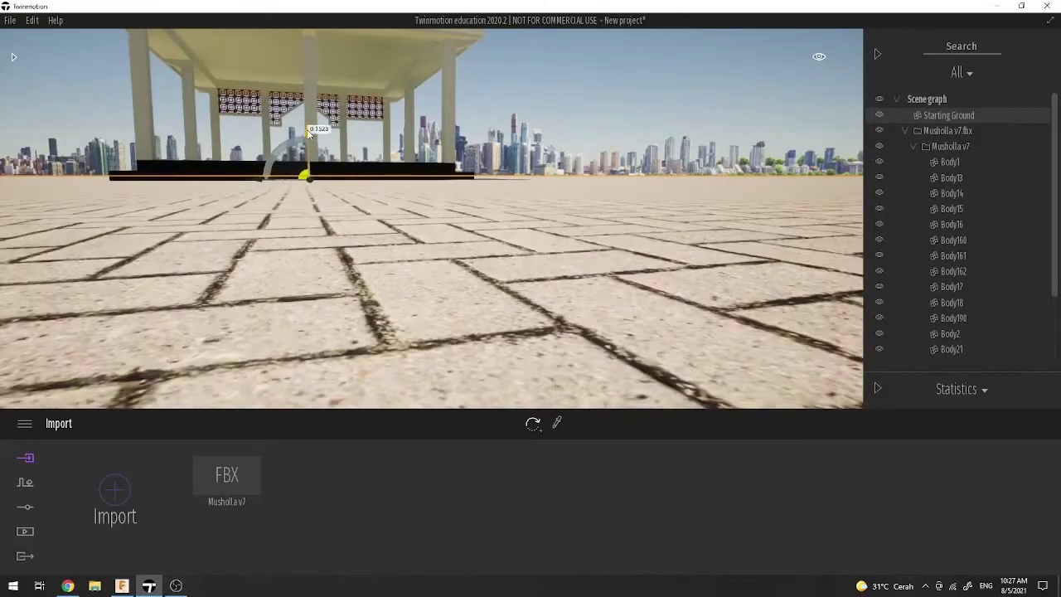
drag(310, 134, 315, 135)
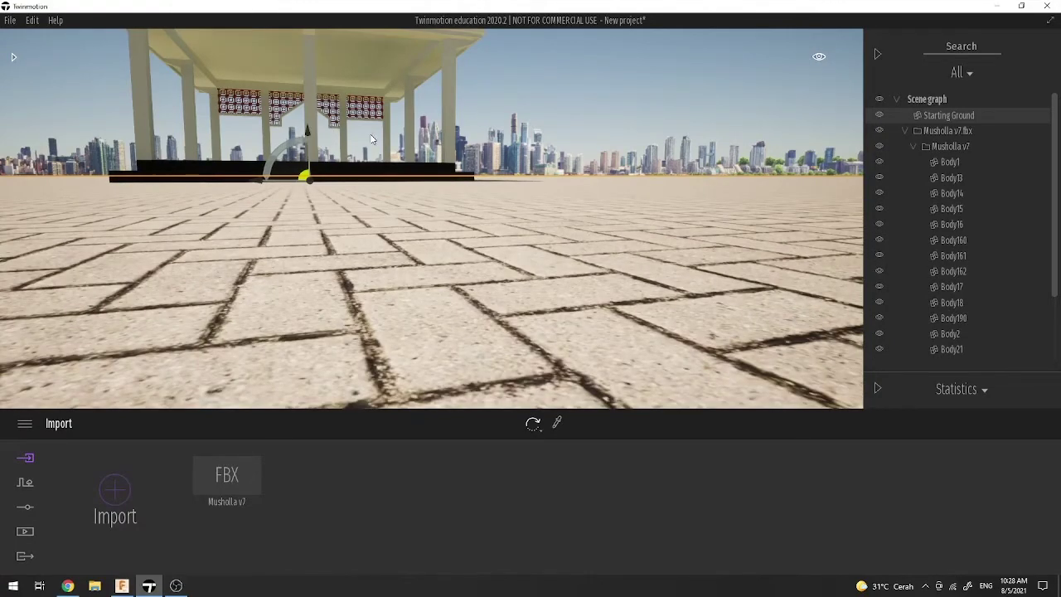
Step: Sample the pavilion's black floor with the Material picker and open the Marble and granite material category
shift+middle_drag(315, 134, 346, 189)
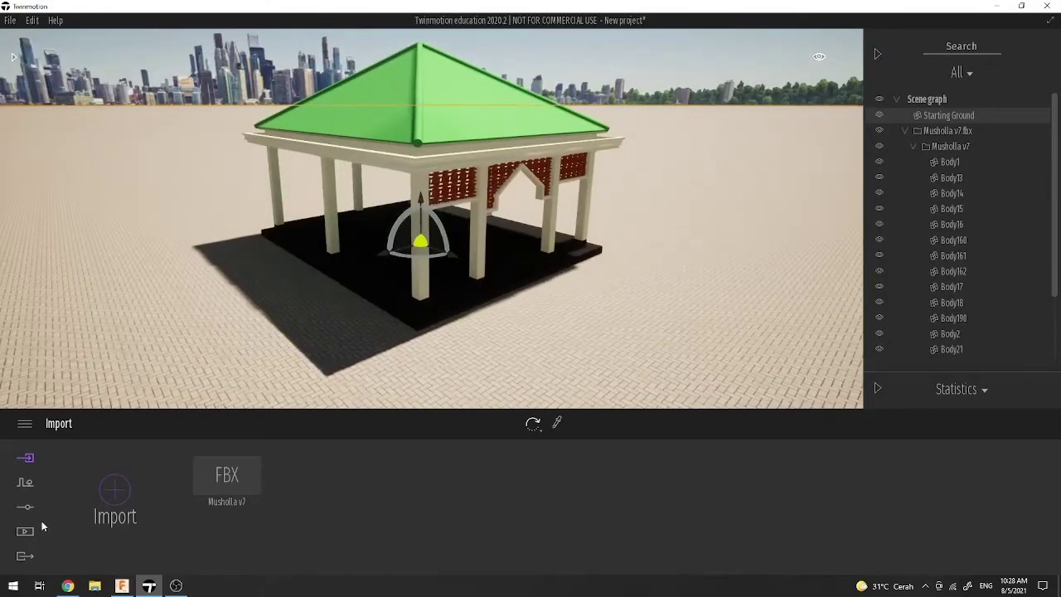
scroll(421, 240, up, 2)
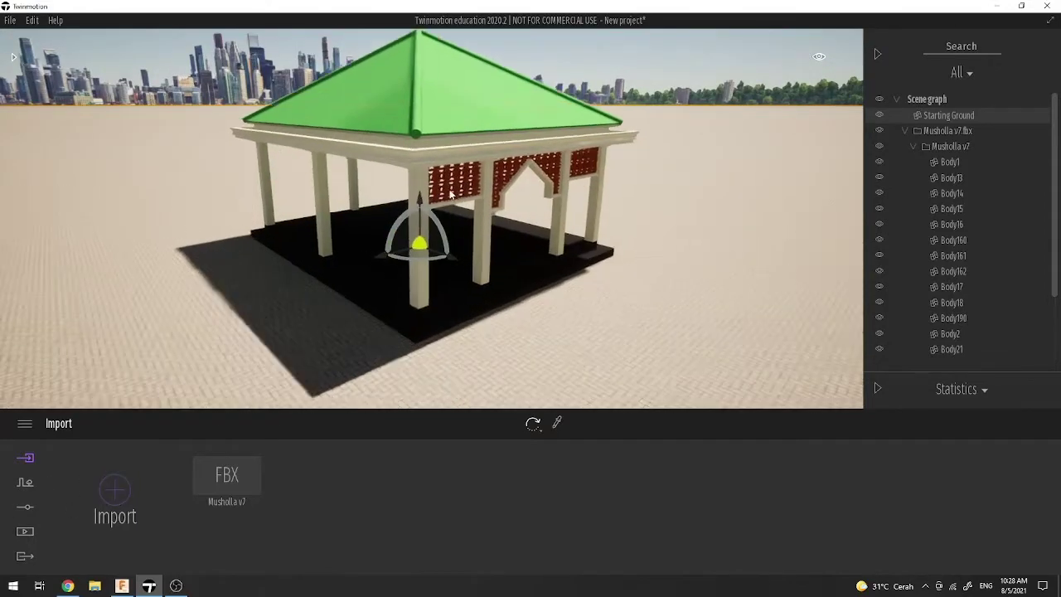
click(558, 424)
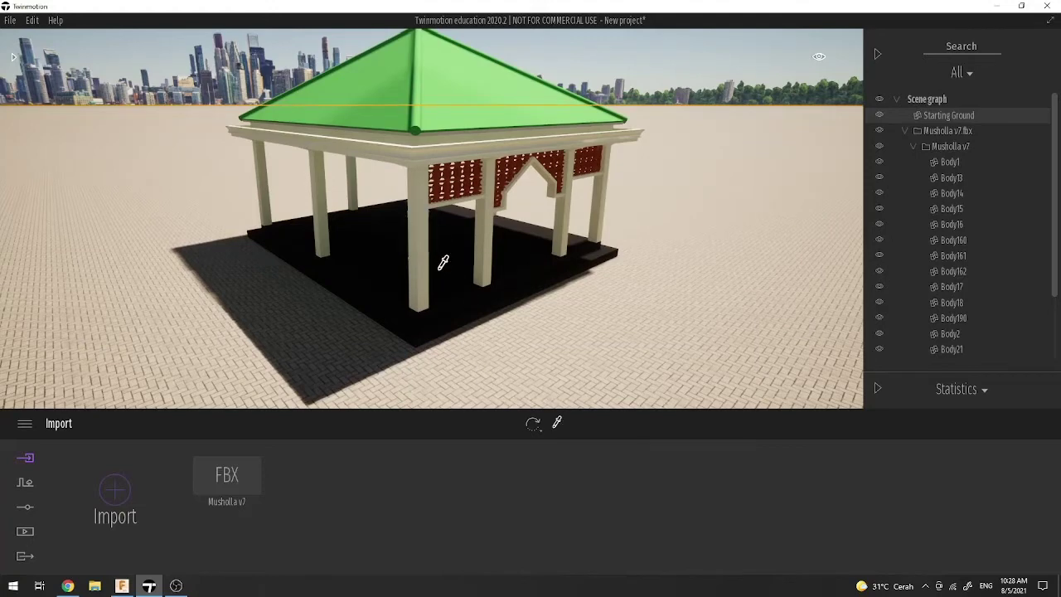
click(439, 269)
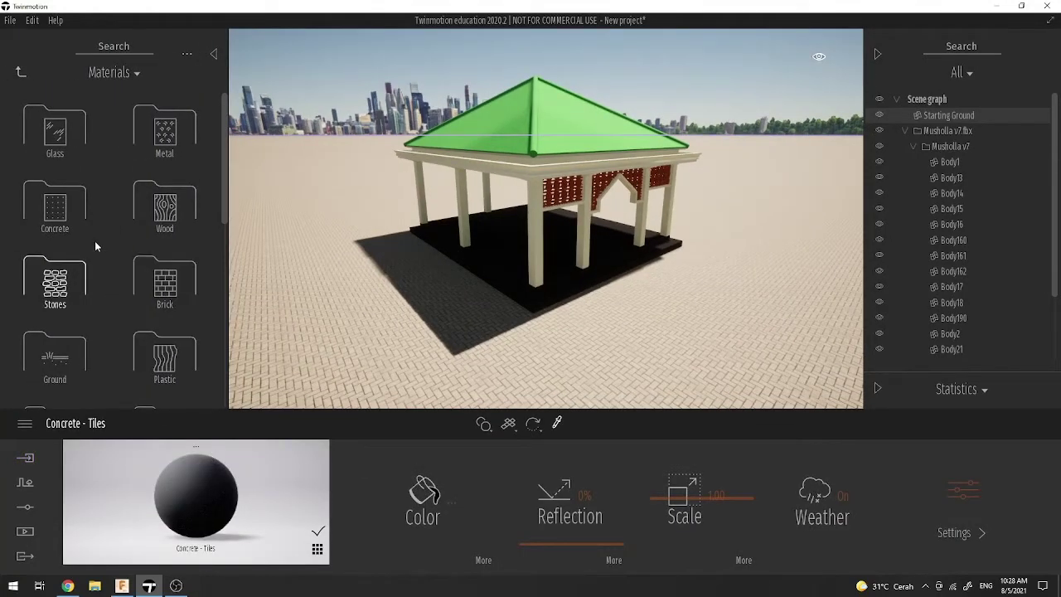
scroll(75, 265, down, 3)
scroll(73, 270, down, 2)
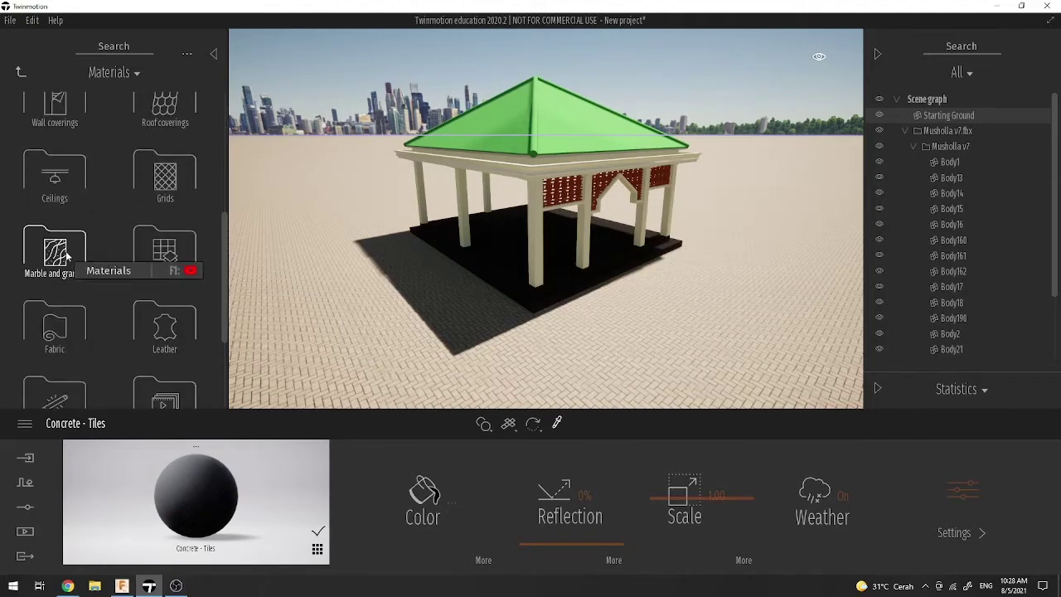
click(67, 253)
Step: Replace the floor's Concrete - Tiles material with Noisy Marble 02 D
scroll(67, 253, down, 3)
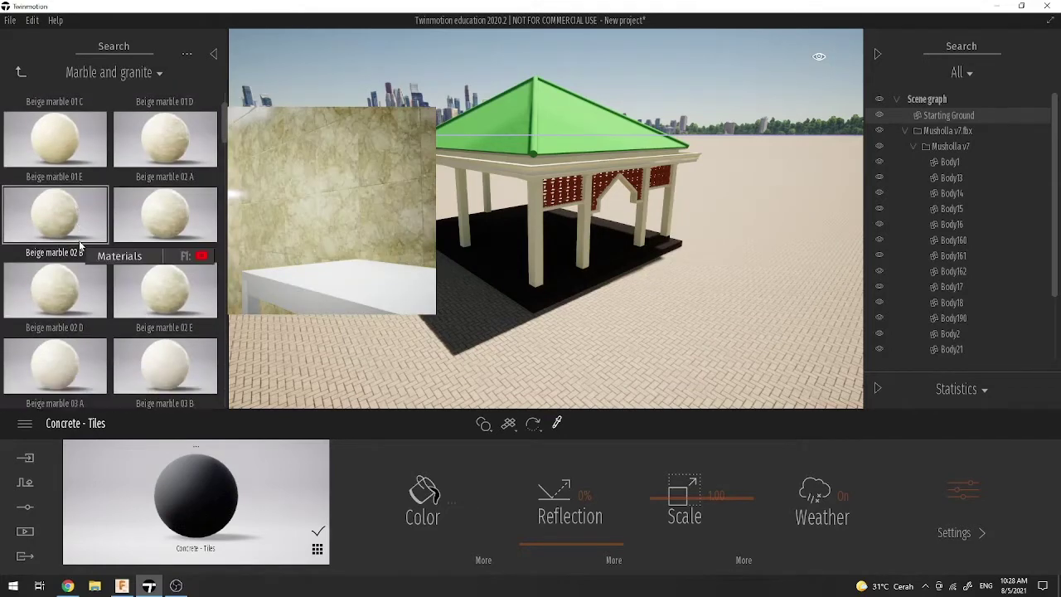
scroll(73, 255, down, 4)
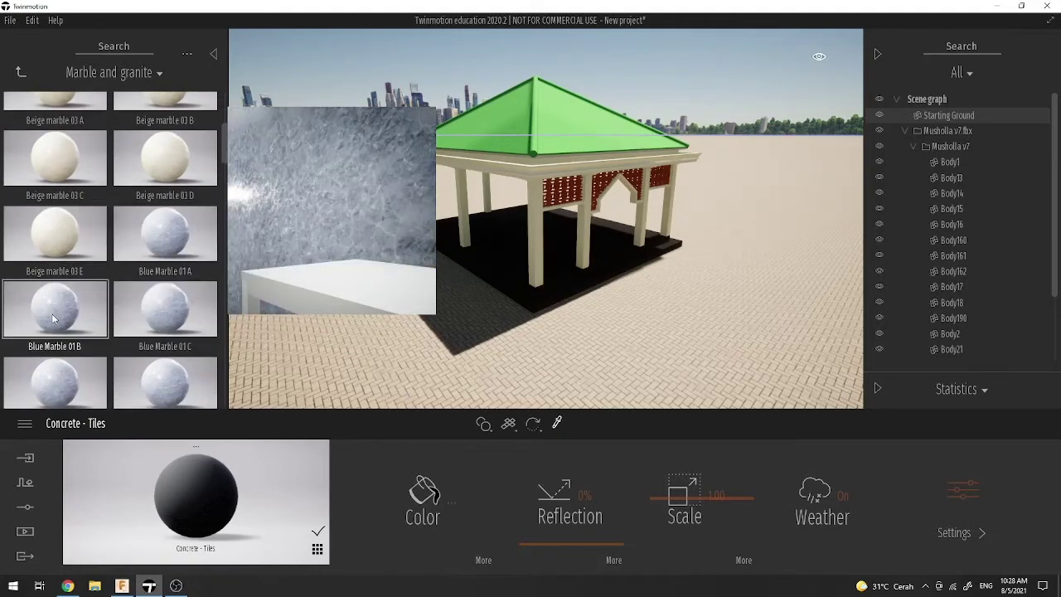
scroll(78, 370, down, 1)
scroll(163, 323, down, 1)
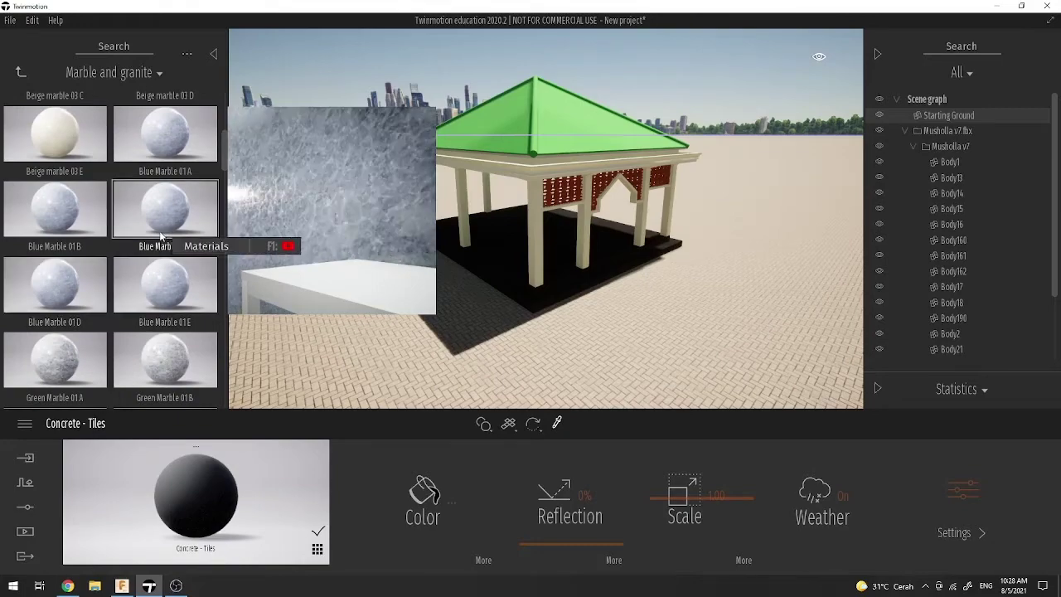
scroll(137, 269, down, 3)
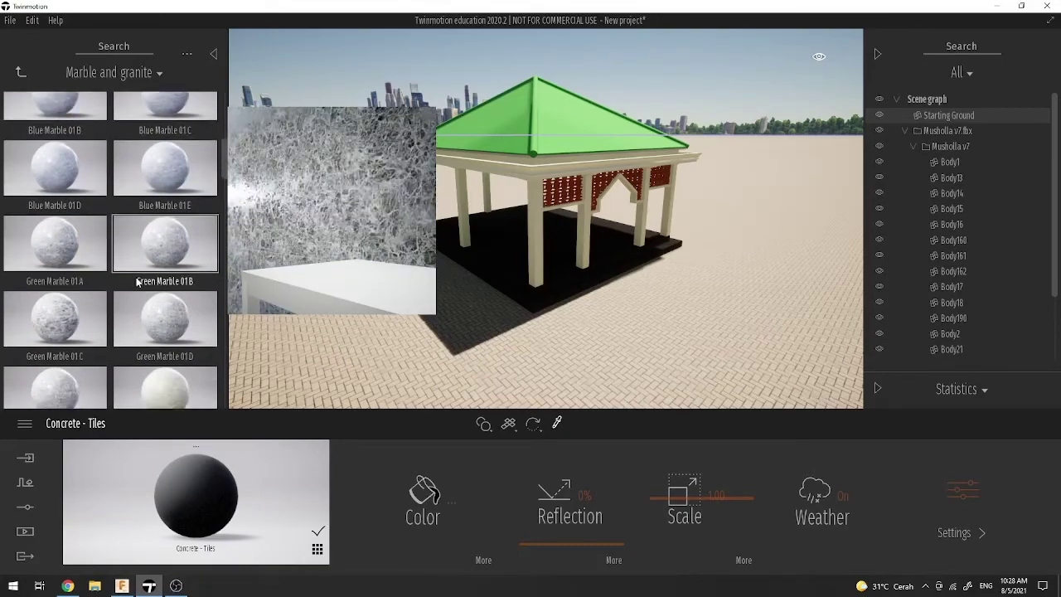
scroll(72, 285, down, 6)
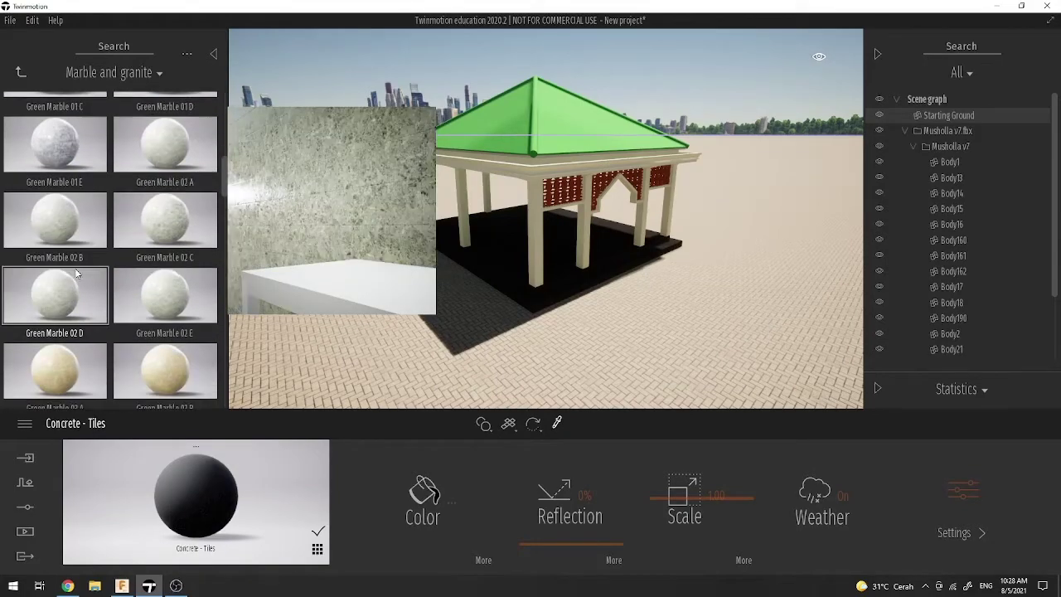
scroll(73, 286, down, 5)
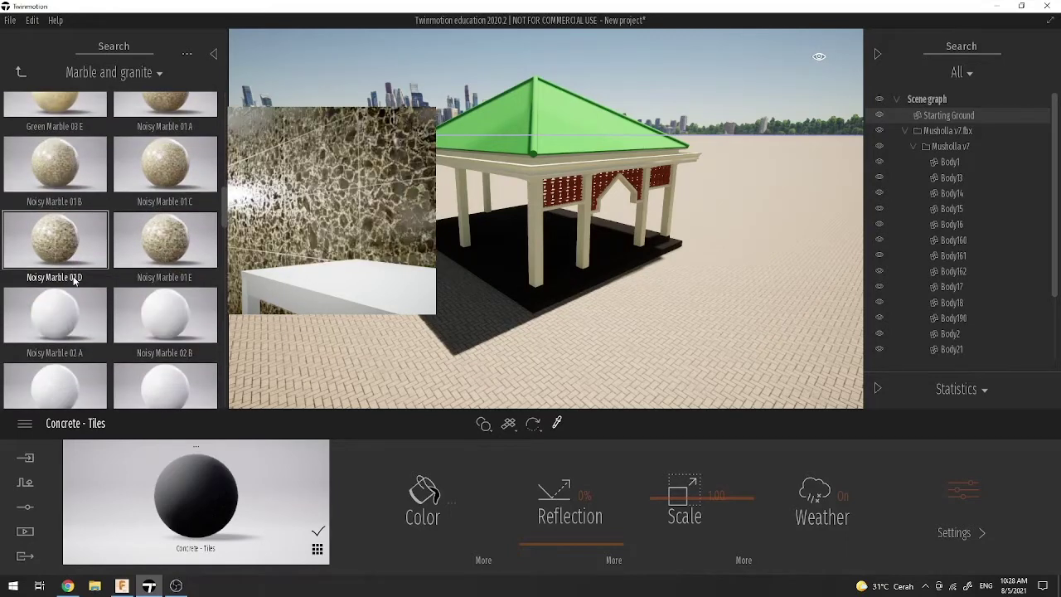
scroll(74, 313, down, 1)
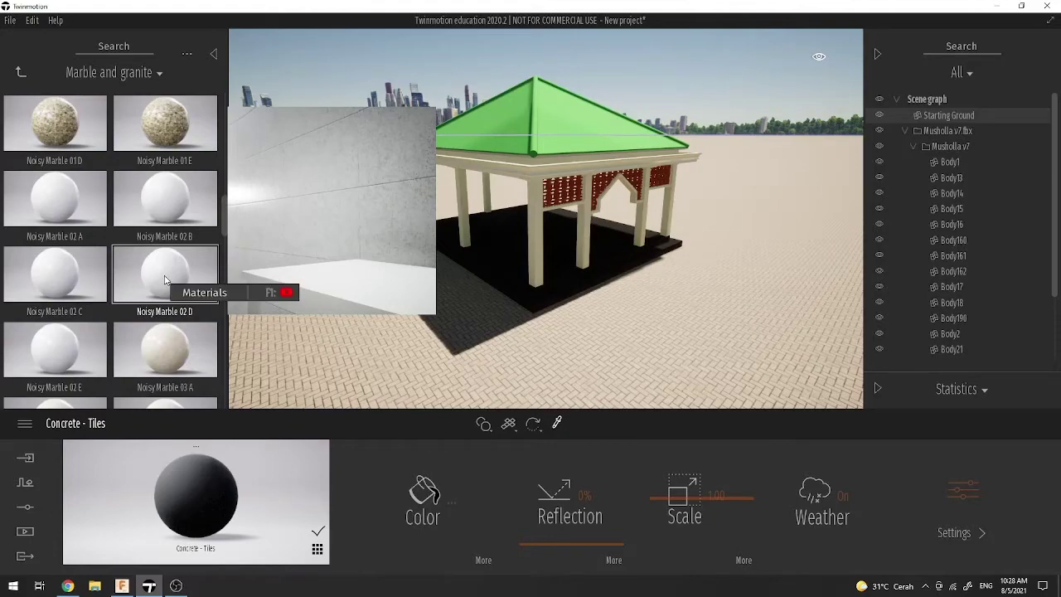
drag(165, 281, 218, 488)
Step: Set the scale of the floor's Noisy Marble 02 D material to 250
scroll(500, 230, up, 5)
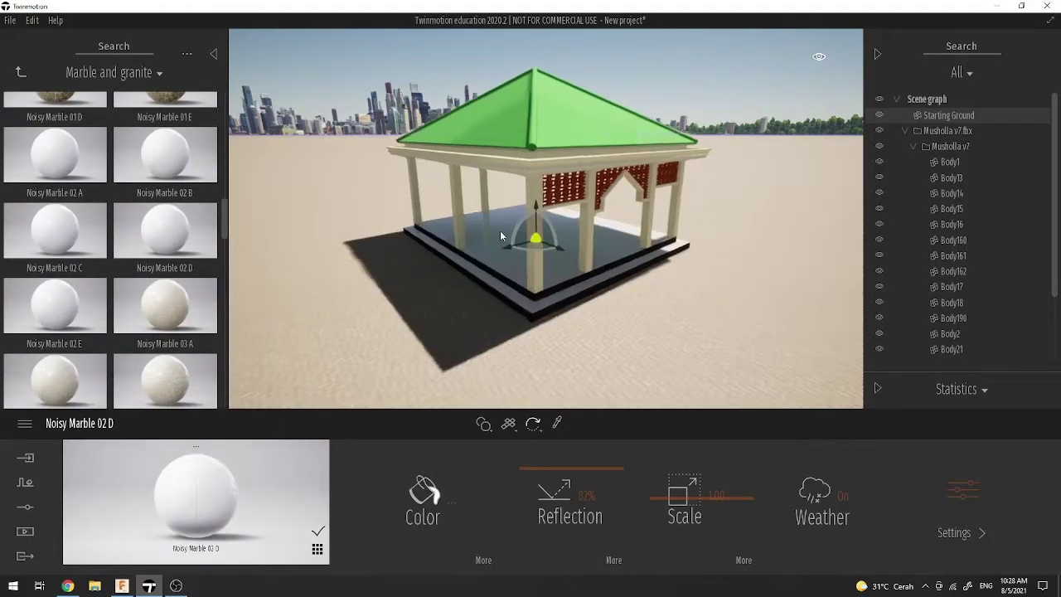
drag(563, 306, 489, 308)
scroll(621, 305, up, 8)
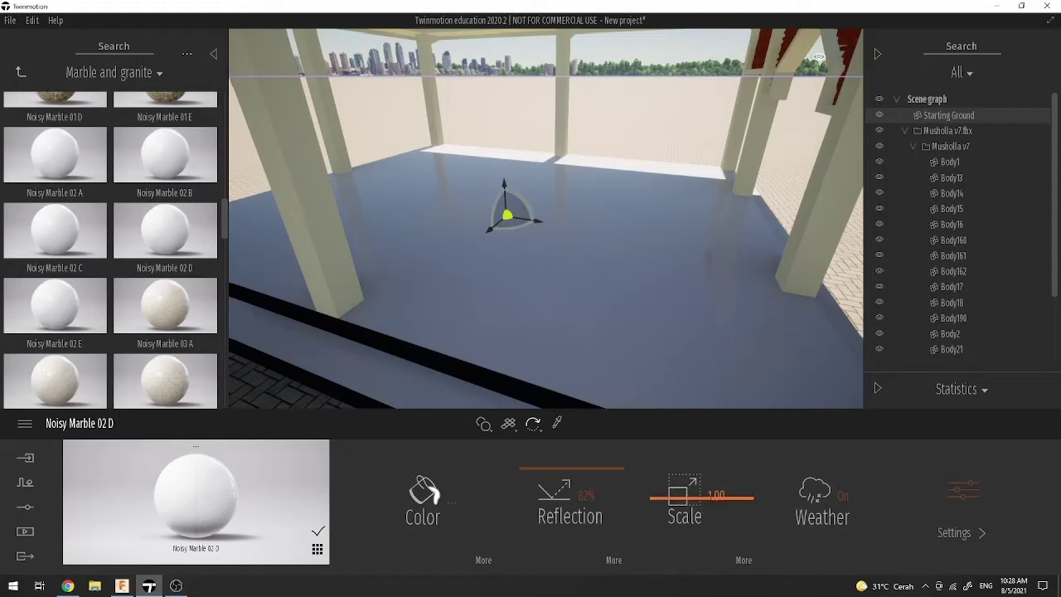
click(717, 495)
click(718, 494)
scroll(488, 356, up, 5)
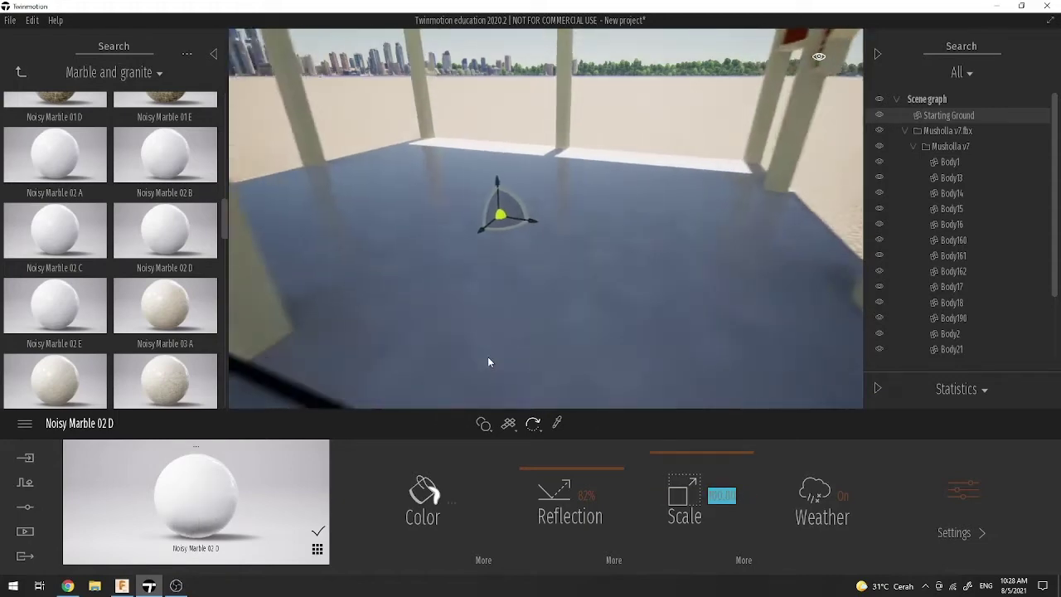
scroll(506, 344, down, 3)
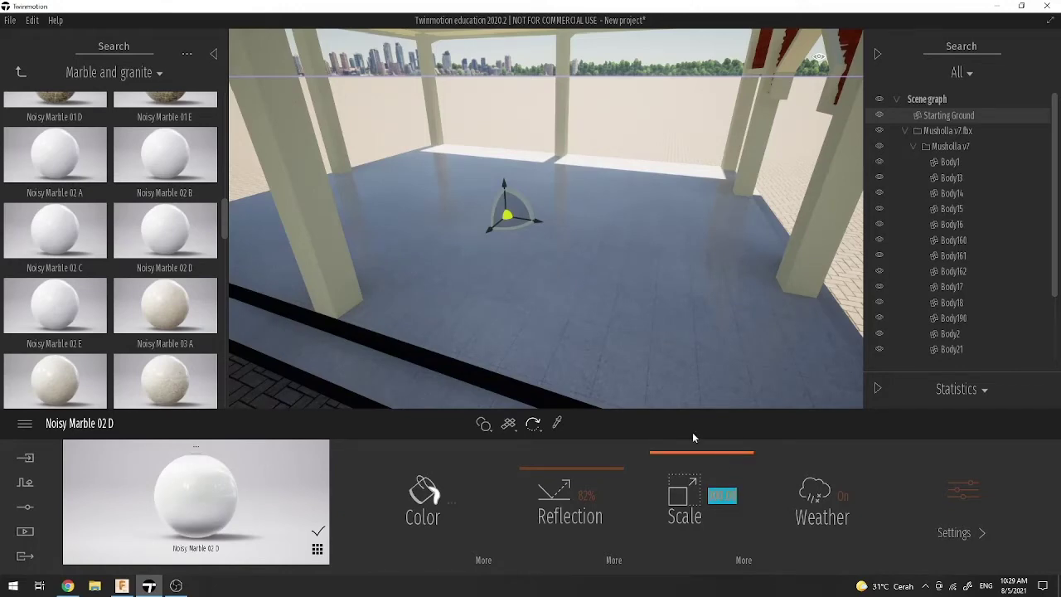
scroll(624, 278, down, 3)
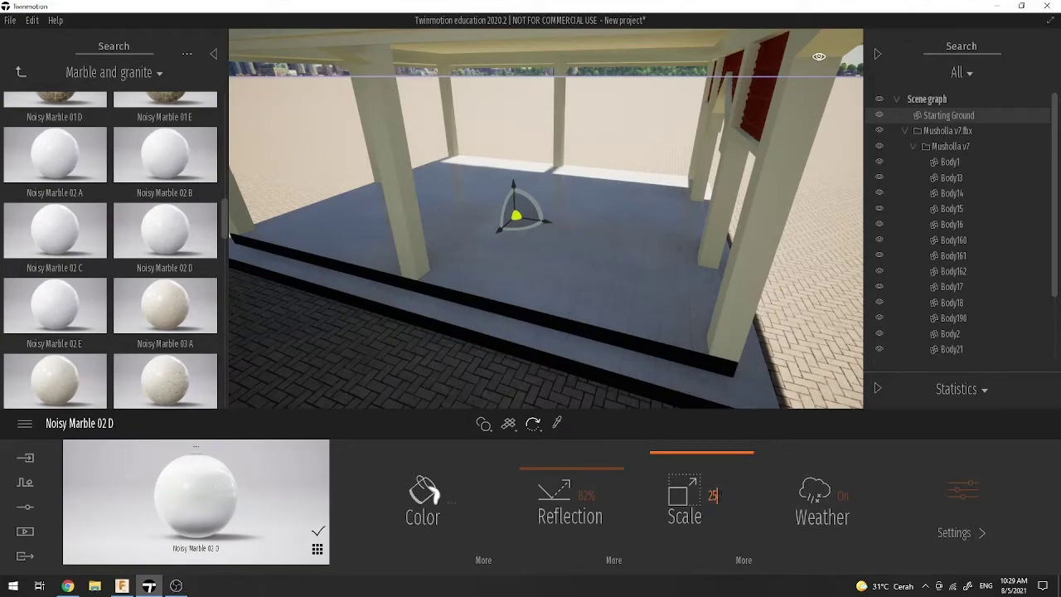
scroll(590, 189, down, 3)
drag(590, 190, 633, 236)
scroll(633, 236, down, 5)
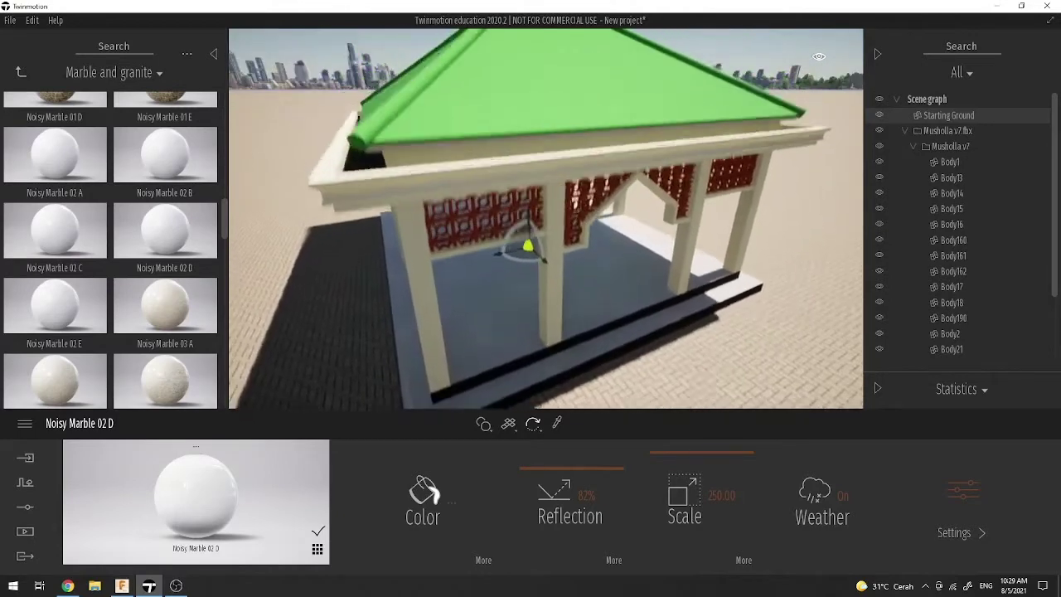
Step: Sample the green roof's Plastic - Matte (Green) material with the Material picker and open the Roof coverings material category
click(558, 424)
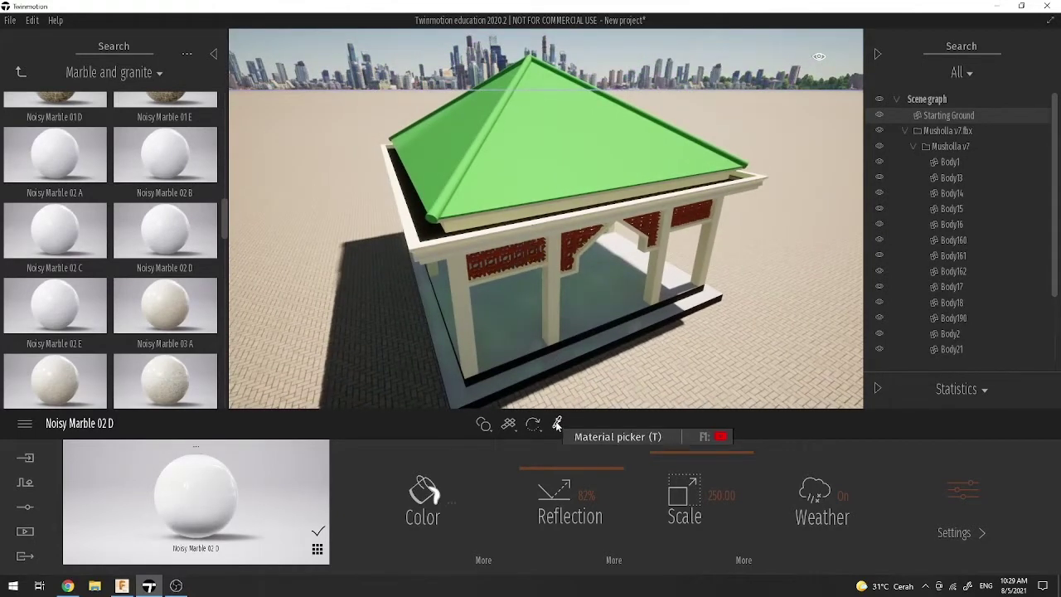
click(529, 176)
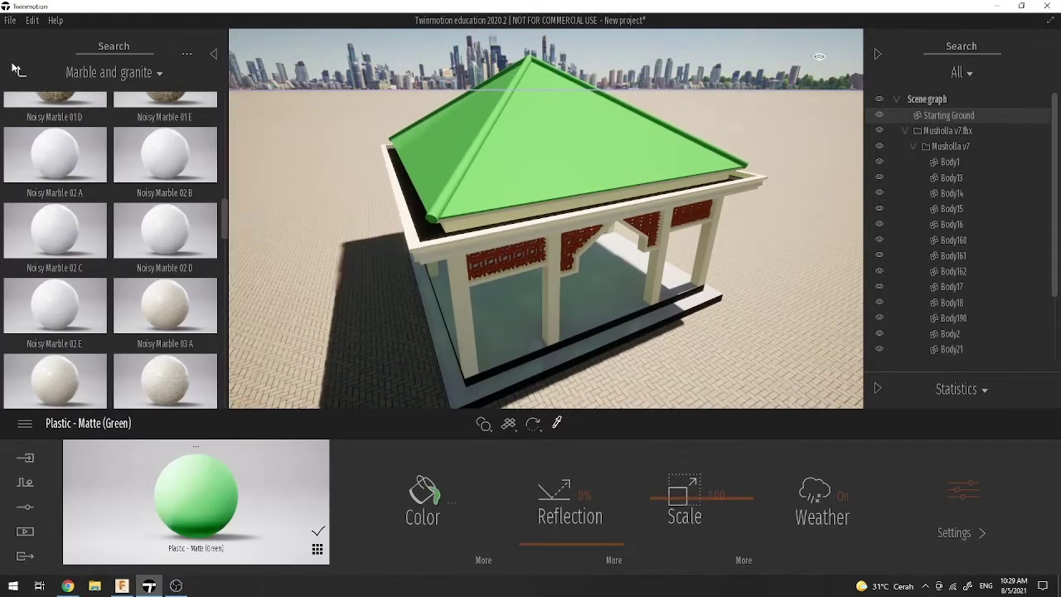
click(20, 72)
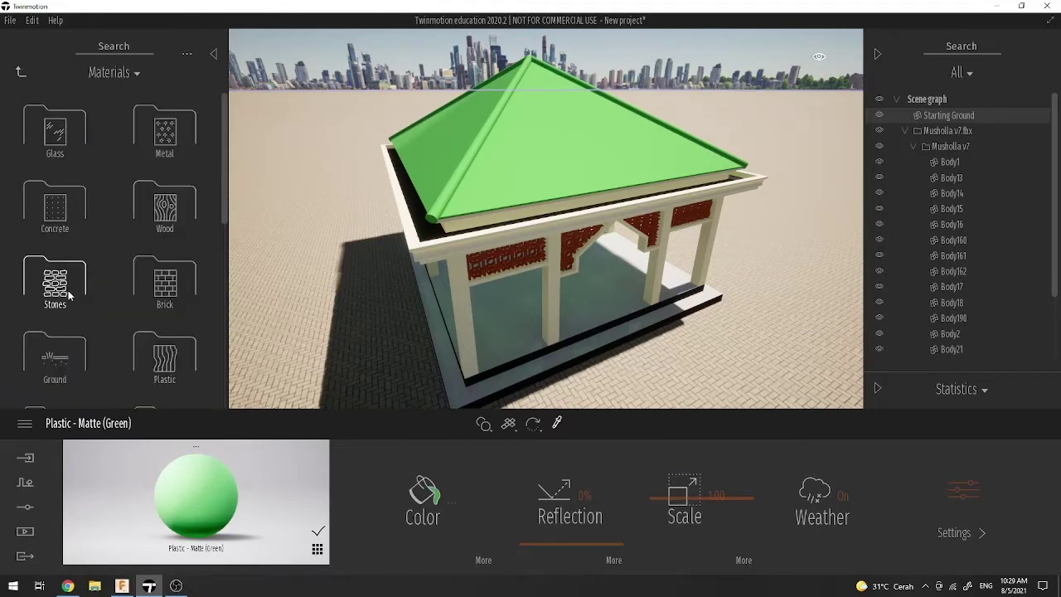
scroll(130, 240, down, 1)
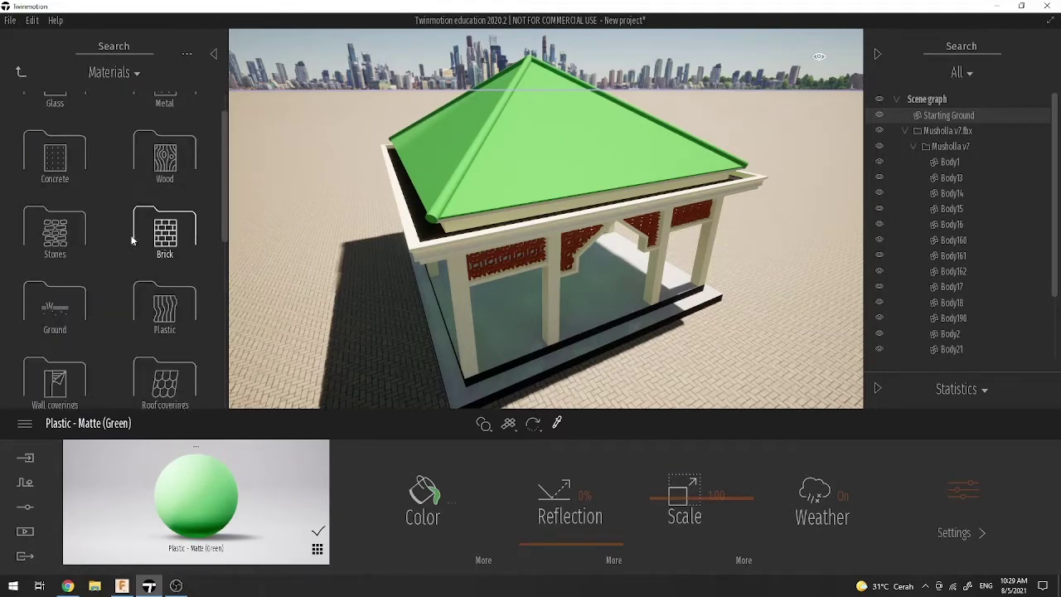
click(164, 373)
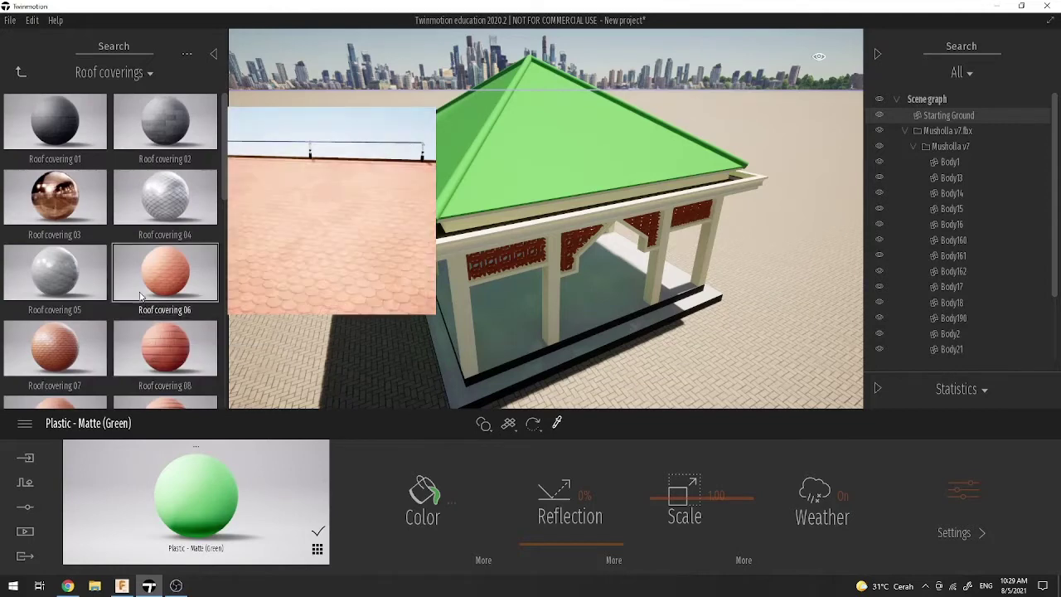
Step: Replace the roof's green plastic material with Roof covering 17
scroll(95, 307, down, 2)
scroll(81, 328, down, 1)
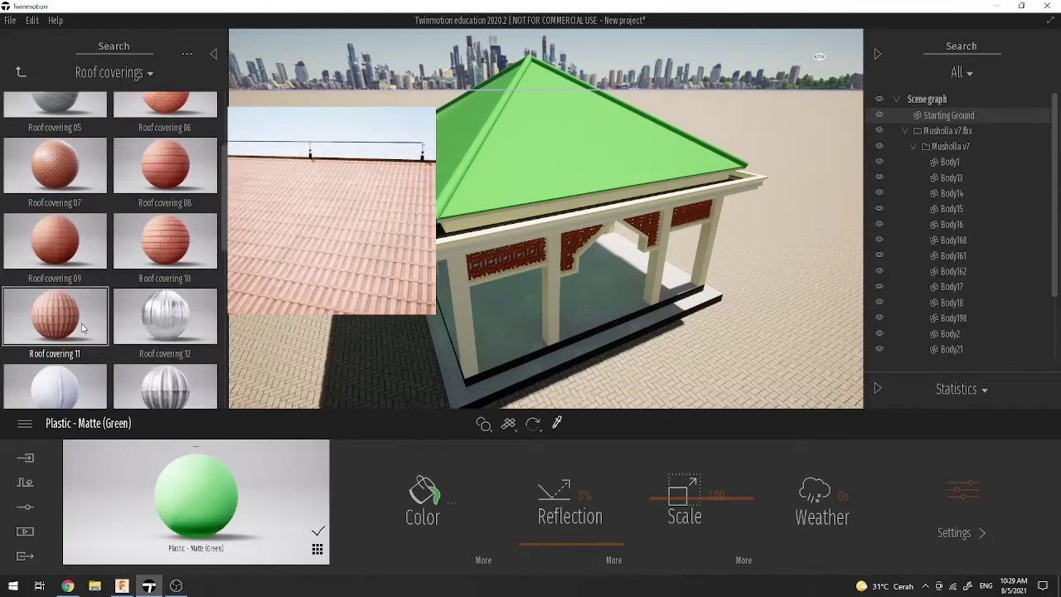
scroll(71, 317, down, 1)
scroll(66, 320, down, 2)
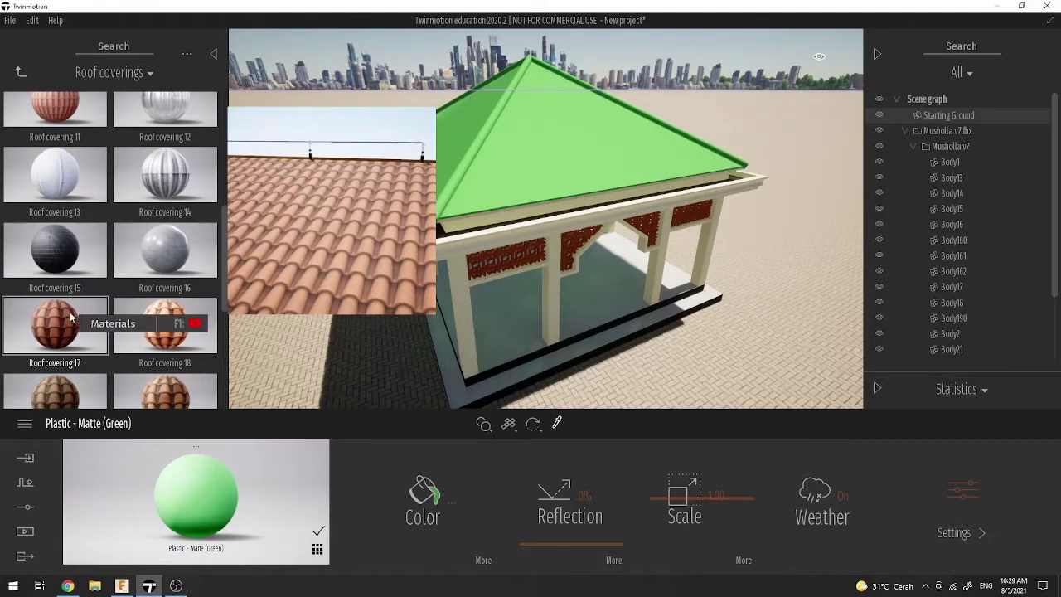
drag(61, 321, 212, 497)
Step: Set the scale of the roof's Roof covering 17 material to 250
scroll(572, 150, up, 5)
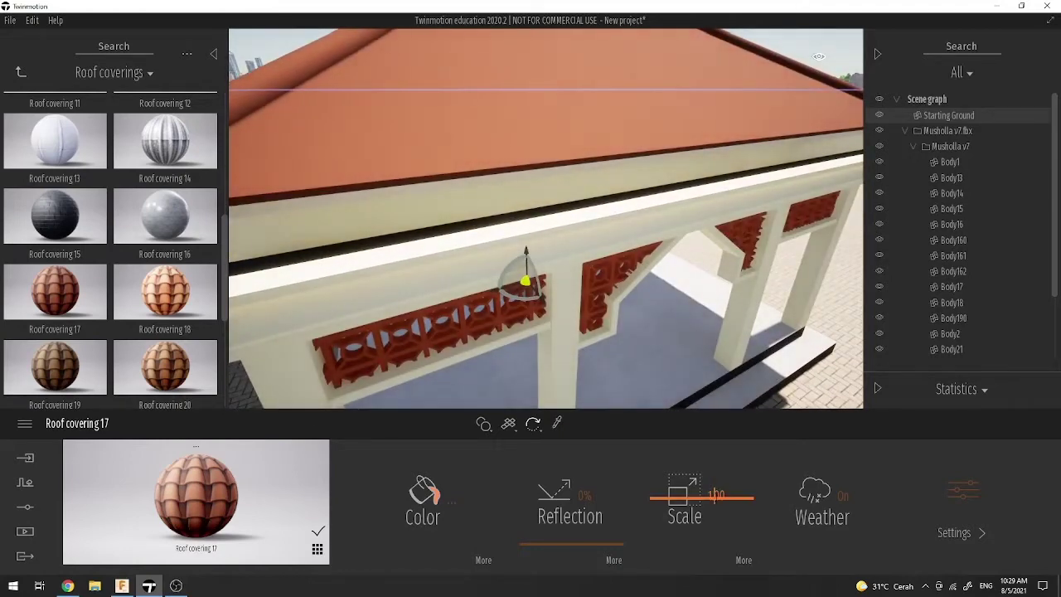
double_click(715, 495)
text(250)
key(Return)
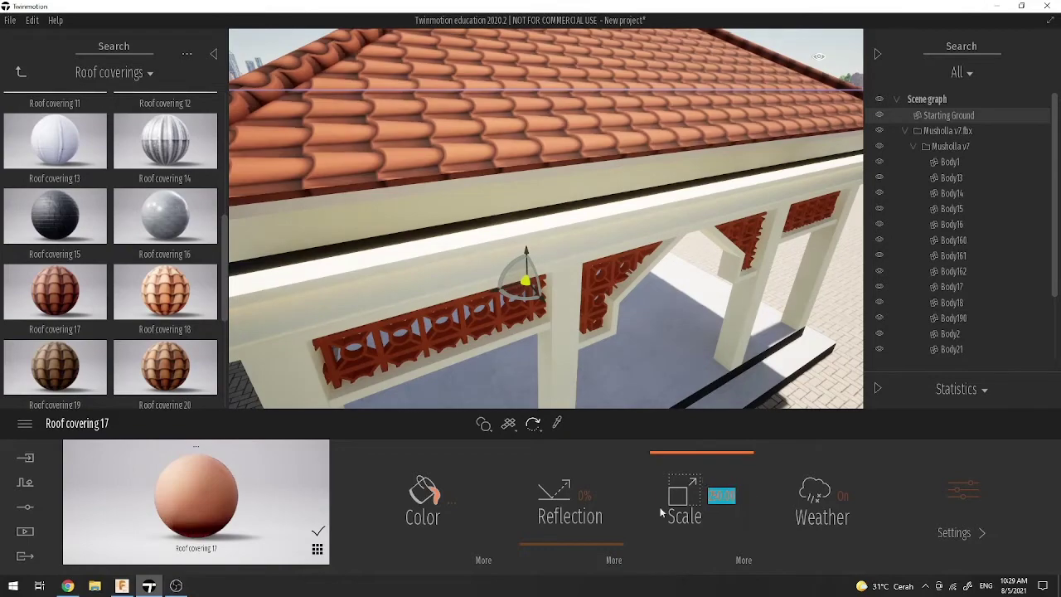
Step: Change the scale of the Roof covering 17 material to 200
scroll(577, 351, down, 5)
mouse_move(531, 260)
mouse_down()
mouse_move(536, 313)
mouse_move(522, 290)
mouse_up()
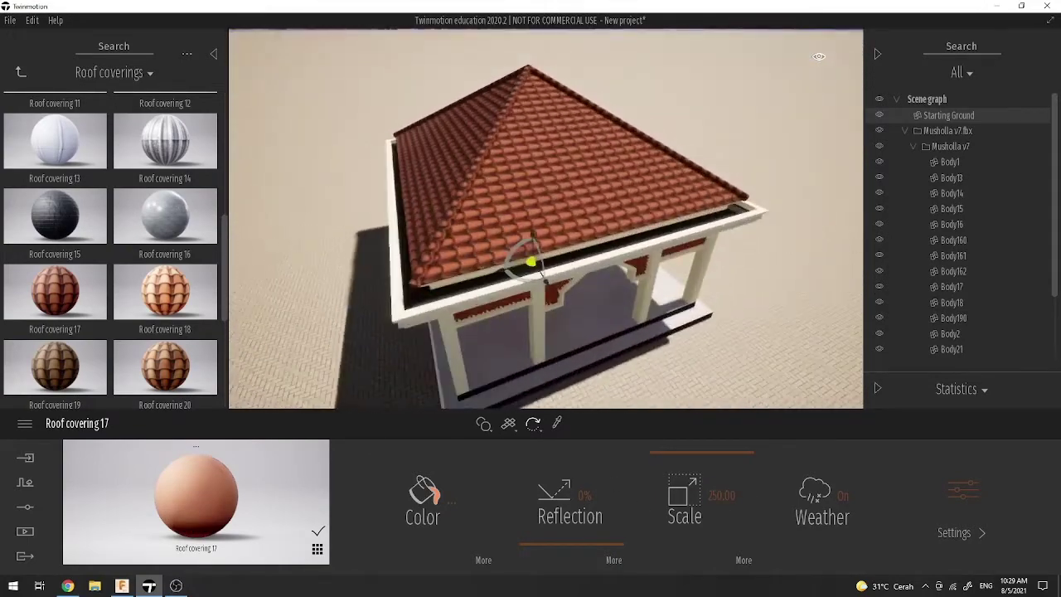
click(719, 495)
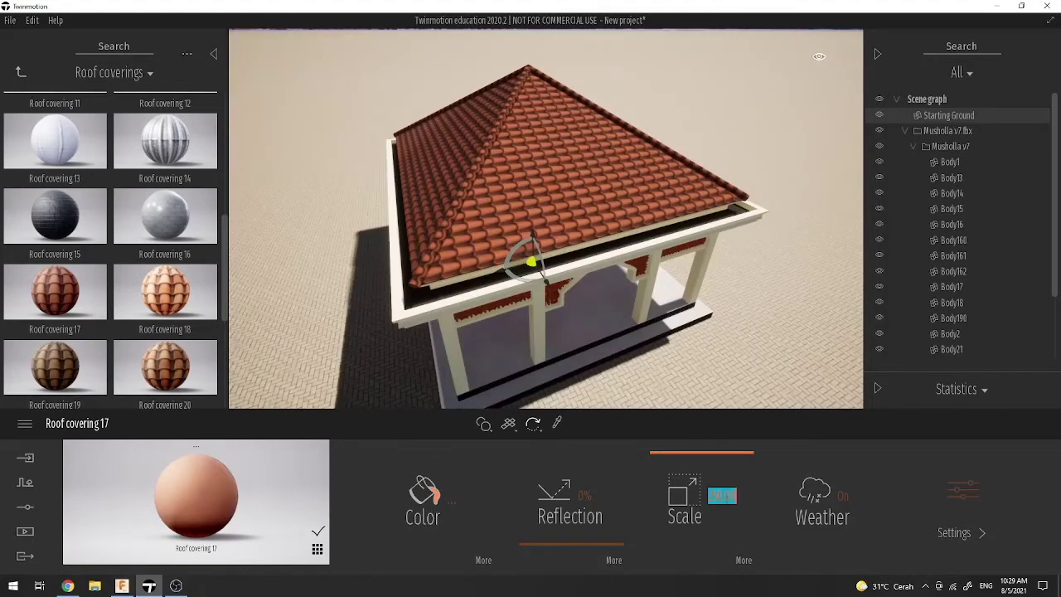
text(100)
key(Return)
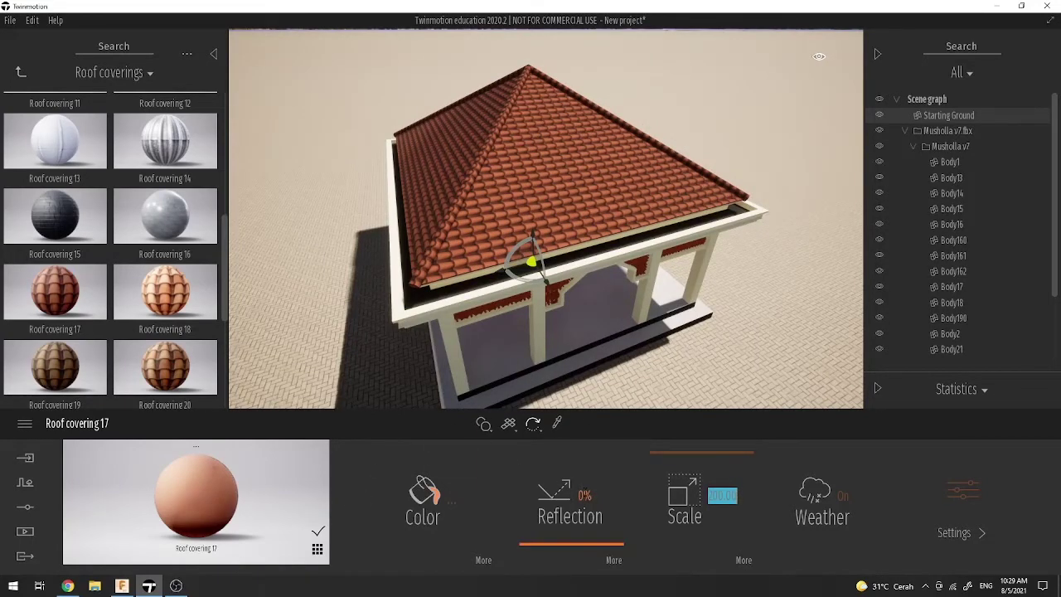
Step: Rotate the Roof covering 17 texture by 90° and check the tile direction on the roof slopes
click(743, 560)
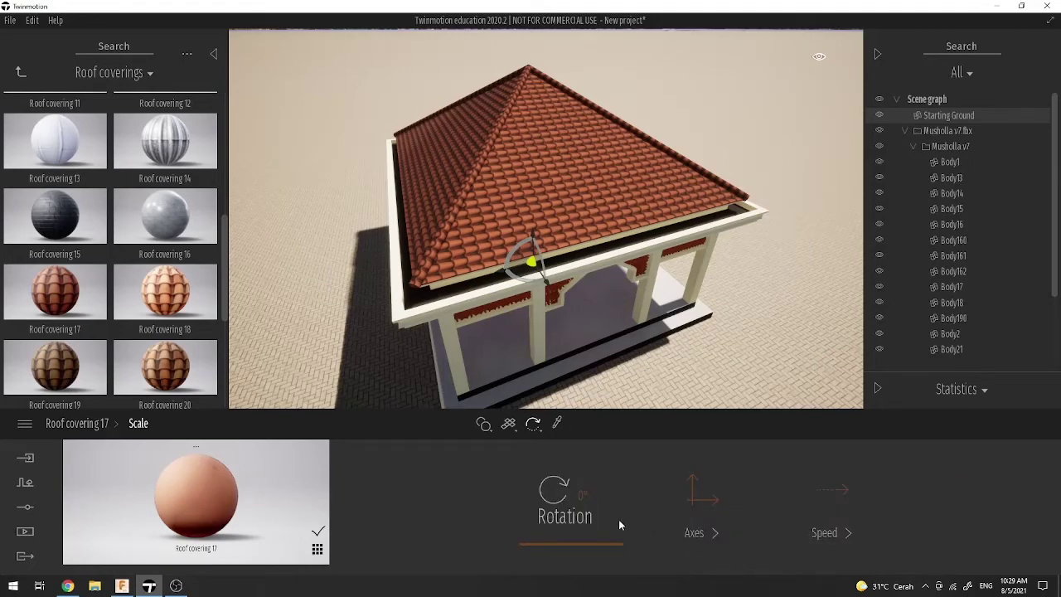
click(583, 495)
text(90)
key(Return)
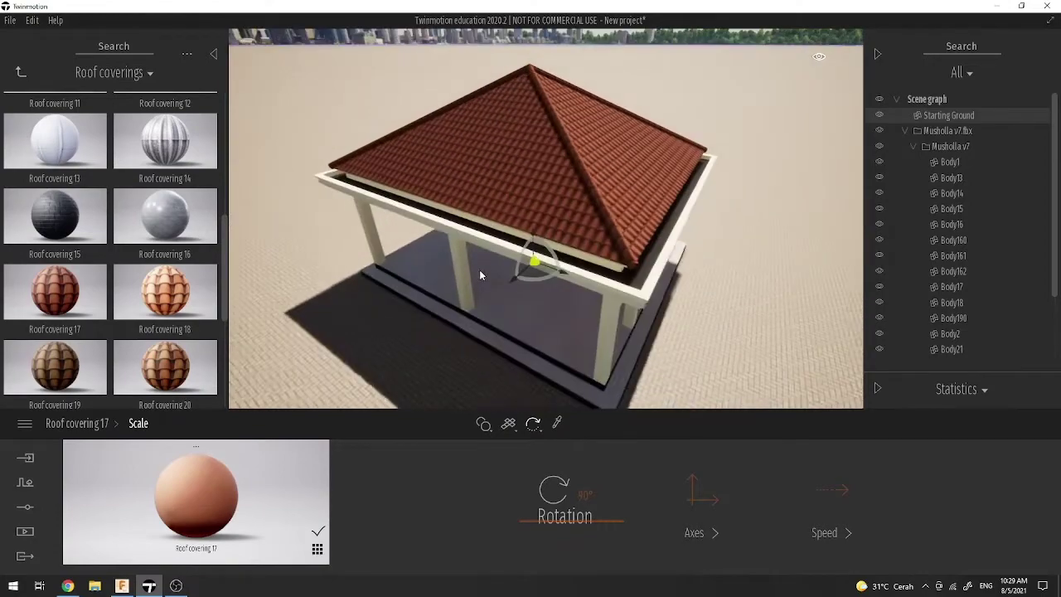
scroll(542, 187, up, 5)
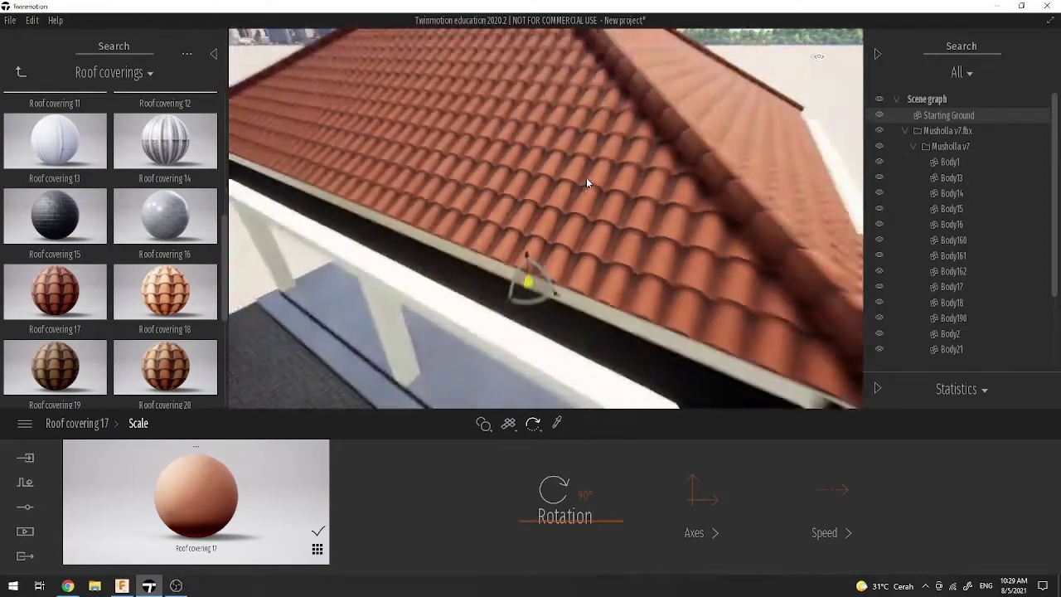
mouse_move(586, 177)
mouse_down()
mouse_move(552, 212)
mouse_move(535, 187)
mouse_move(481, 236)
mouse_move(590, 186)
mouse_up()
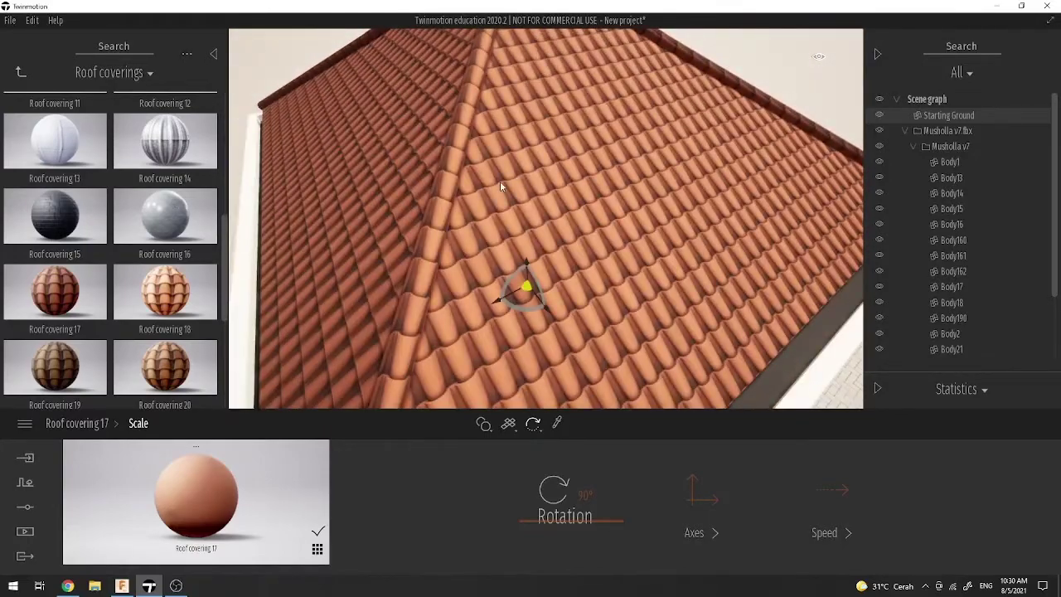
scroll(500, 186, down, 6)
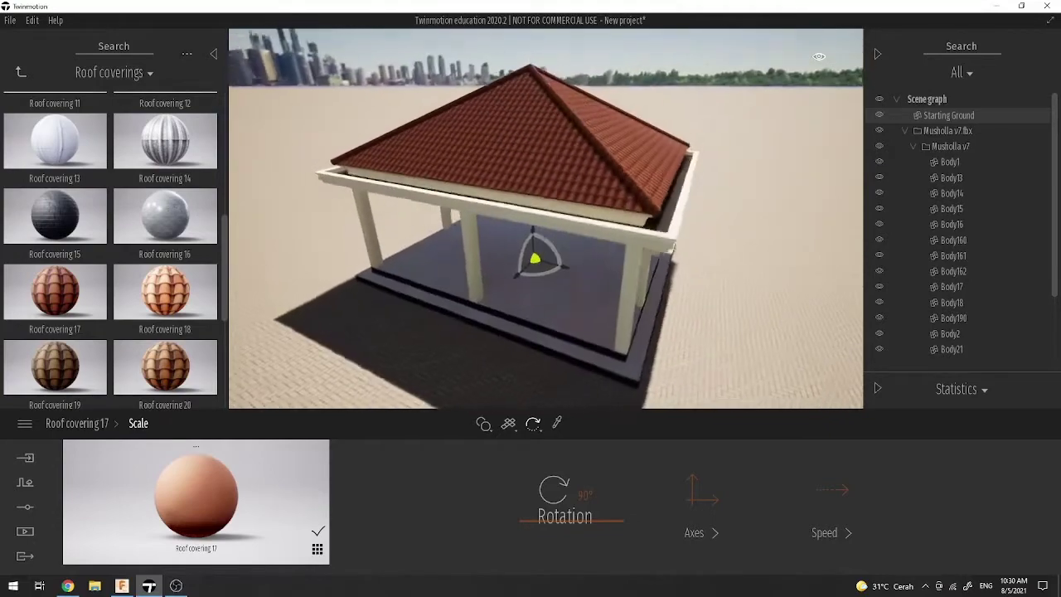
drag(531, 166, 684, 160)
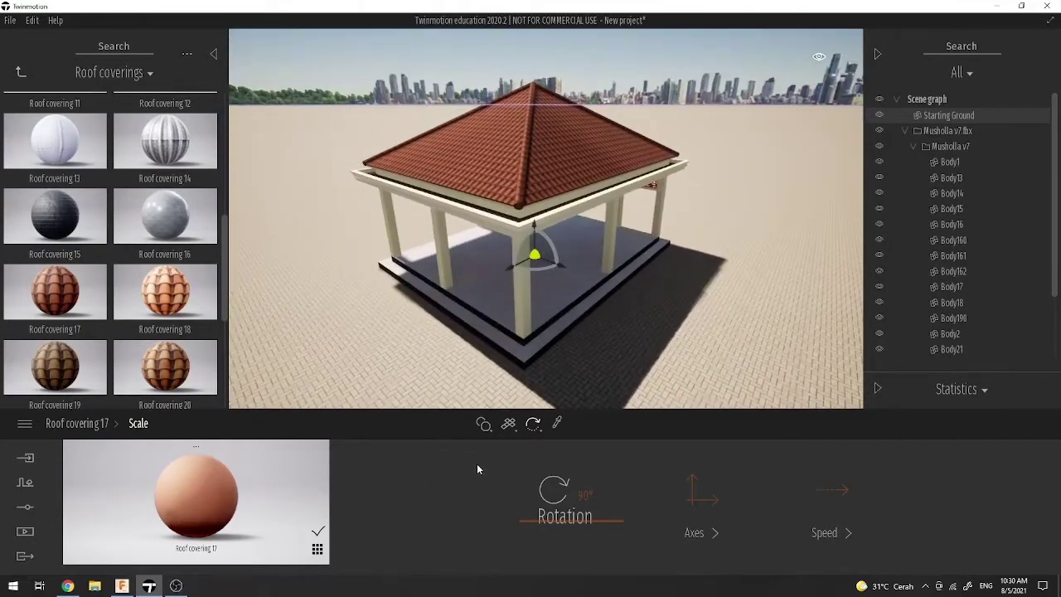
Step: Reduce the scale of the Roof covering 17 material to 150
click(77, 422)
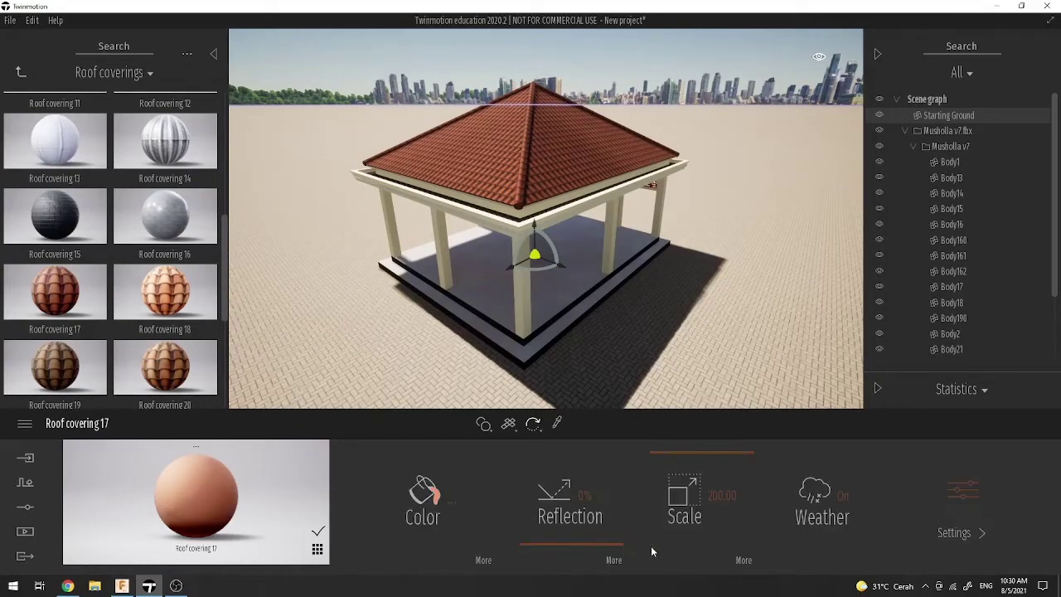
click(721, 495)
double_click(722, 495)
key(BackSpace)
text(150)
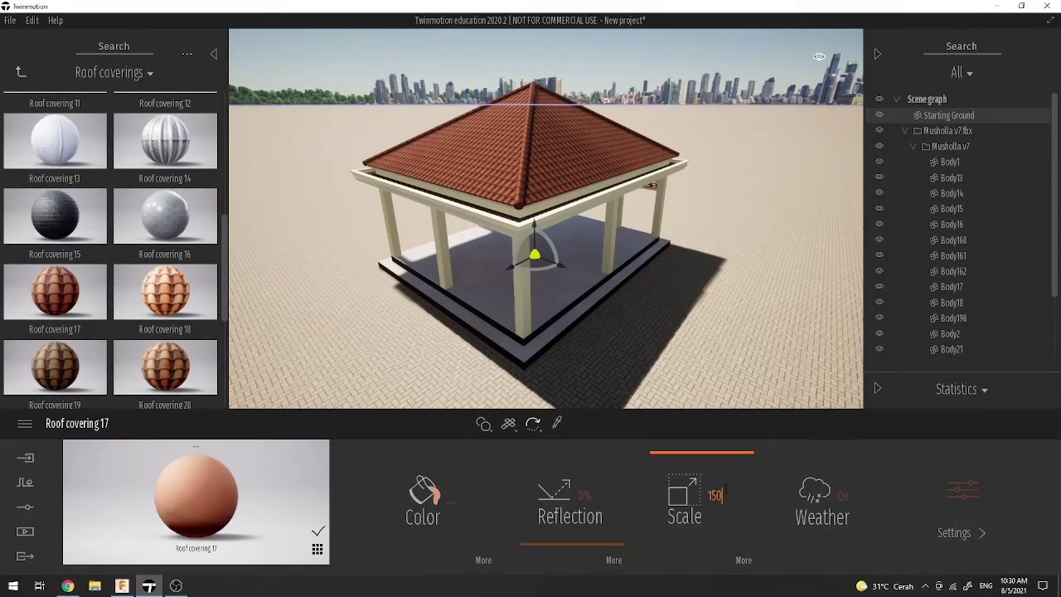
drag(647, 410, 750, 409)
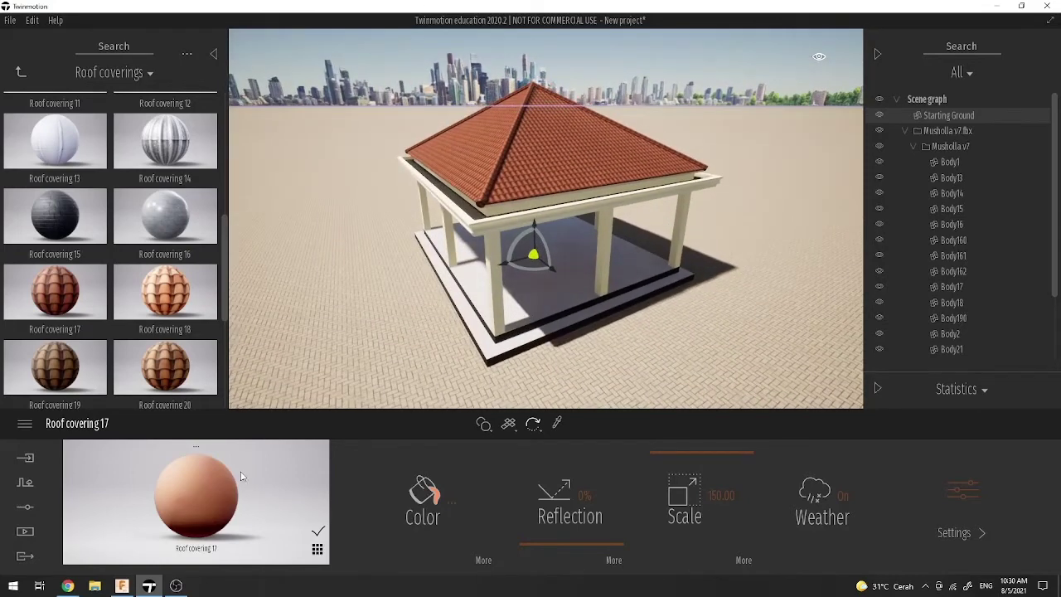
Step: Frame the pavilion's front with the carved panels and open the scene's Location settings
right_drag(273, 348, 430, 288)
scroll(428, 287, down, 5)
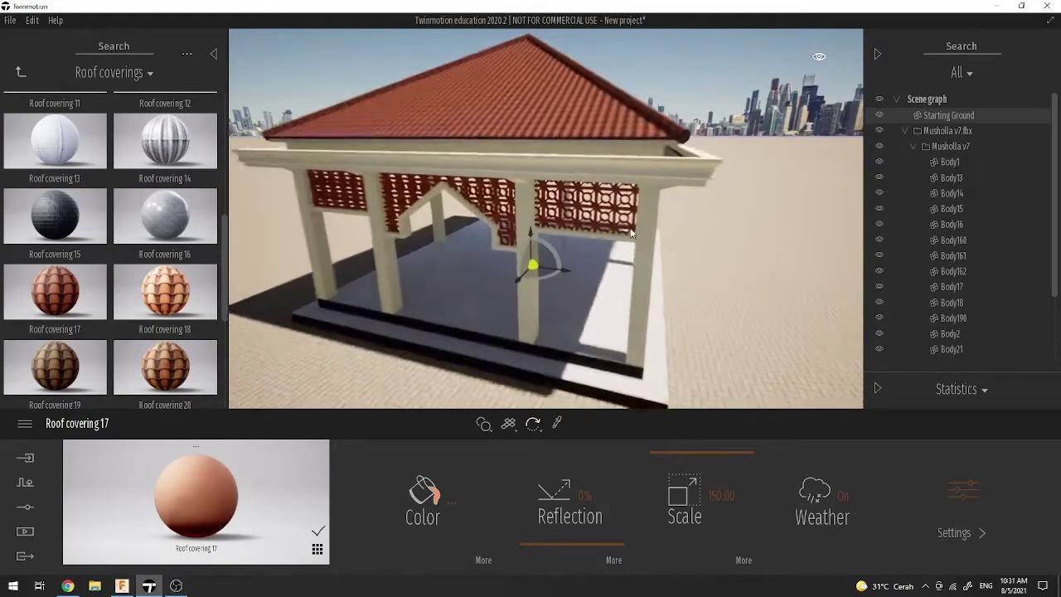
scroll(421, 209, up, 2)
right_drag(421, 209, 286, 221)
click(19, 75)
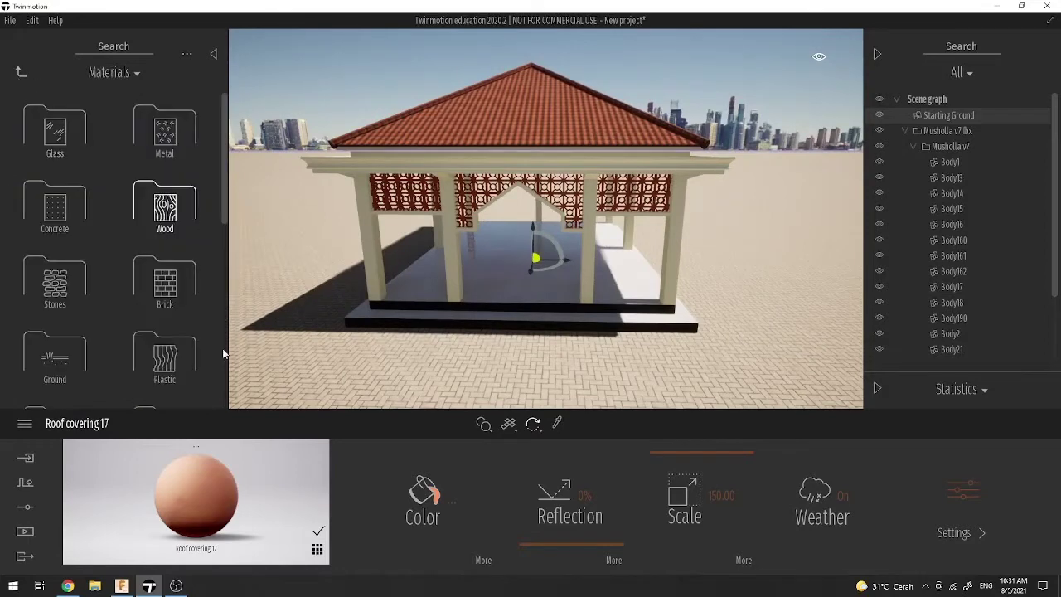
click(25, 507)
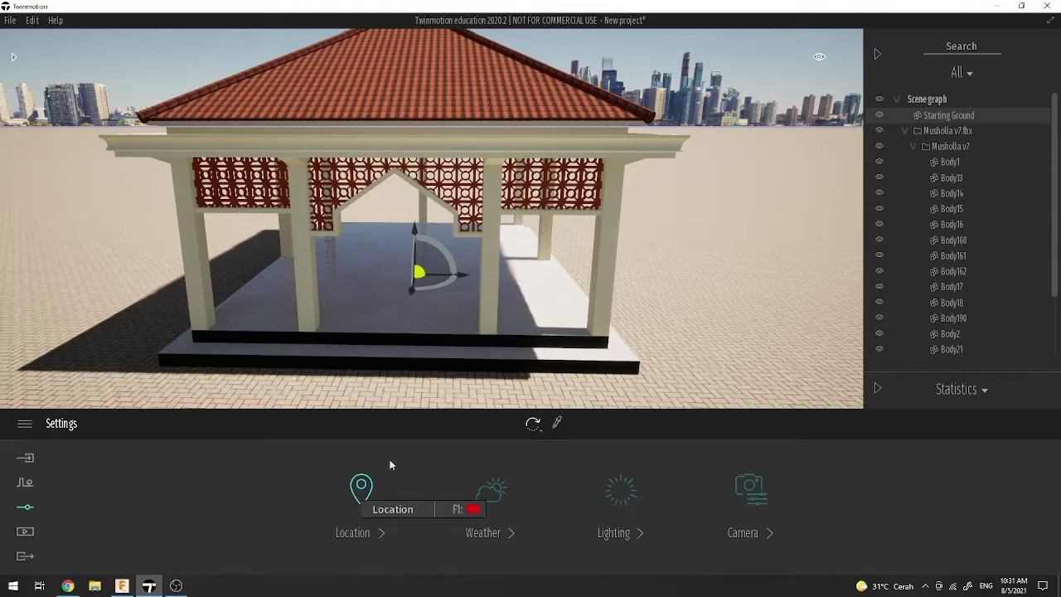
scroll(478, 326, up, 2)
drag(479, 326, 560, 267)
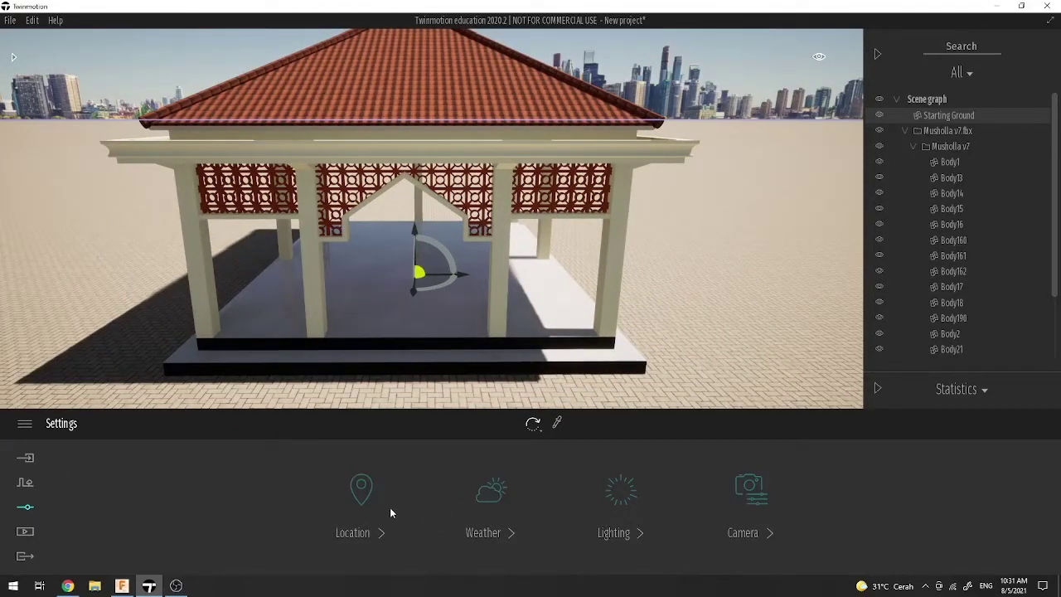
click(369, 487)
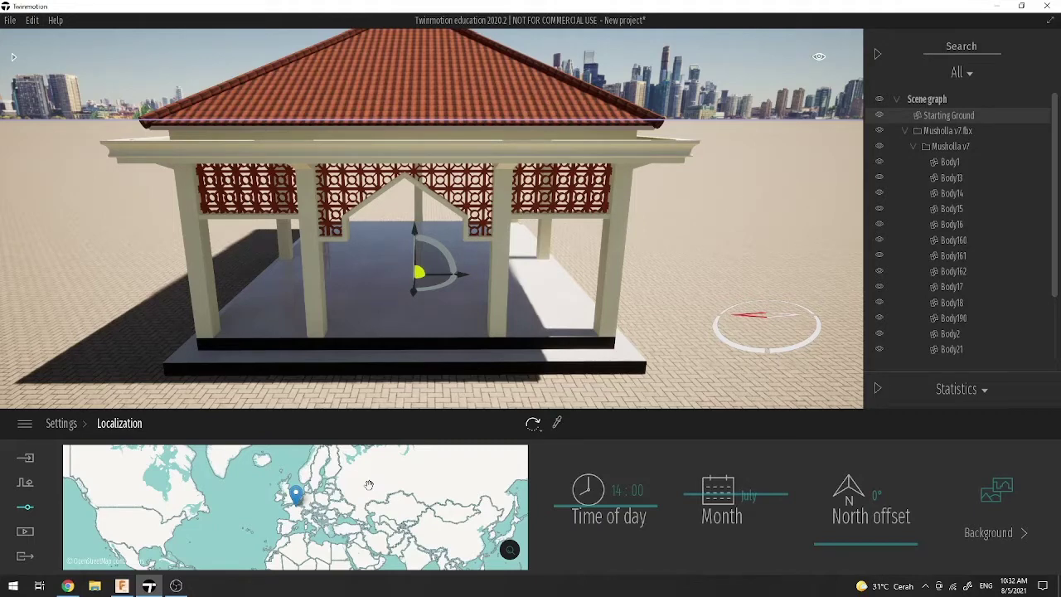
Step: Search the location map for "situbondo", then clear the search term
click(509, 555)
text(situbondo)
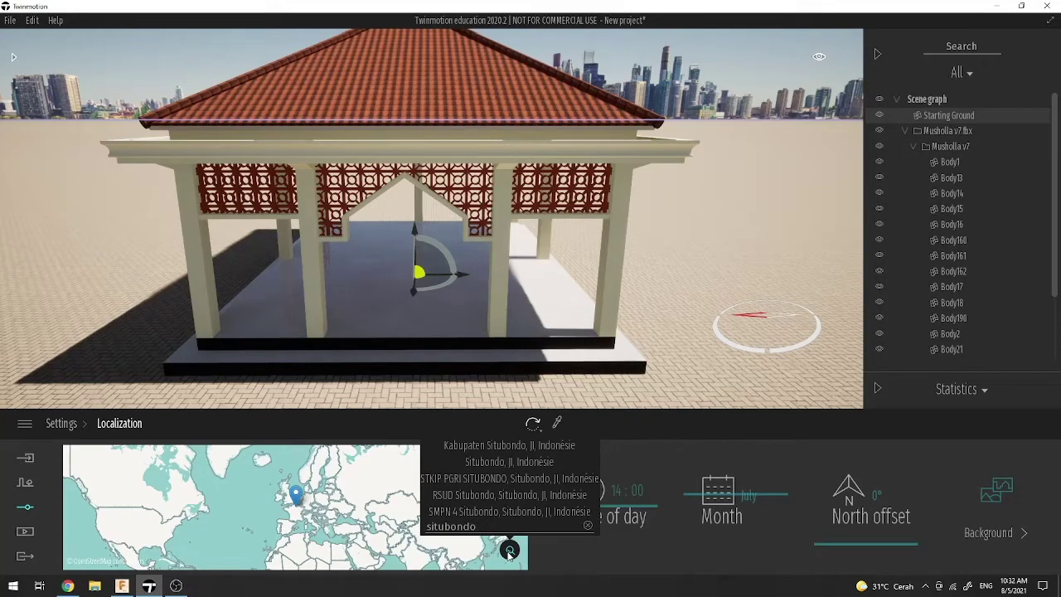
key(BackSpace)
key(BackSpace)
key(BackSpace)
key(BackSpace)
key(BackSpace)
key(BackSpace)
key(BackSpace)
key(BackSpace)
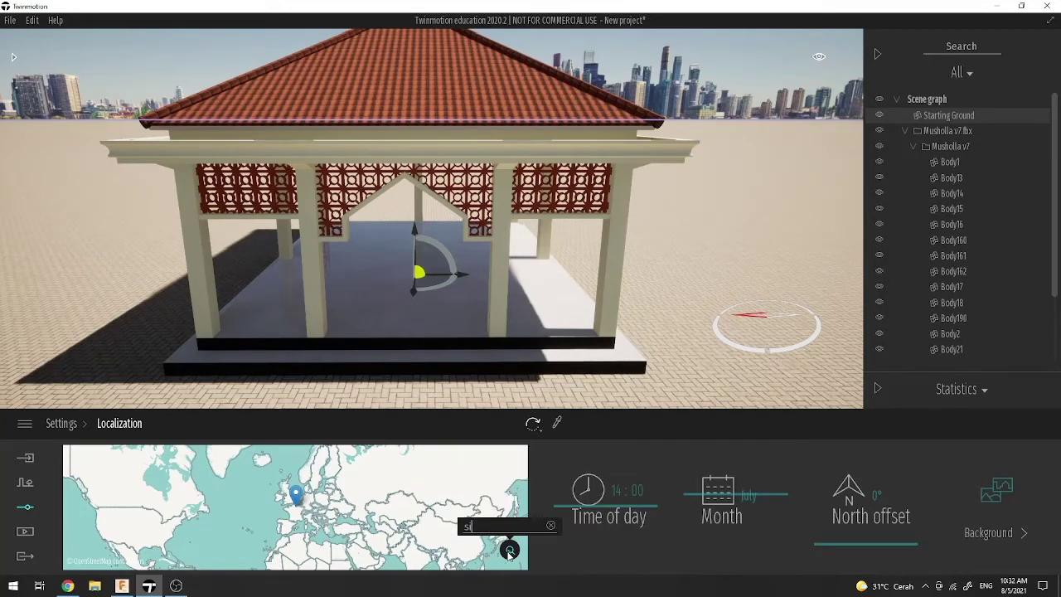
Step: Search the location map for "salafiyah syafi'iyah sukorejo"
text(salafiyah)
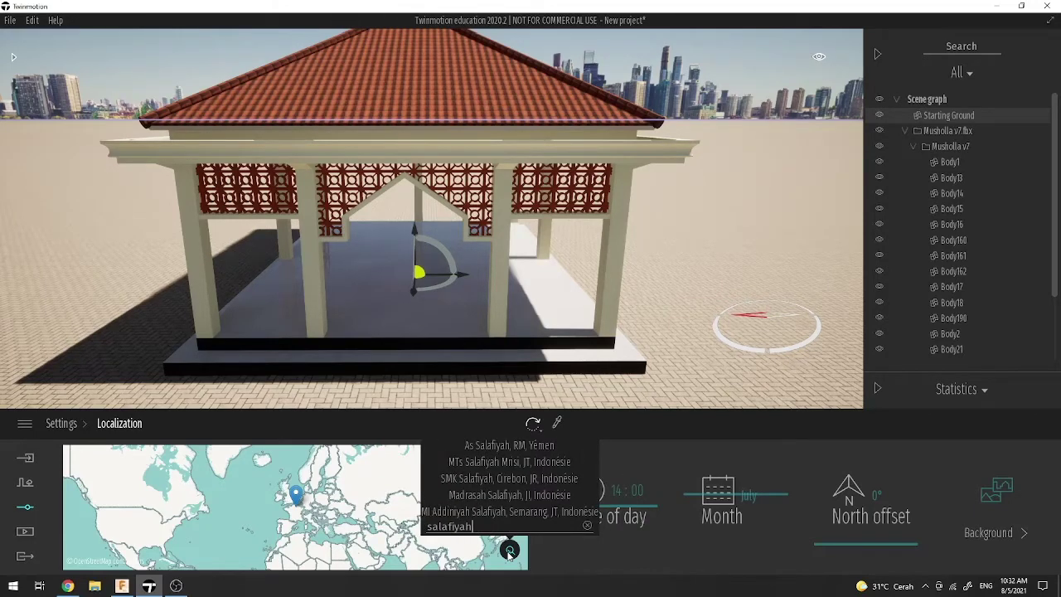
text(syafi)
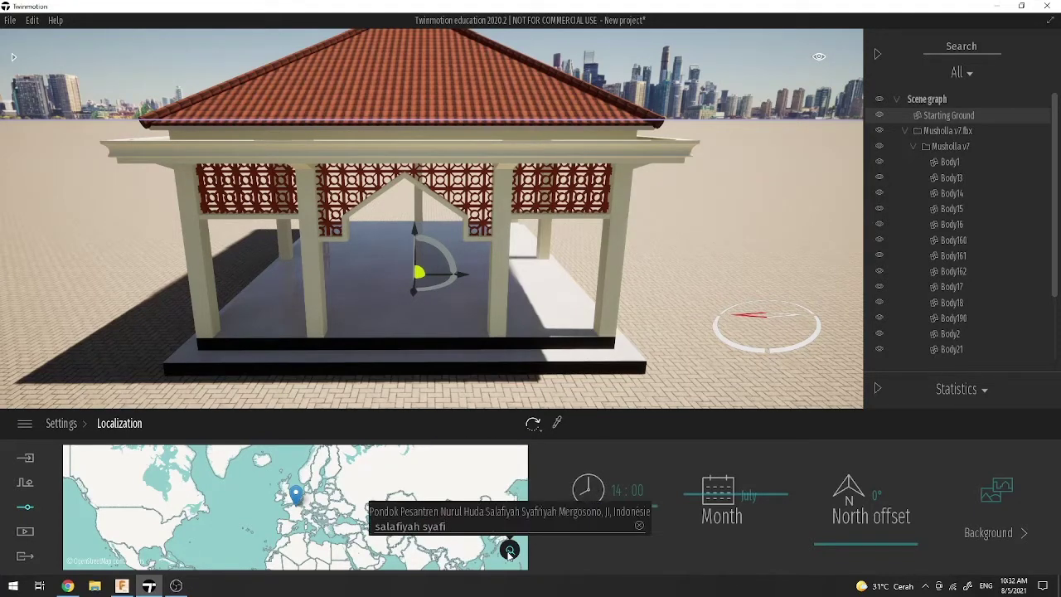
text(i)
key(BackSpace)
text(')
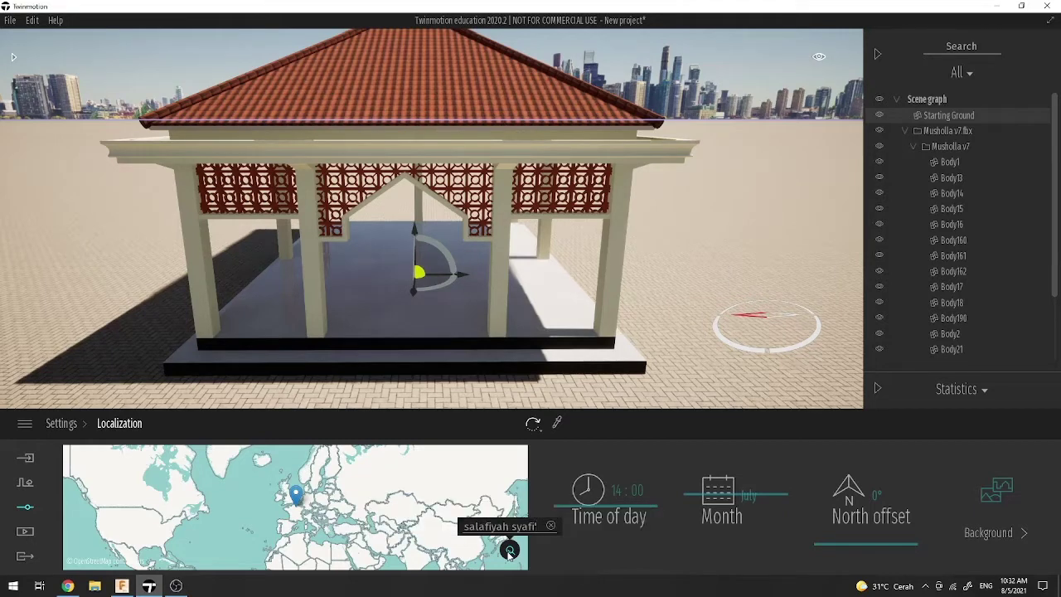
text(iyah)
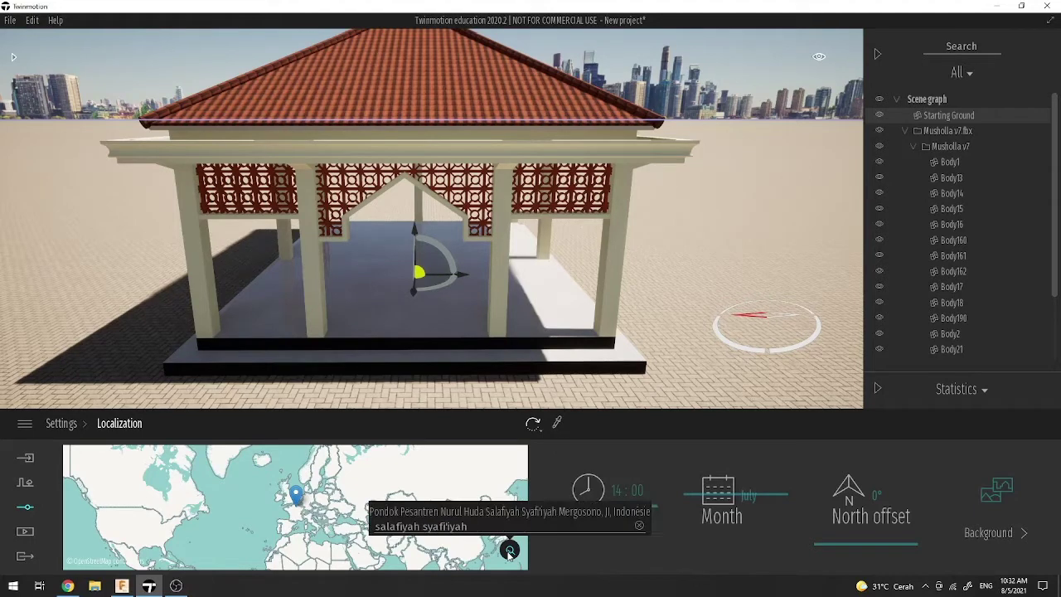
text( sukorejo)
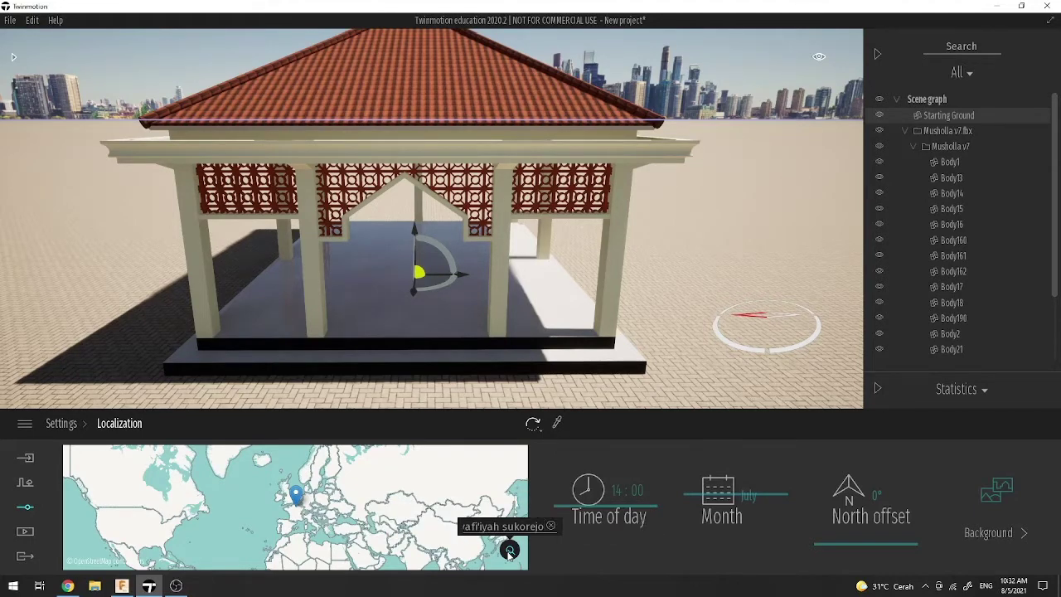
Step: Replace "sukorejo" with "situbondo" in the location search term
key(BackSpace)
key(BackSpace)
key(BackSpace)
key(BackSpace)
key(BackSpace)
key(BackSpace)
key(BackSpace)
key(BackSpace)
text(situbondo)
Step: Replace the location search term with "situbondo" and set the scene's location to Kabupaten Situbondo, JI, Indonésie
key(BackSpace)
key(BackSpace)
key(BackSpace)
key(BackSpace)
key(BackSpace)
key(BackSpace)
key(BackSpace)
key(BackSpace)
key(BackSpace)
key(BackSpace)
key(BackSpace)
key(BackSpace)
key(BackSpace)
key(BackSpace)
key(BackSpace)
key(BackSpace)
key(BackSpace)
key(BackSpace)
key(BackSpace)
key(BackSpace)
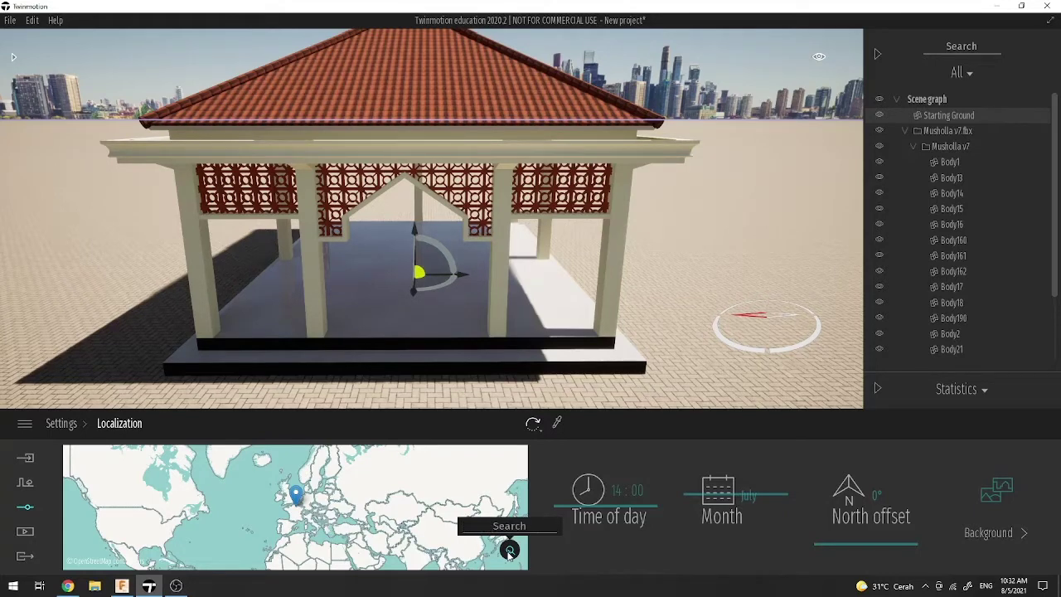
text(situbondo)
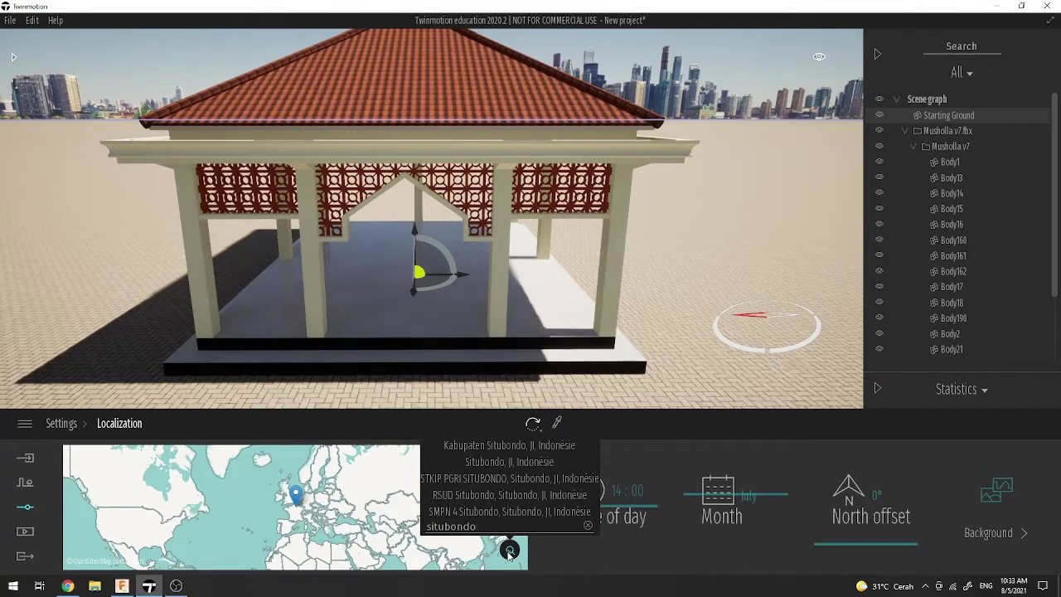
click(505, 447)
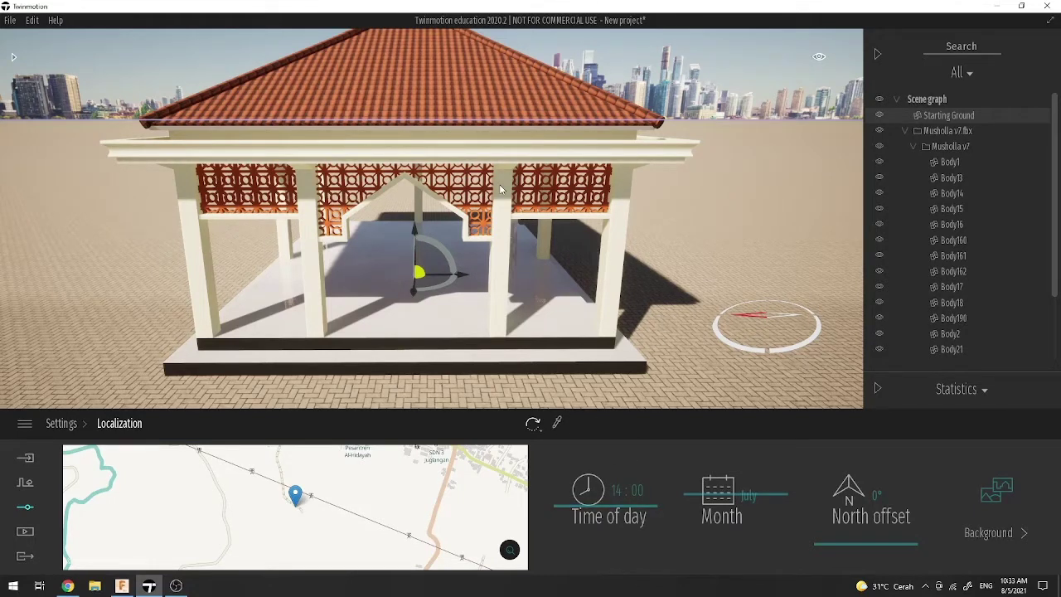
scroll(304, 497, down, 5)
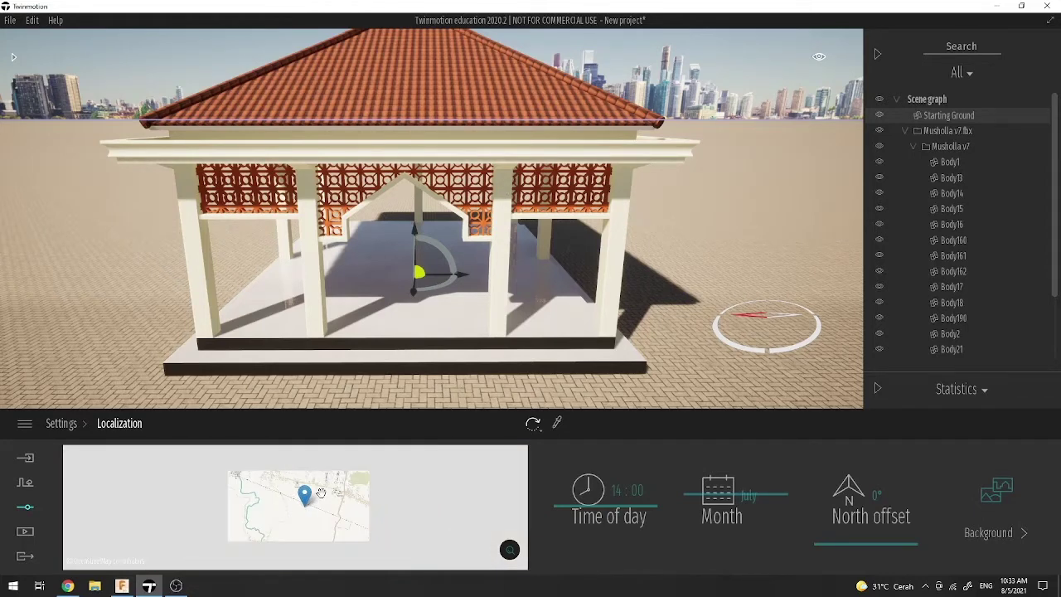
scroll(362, 495, down, 2)
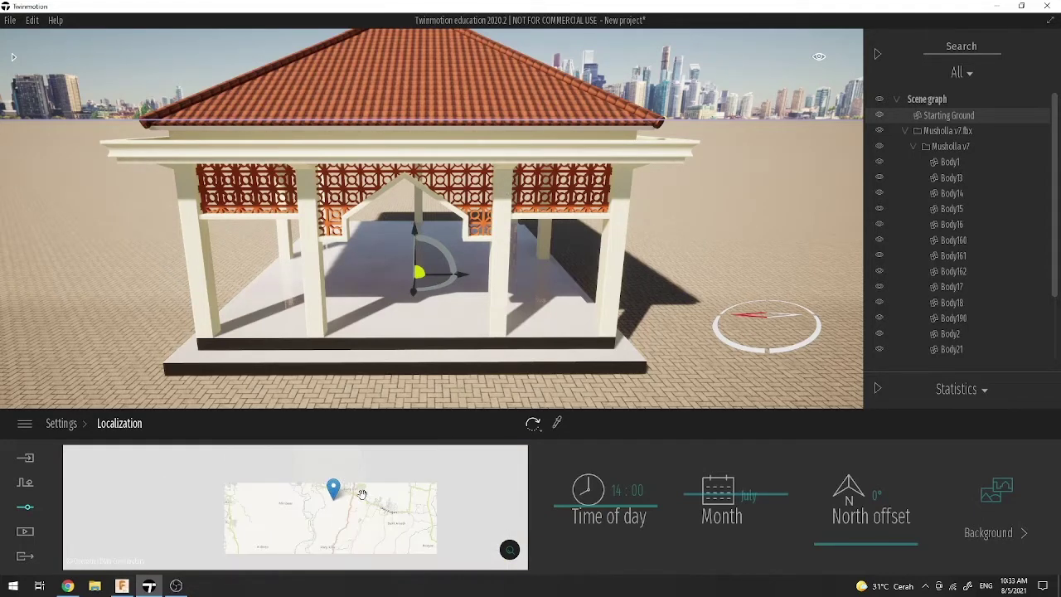
scroll(374, 495, up, 2)
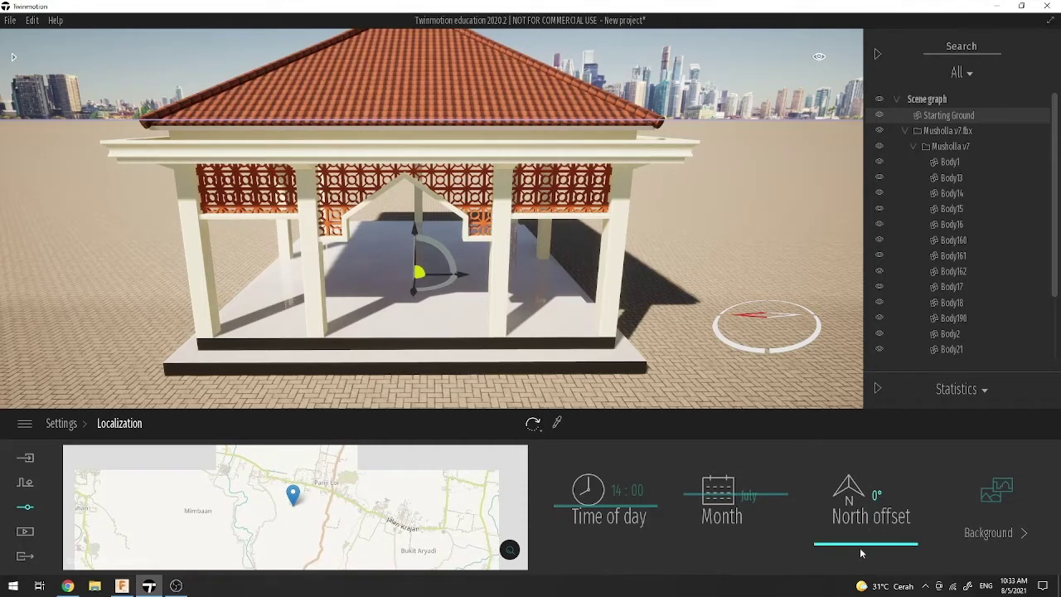
Step: Set the location's background picture to Town with the scene's horizon in view
click(995, 491)
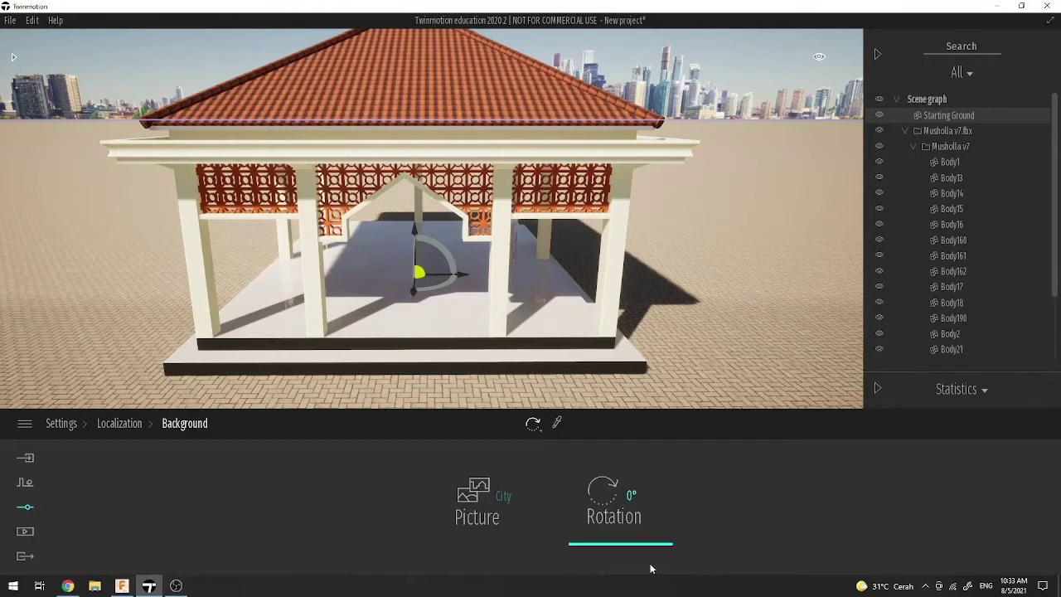
click(497, 503)
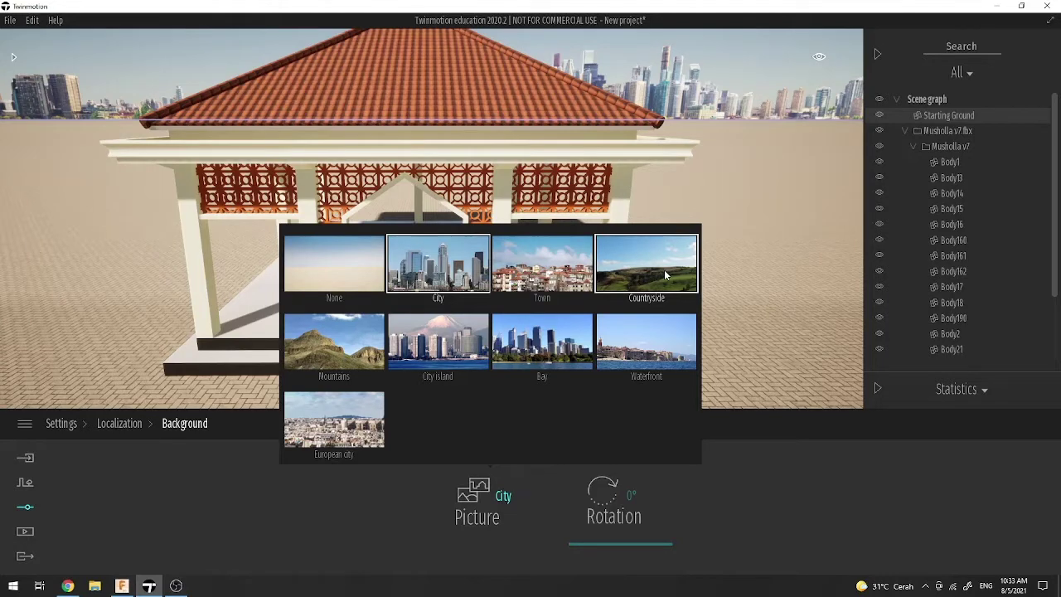
click(561, 276)
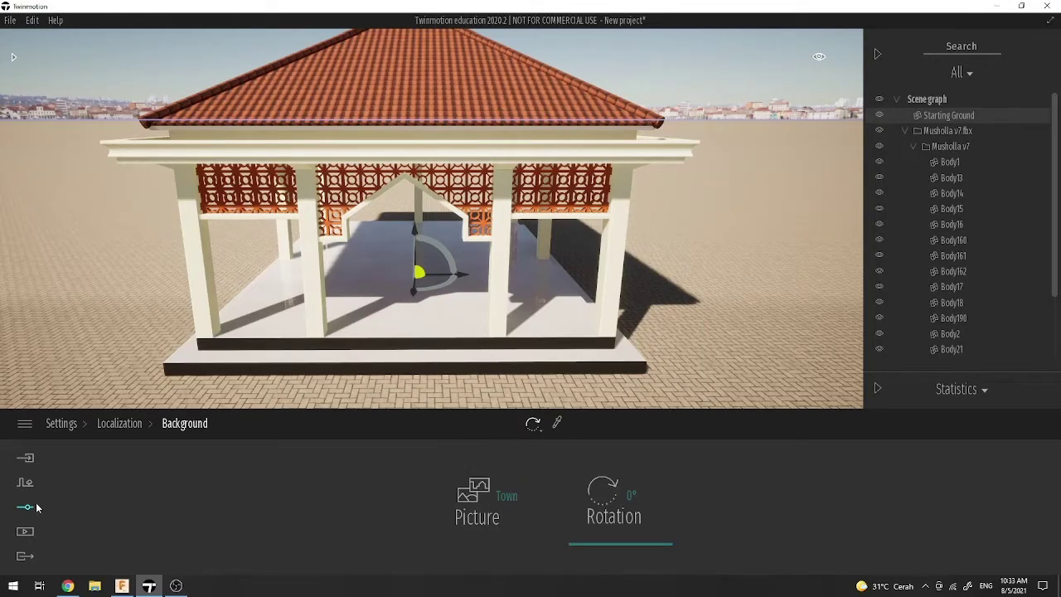
click(116, 424)
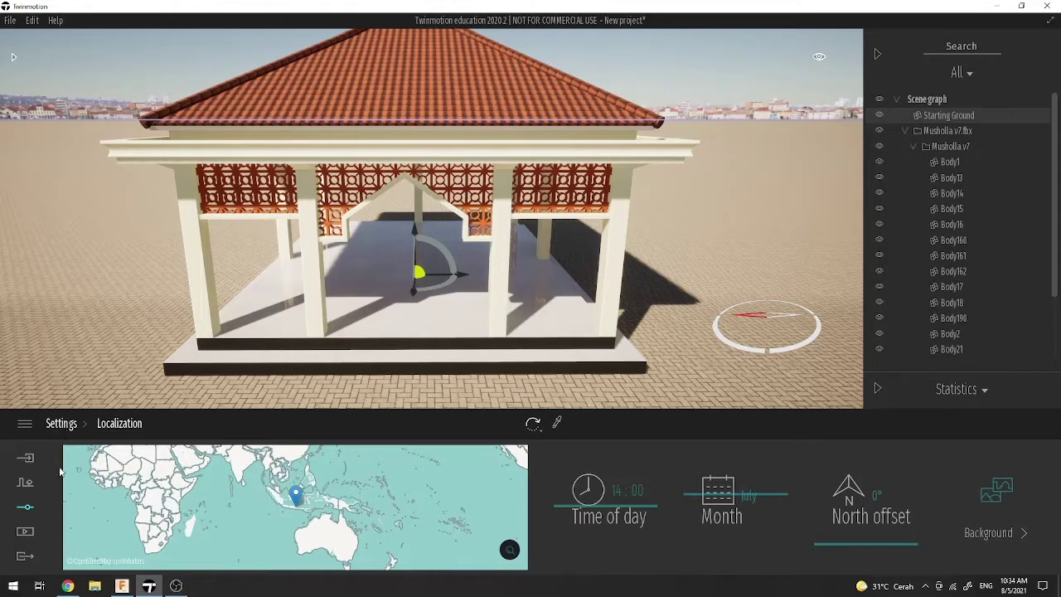
Step: Try cloudier weather on the scene, then restore the clear sunny weather and keep the summer season
click(28, 509)
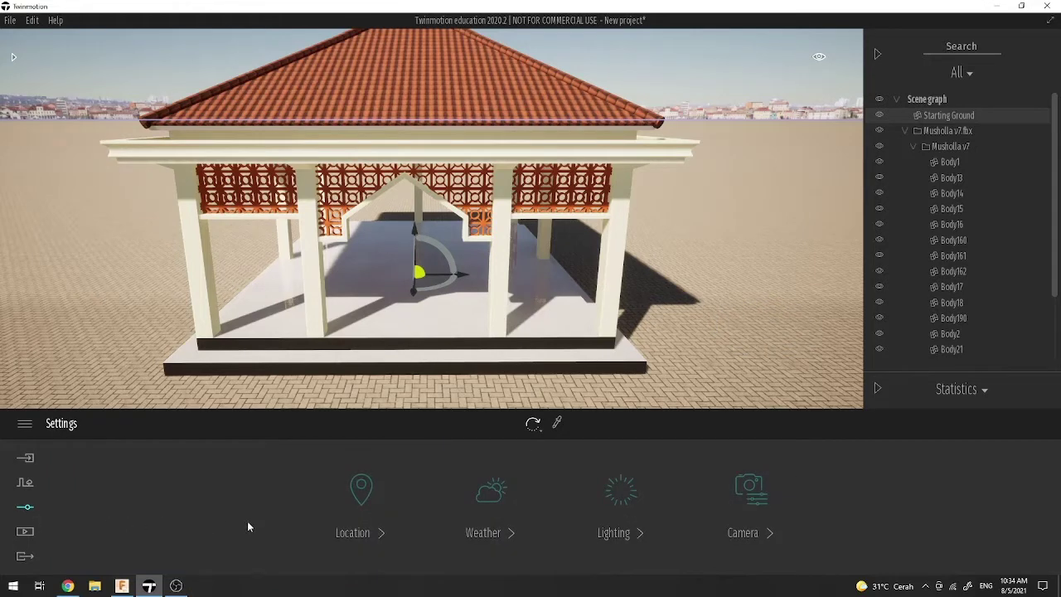
click(497, 494)
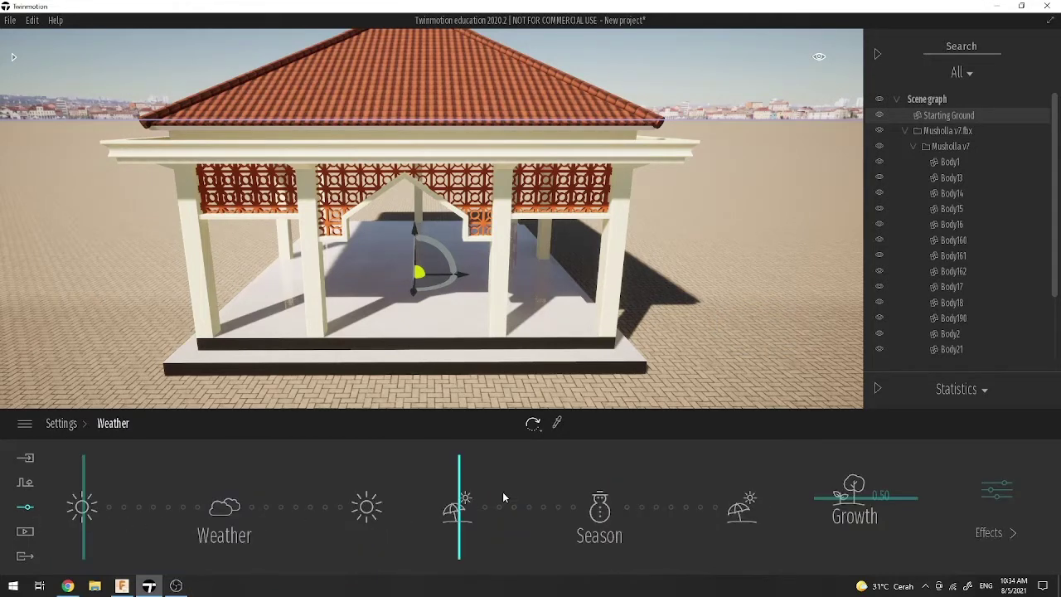
drag(85, 490, 332, 471)
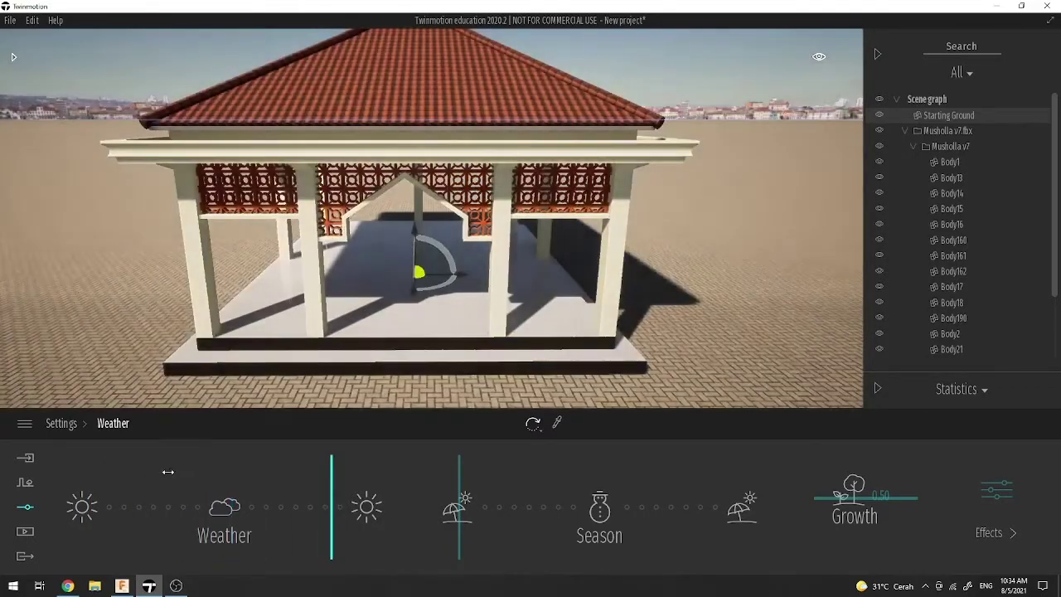
drag(167, 471, 81, 478)
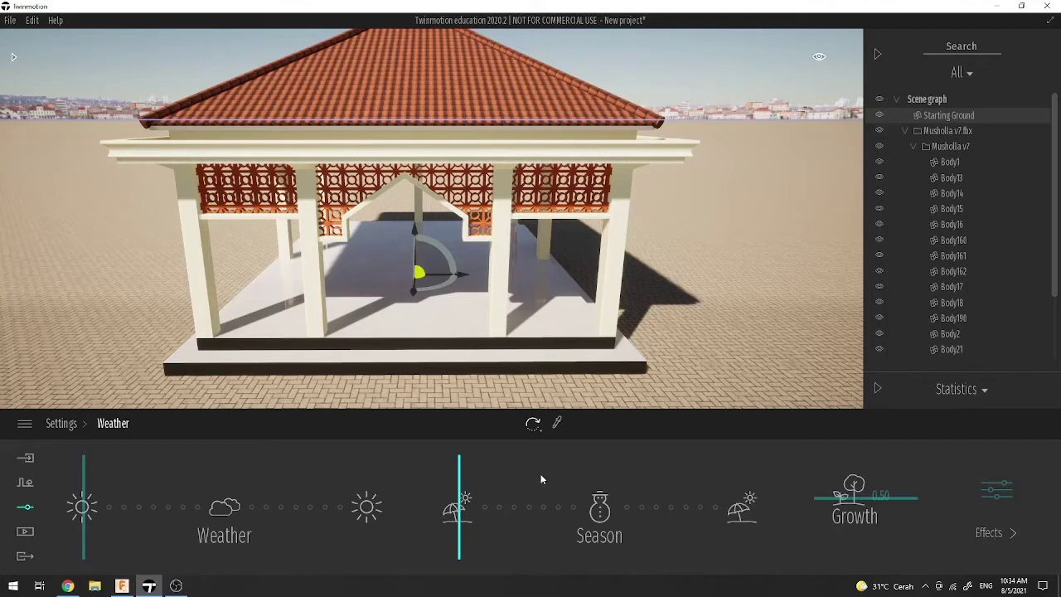
drag(462, 491, 419, 477)
click(72, 429)
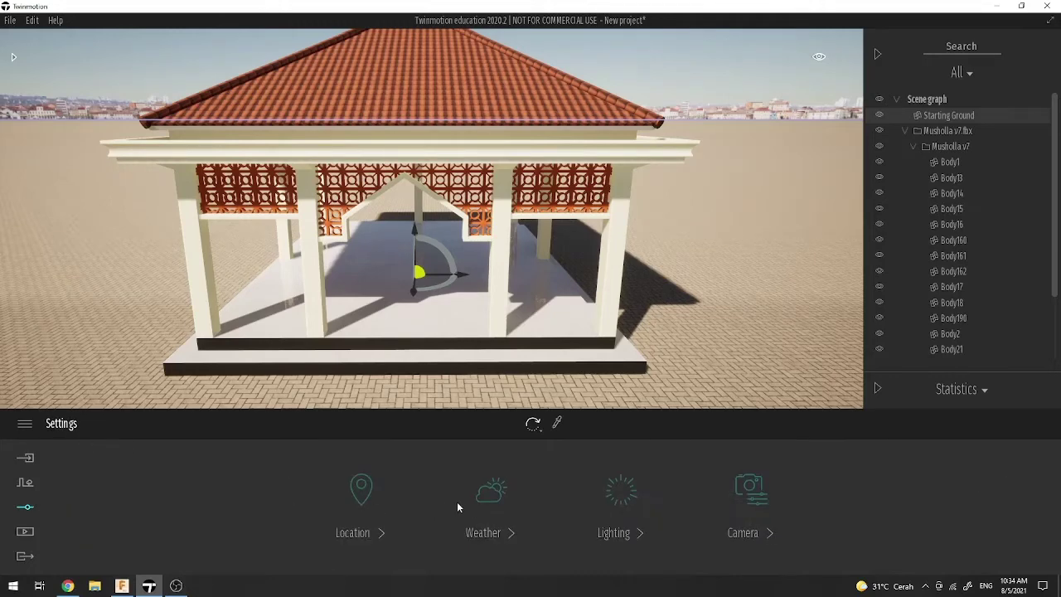
click(491, 495)
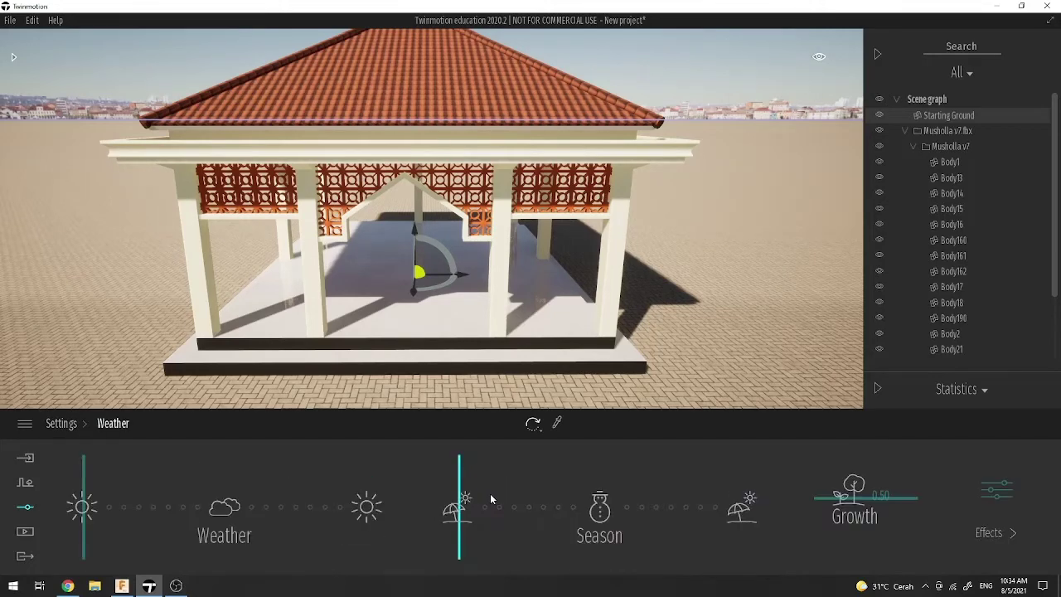
click(66, 429)
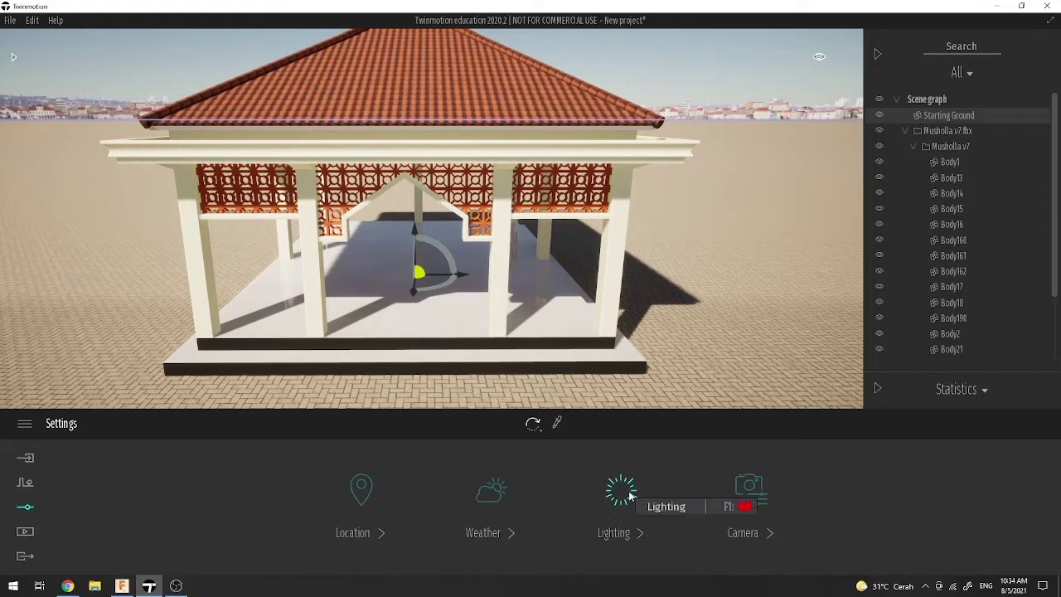
Step: Examine the scene's Lighting options, including the sun, moon and ambient intensity settings, and the Camera options
click(621, 498)
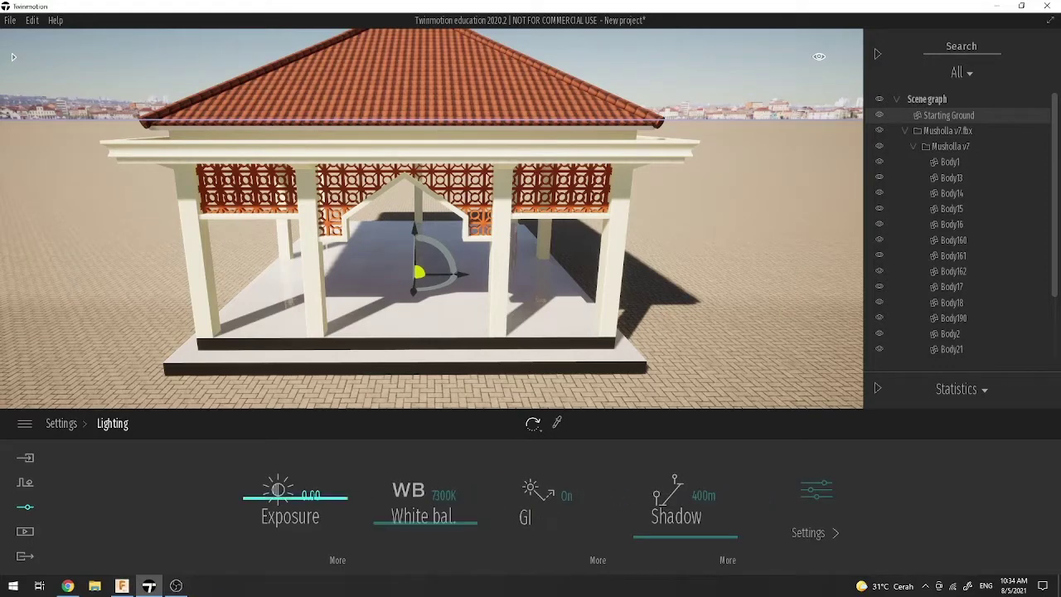
click(826, 510)
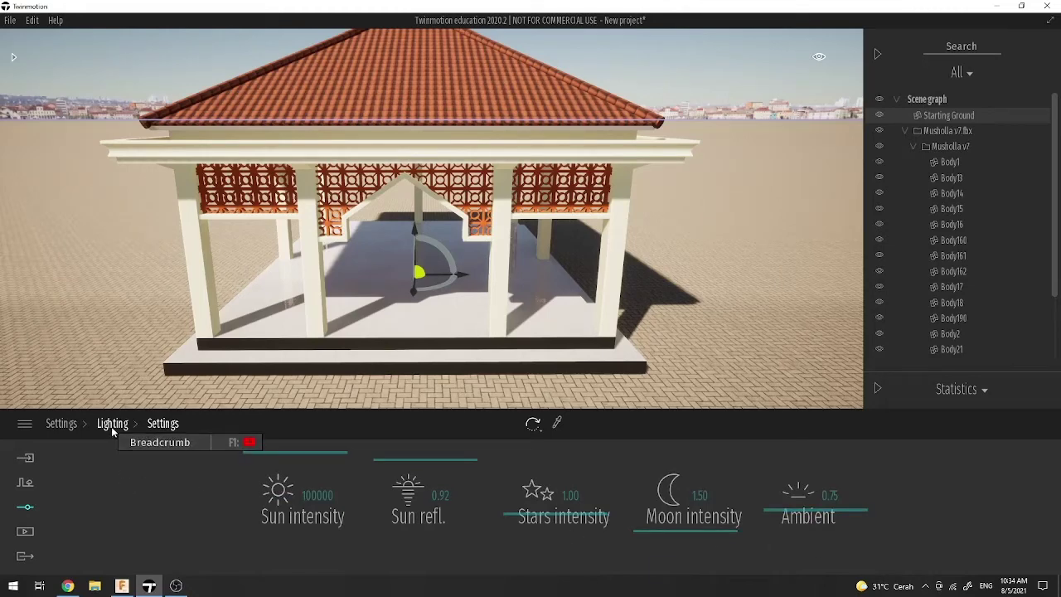
click(62, 423)
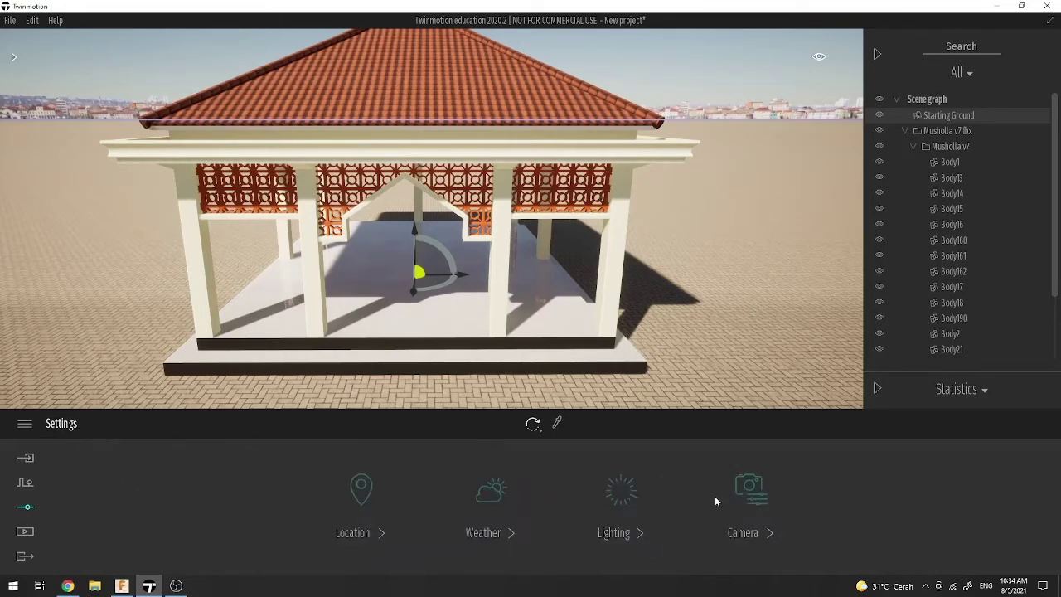
click(760, 493)
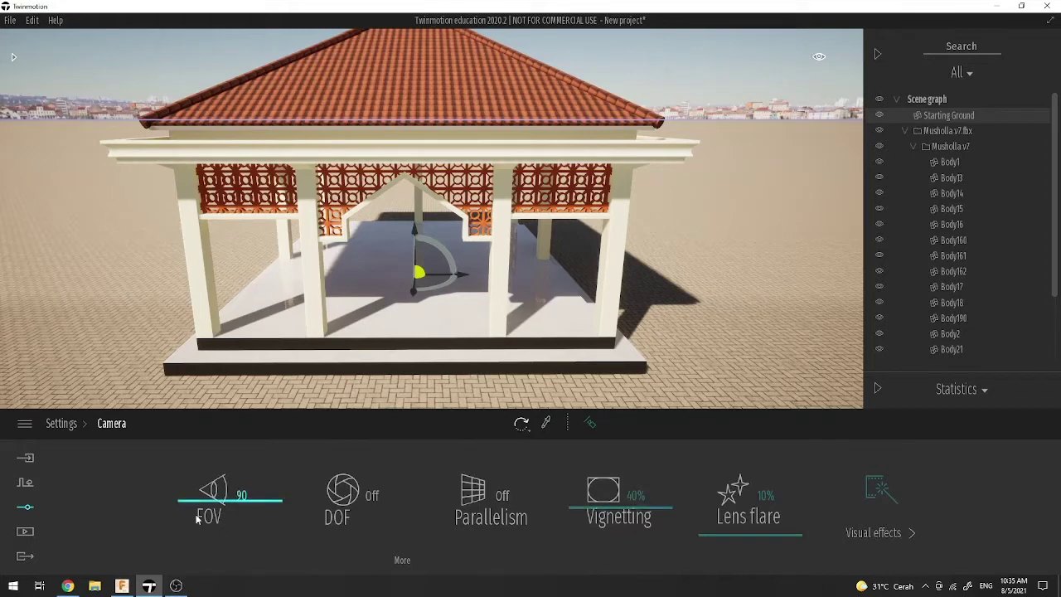
click(58, 425)
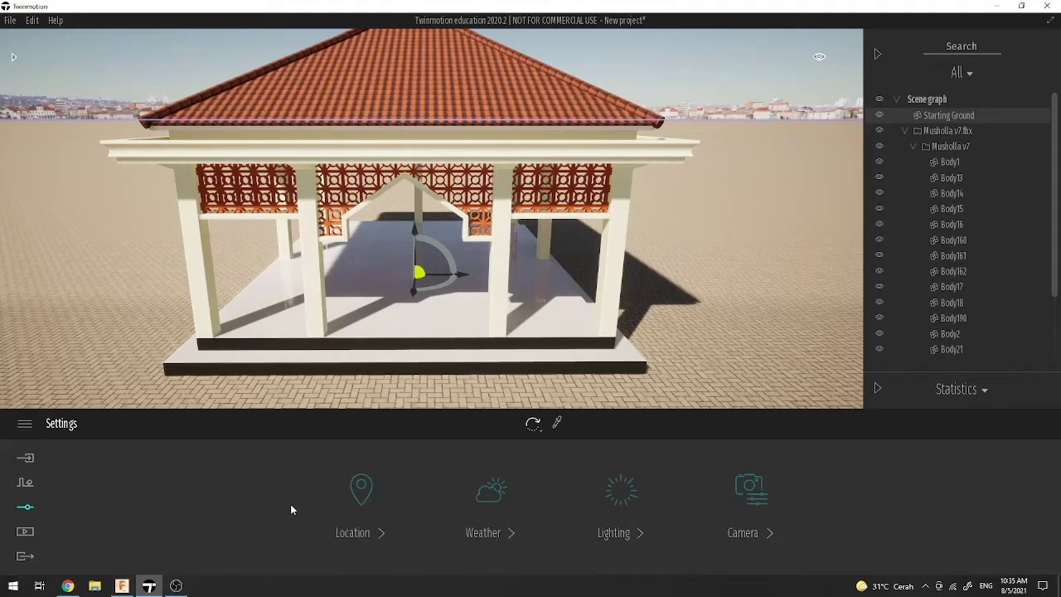
Step: Frame the whole pavilion at an angle from its front corner and create a still image of that view
click(24, 531)
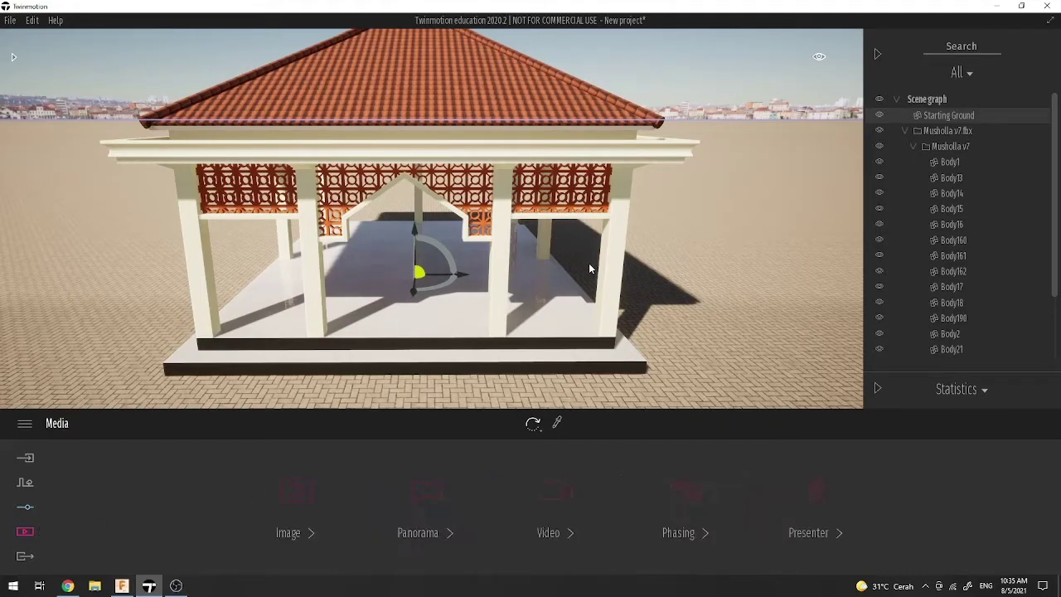
scroll(589, 263, down, 3)
drag(595, 235, 755, 238)
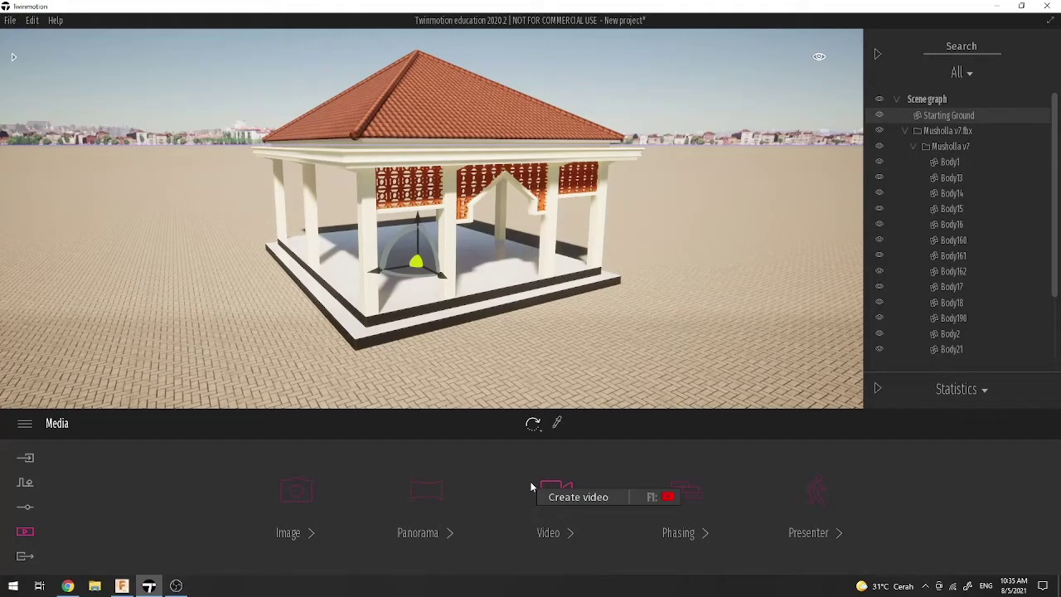
click(299, 497)
scroll(559, 369, down, 3)
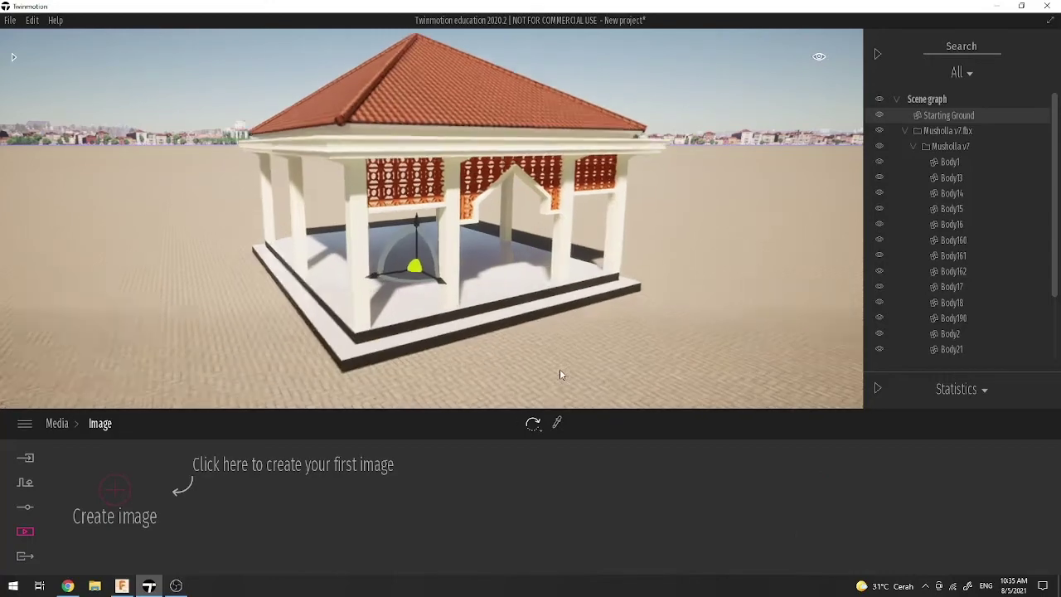
scroll(529, 246, up, 3)
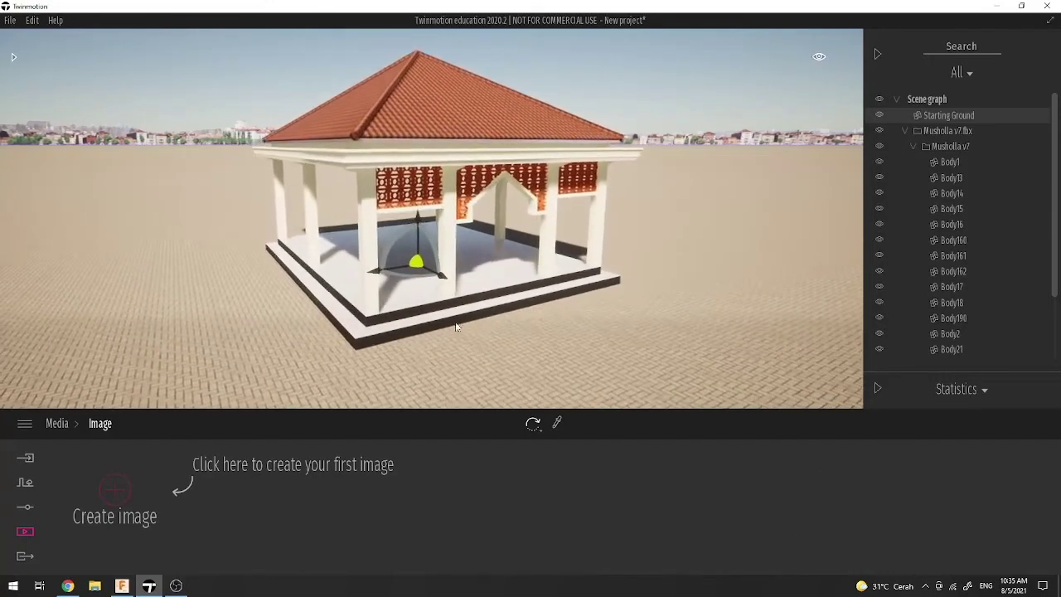
click(116, 491)
Step: Reframe the created image with a lower, closer viewpoint of the pavilion and update its saved view
scroll(459, 231, down, 3)
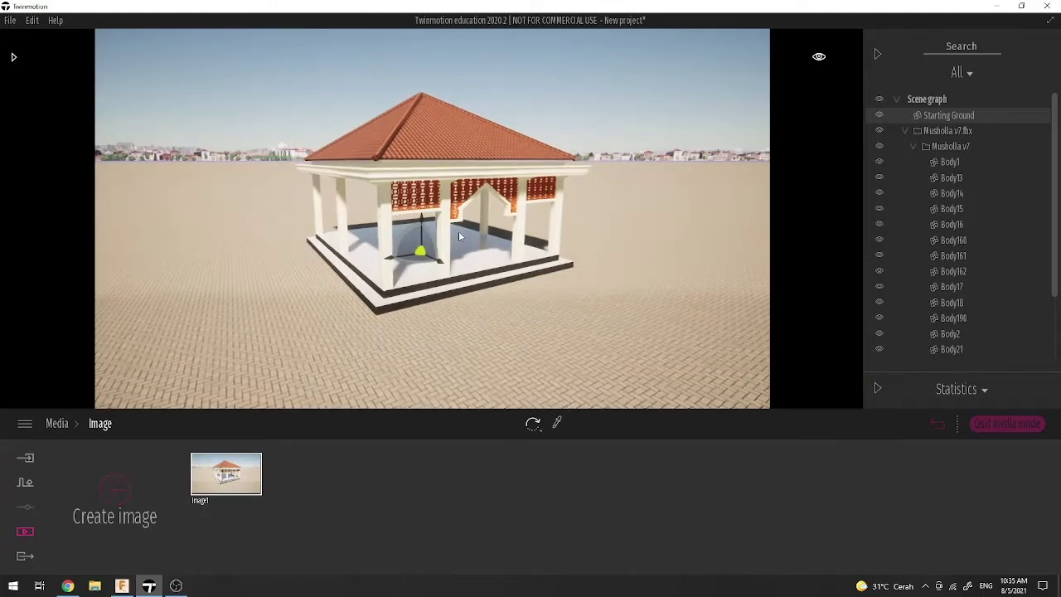
scroll(442, 199, up, 5)
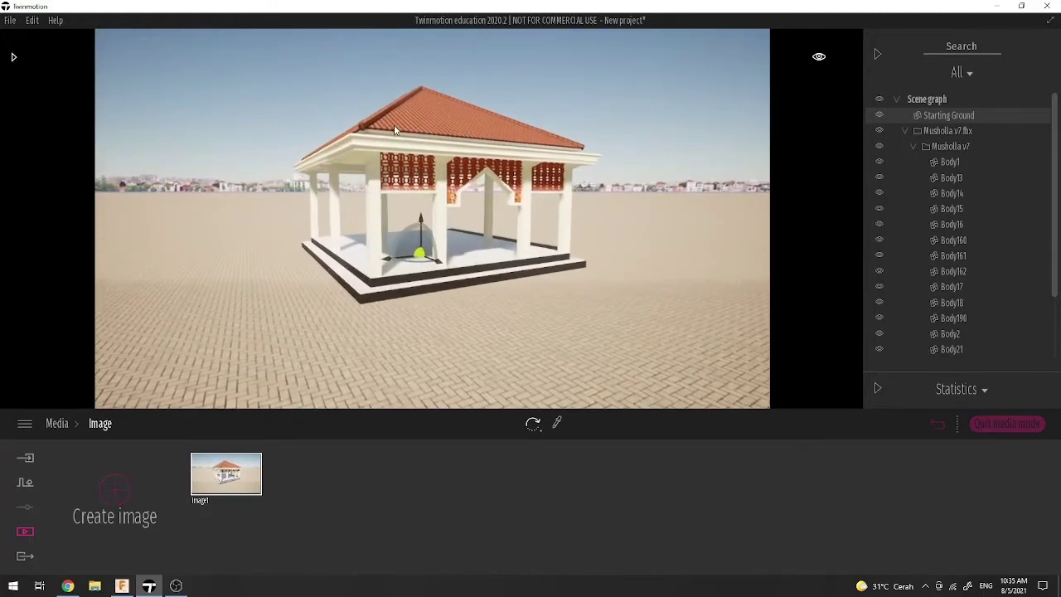
mouse_move(232, 448)
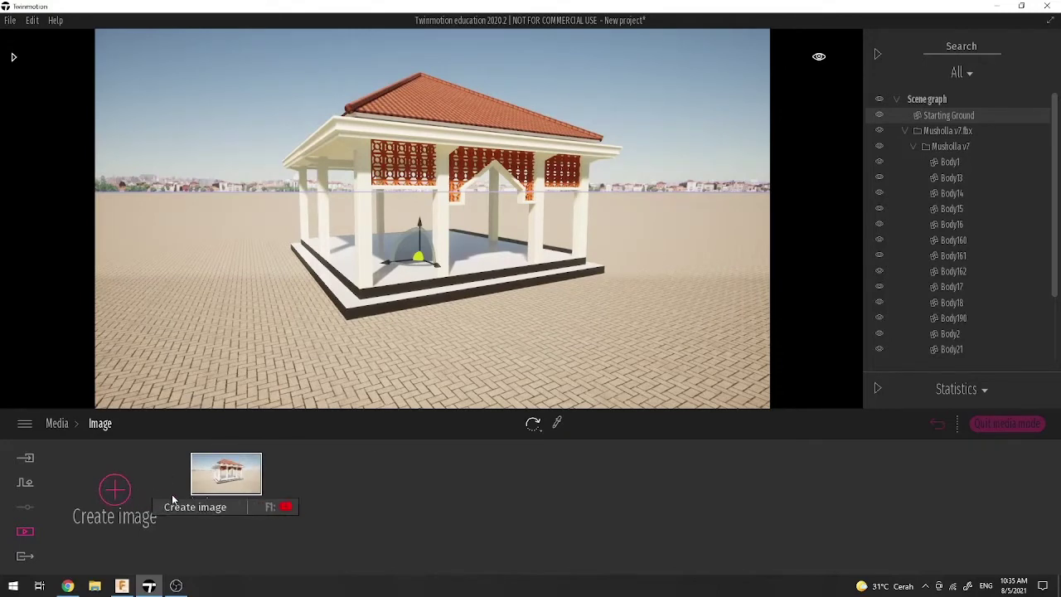
mouse_move(231, 486)
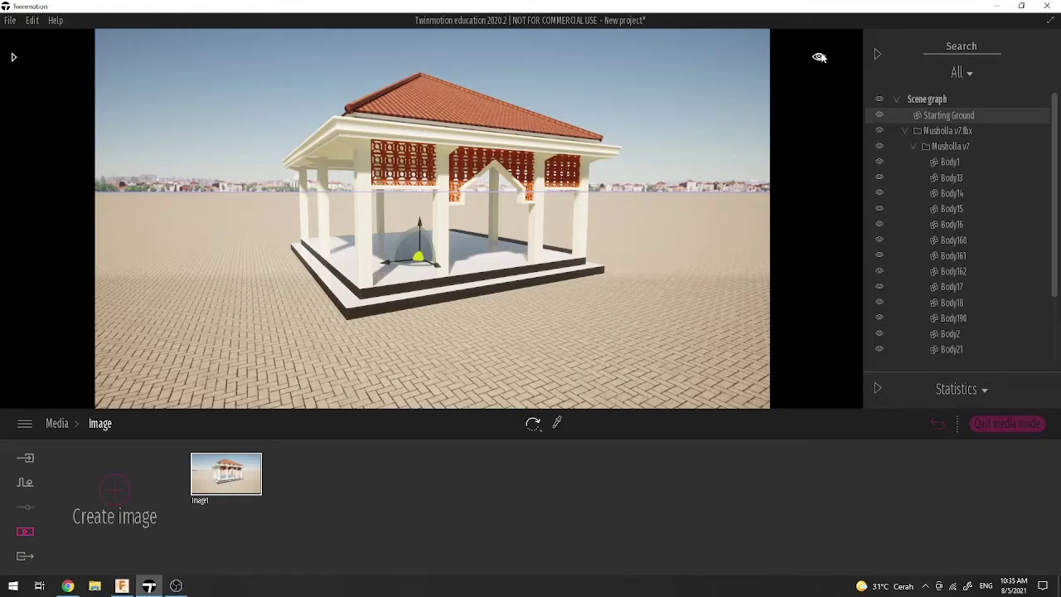
Step: Quit media mode and set the scene's time of day to 17:00
mouse_move(820, 56)
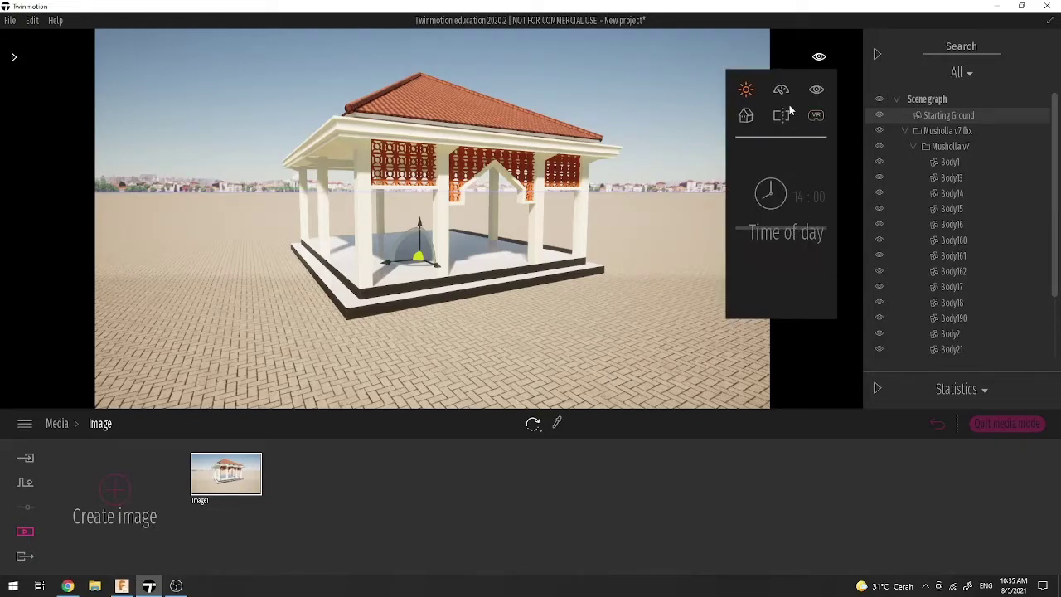
click(781, 91)
click(747, 90)
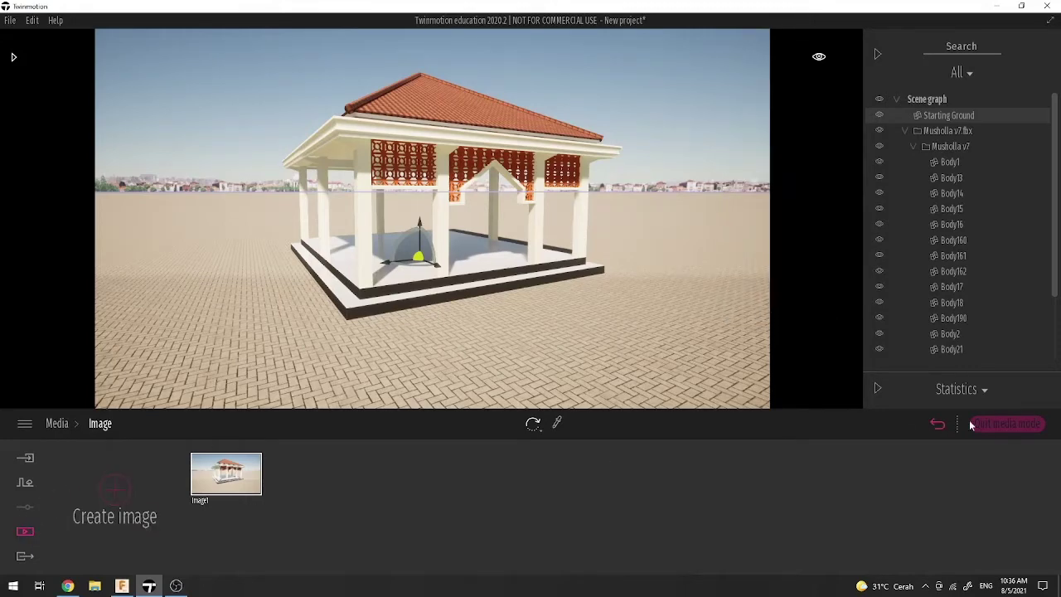
click(1023, 425)
mouse_move(820, 58)
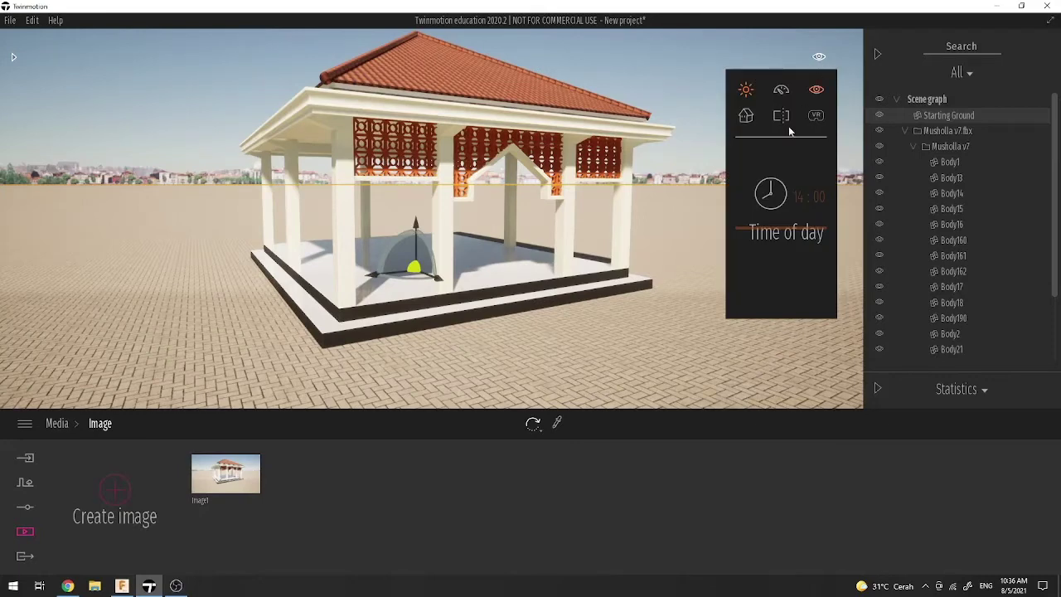
click(799, 197)
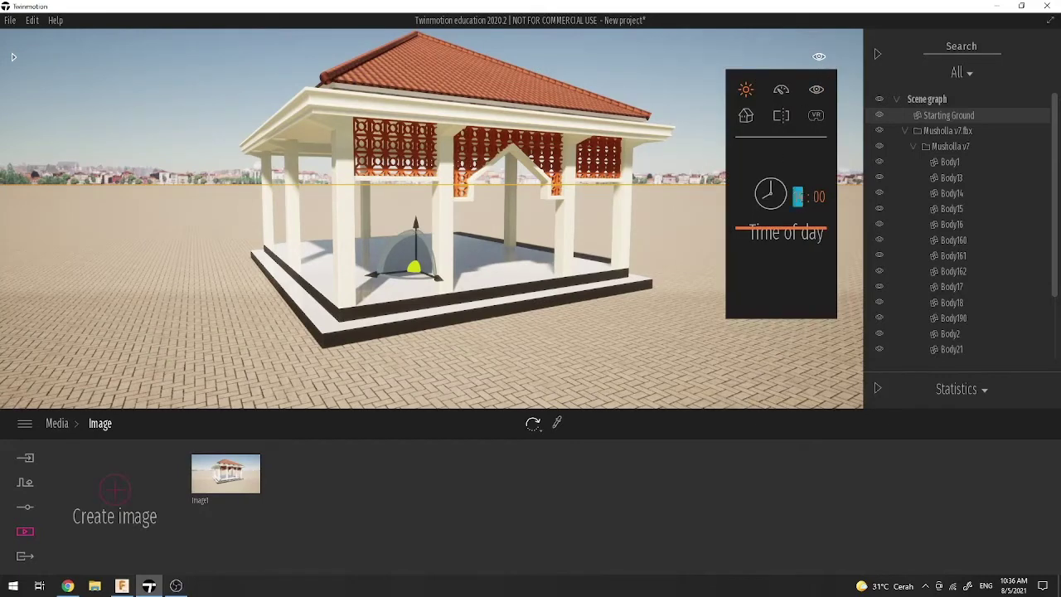
text(17)
key(Return)
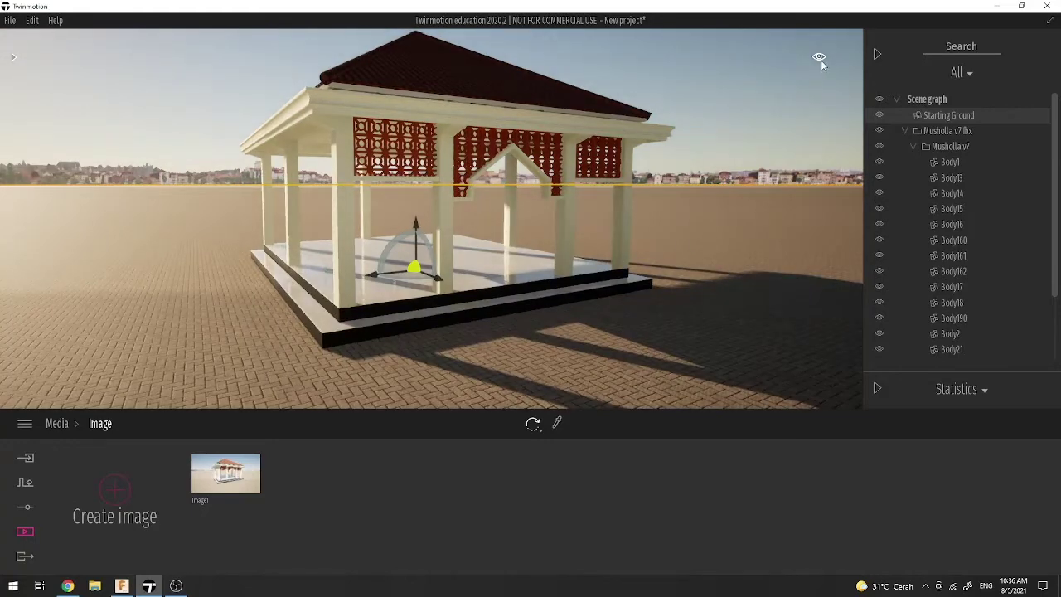
Step: Select the whole Musholla v7.fbx model and try to rotate it about its vertical axis
mouse_move(826, 61)
click(798, 197)
click(411, 280)
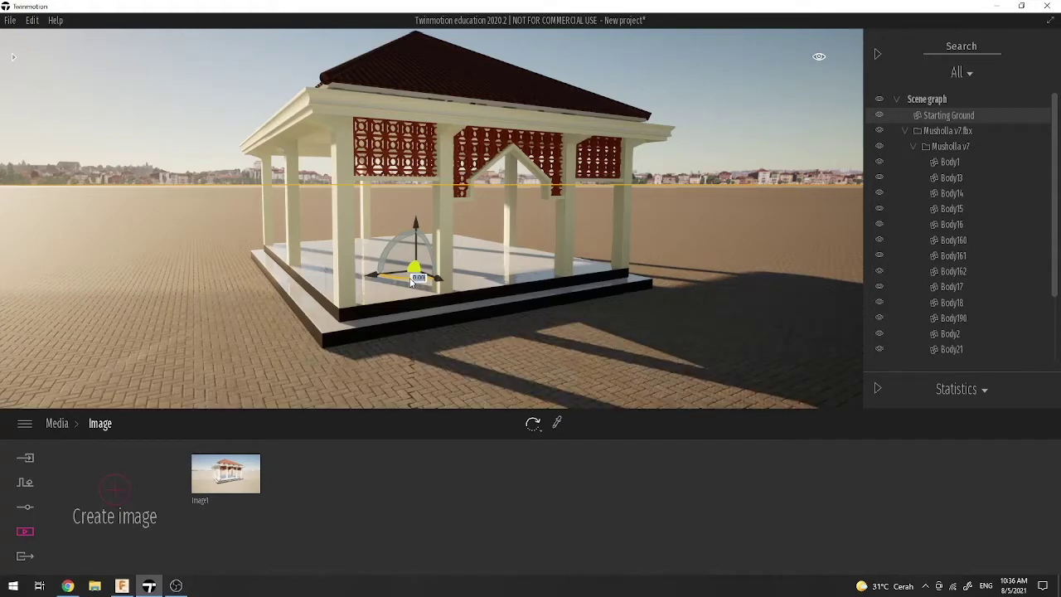
click(470, 301)
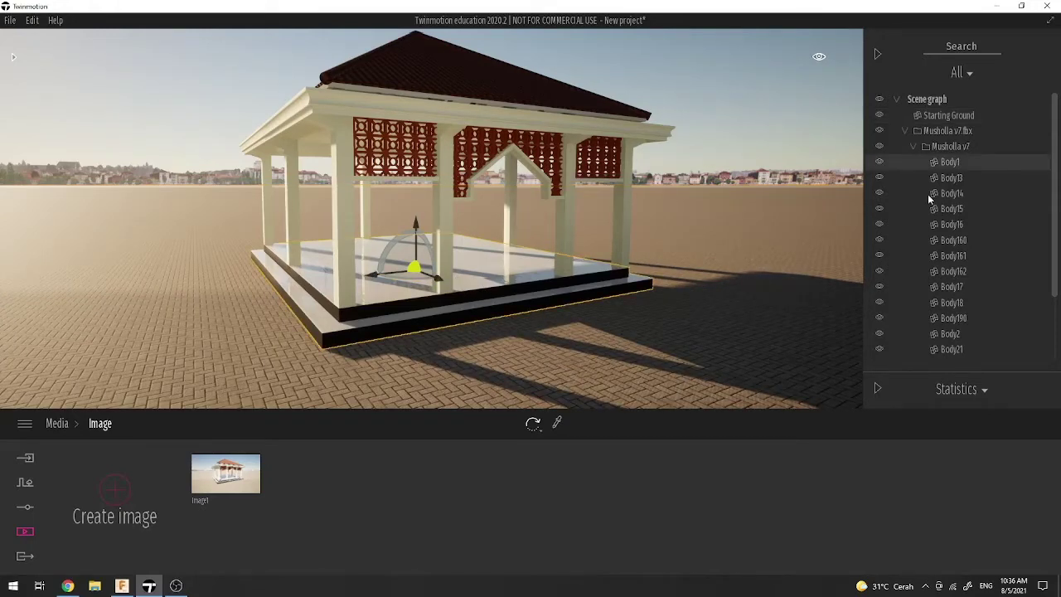
click(945, 133)
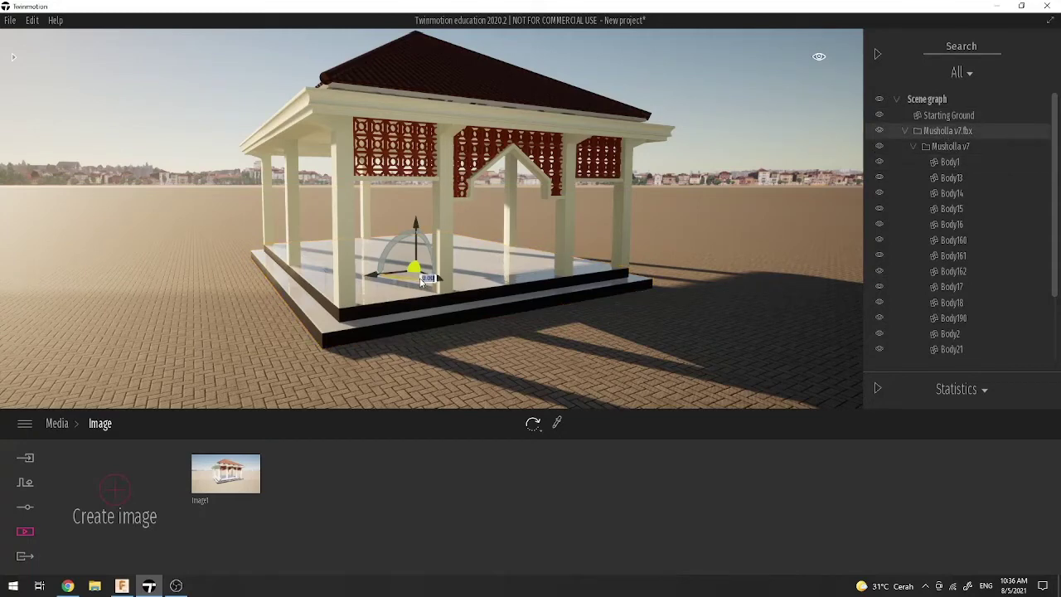
drag(422, 282, 373, 284)
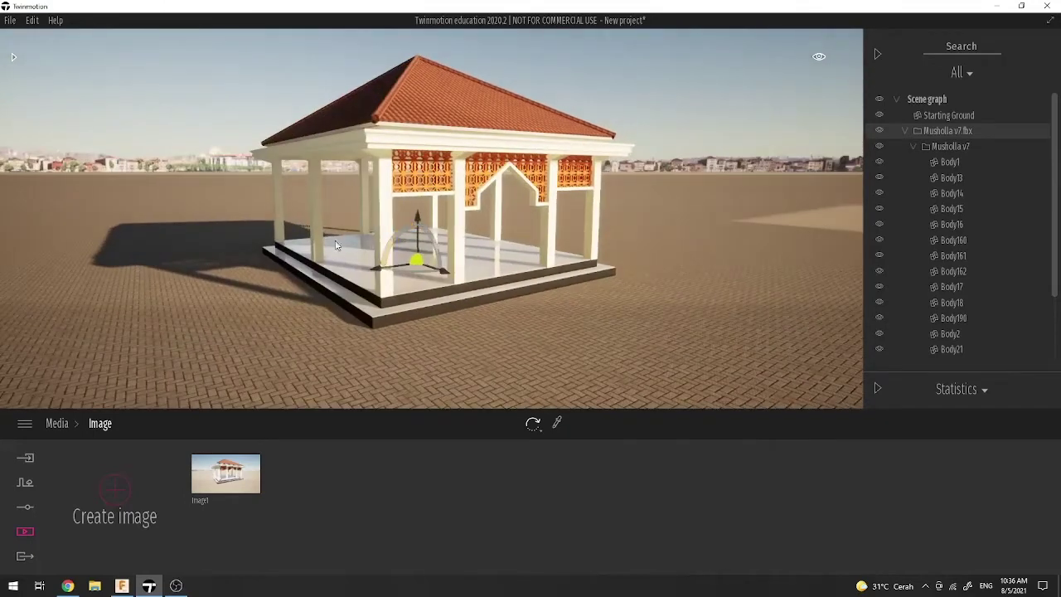
Step: Set the scene's time of day to 08:00 and clear the model selection
click(819, 59)
double_click(798, 198)
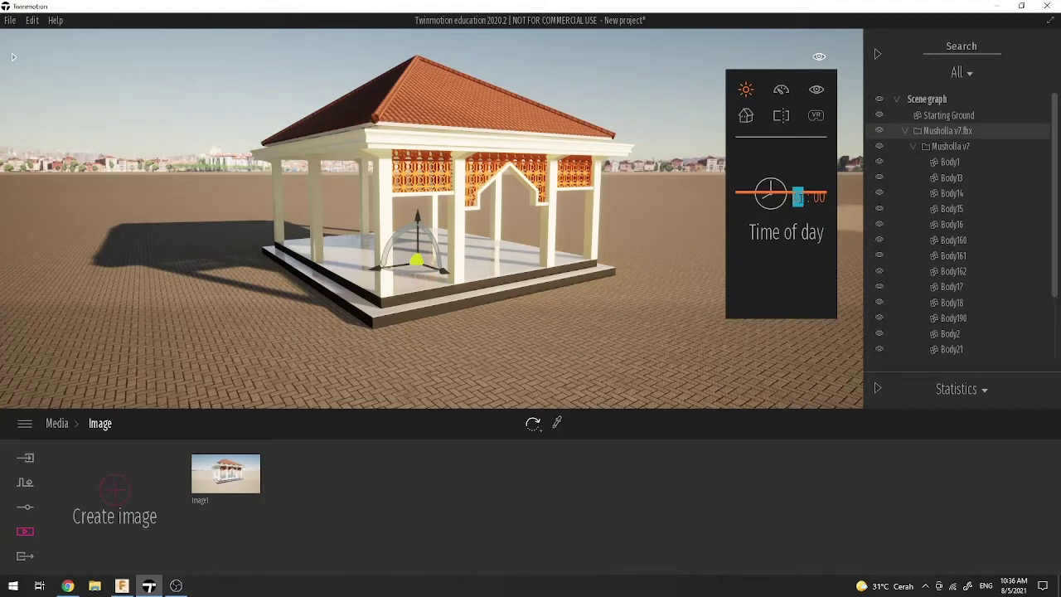
text(12)
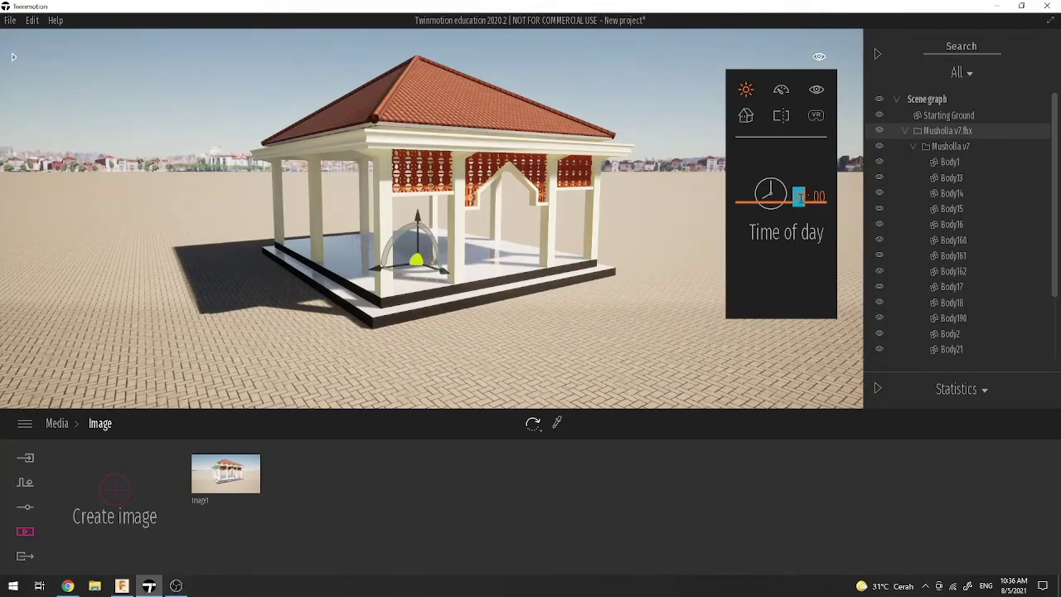
key(Return)
click(375, 78)
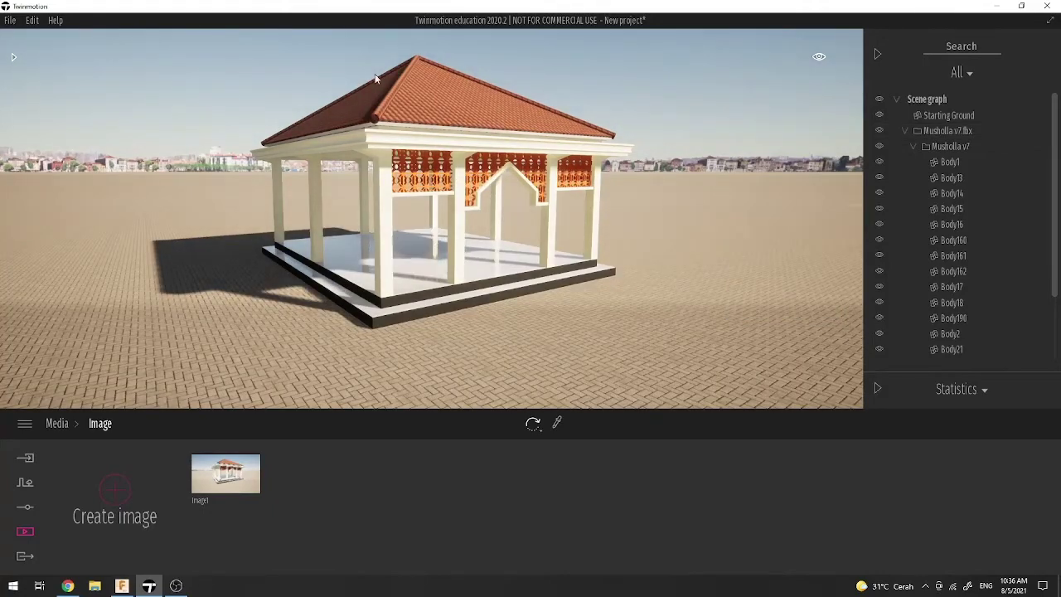
Step: Lower the viewpoint towards ground level in front of the pavilion and switch the navigation to pedestrian mode
drag(375, 77, 415, 67)
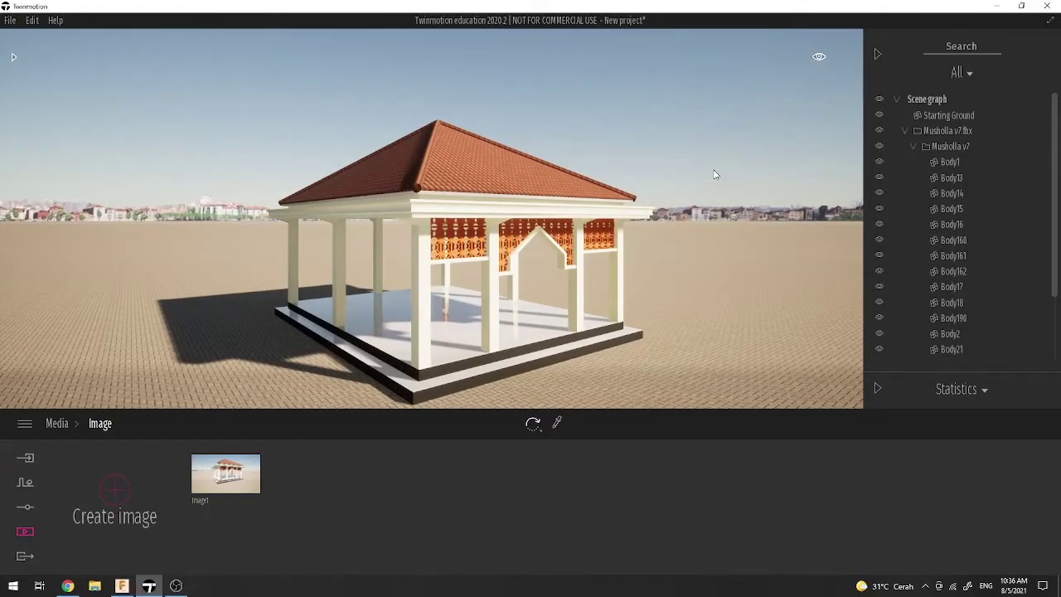
drag(535, 261, 499, 243)
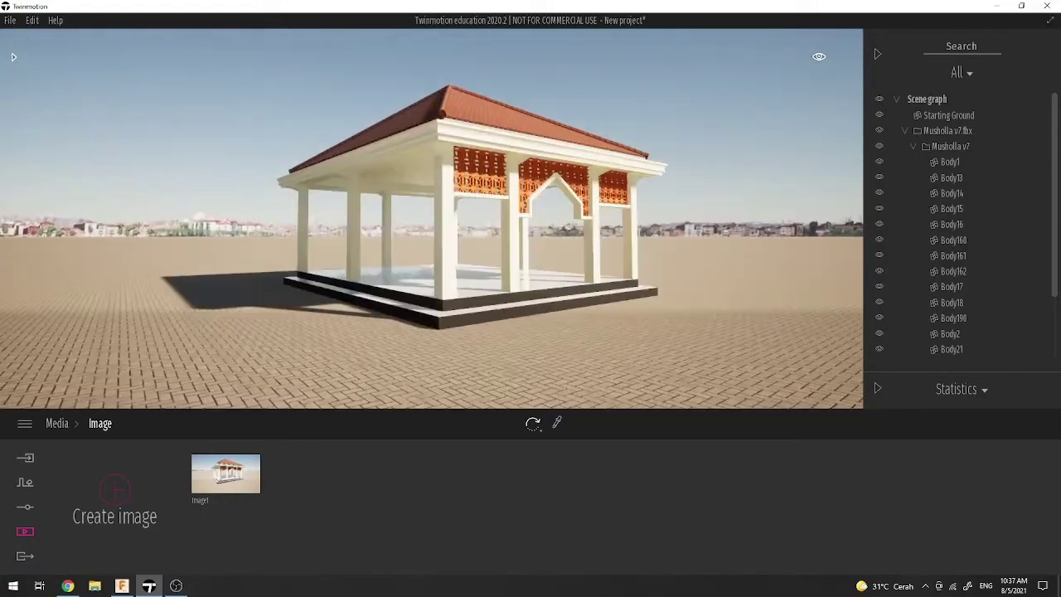
mouse_move(819, 56)
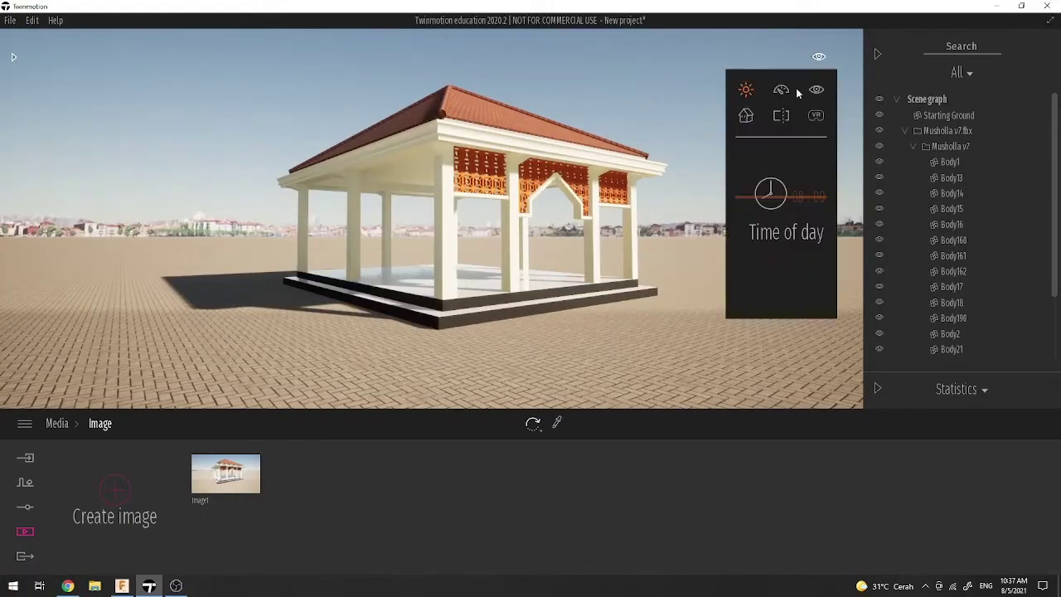
click(817, 90)
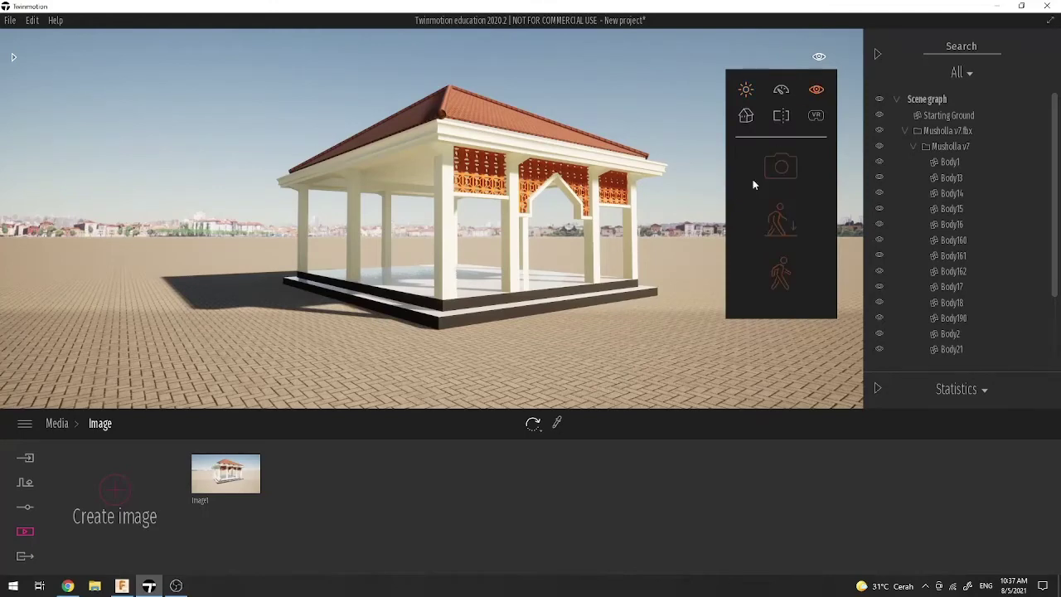
click(789, 229)
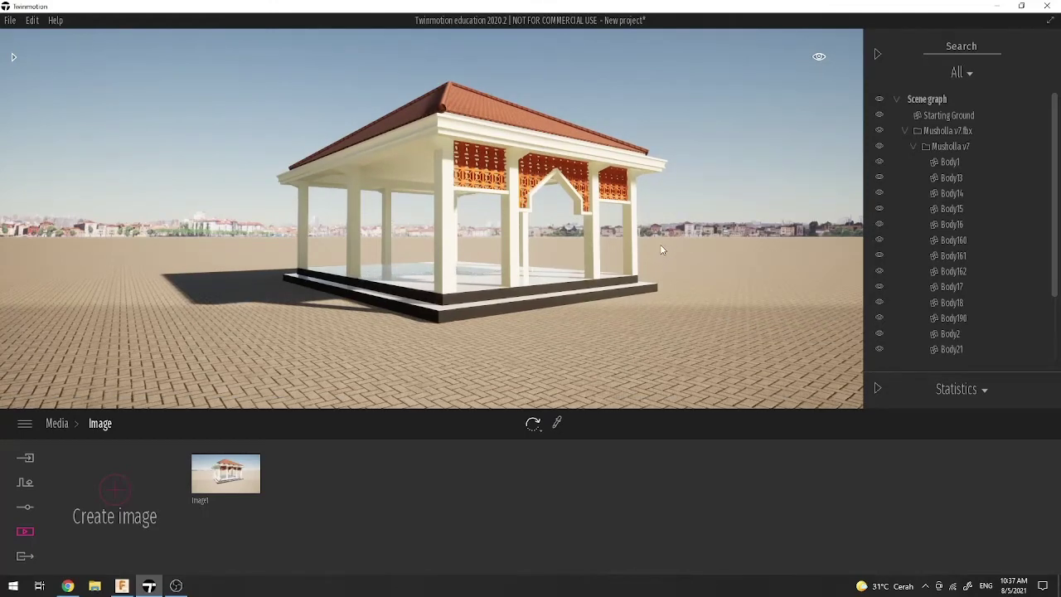
Step: Walk around the pavilion and frame it in a three-quarter view from its front corner
drag(662, 249, 689, 267)
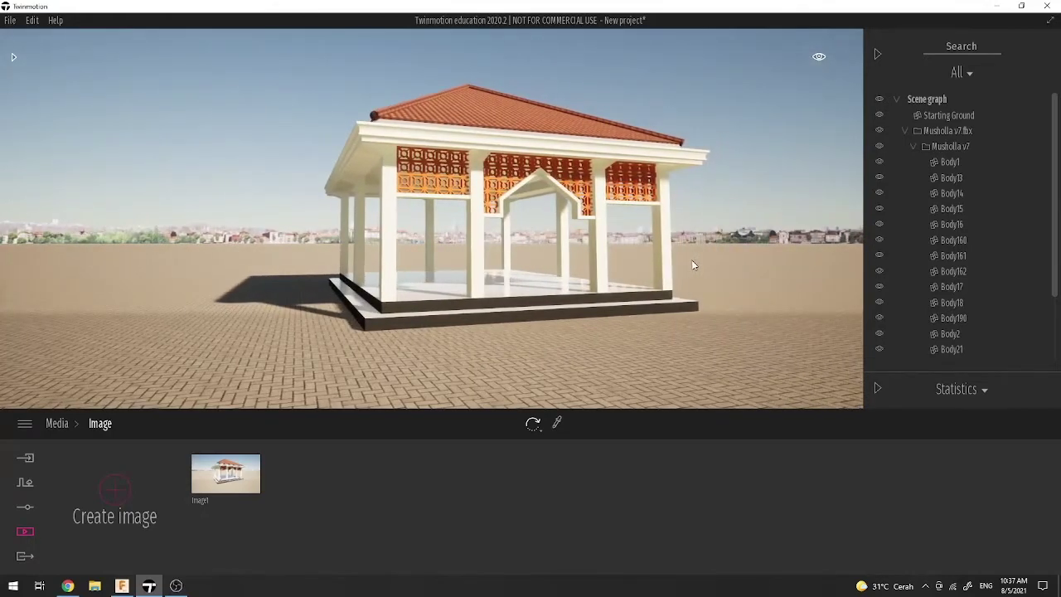
key(Right)
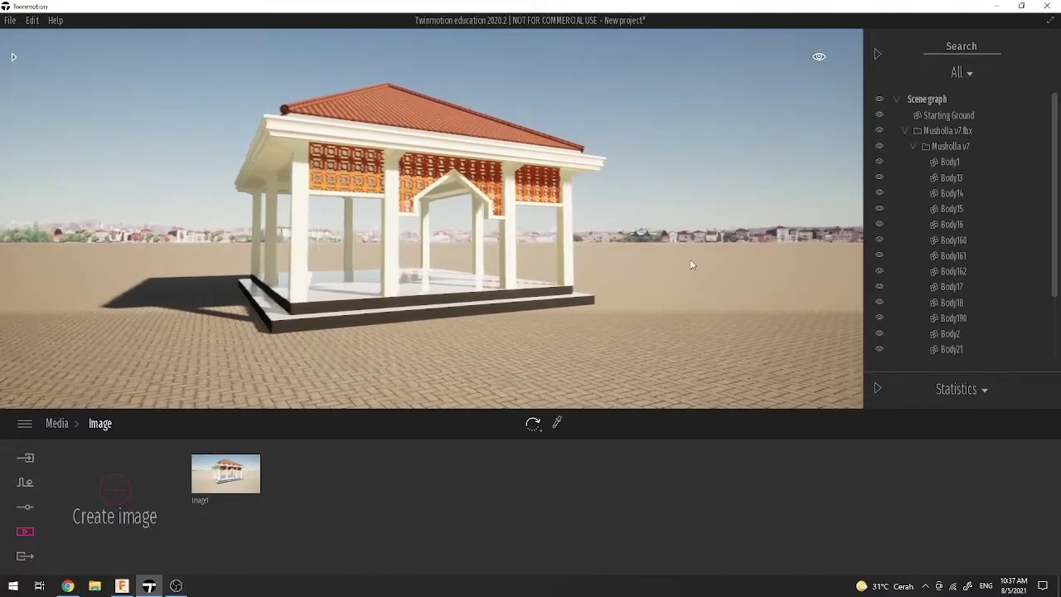
key(Left)
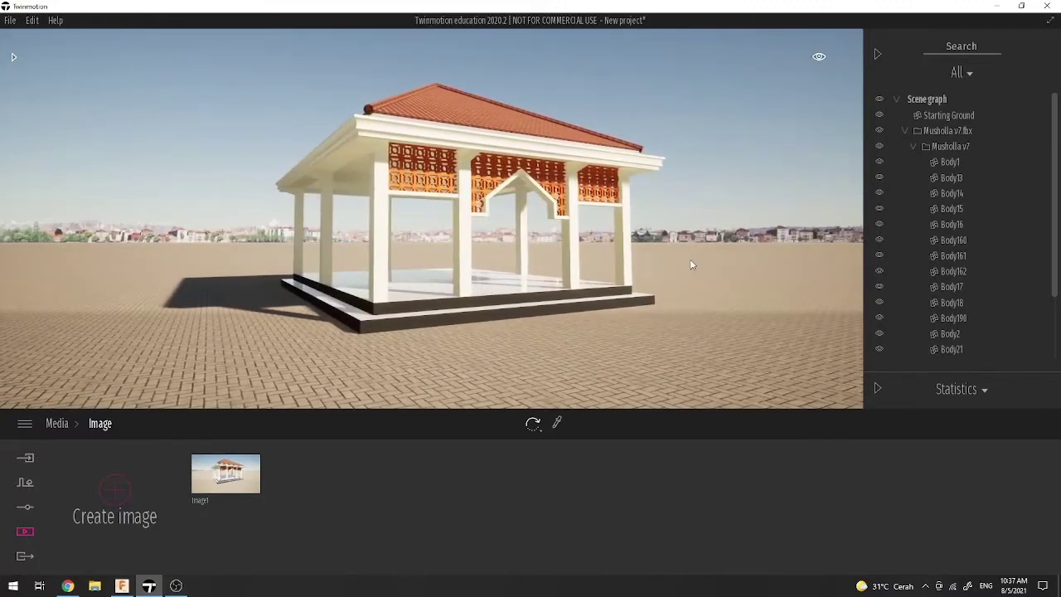
key(Left)
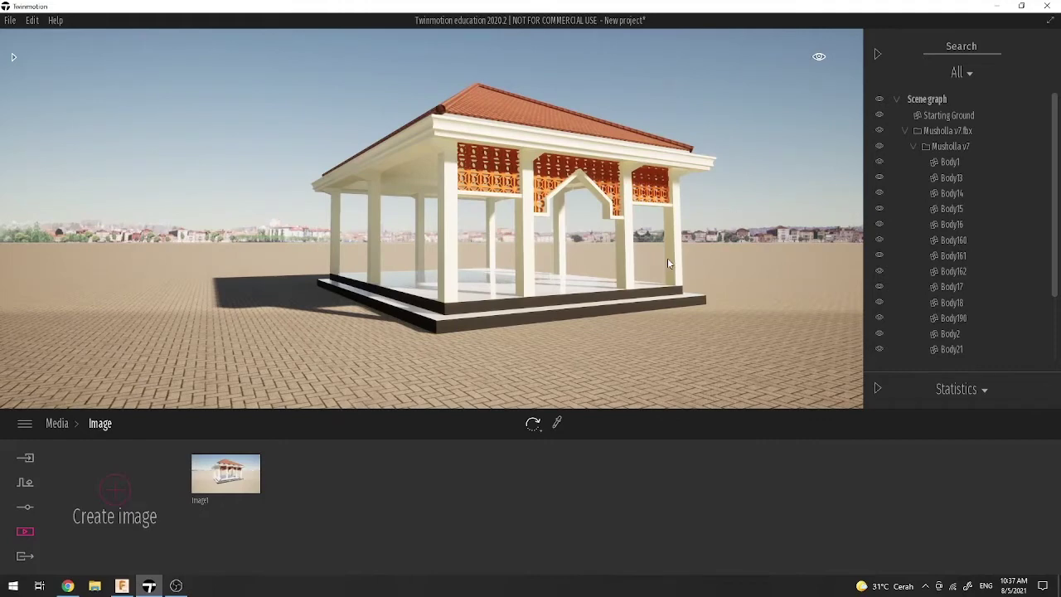
key(Right)
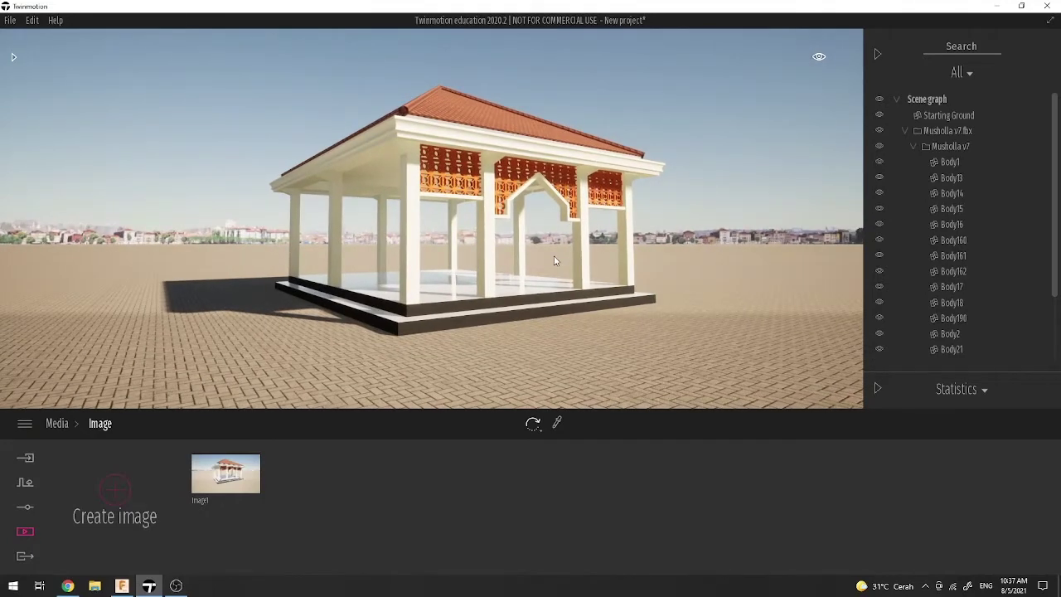
key(Up)
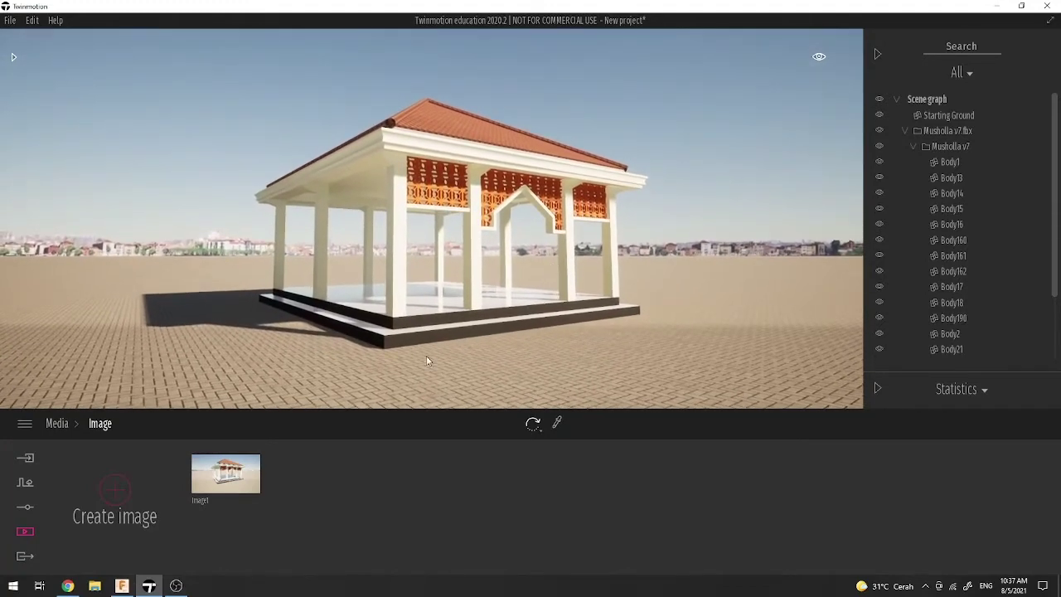
Step: Open the saved Image1 view to check its framing and lighting
click(234, 462)
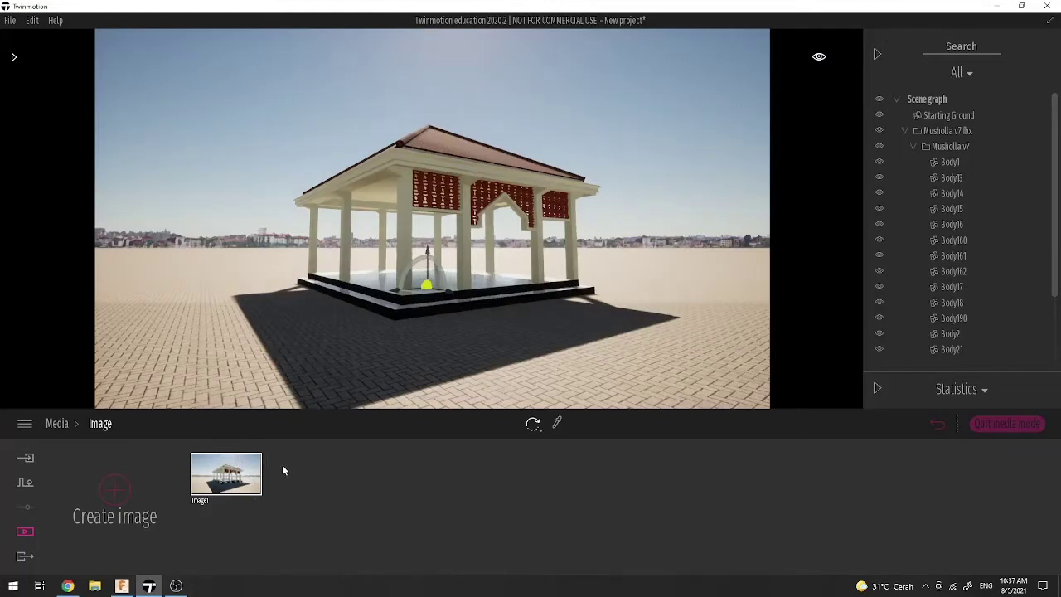
click(331, 464)
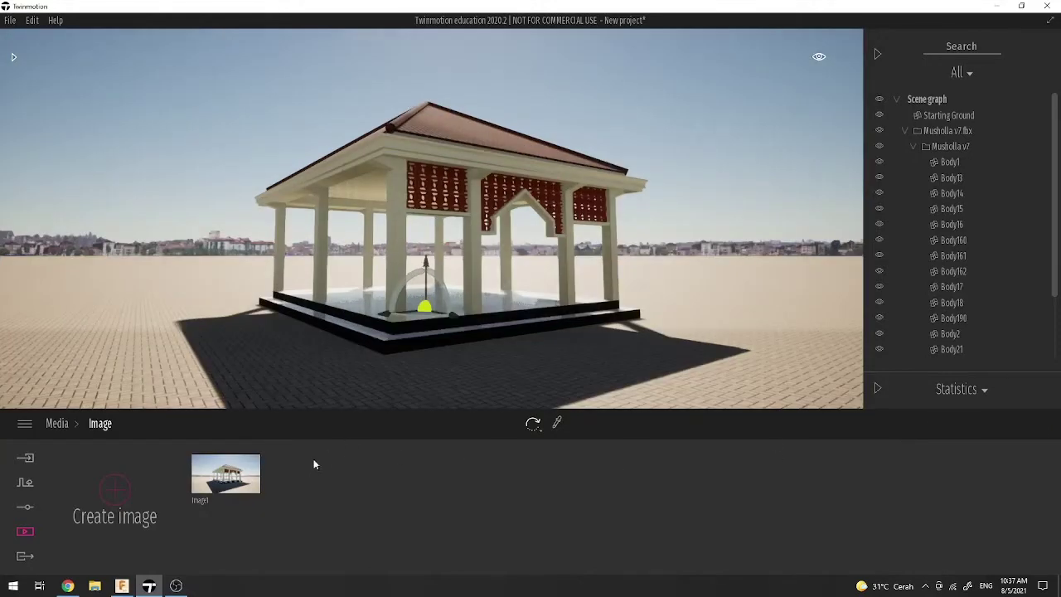
click(226, 476)
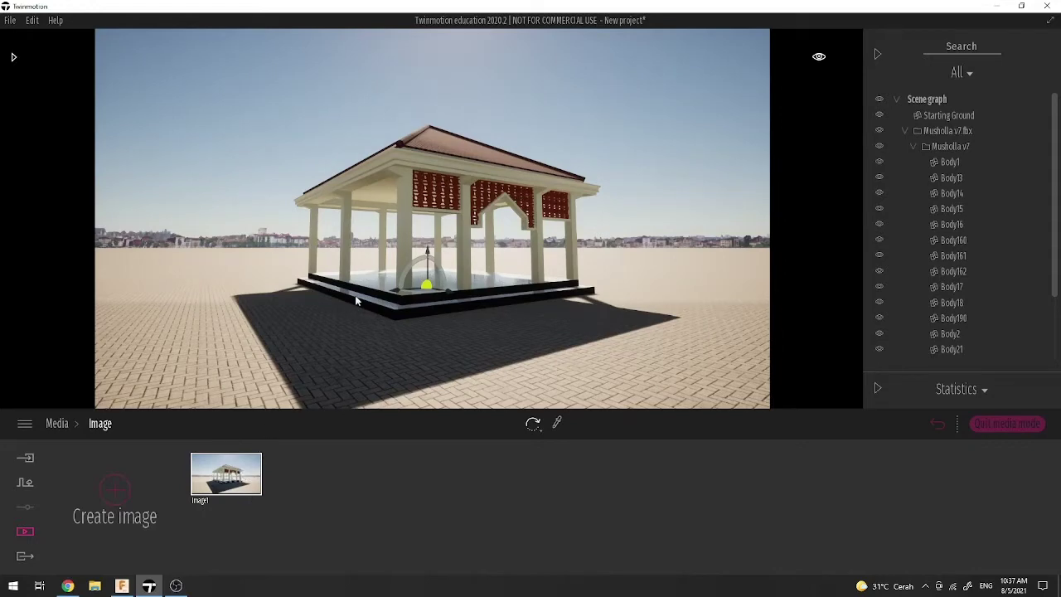
click(819, 57)
click(818, 58)
Step: Set Image1's own time of day to 08:00 in its Location settings and create a second still image
mouse_move(234, 482)
click(253, 501)
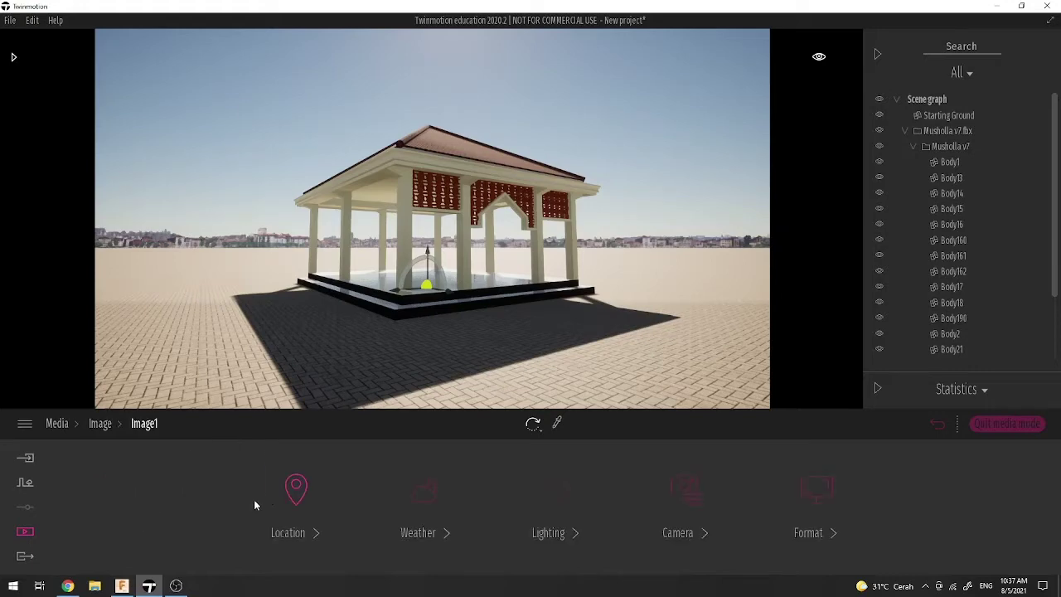
click(299, 509)
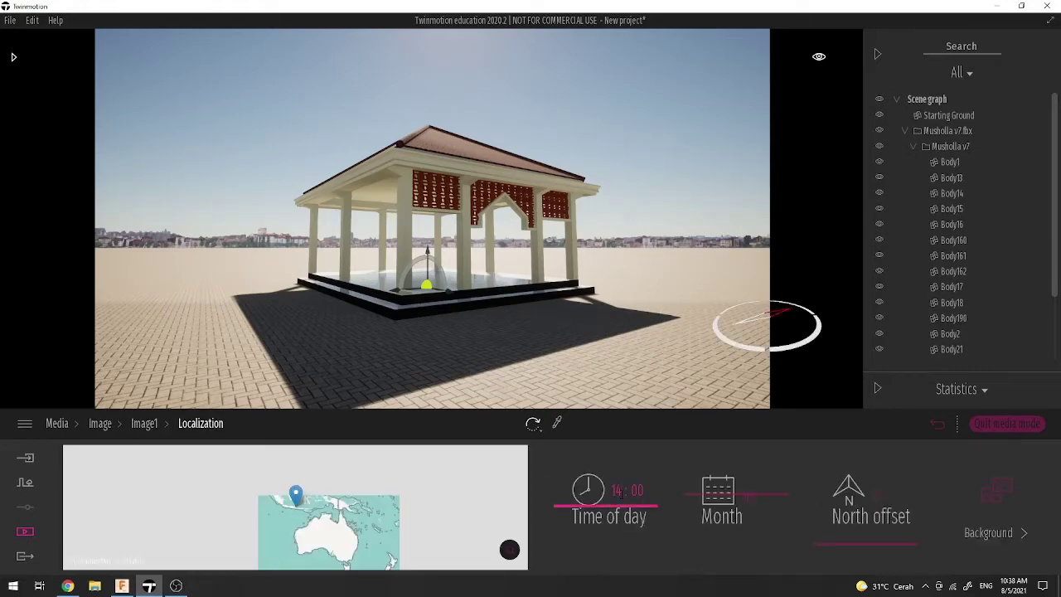
click(615, 490)
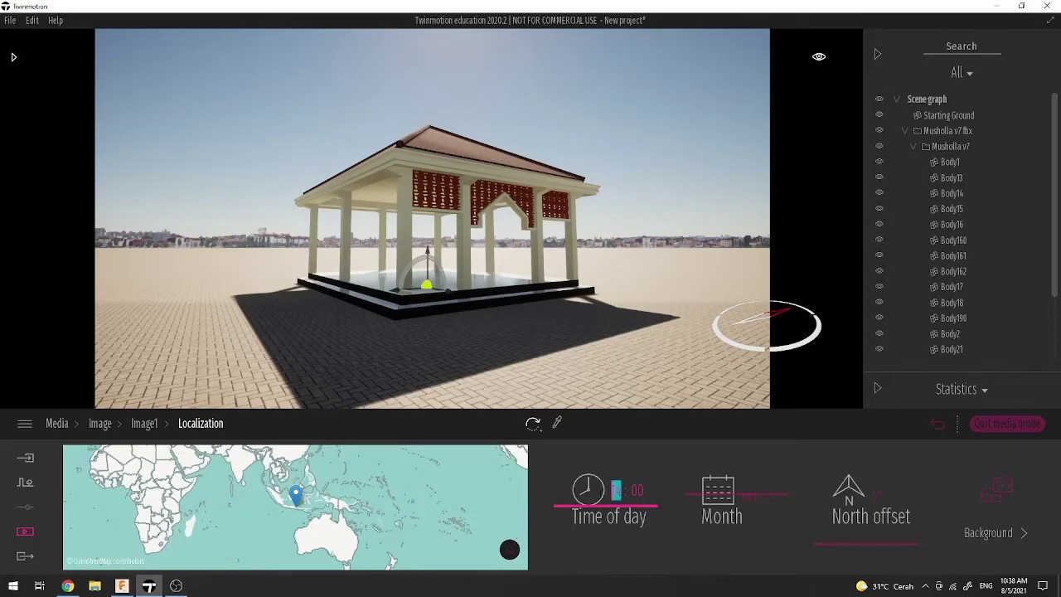
text(18)
key(Return)
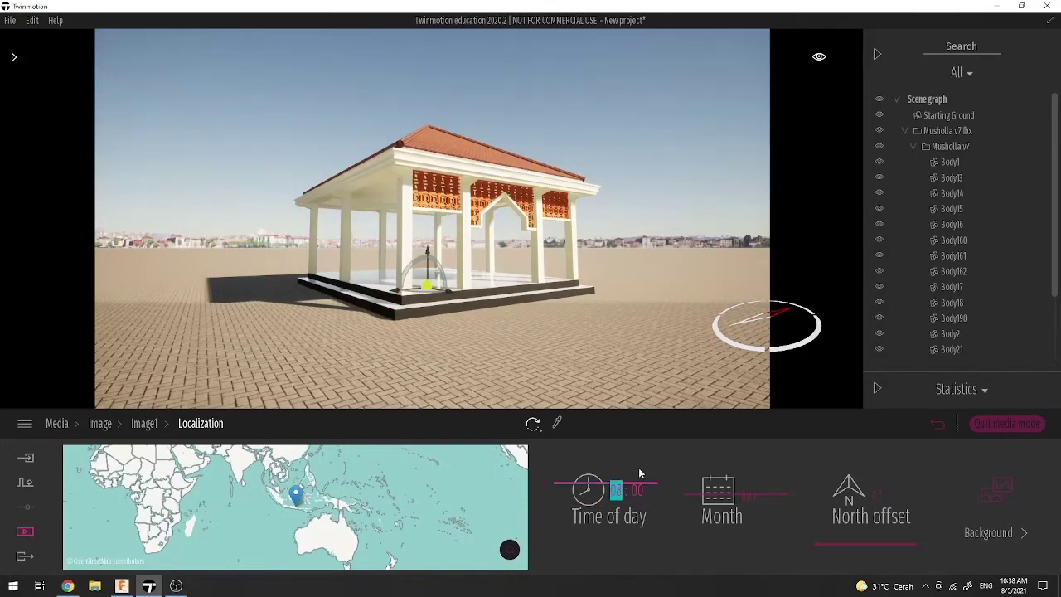
click(100, 424)
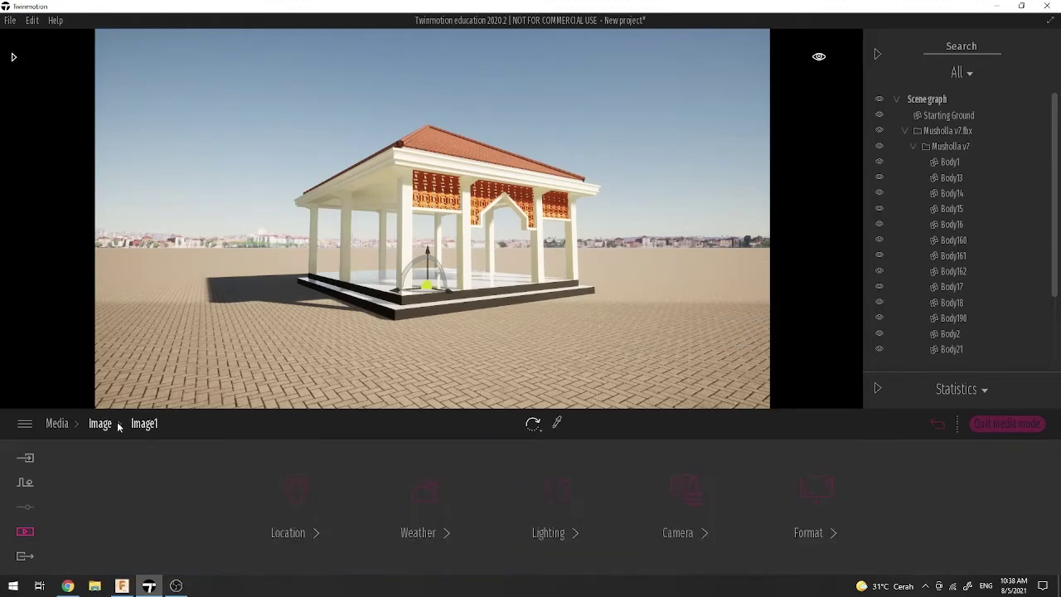
click(100, 425)
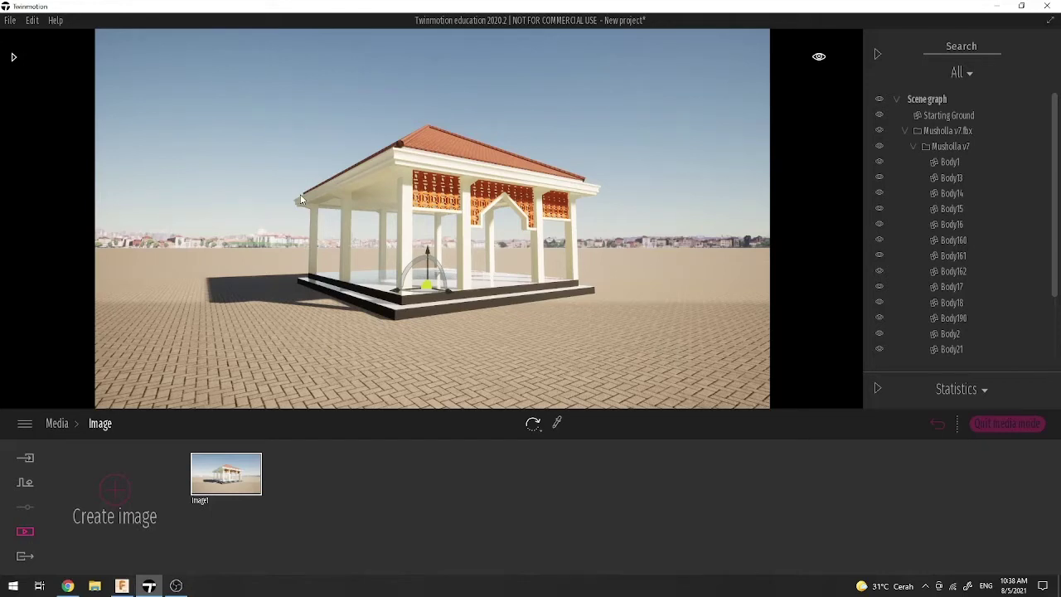
click(116, 490)
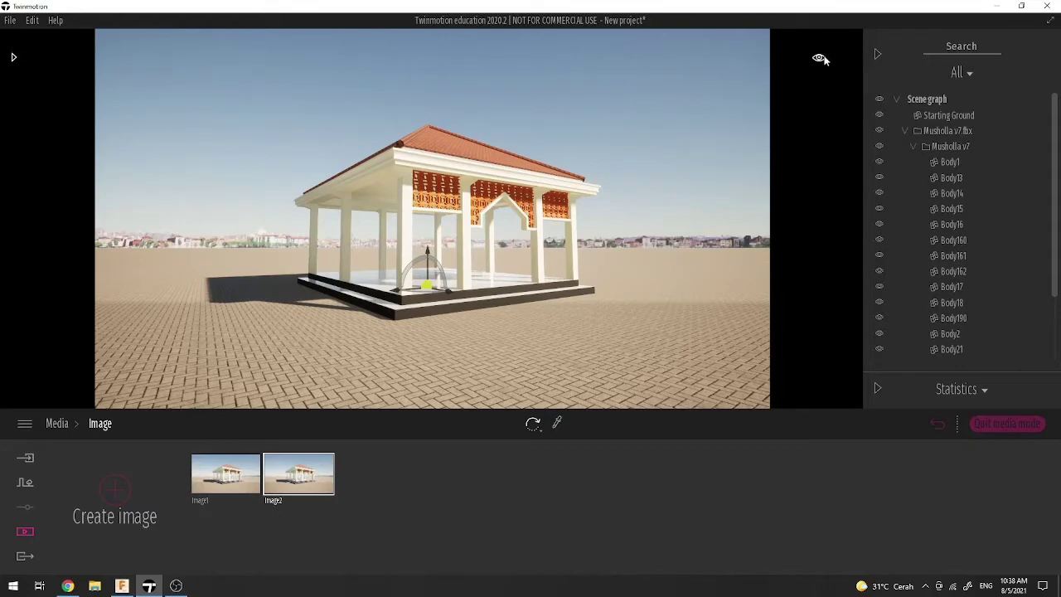
mouse_move(820, 56)
click(815, 92)
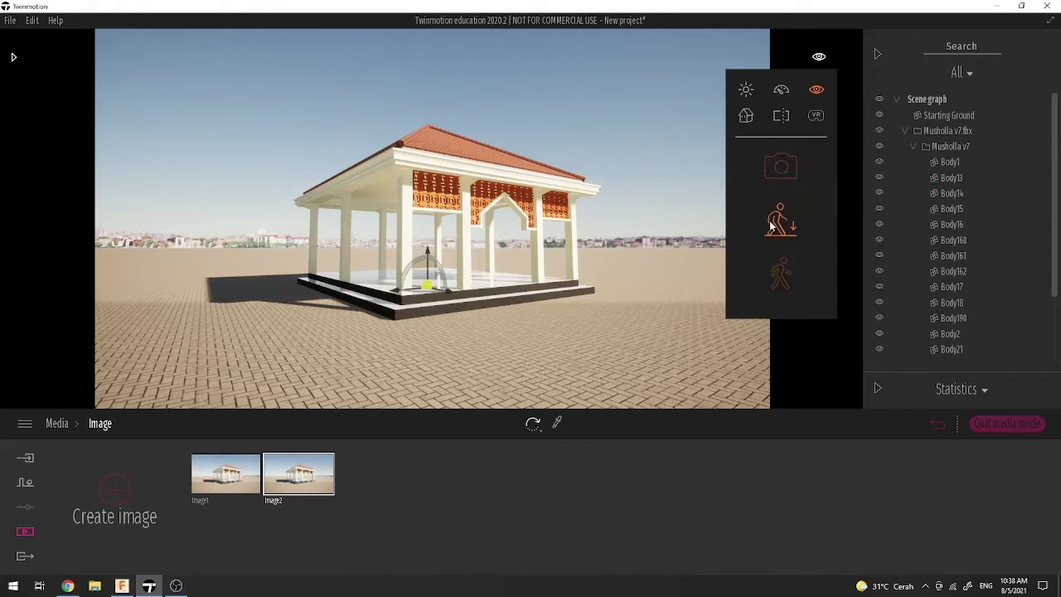
click(781, 278)
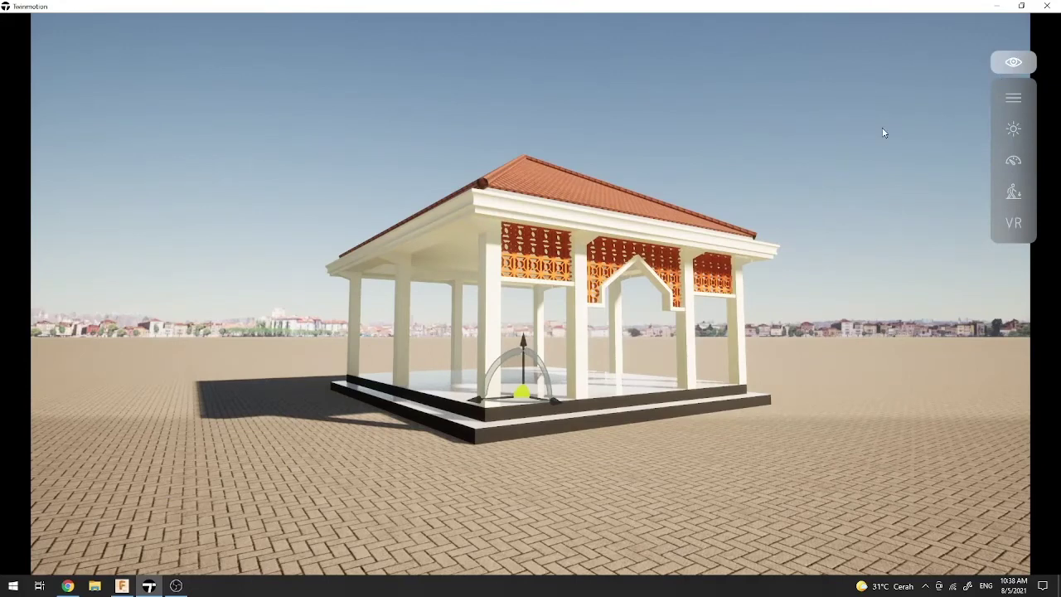
key(Escape)
Step: Switch off pedestrian mode so the camera moves freely
click(819, 58)
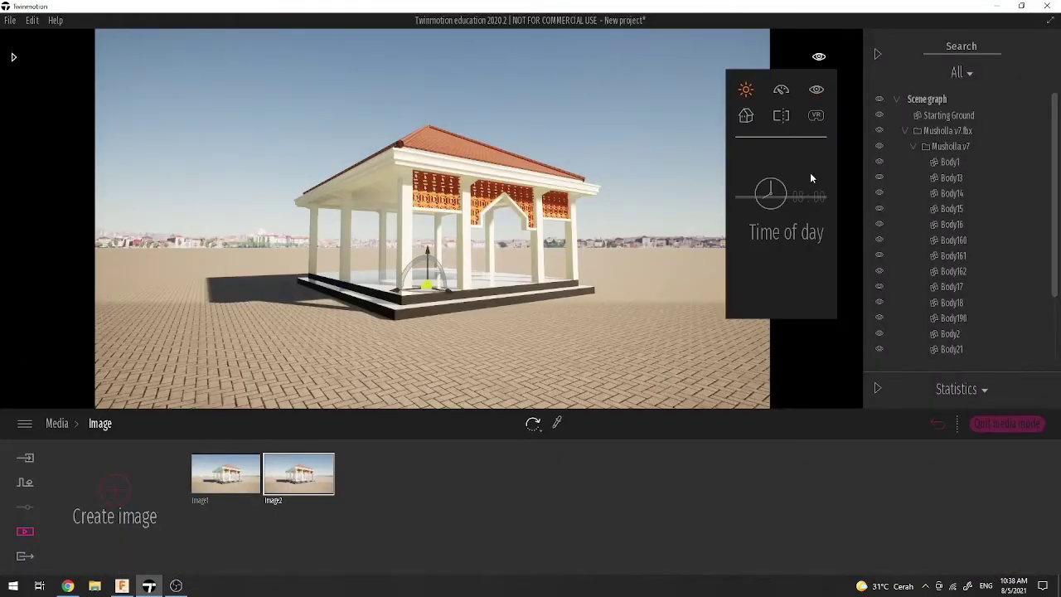
click(816, 91)
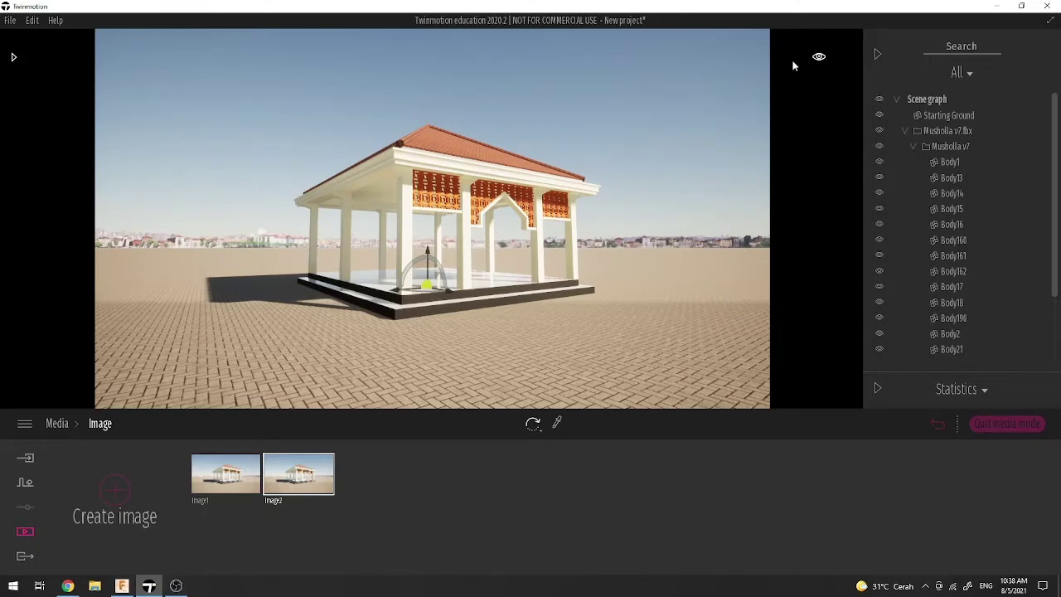
click(819, 57)
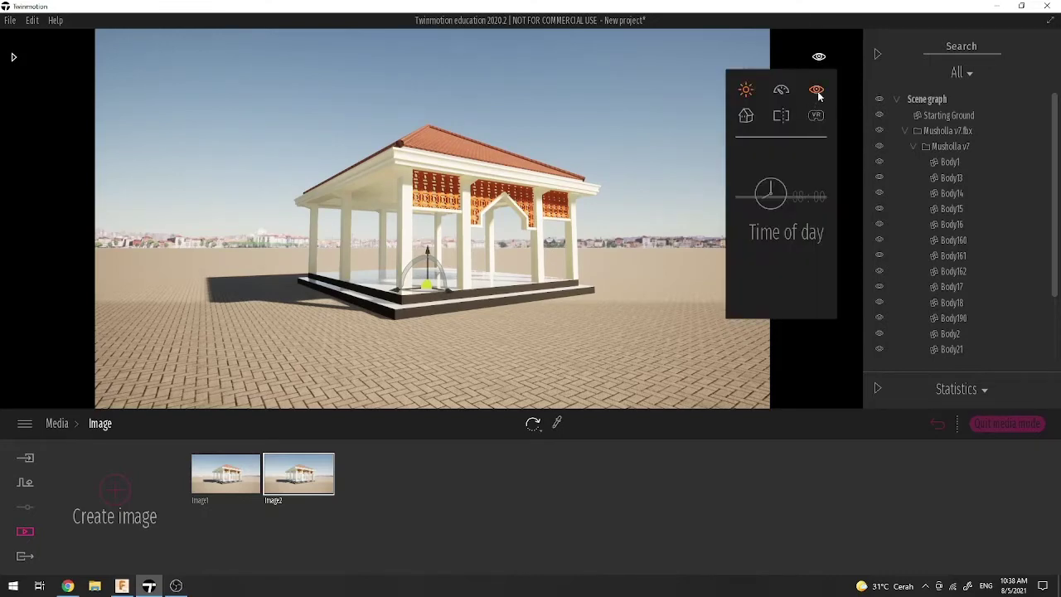
click(817, 91)
click(779, 219)
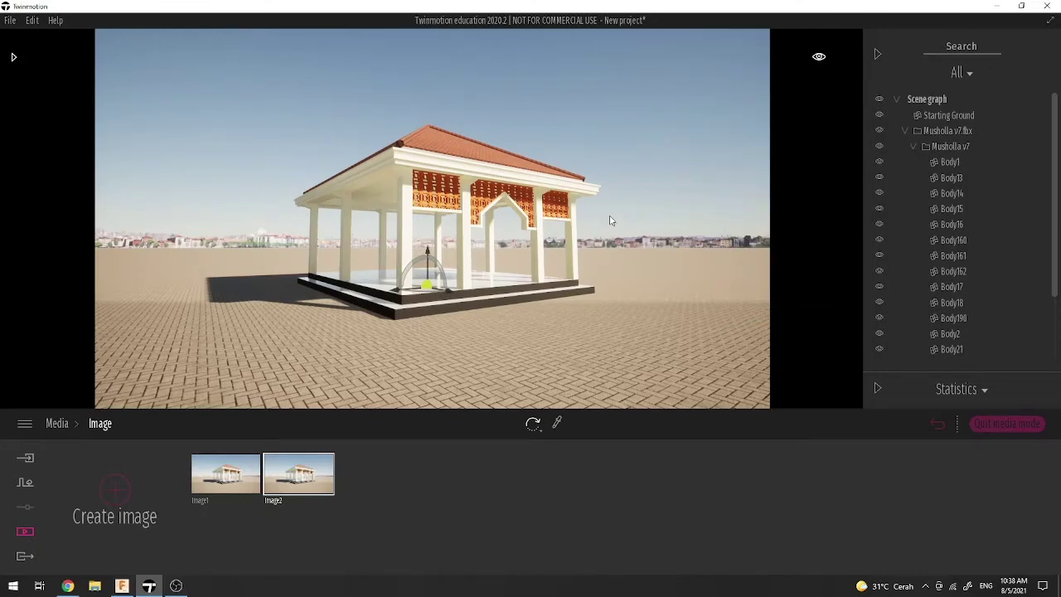
Step: Frame the pavilion in a raised three-quarter view from the opposite front corner and re-capture Image2 with that view
right_drag(608, 220, 530, 224)
right_drag(527, 276, 682, 260)
scroll(432, 219, down, 5)
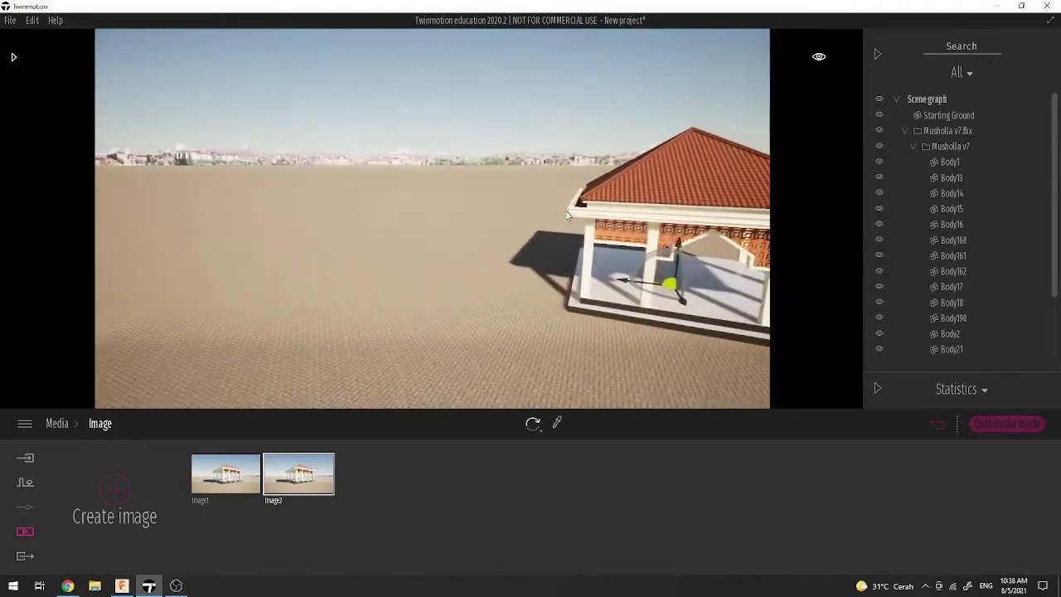
right_drag(580, 218, 434, 234)
scroll(434, 235, up, 3)
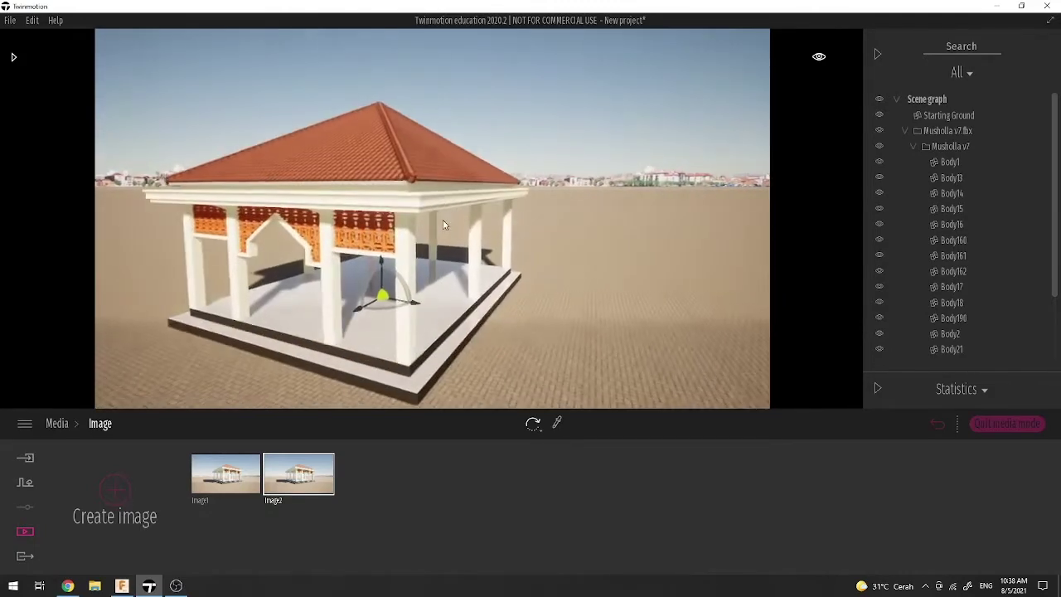
right_drag(435, 235, 595, 226)
middle_drag(595, 226, 595, 197)
mouse_move(596, 197)
right_down()
mouse_move(581, 201)
mouse_move(602, 196)
right_up()
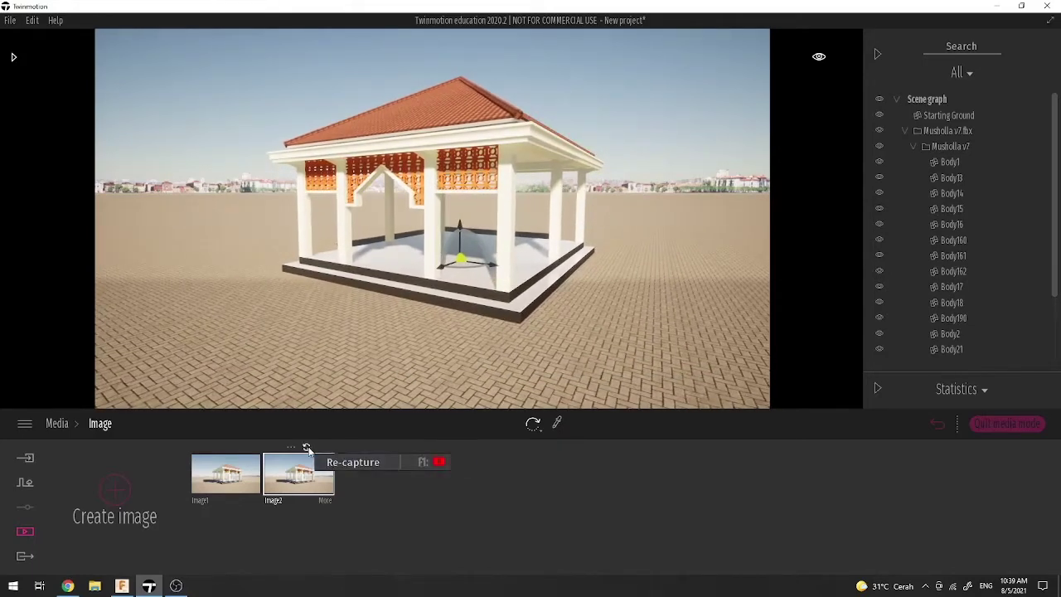
click(311, 452)
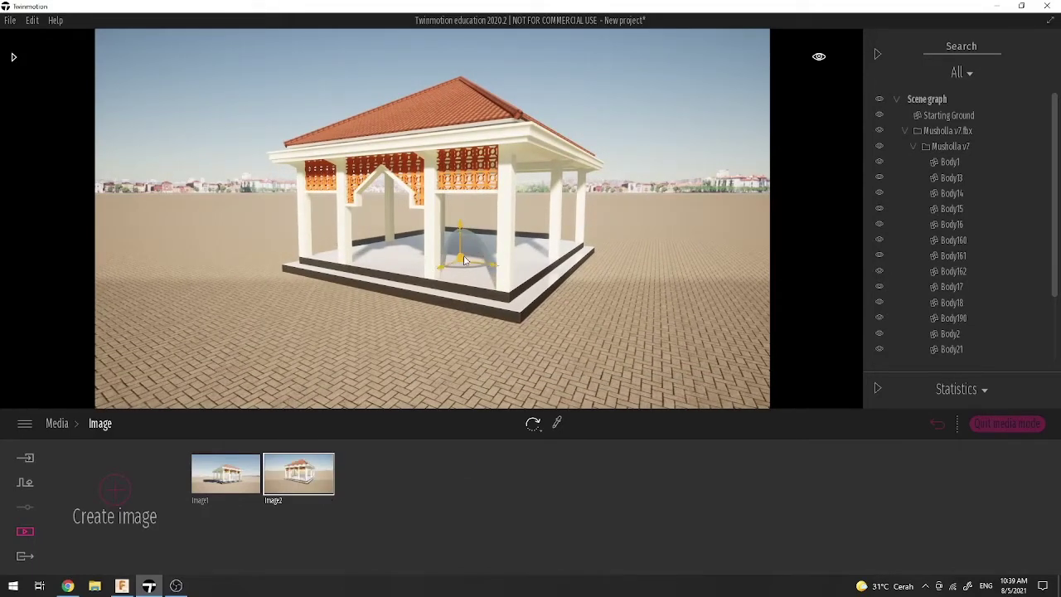
Step: Turn the view toward the pavilion's front face and switch the camera to pedestrian mode
right_drag(420, 302, 365, 304)
click(820, 58)
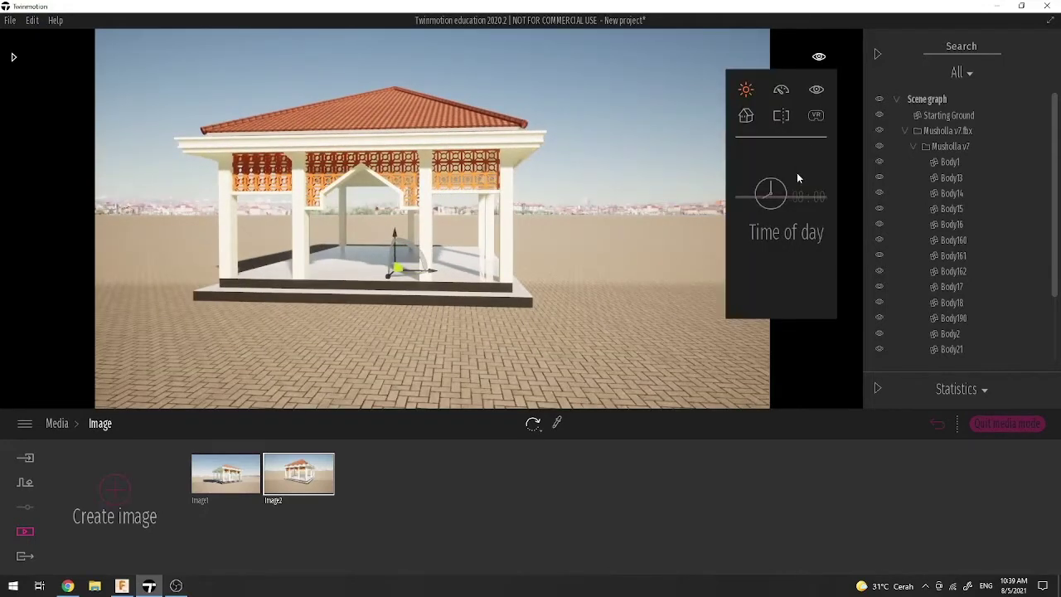
click(817, 89)
click(782, 237)
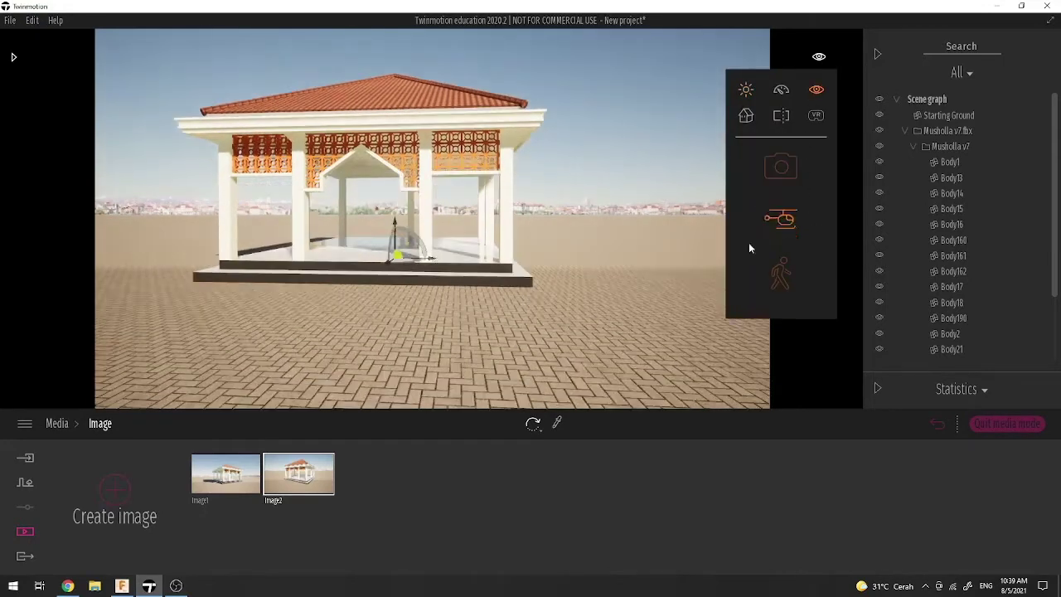
Step: Center the pavilion's front face in a closer, straight-on eye-level view and create a third still image
key(a)
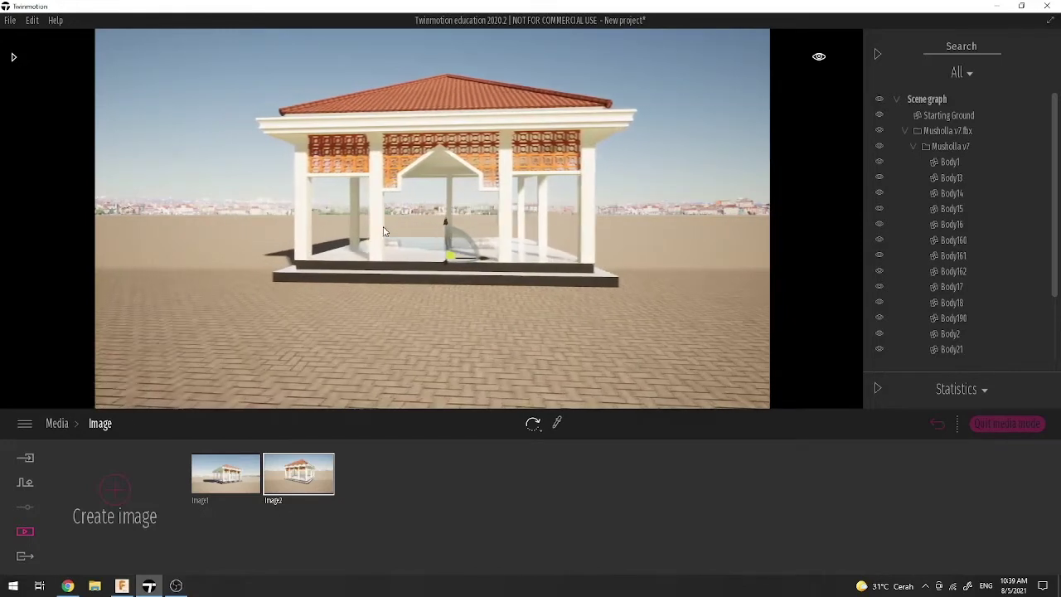
key(d)
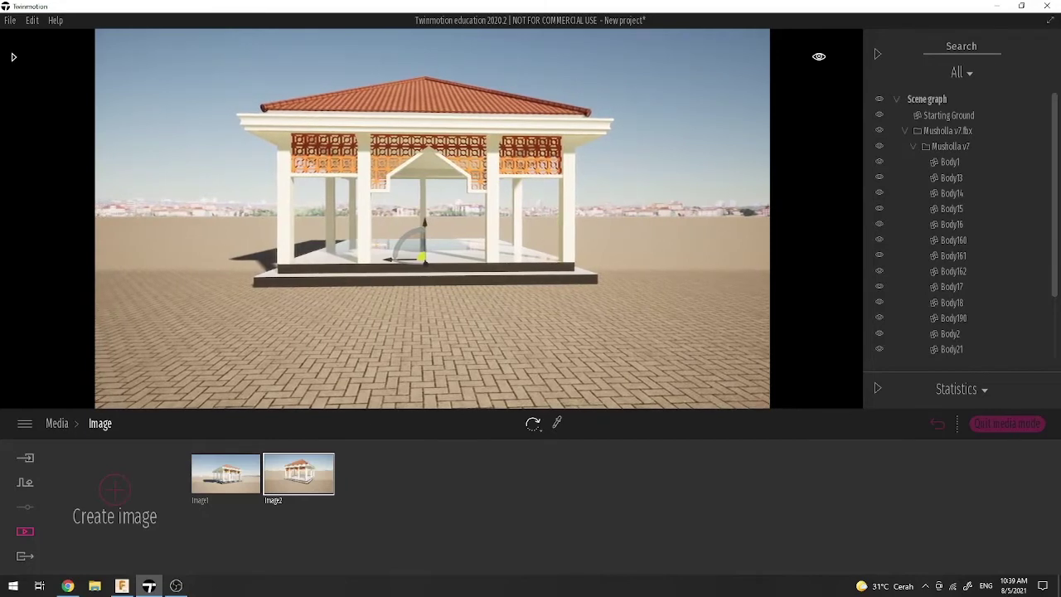
key(w)
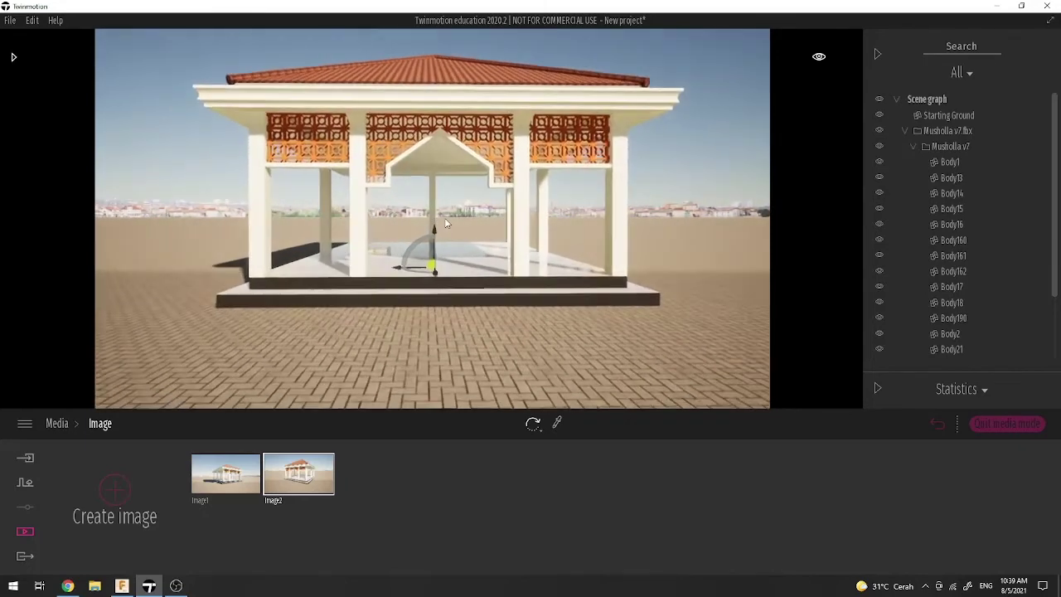
key(a)
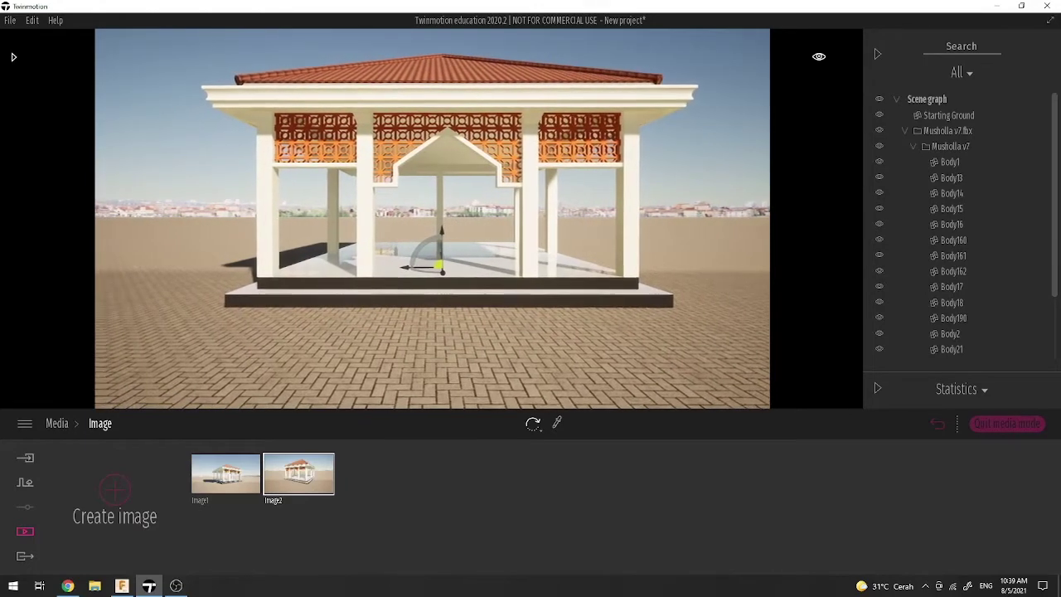
key(d)
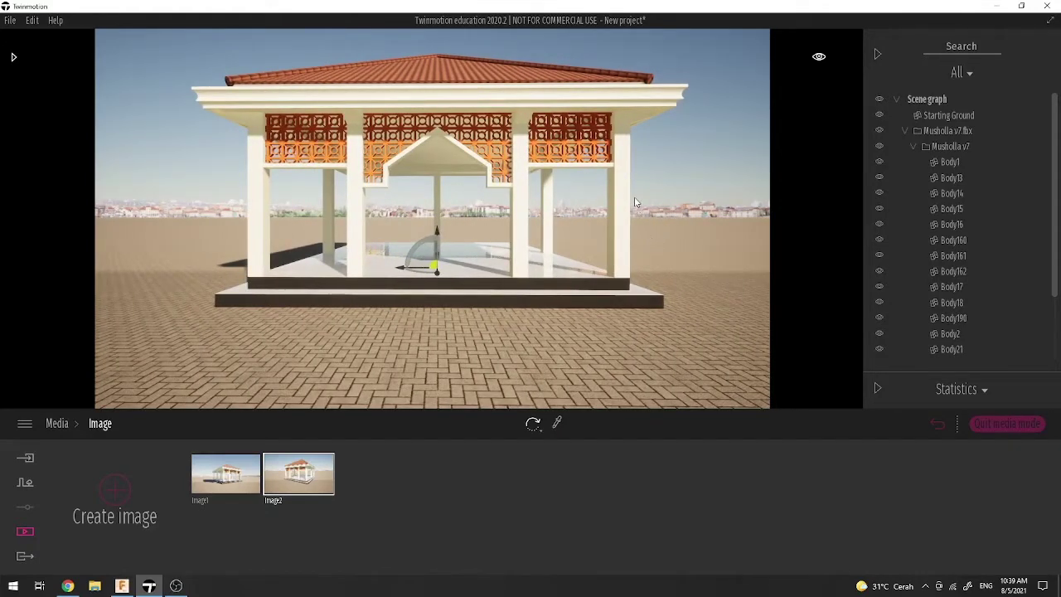
right_drag(647, 193, 637, 151)
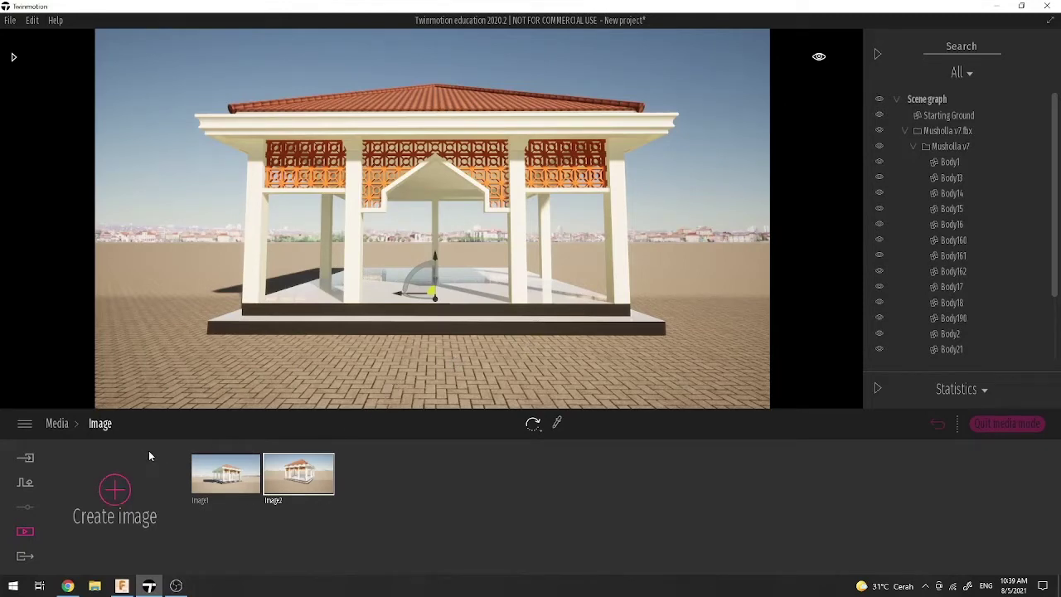
click(113, 491)
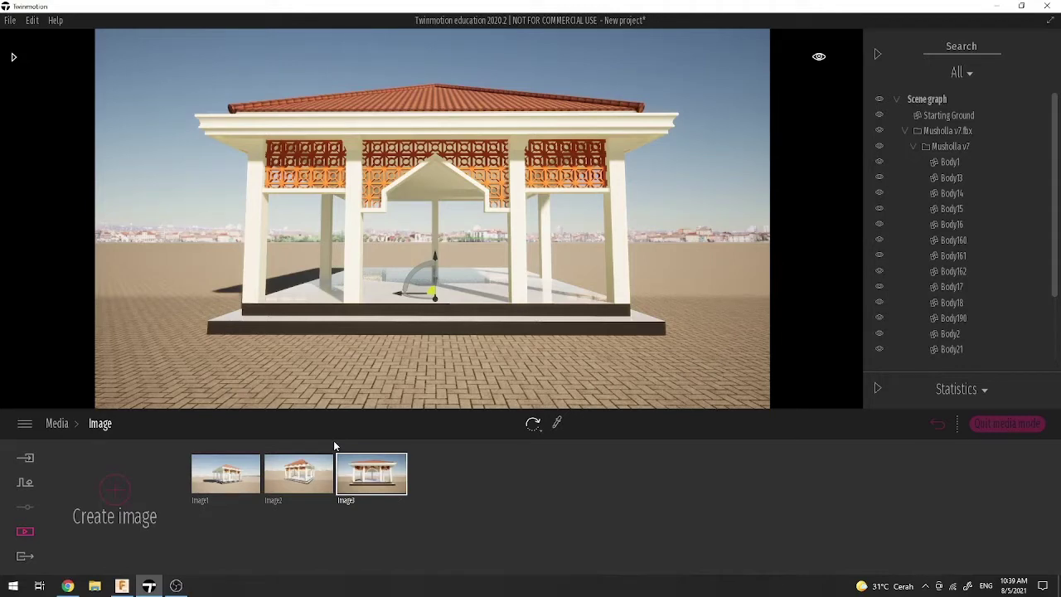
Step: Return to the Image1 view, raise the camera slightly, and open the Animated humans characters in the asset library
click(228, 468)
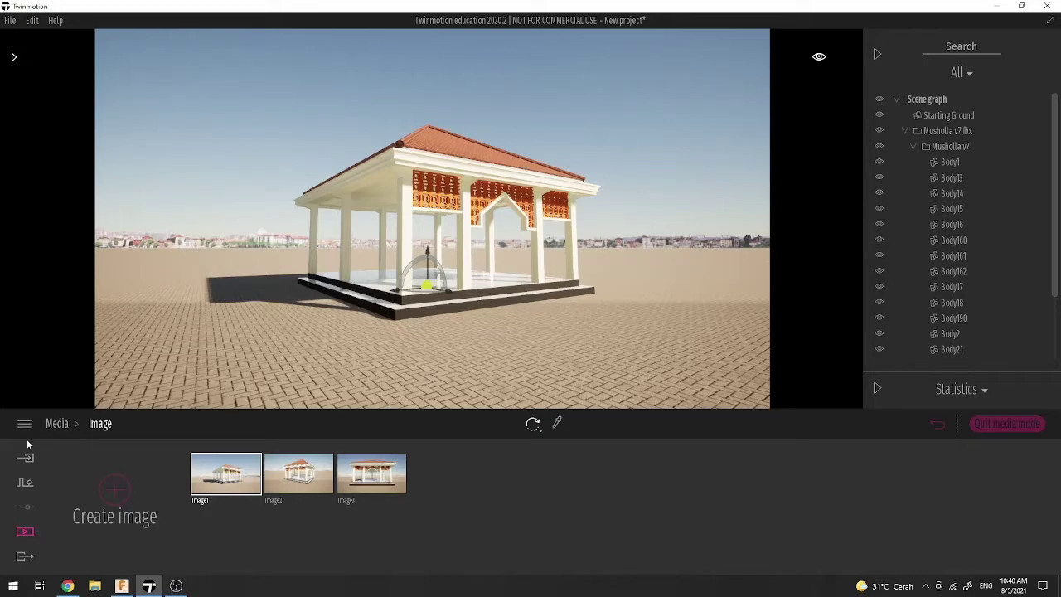
click(13, 61)
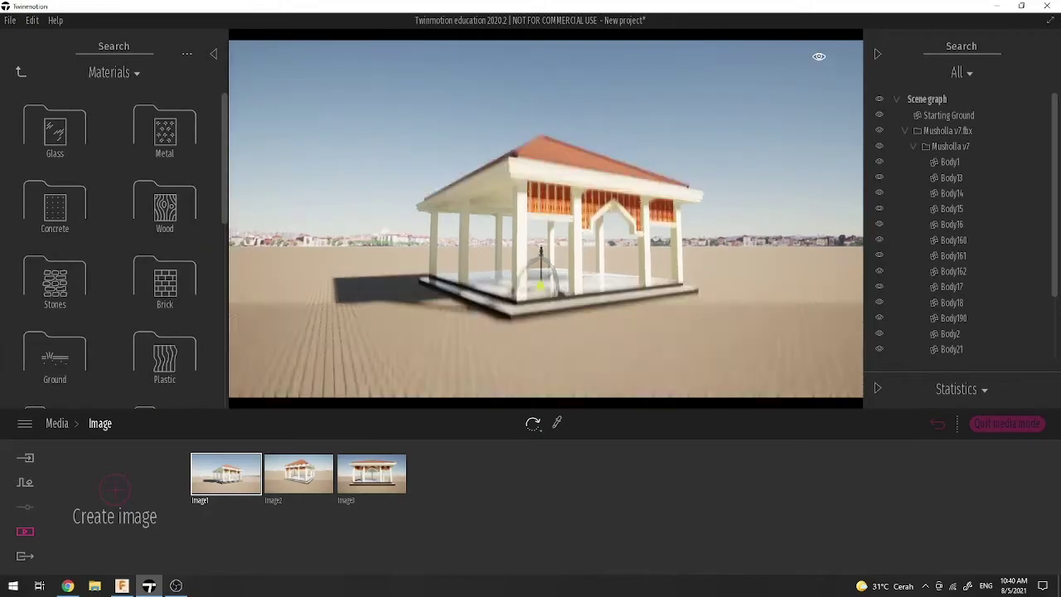
scroll(510, 226, up, 3)
scroll(509, 226, down, 5)
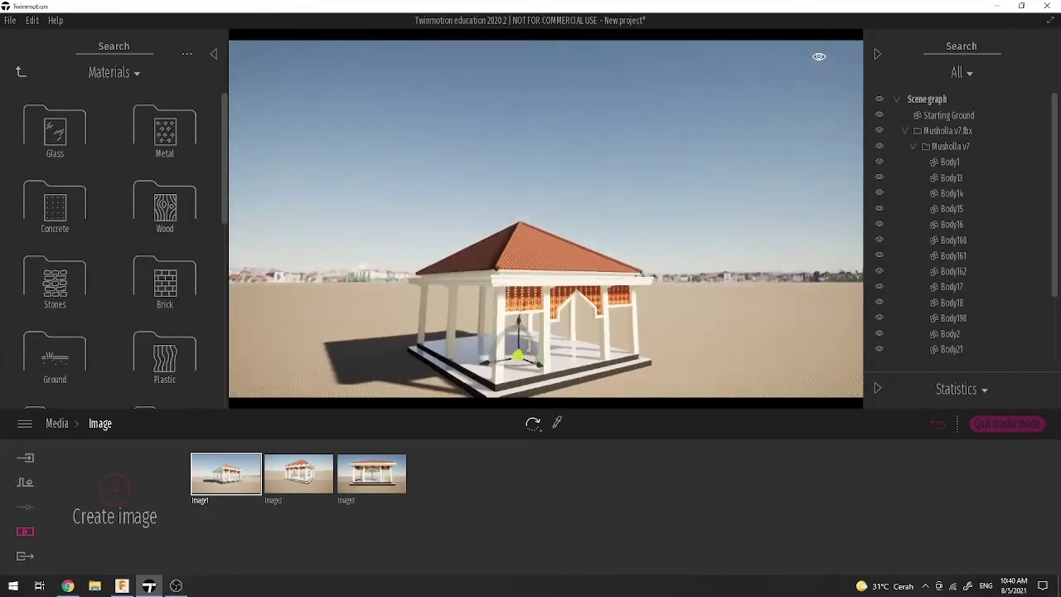
scroll(509, 227, up, 4)
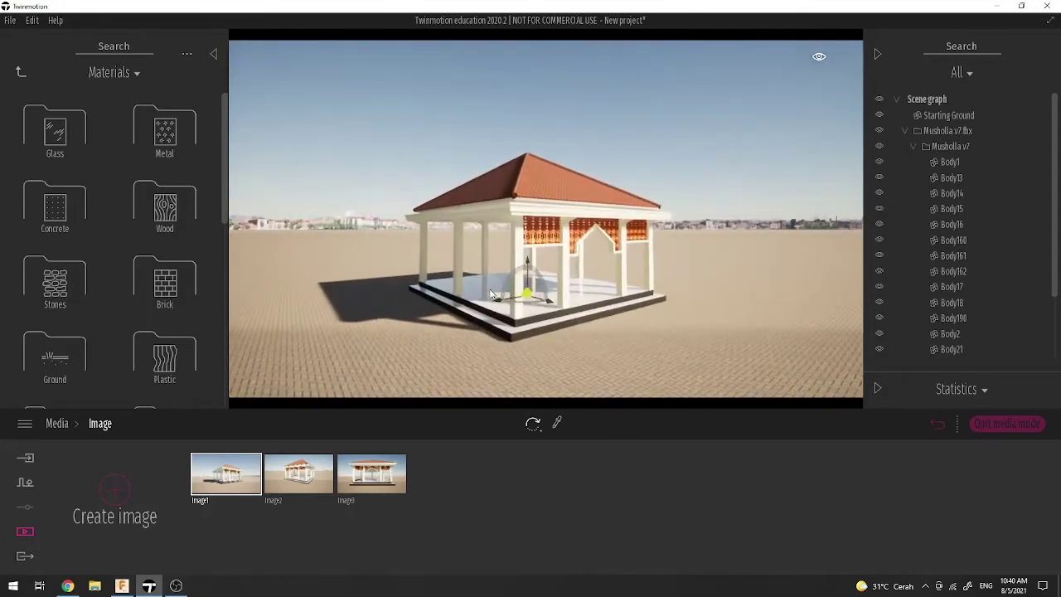
click(20, 73)
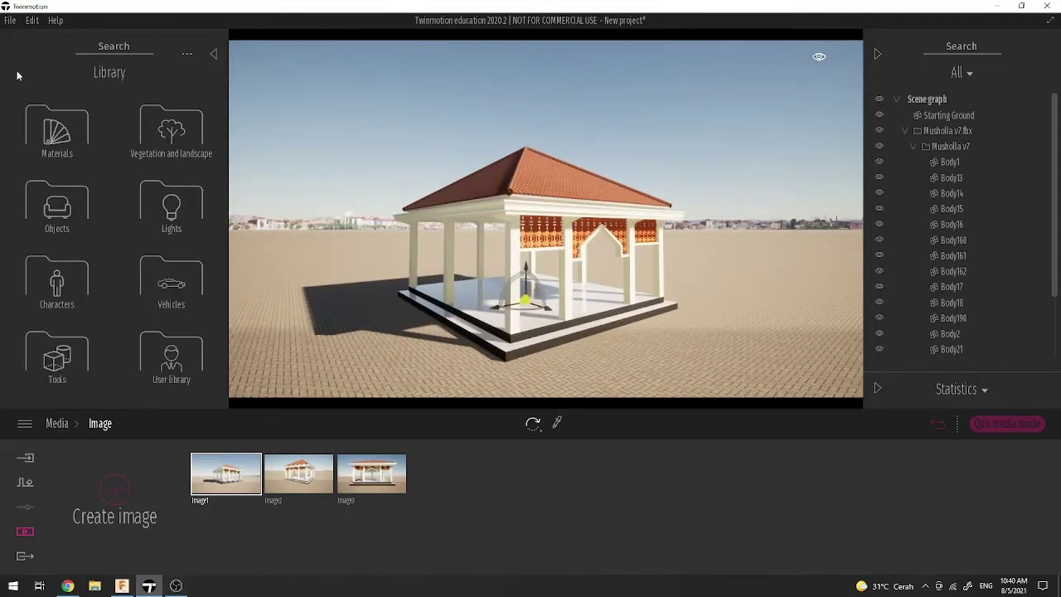
click(75, 283)
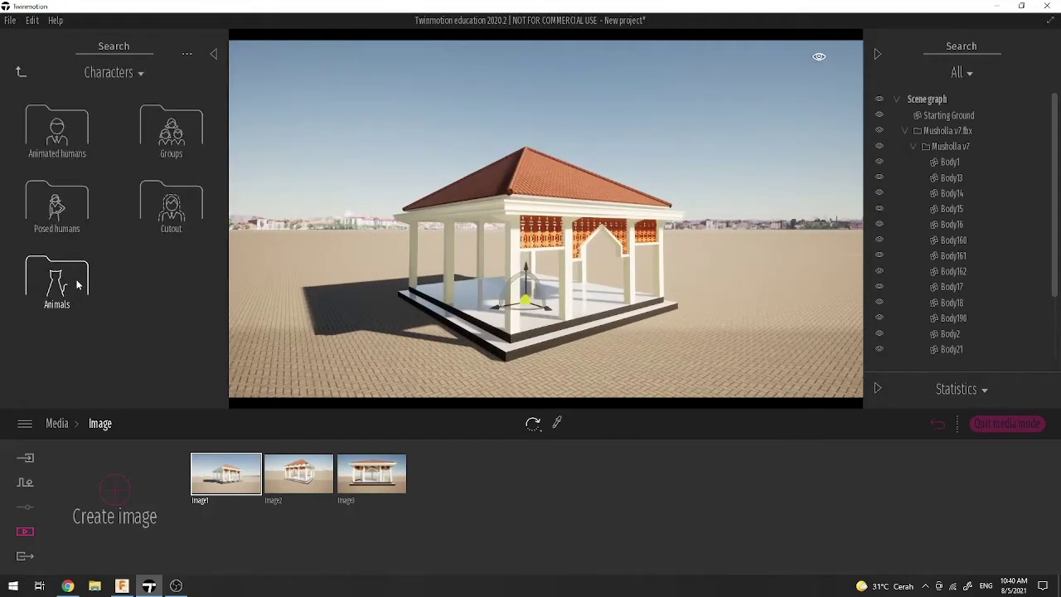
click(83, 151)
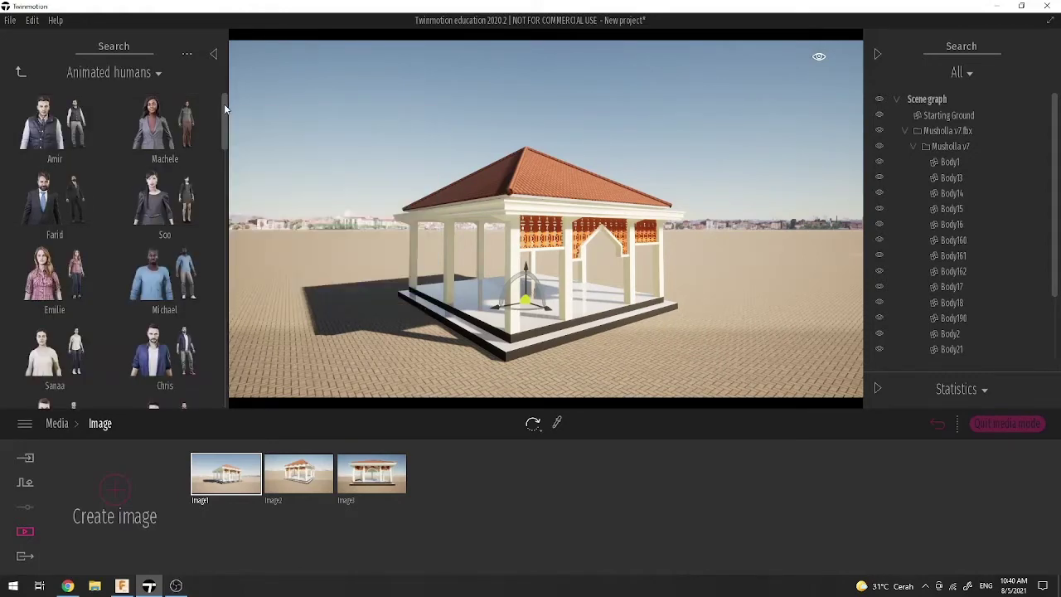
Step: Find the traditionally dressed characters and place Charif Traditional on the pavilion floor behind the near corner column
drag(224, 104, 219, 402)
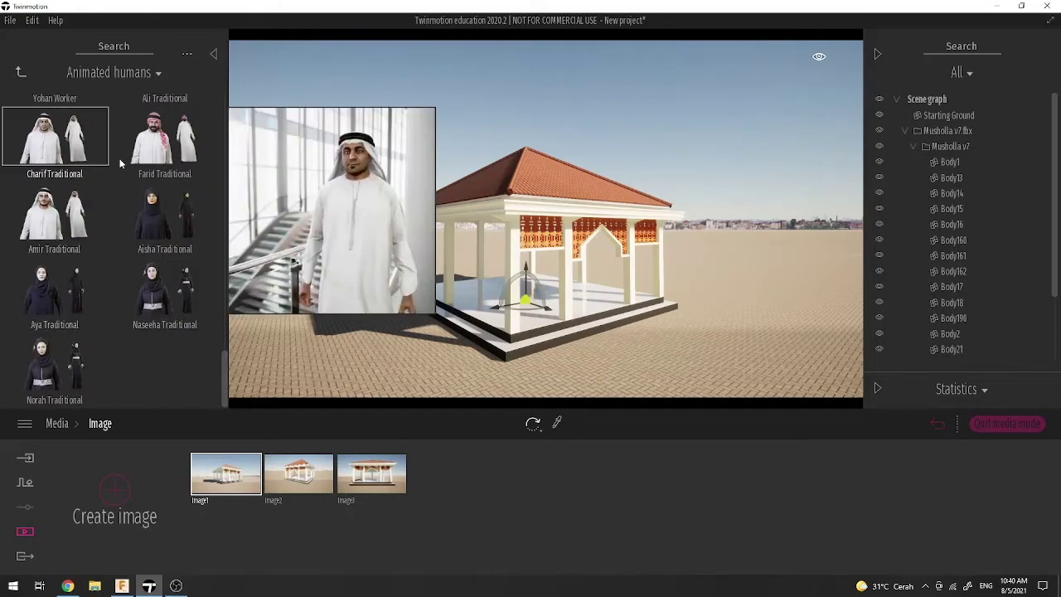
scroll(582, 321, up, 1)
scroll(582, 322, up, 2)
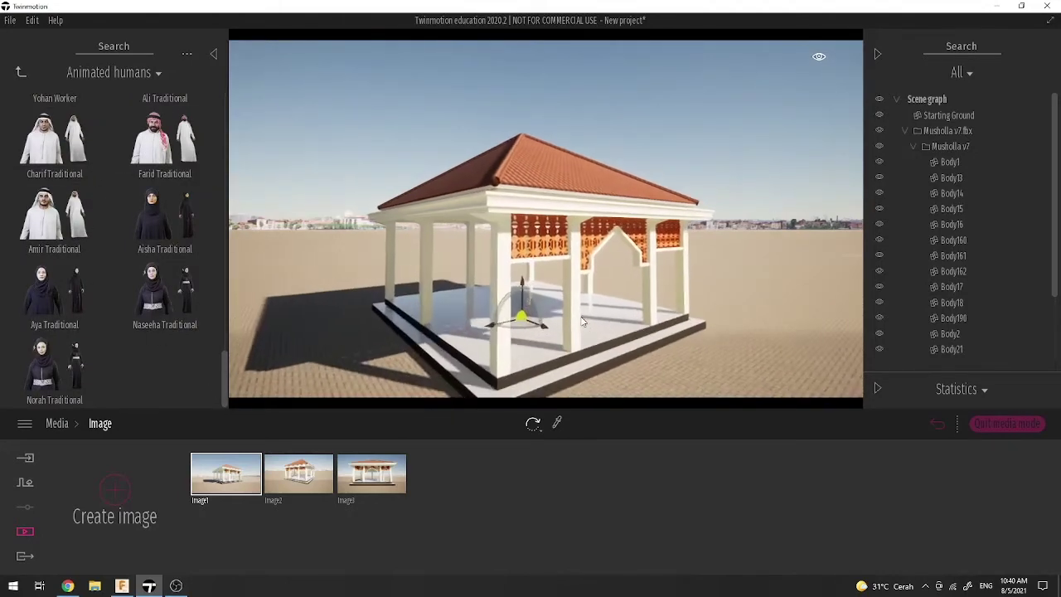
scroll(582, 322, up, 1)
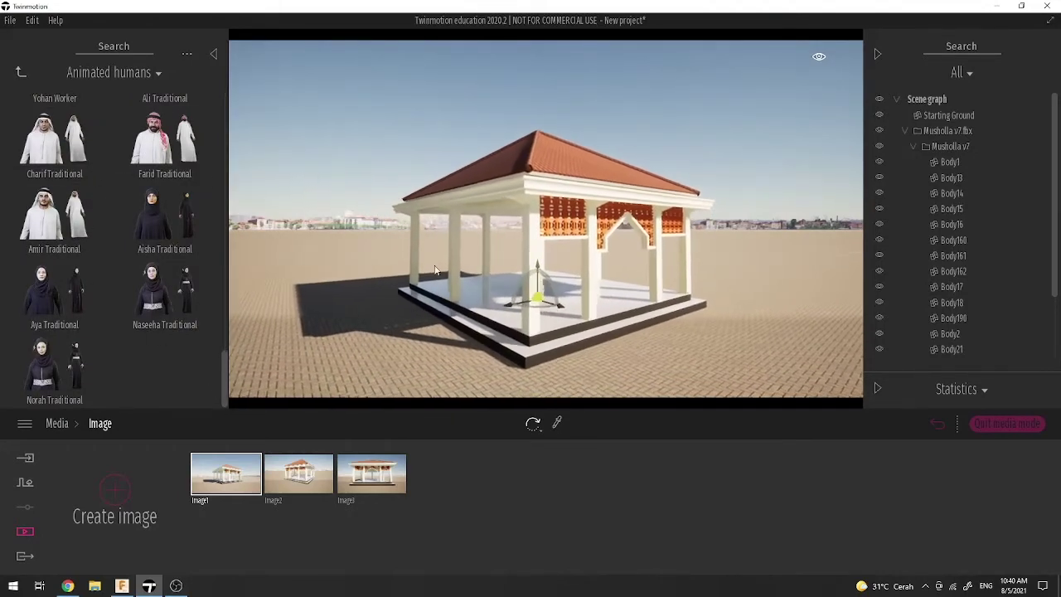
mouse_move(70, 246)
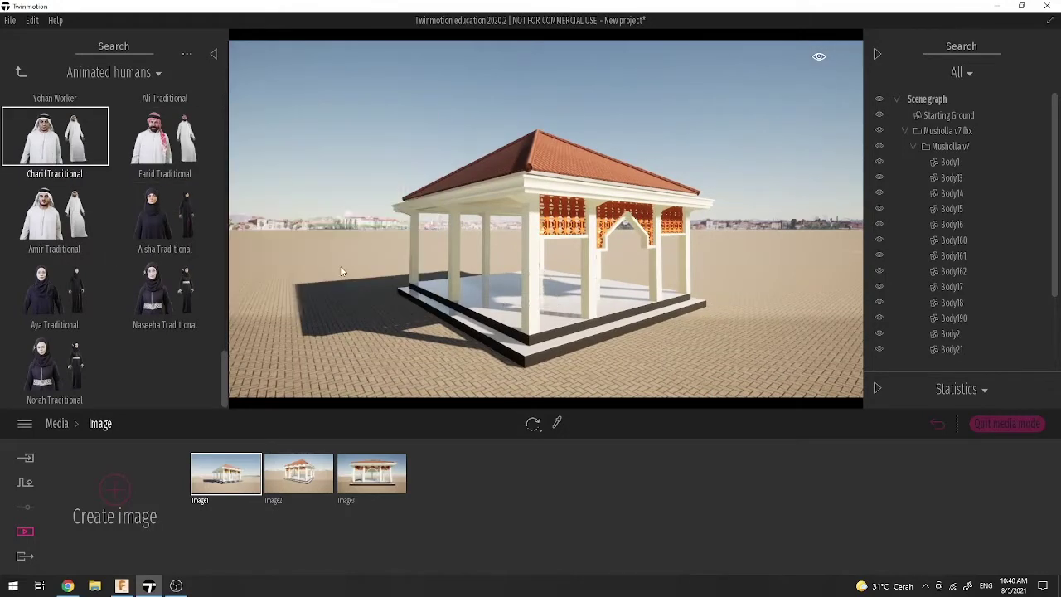
mouse_move(51, 139)
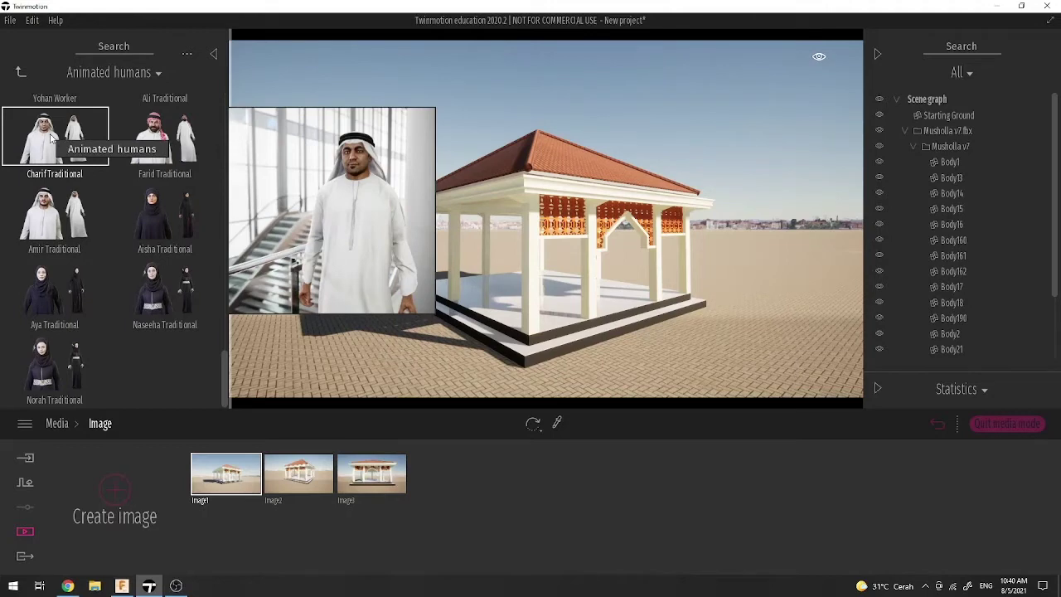
drag(51, 139, 508, 309)
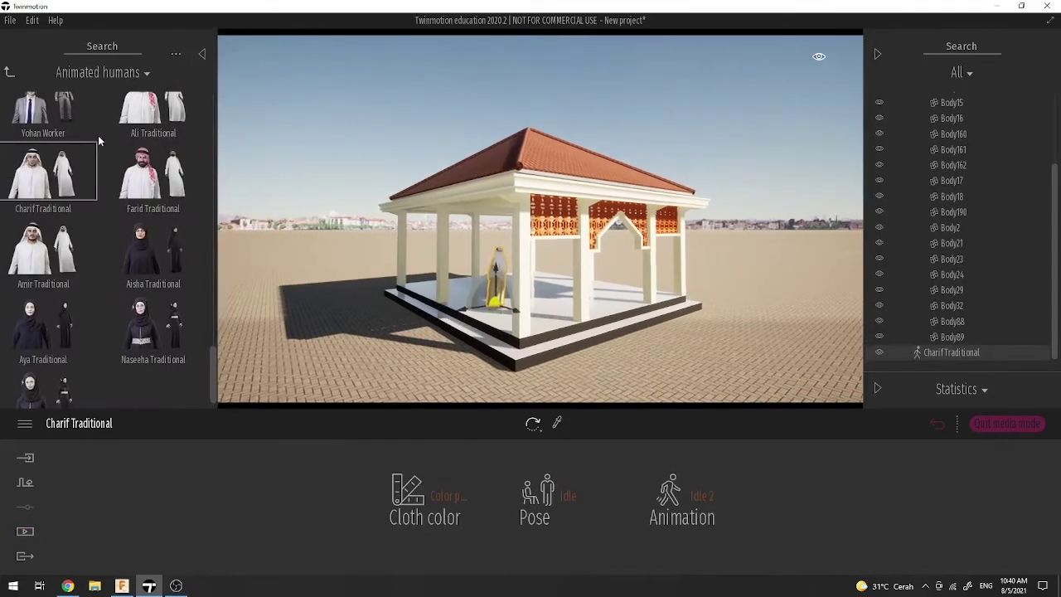
Step: Place Farid Traditional deeper inside the pavilion and Amir Traditional on the paving outside its front steps
drag(54, 174, 560, 290)
click(213, 54)
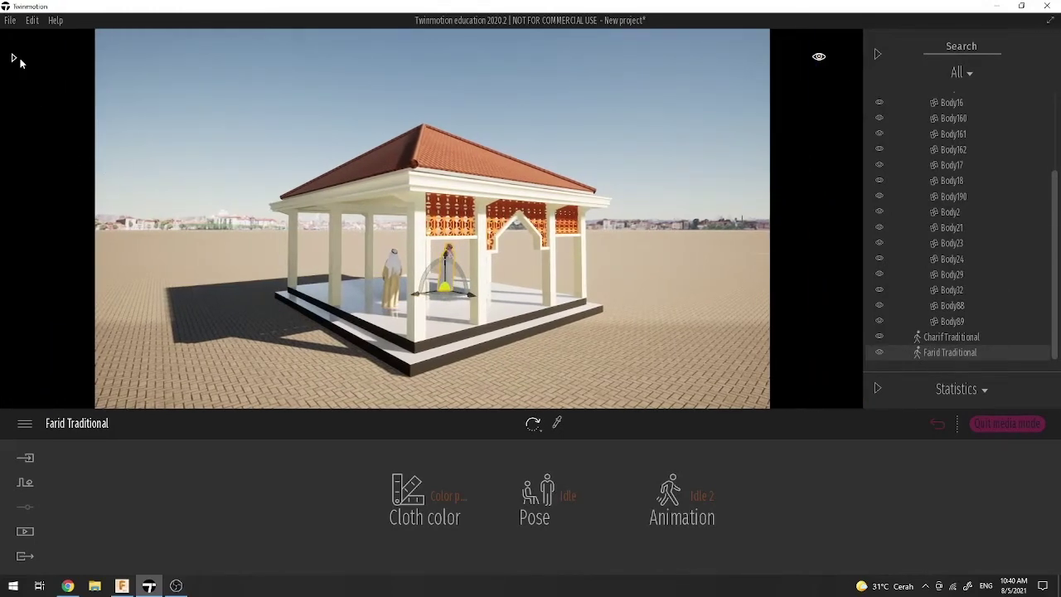
click(13, 58)
drag(74, 249, 661, 335)
click(11, 59)
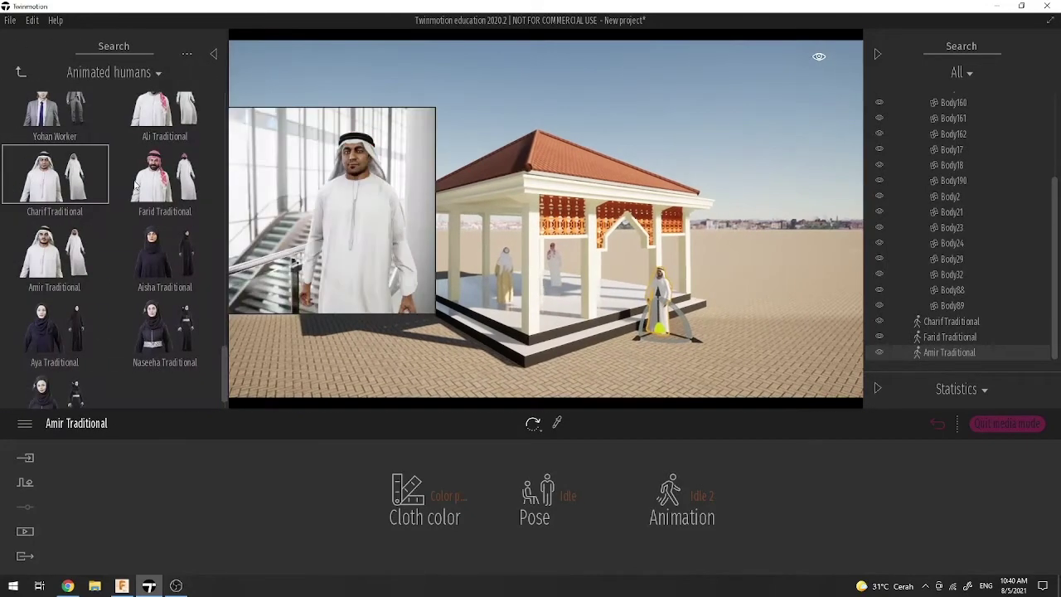
Step: Place a second Farid Traditional character on the paving beside Amir Traditional and set his pose to Sitting
drag(136, 186, 481, 176)
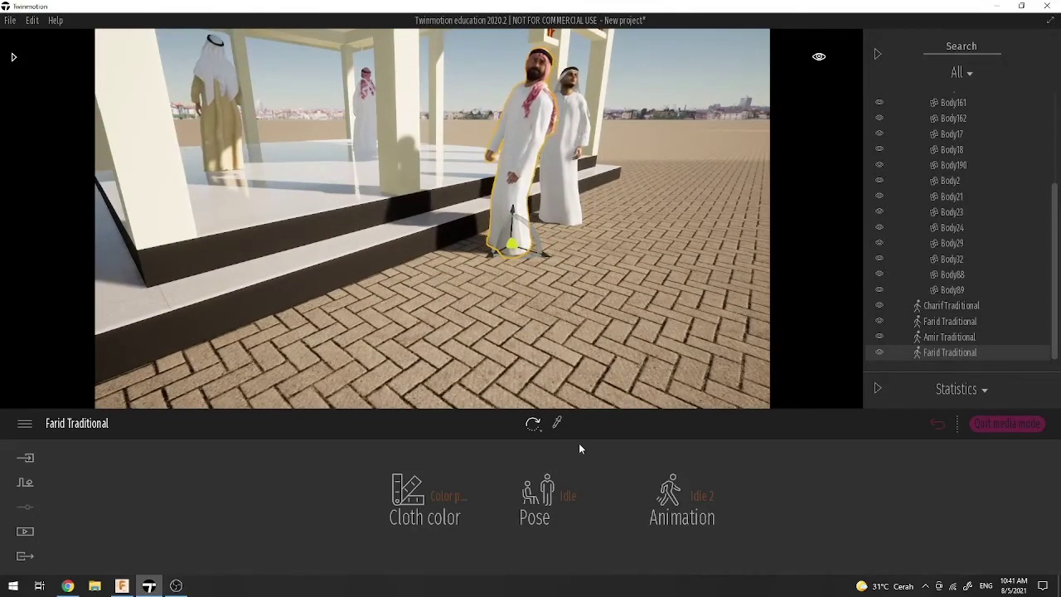
click(565, 496)
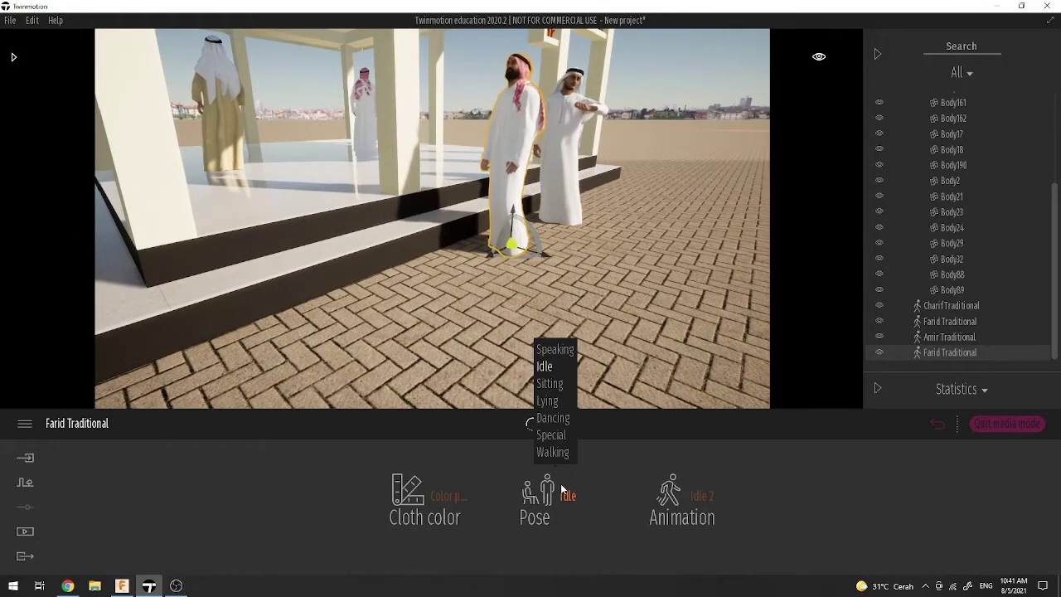
click(550, 383)
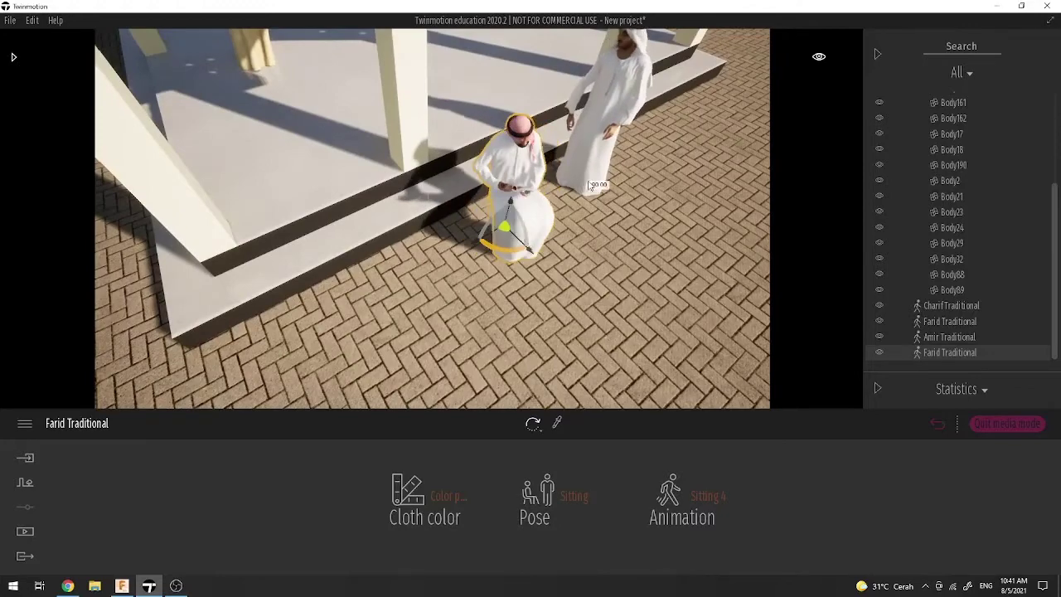
Step: Turn the seated Farid Traditional character outward and move him onto the lower step so he sits on the platform's edge
drag(591, 186, 612, 143)
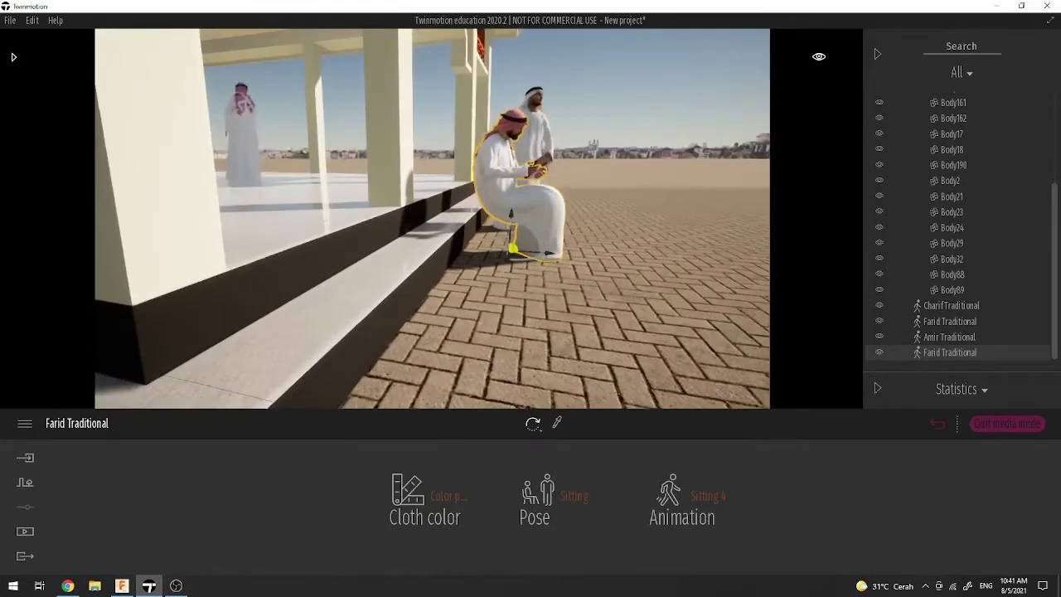
drag(552, 253, 456, 232)
shift+middle_drag(456, 232, 437, 190)
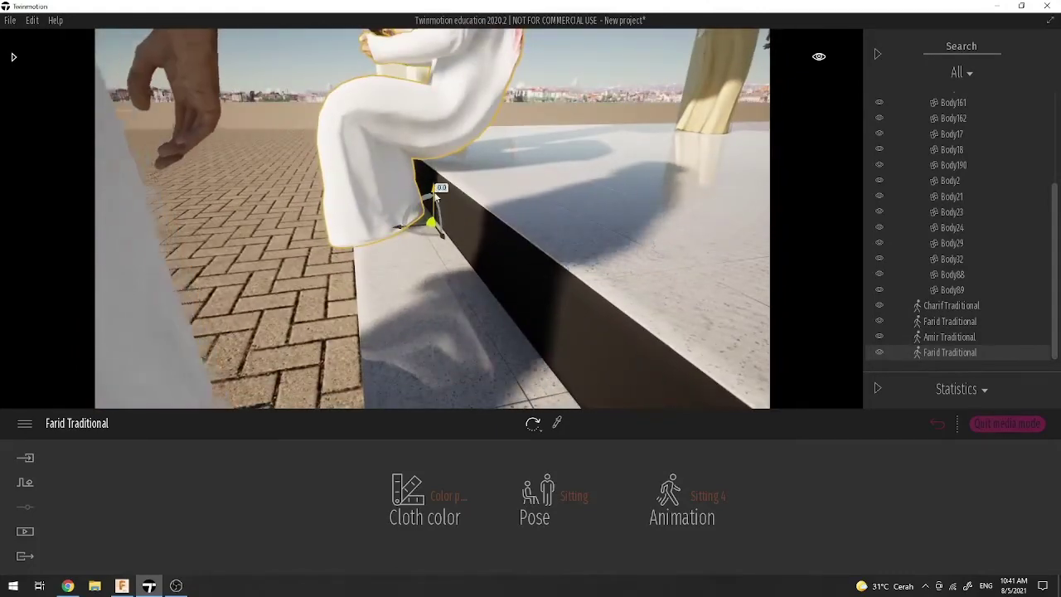
drag(437, 191, 413, 234)
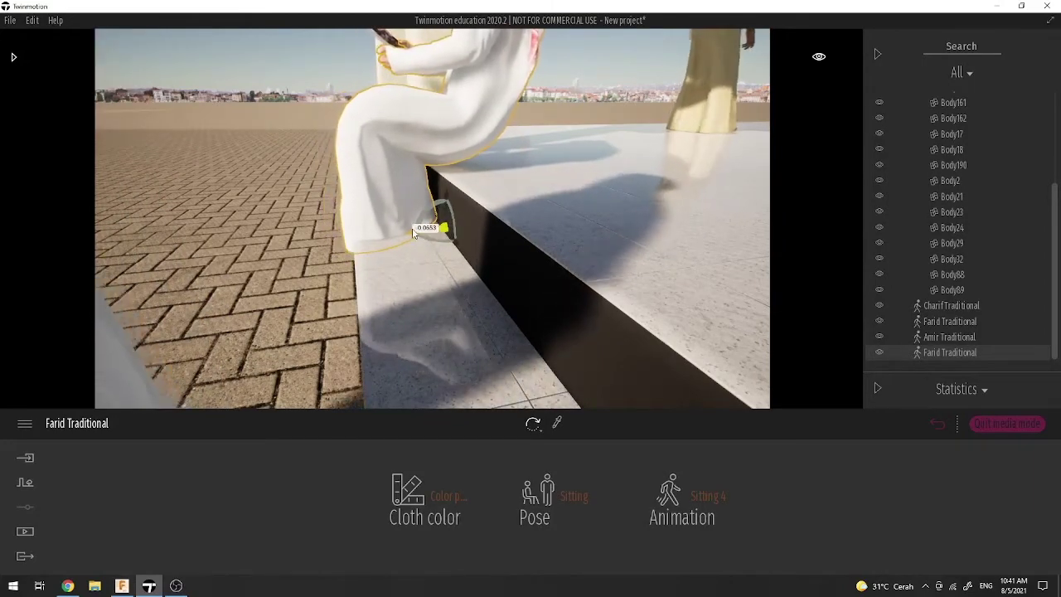
Step: Using the saved Image1 view, move Charif Traditional clear of the corner column and reposition the standing Farid Traditional inside the pavilion
click(573, 495)
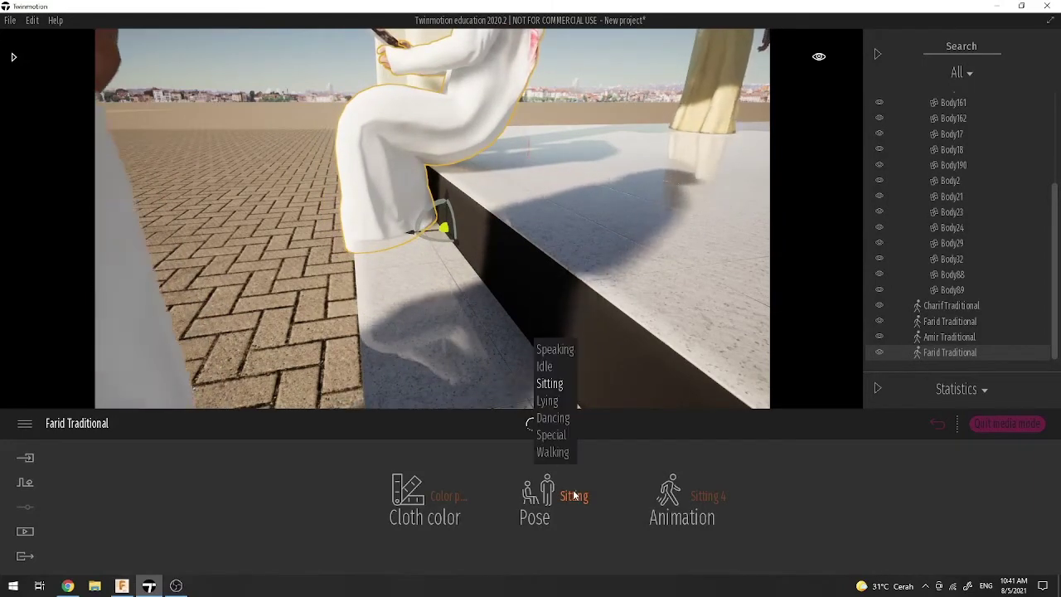
click(390, 267)
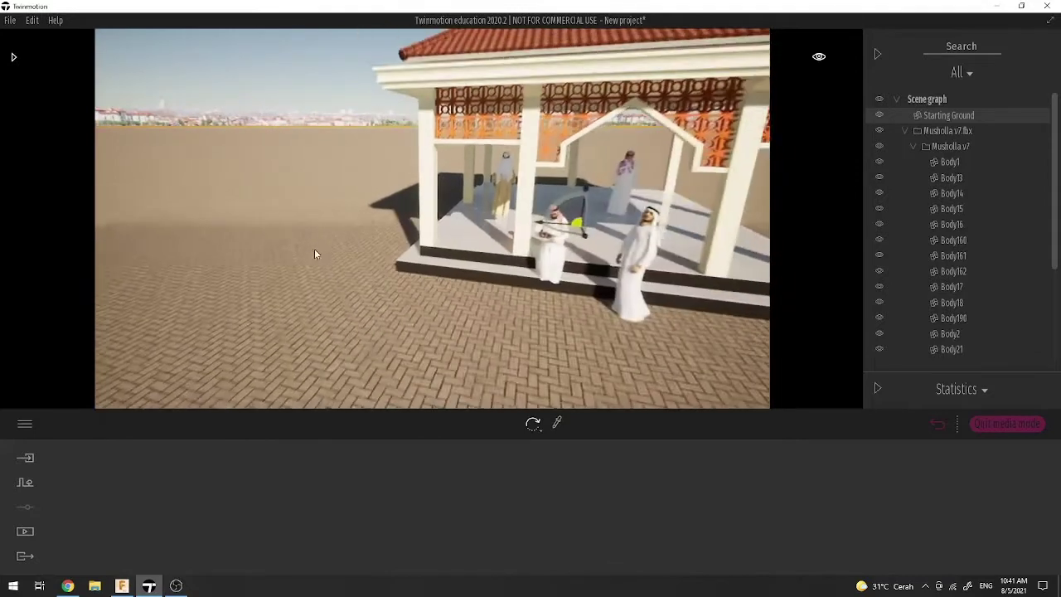
click(34, 534)
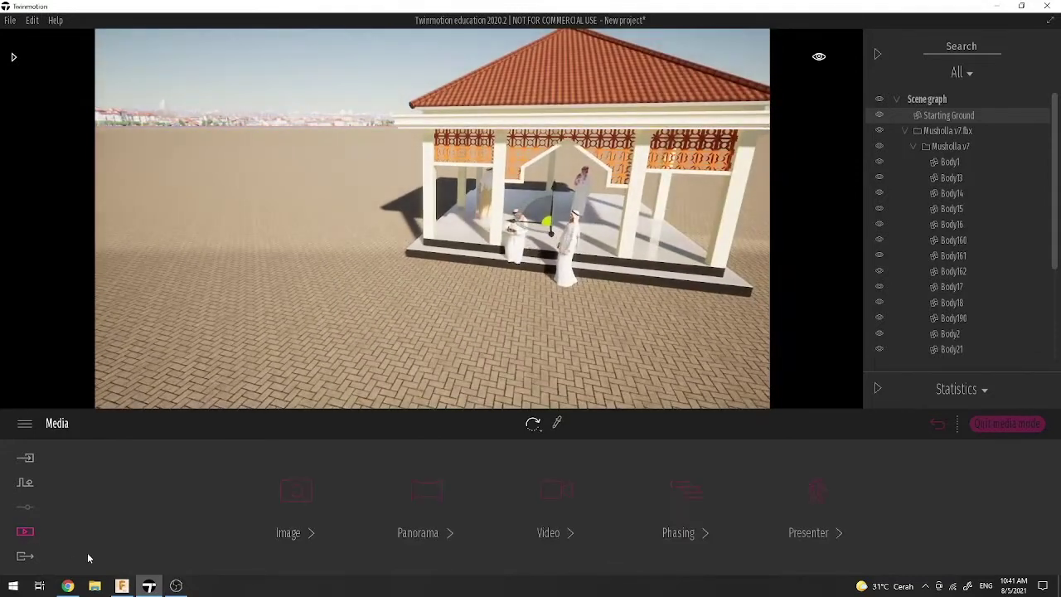
click(296, 498)
click(222, 476)
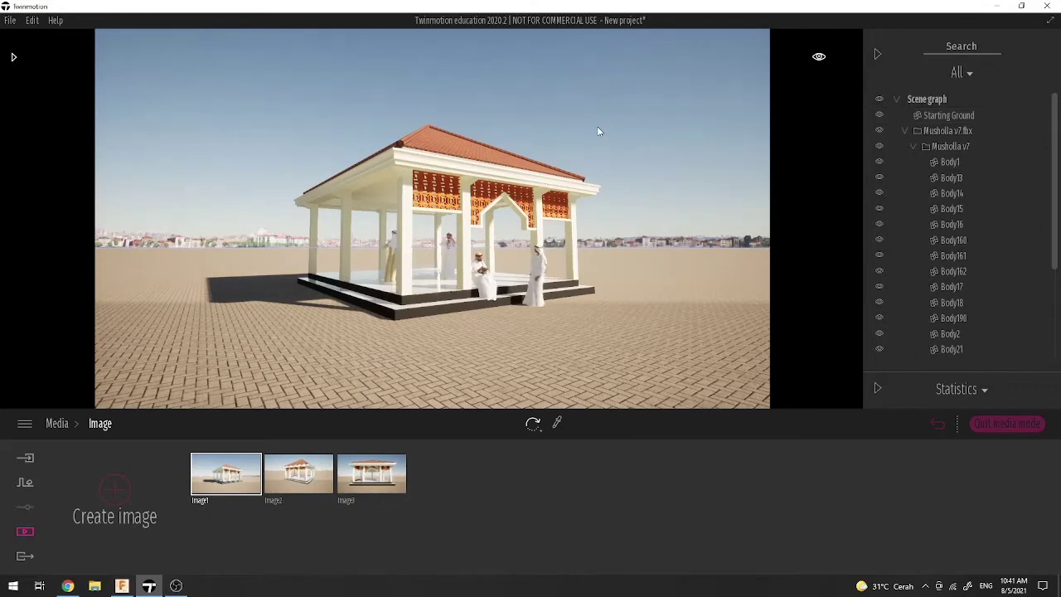
click(389, 259)
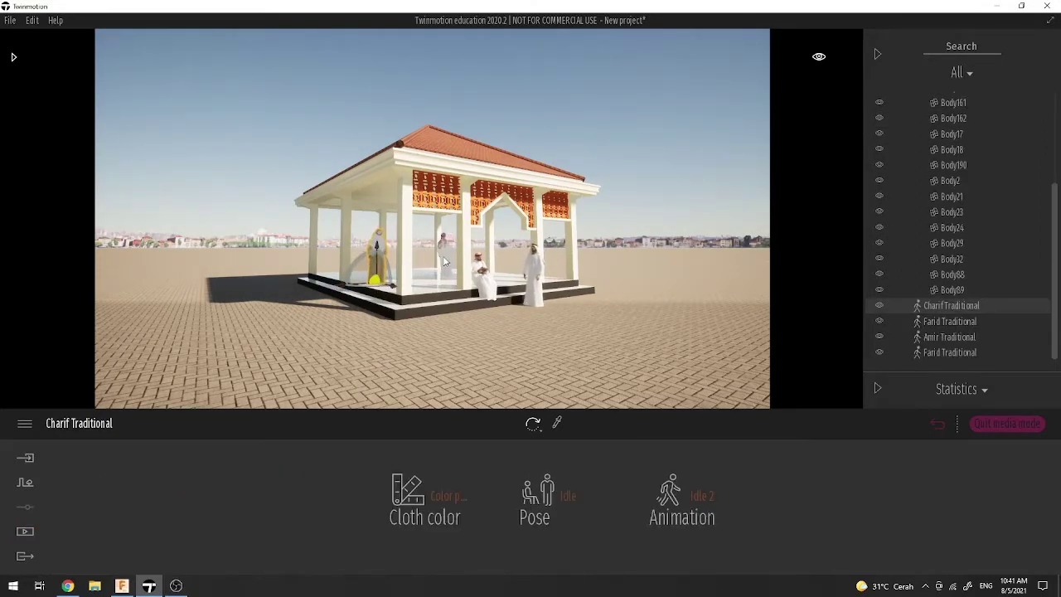
click(440, 261)
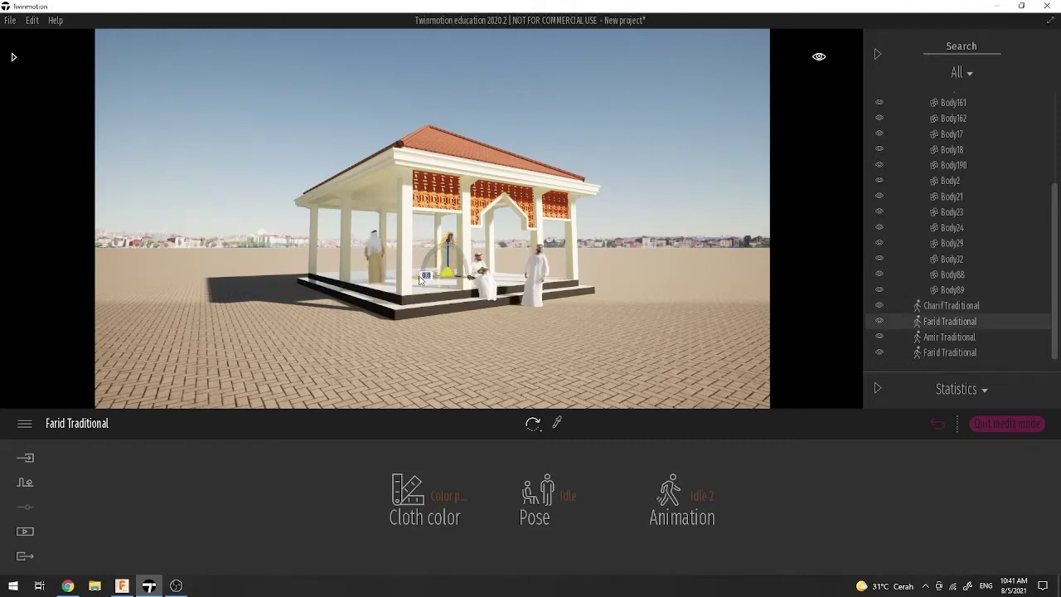
click(375, 274)
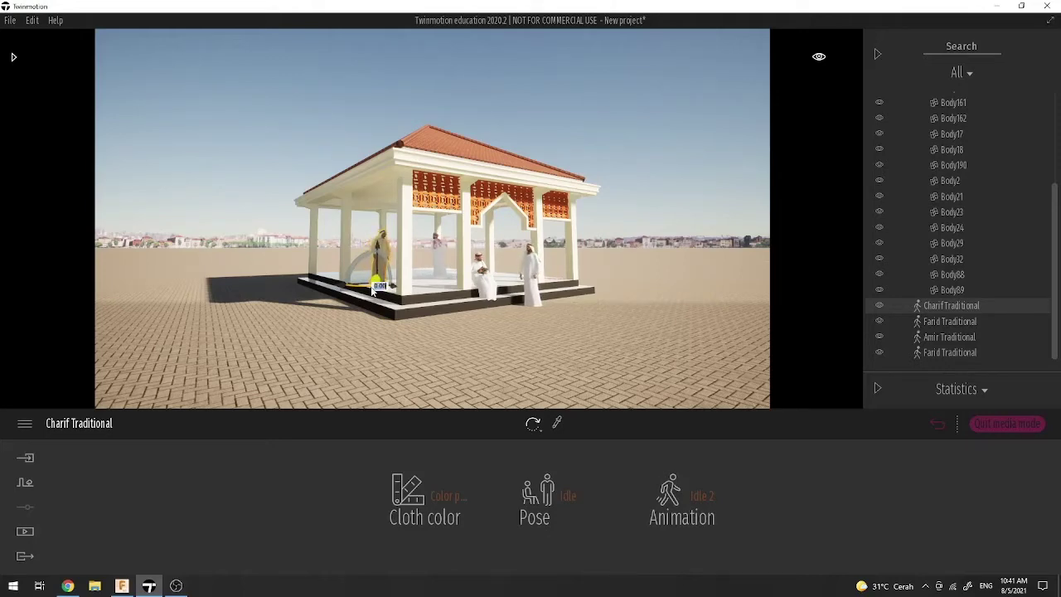
click(439, 274)
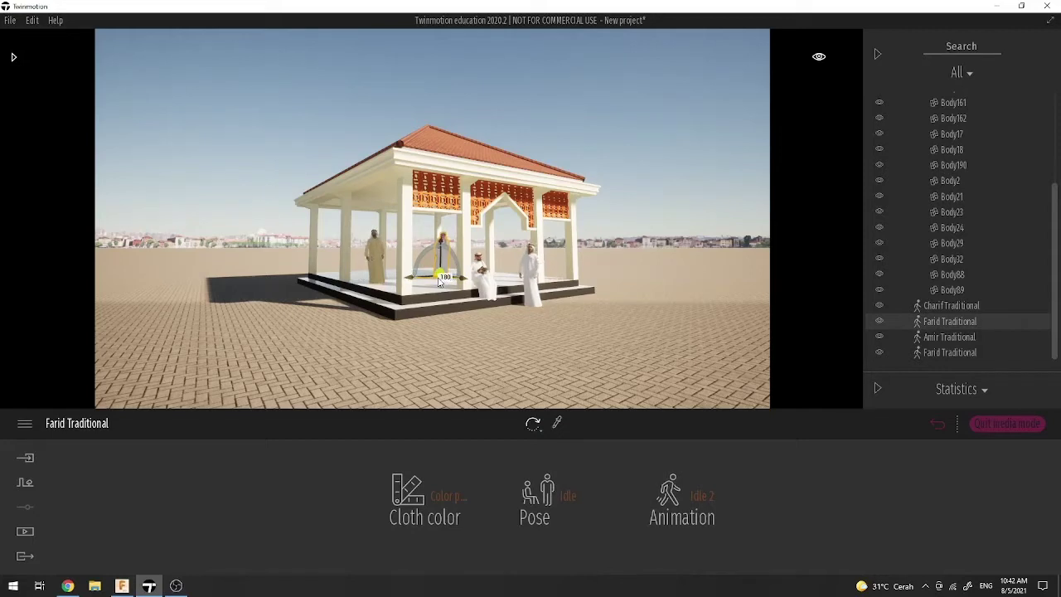
click(650, 215)
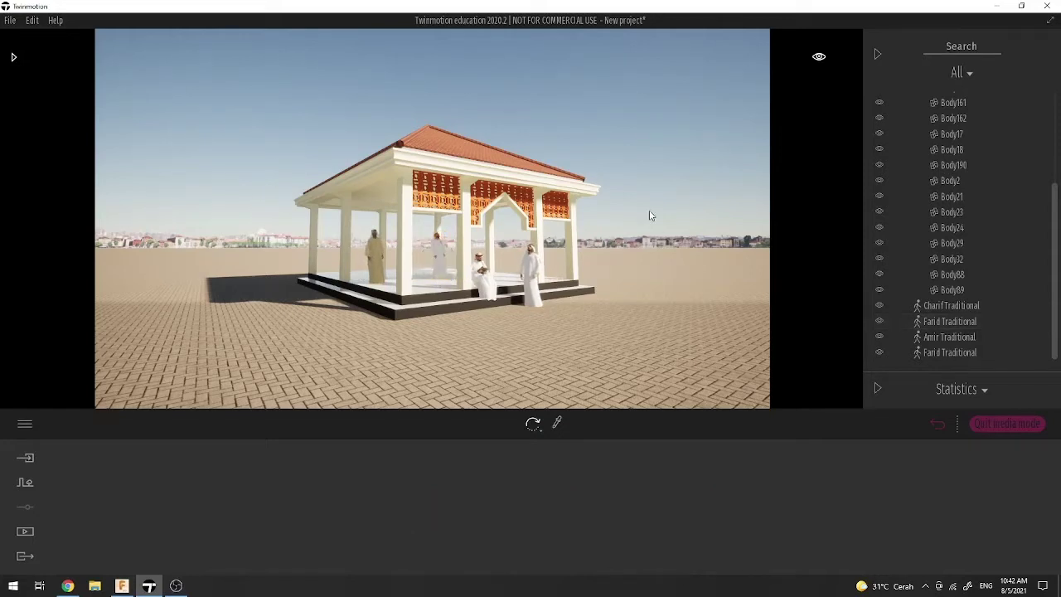
Step: Using the saved Image2 view, move Amir Traditional along the front steps away from the seated man and rotate him about 70°
click(25, 533)
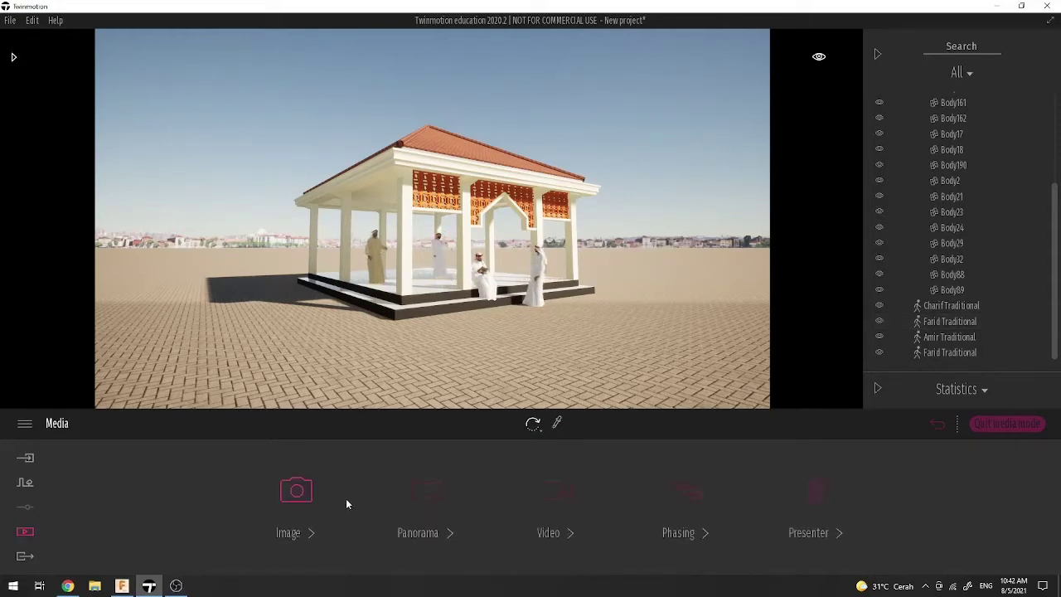
click(294, 491)
click(299, 474)
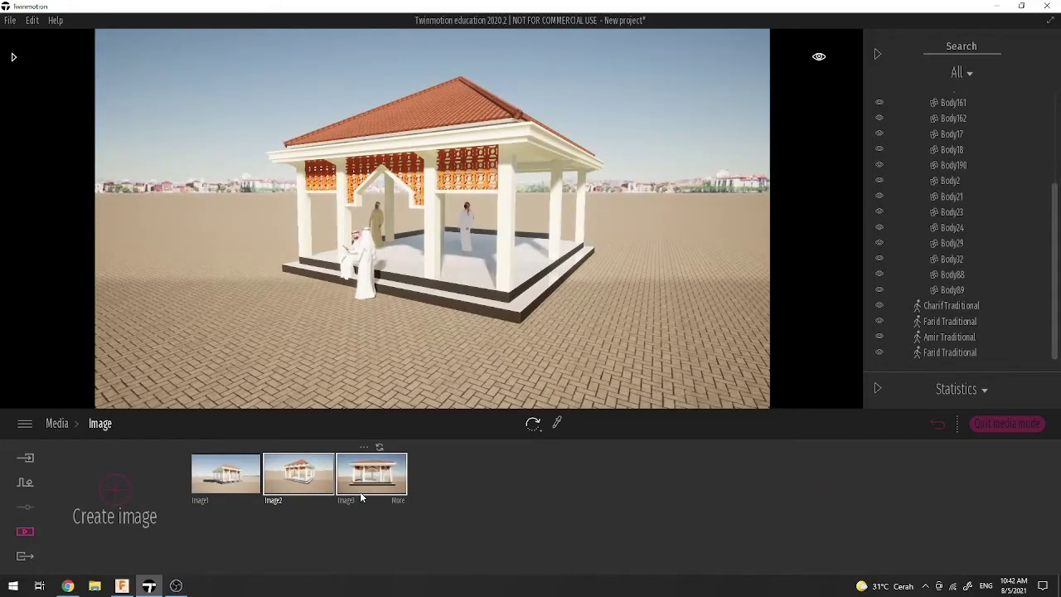
click(362, 294)
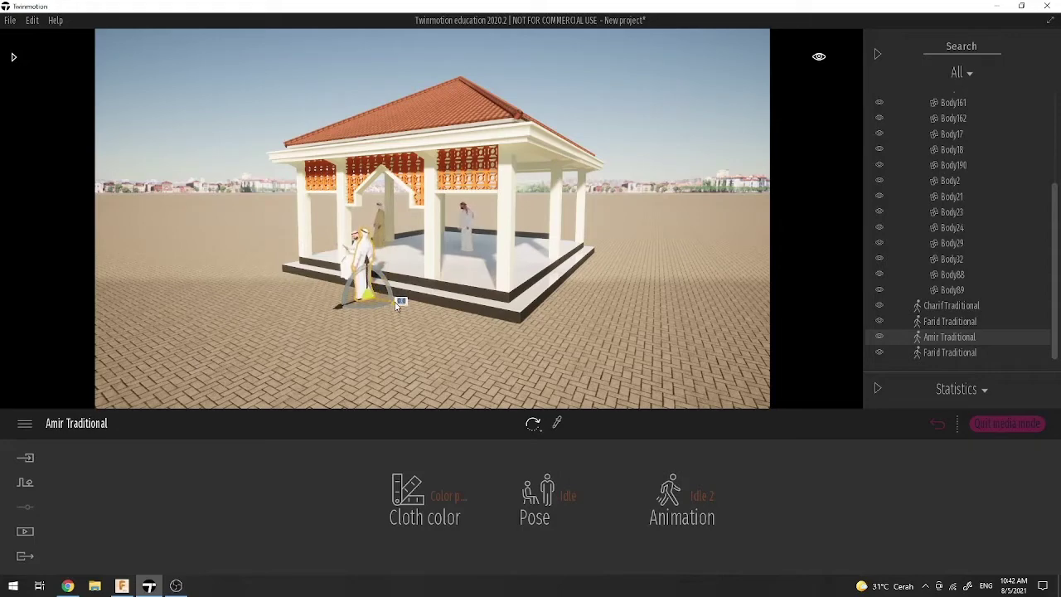
drag(403, 303, 417, 320)
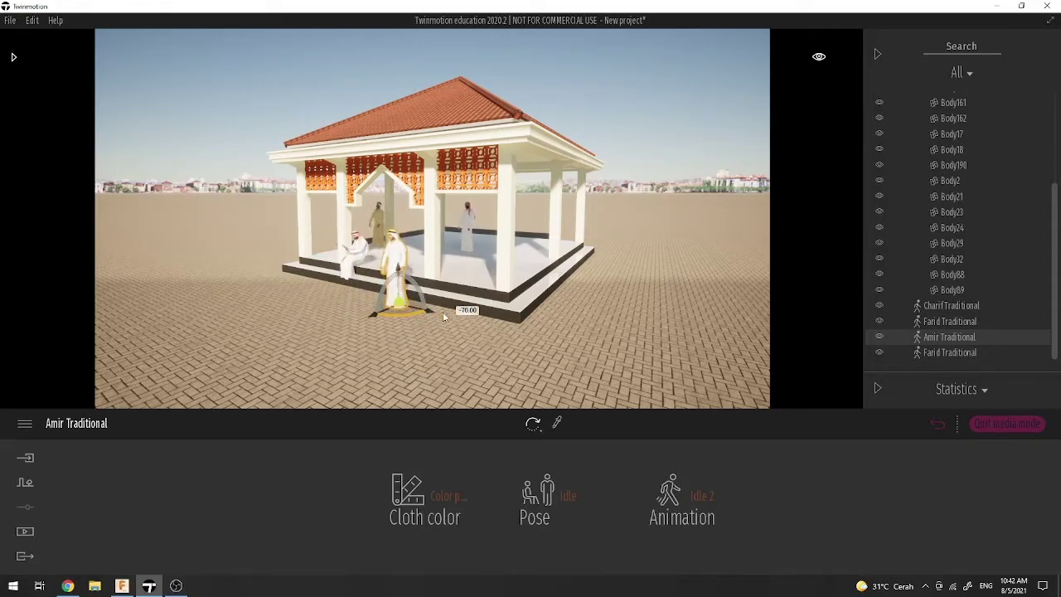
Step: Review the characters' placement in the saved Image3, Image2 and Image1 views
click(25, 531)
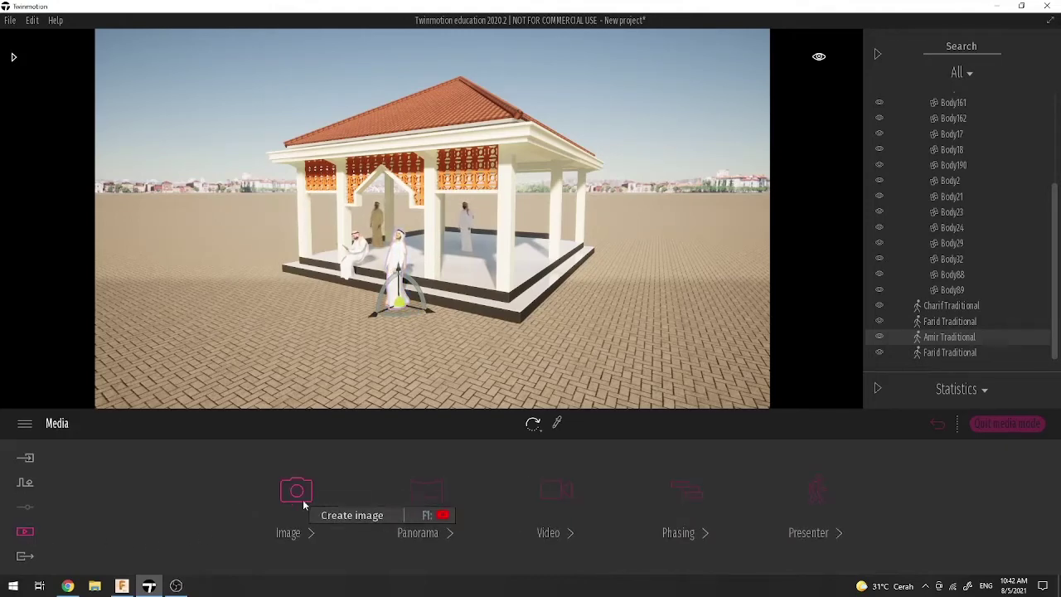
click(303, 497)
click(377, 489)
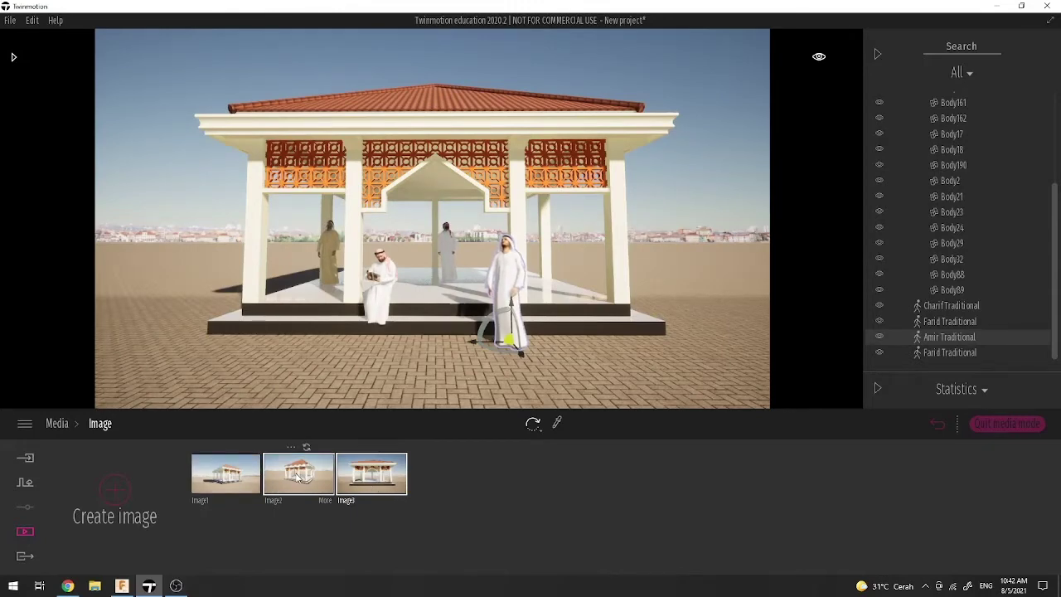
click(267, 486)
click(213, 496)
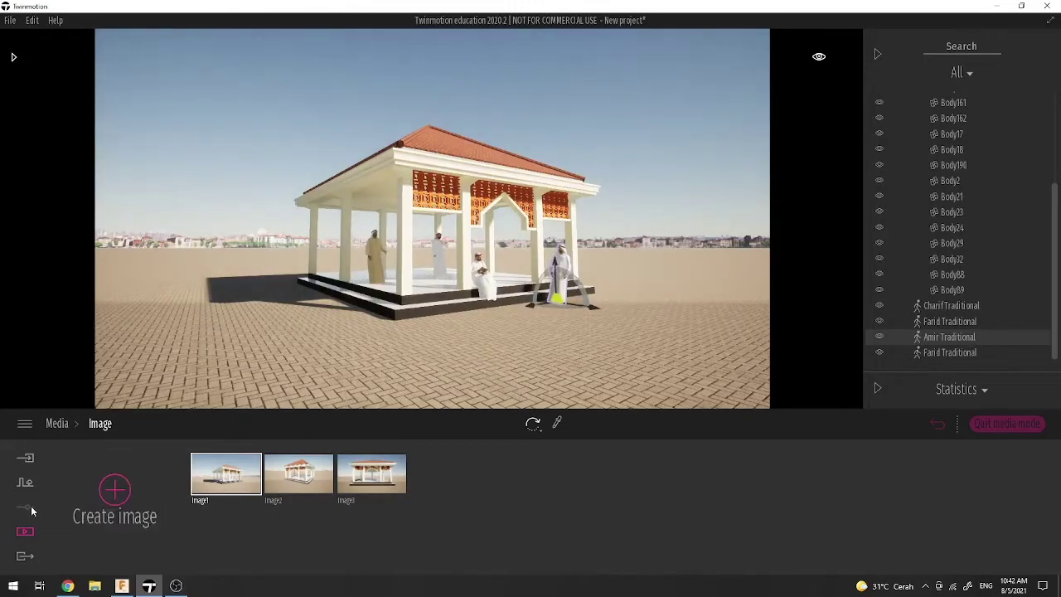
Step: Create a new video starting from the Image1 viewpoint and set its first part's length to 5 seconds
click(25, 531)
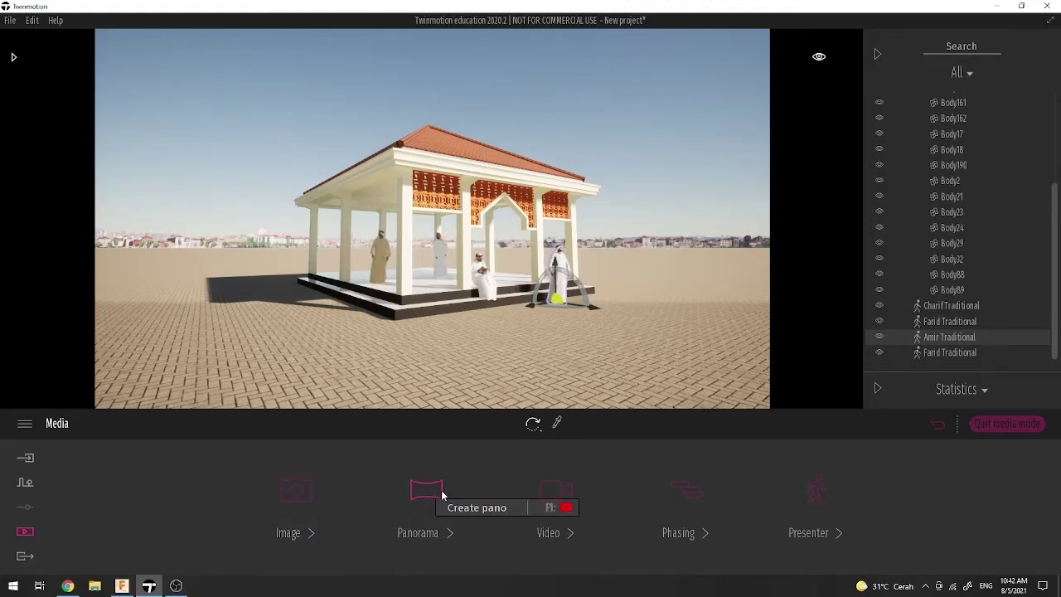
click(564, 496)
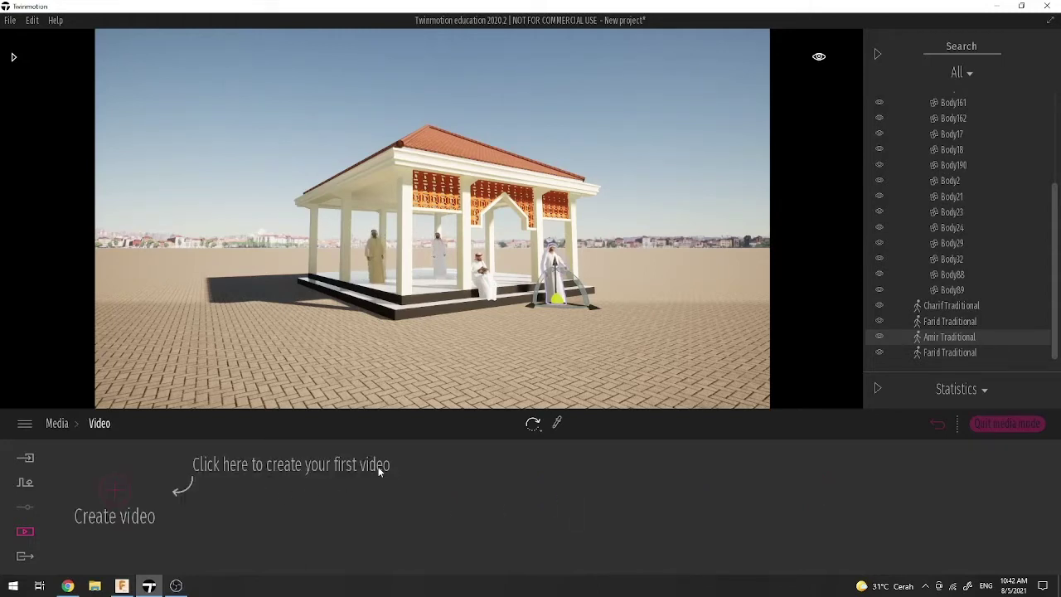
click(639, 147)
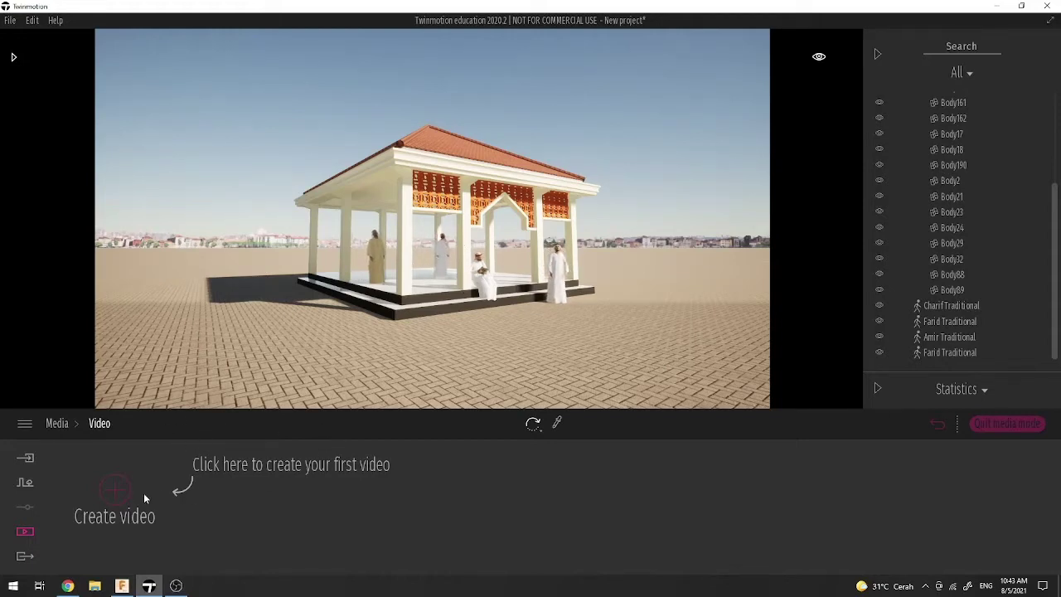
click(114, 491)
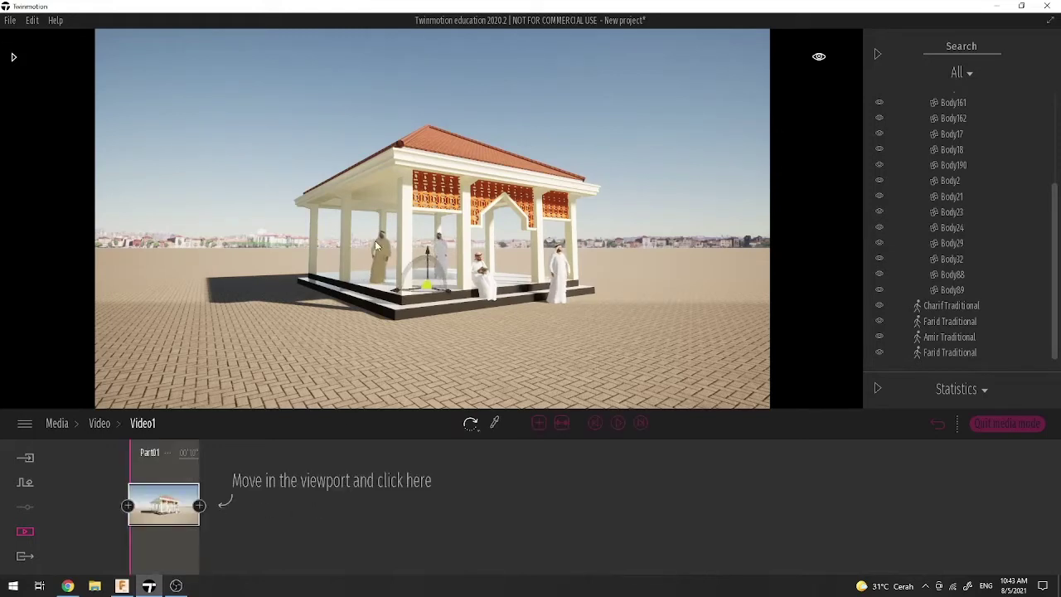
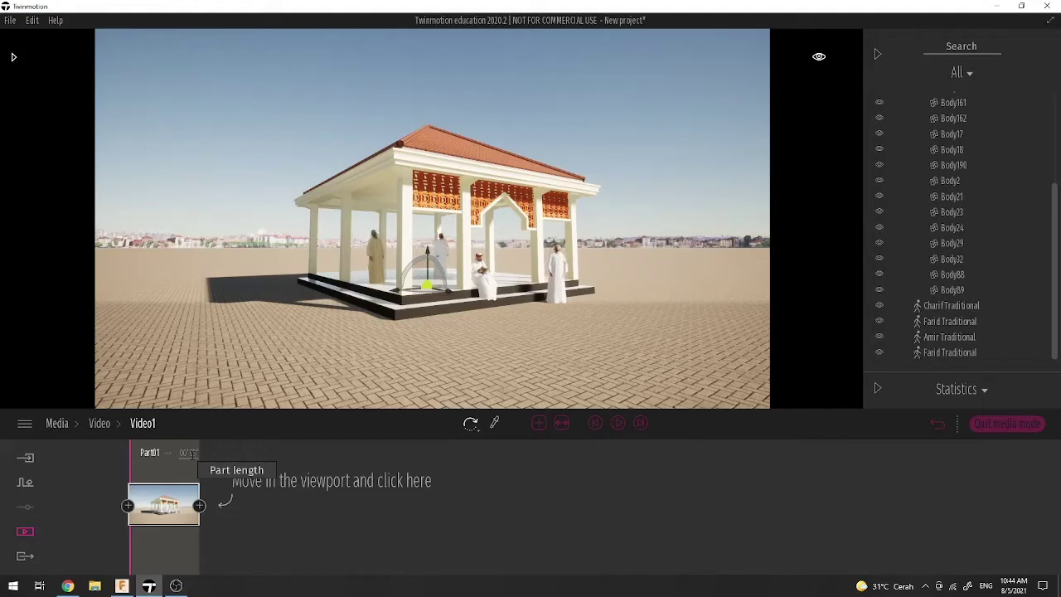
Step: Add a second keyframe to Part01 and re-capture it with the camera orbited to face the pavilion's front
click(207, 512)
mouse_move(221, 490)
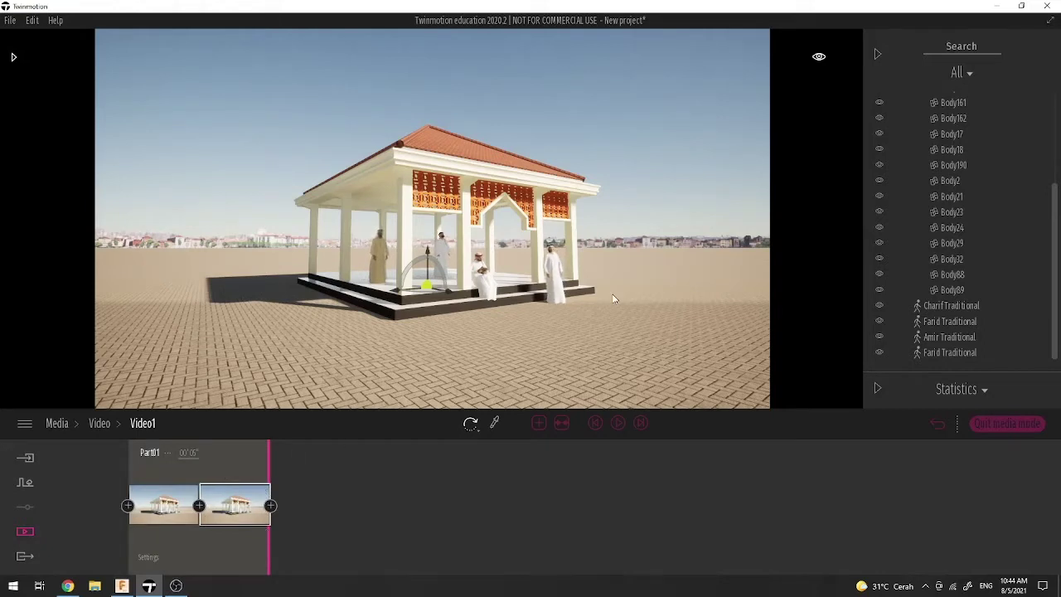
click(819, 58)
click(817, 91)
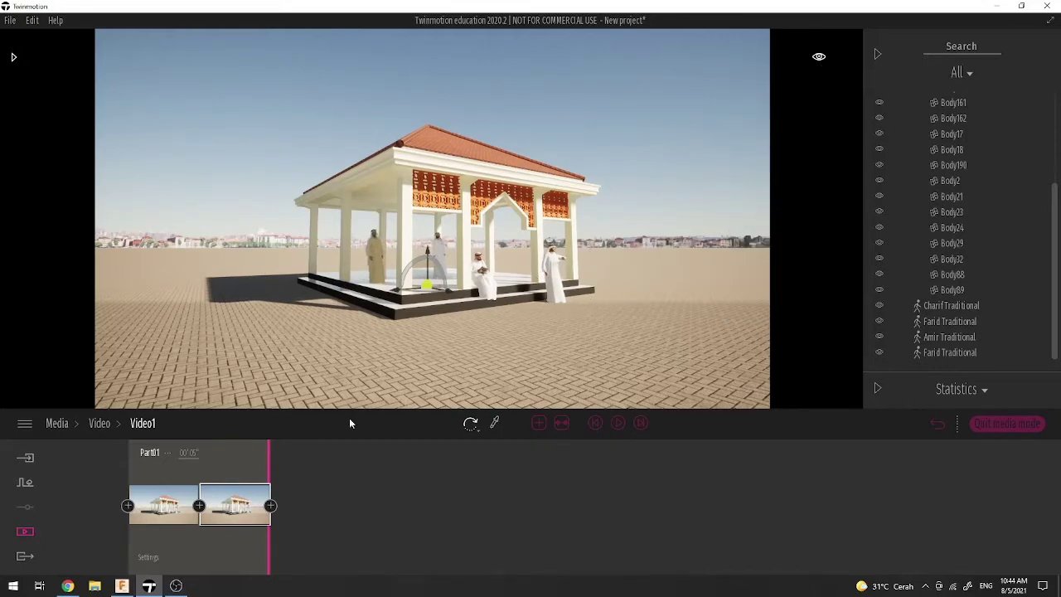
drag(505, 292, 694, 263)
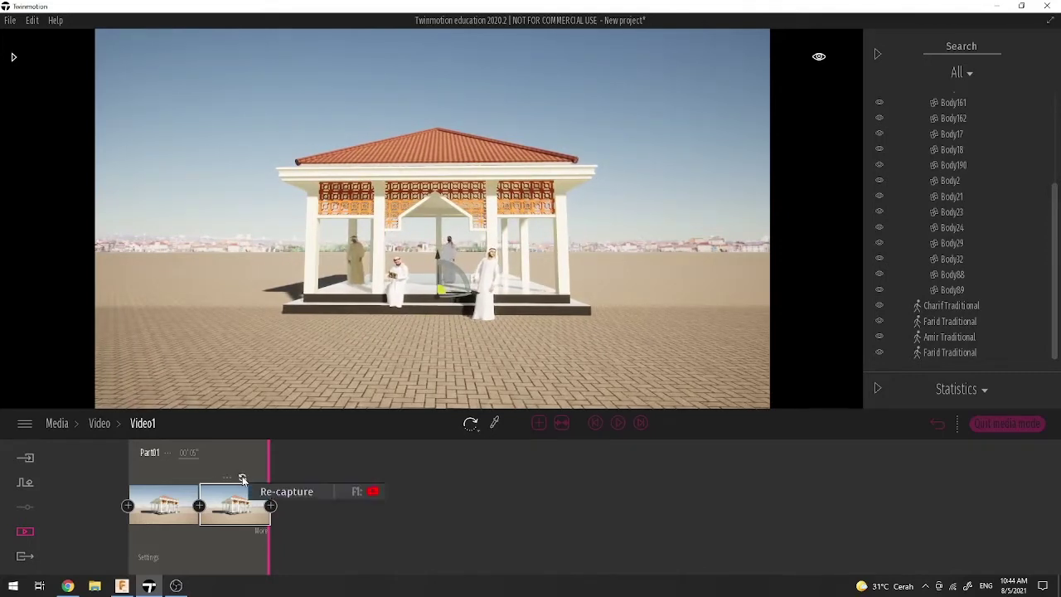
click(241, 478)
click(227, 479)
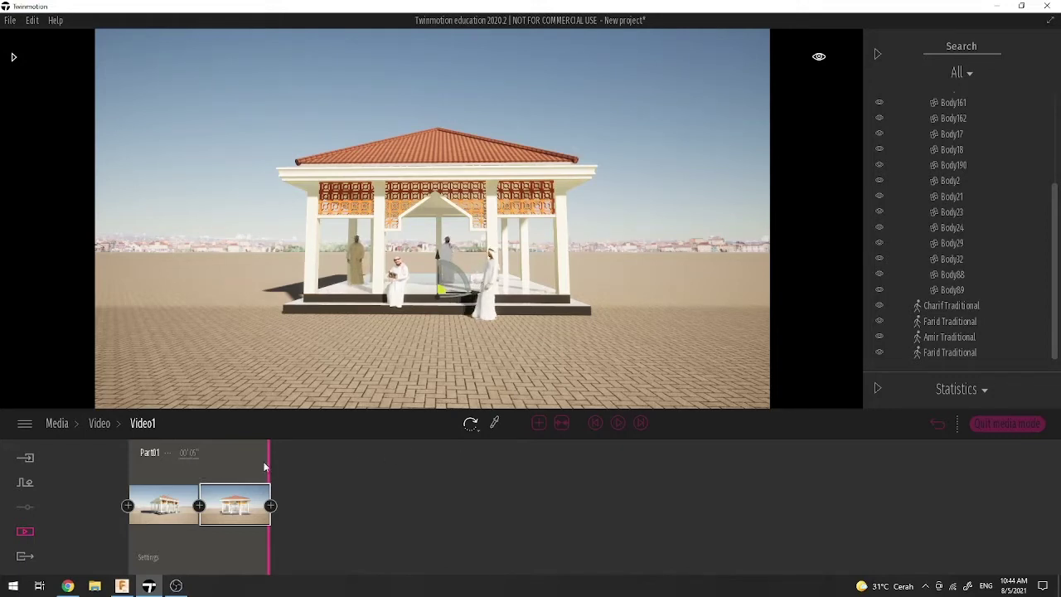
Step: Play Part01 back from its start to check the camera movement
click(595, 424)
click(618, 424)
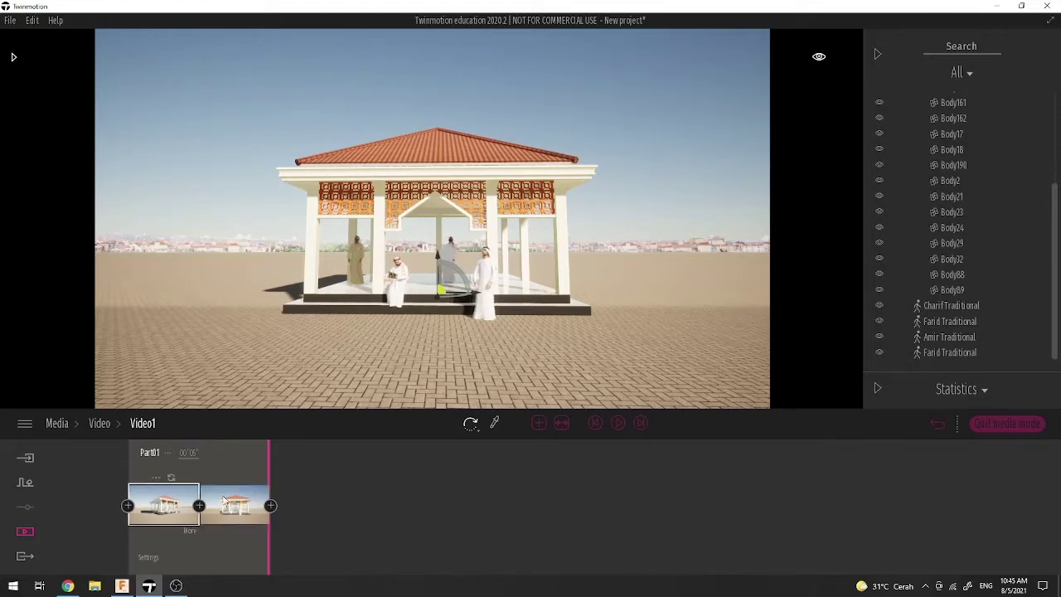
mouse_move(247, 520)
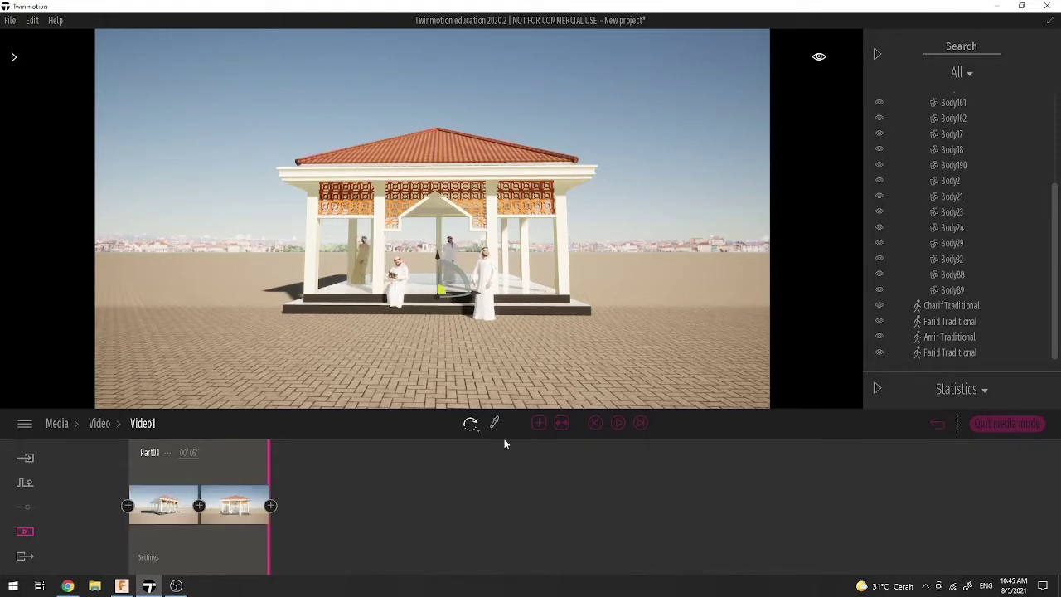
Step: Add a second video part, re-capture its first keyframe from the pavilion's other front corner, and set its length to 5 seconds
click(539, 423)
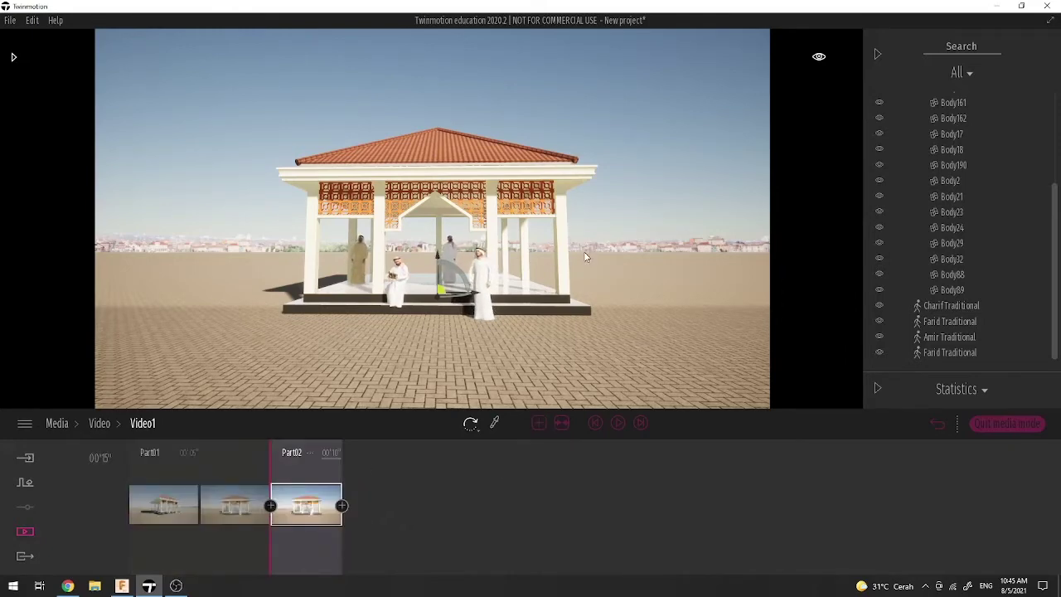
drag(584, 252, 316, 268)
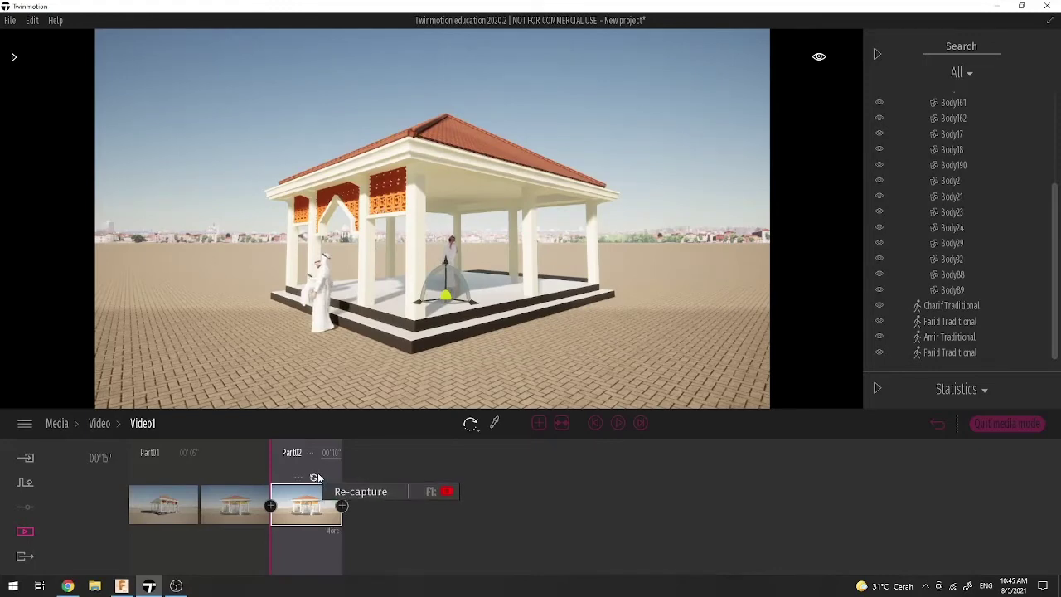
click(316, 477)
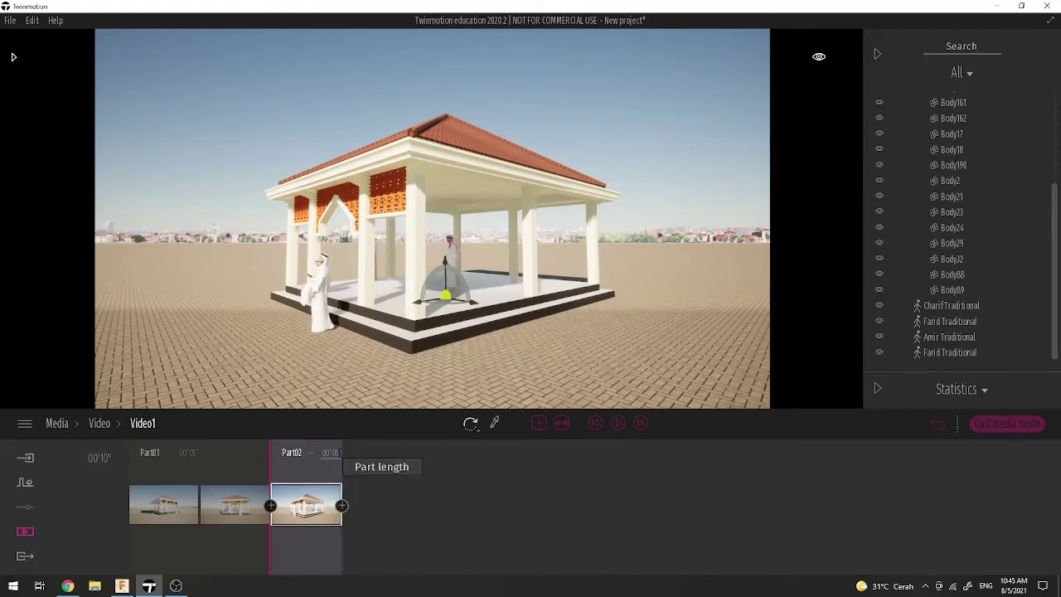
Step: Add an end keyframe to Part02, re-capture it from a raised view over the opposite front corner, and play the video back
click(341, 506)
shift+middle_drag(412, 291, 546, 358)
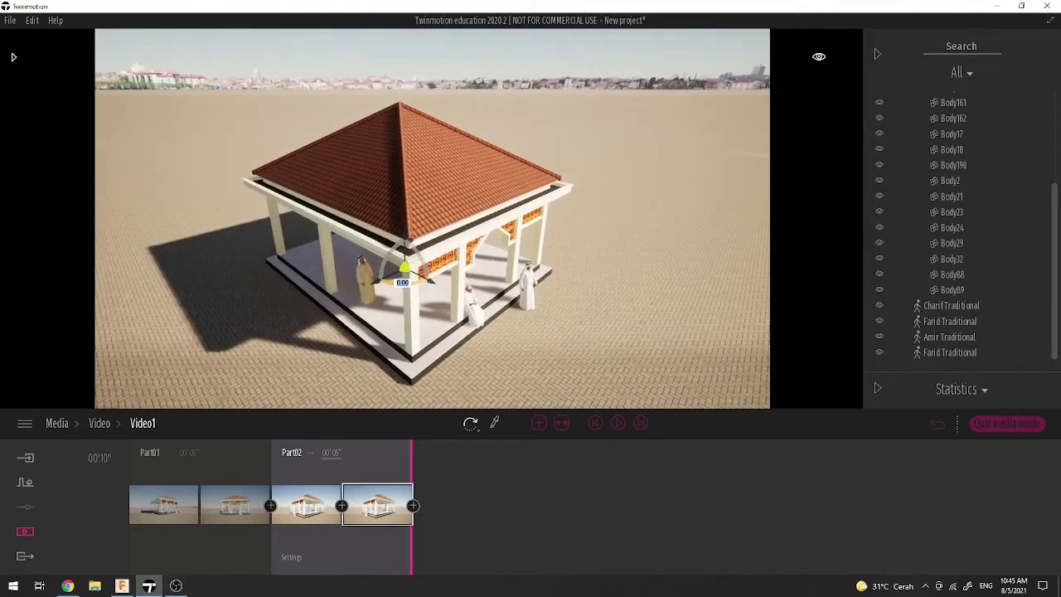
click(385, 478)
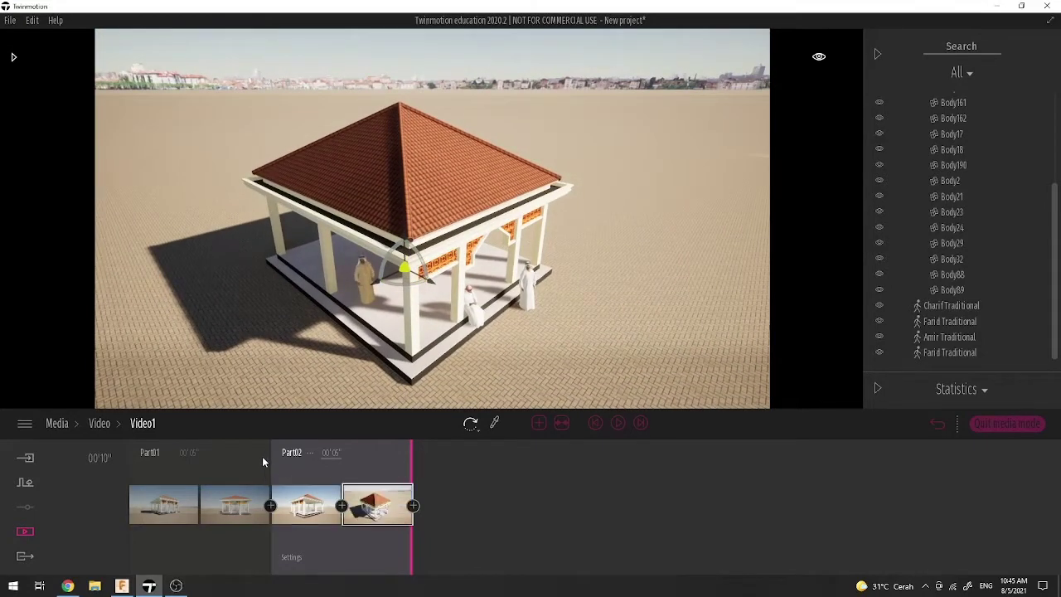
click(596, 424)
click(617, 423)
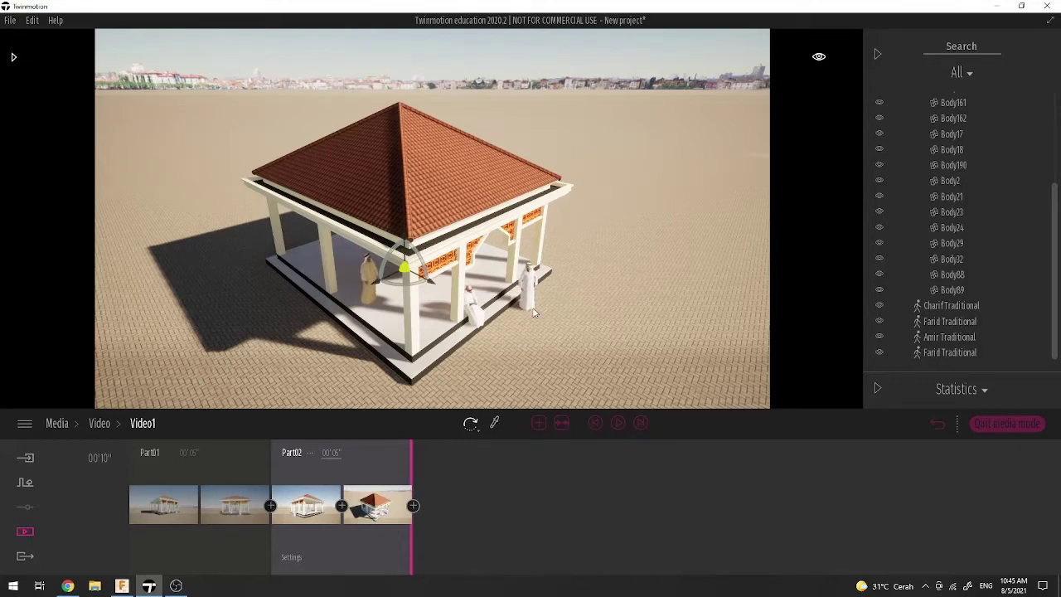
Step: Place an Ali Traditional animated human on the paving outside the pavilion's front, and move him farther back
click(15, 58)
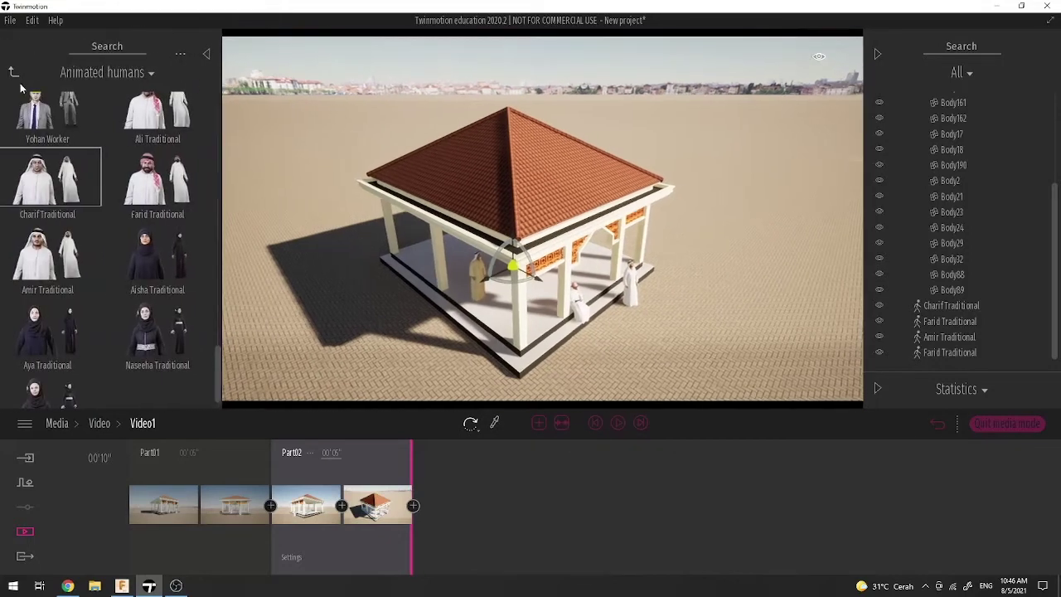
mouse_move(154, 176)
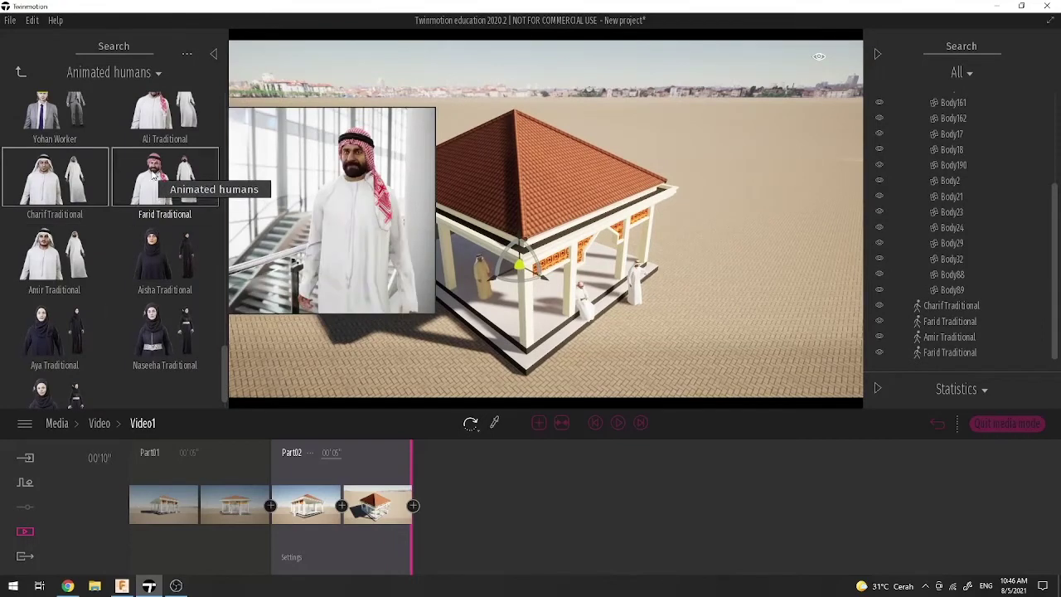
drag(154, 176, 769, 370)
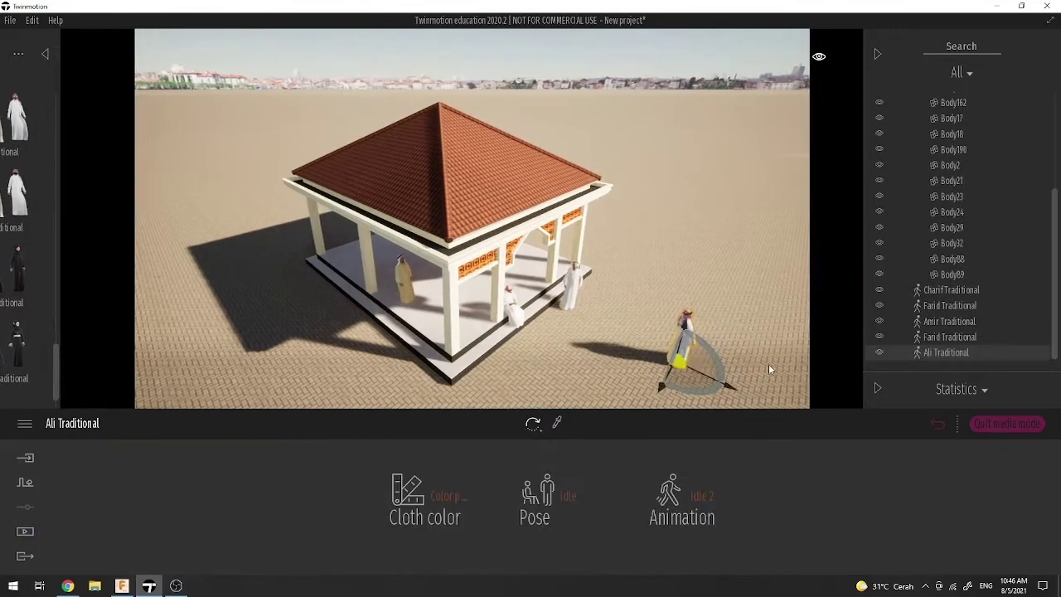
drag(676, 392, 658, 298)
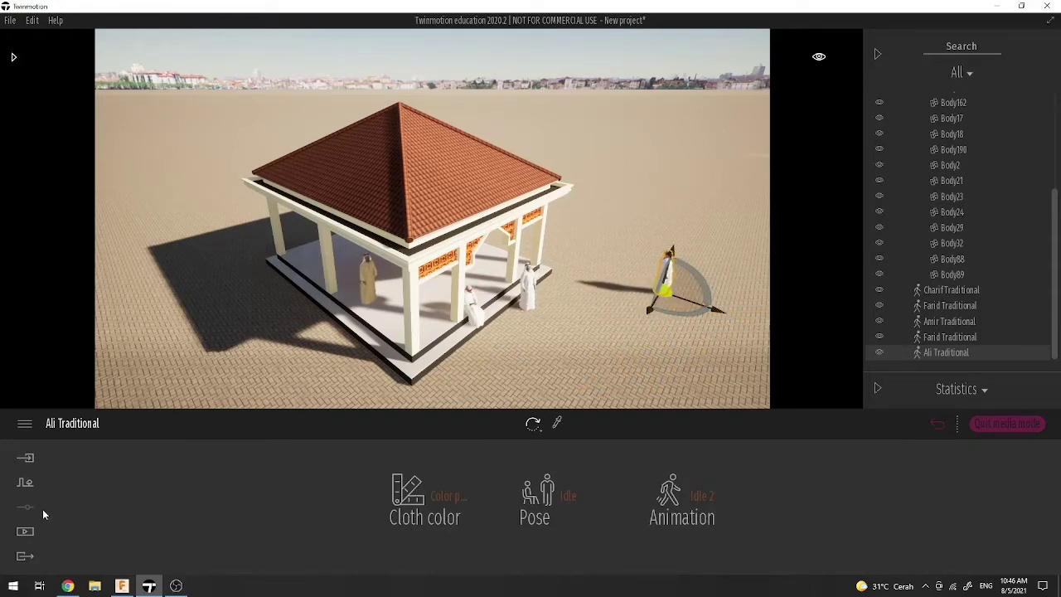
Step: Add a third part to Video1 and re-capture its first keyframe from a low view with Ali Traditional close in the foreground
click(25, 531)
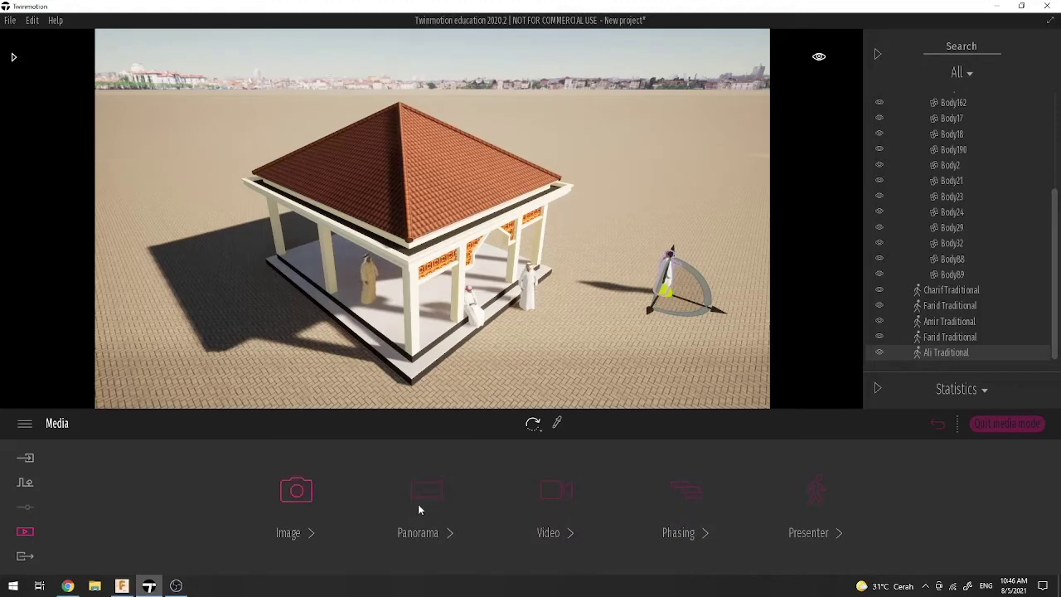
click(558, 491)
click(226, 474)
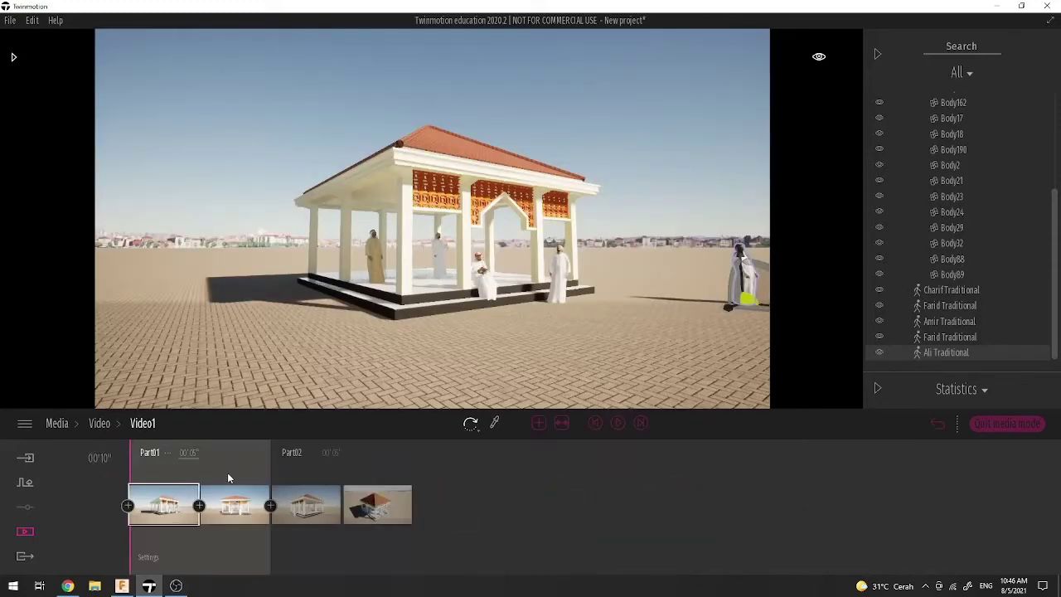
click(406, 473)
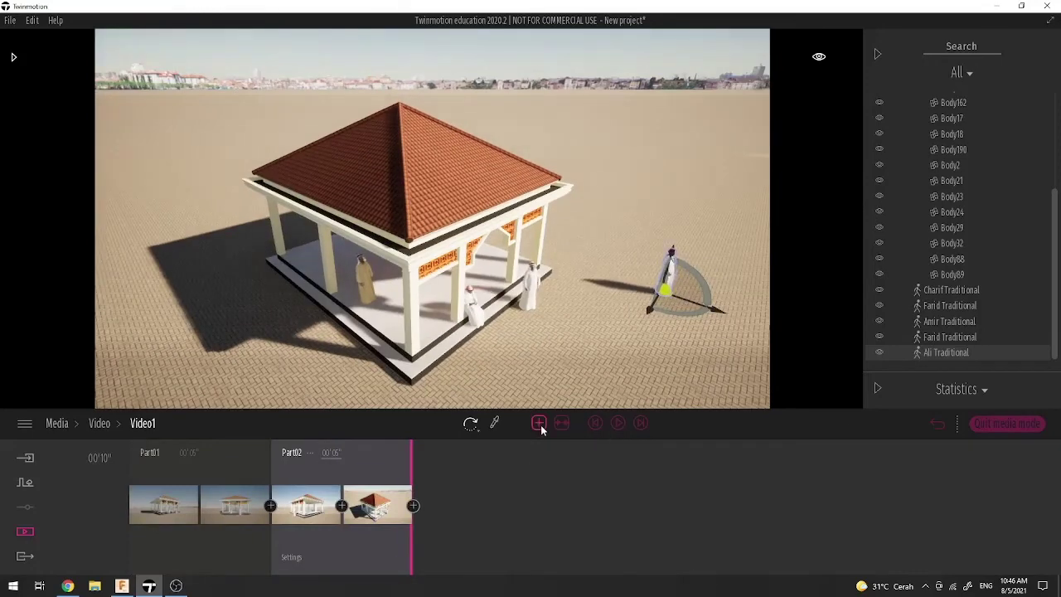
click(540, 425)
drag(578, 308, 497, 256)
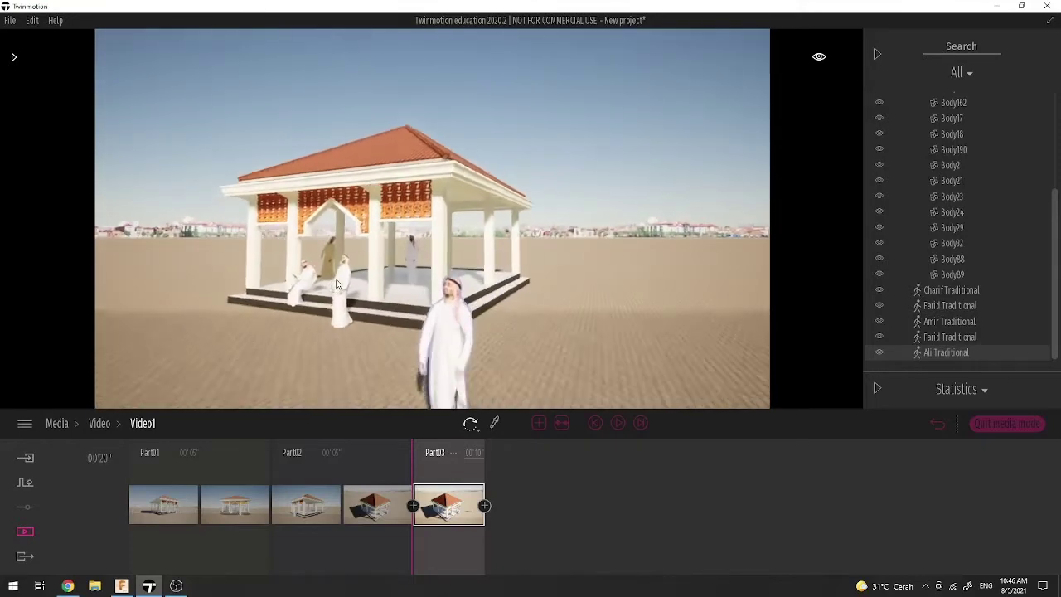
mouse_move(819, 58)
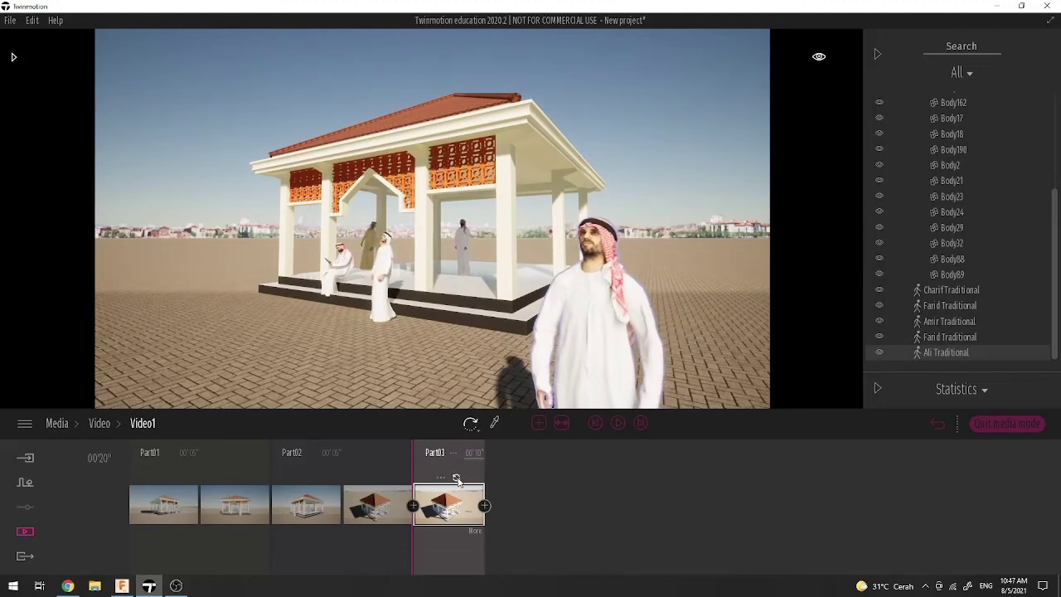
click(457, 479)
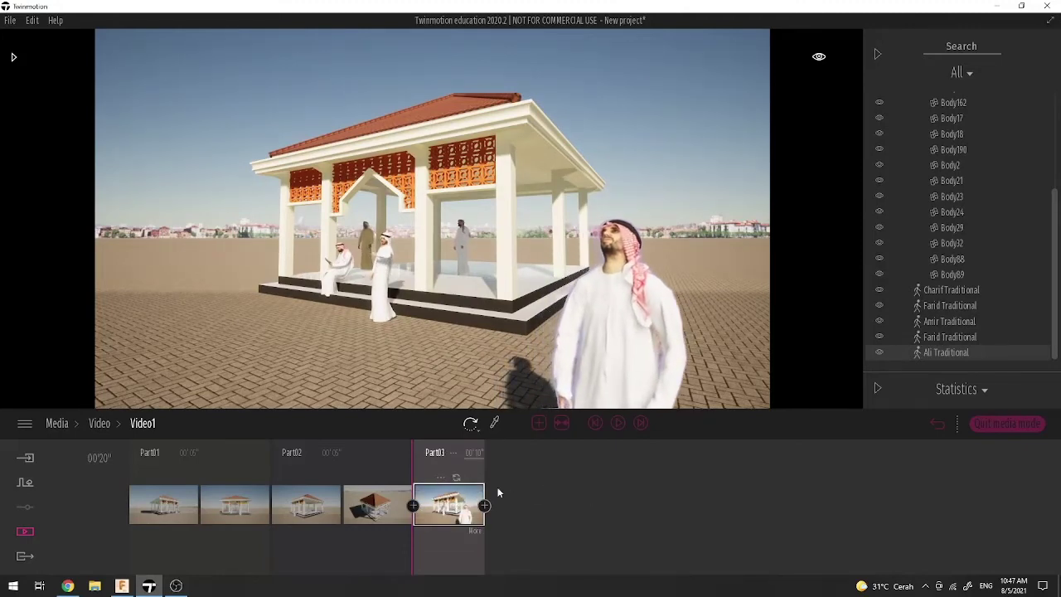
Step: Turn on depth of field for Part03's first keyframe, focus on the foreground man and adjust the aperture
click(475, 531)
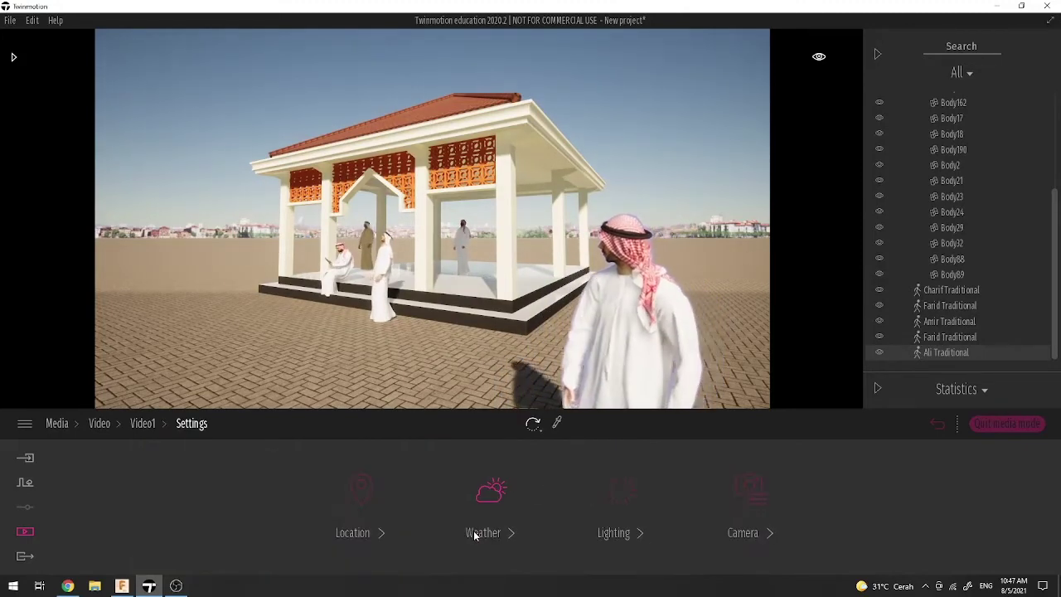
click(763, 531)
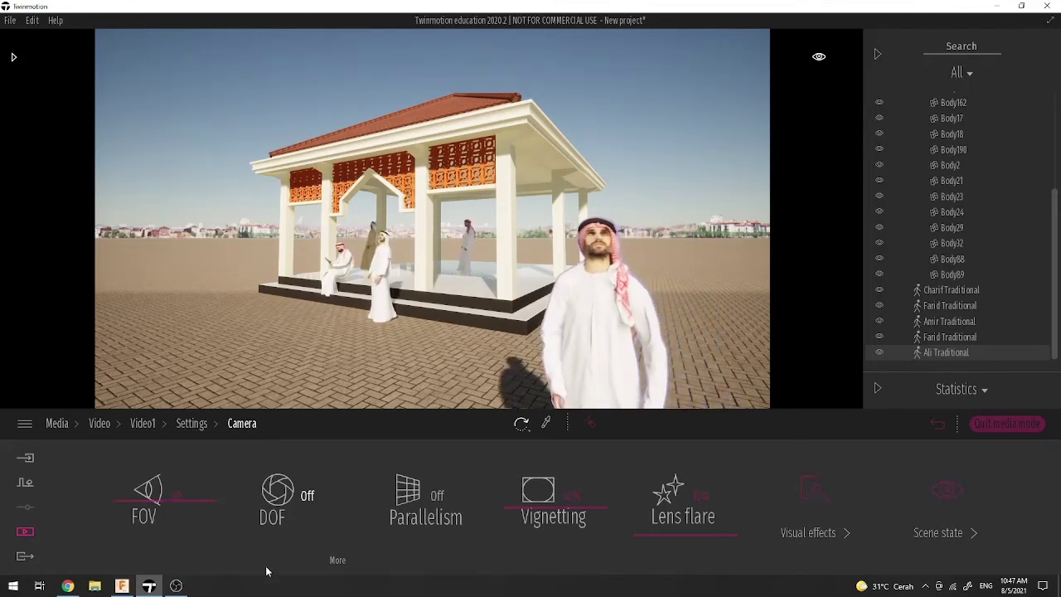
click(313, 494)
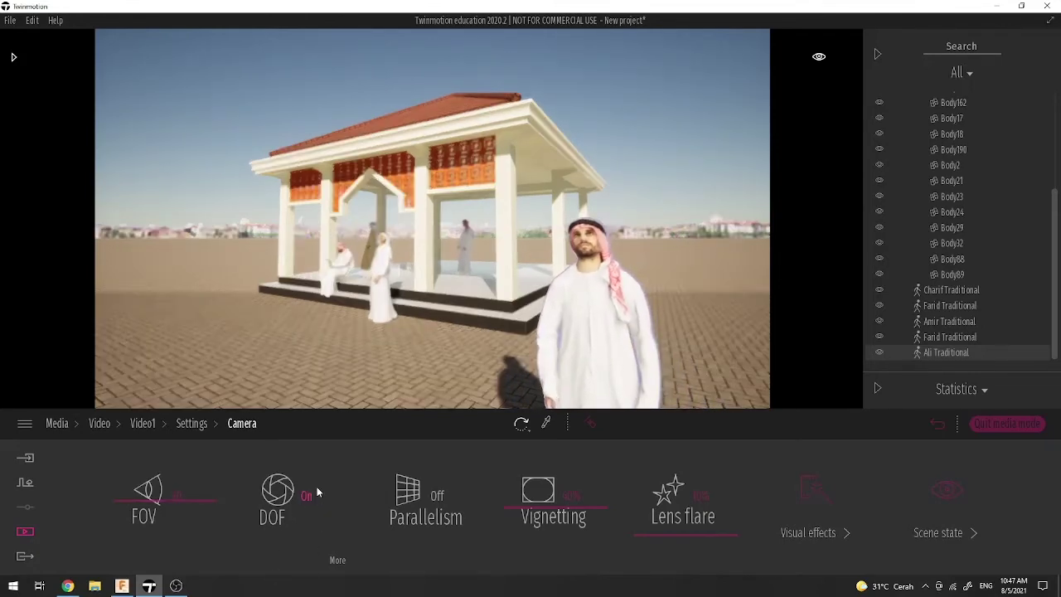
click(336, 561)
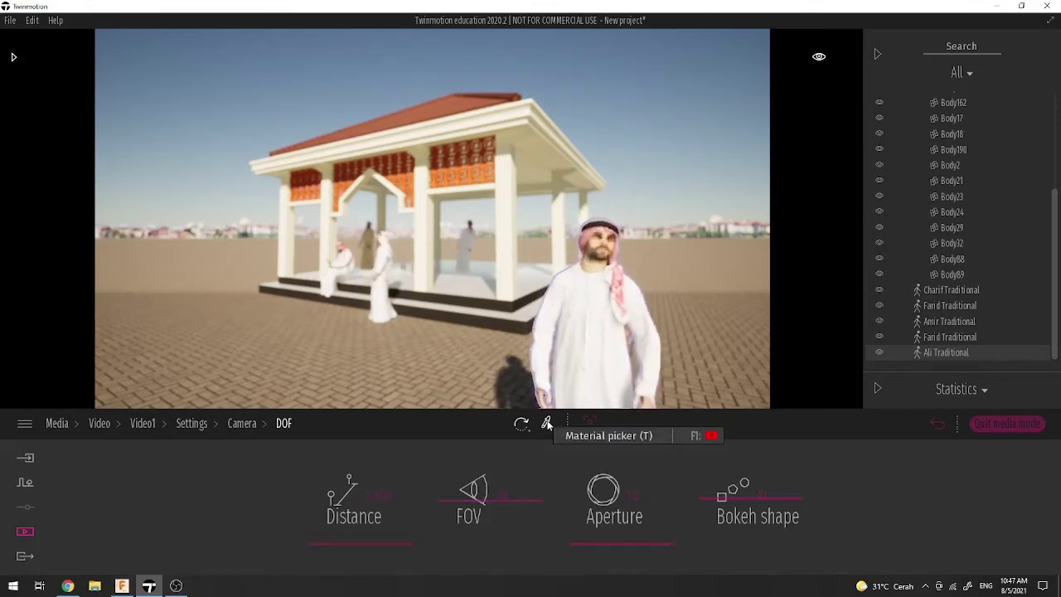
click(588, 424)
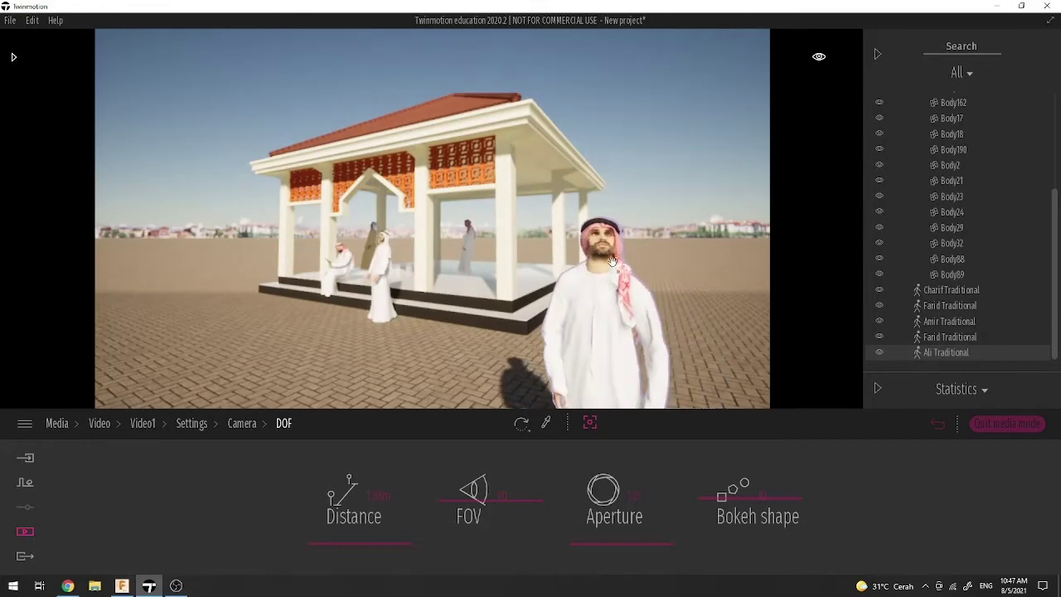
click(522, 275)
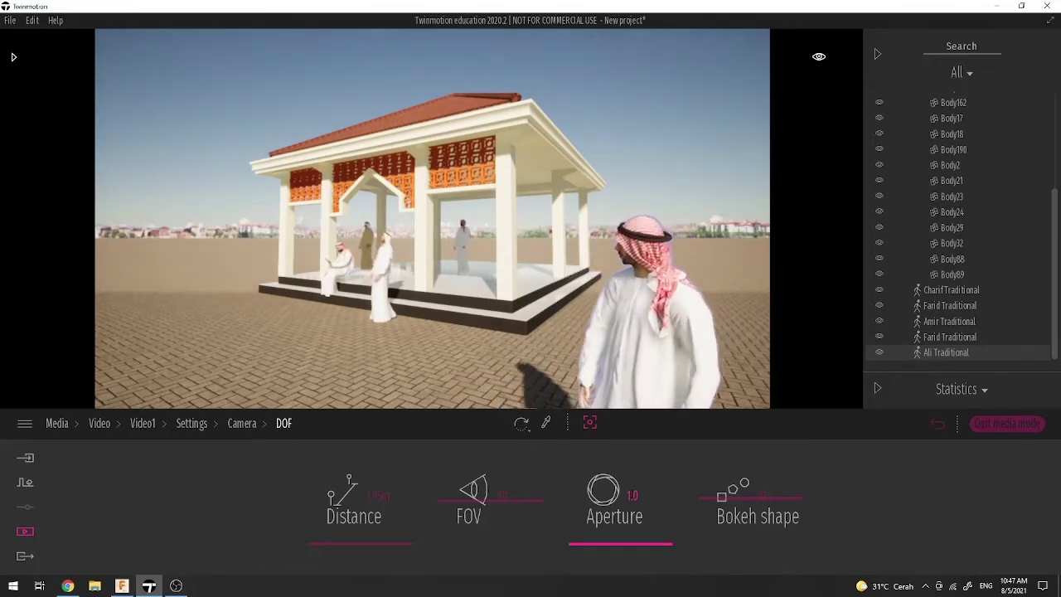
click(632, 495)
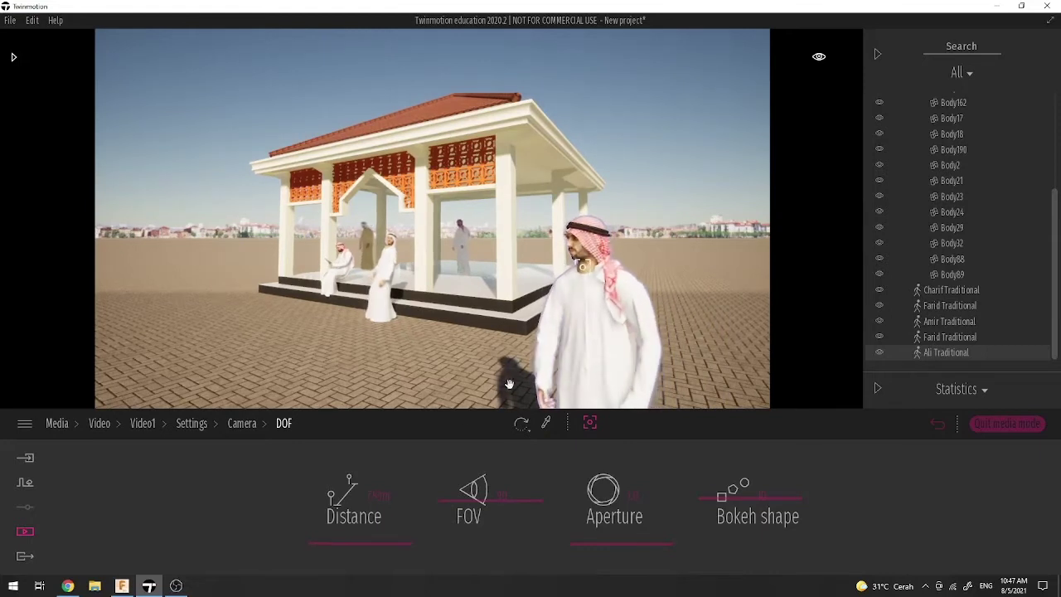
Step: Return to Video1 and re-capture Part03's first keyframe with the camera slightly closer to the man and the pavilion
click(25, 532)
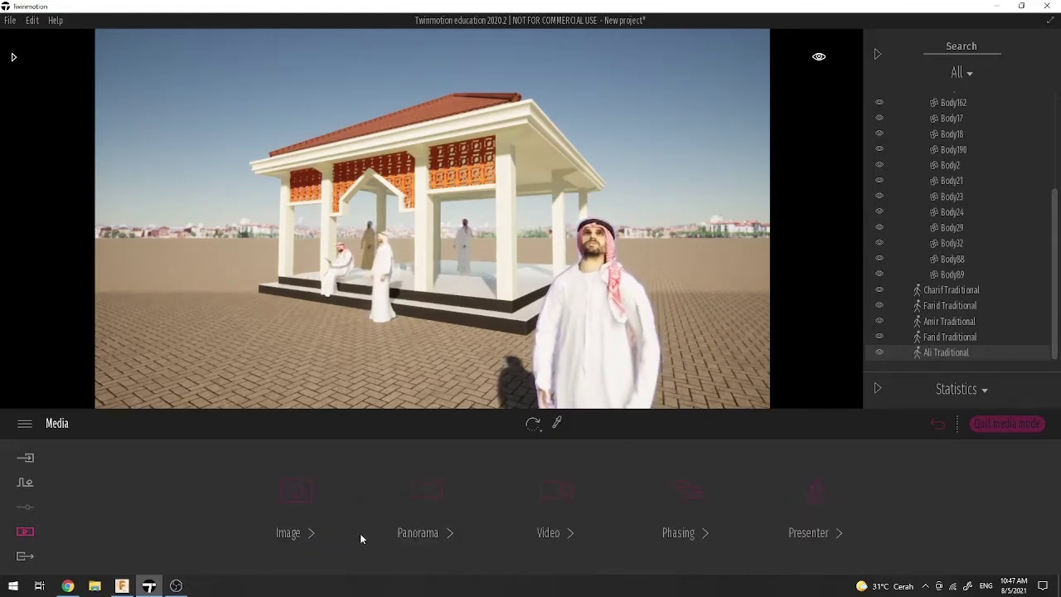
click(557, 491)
click(225, 477)
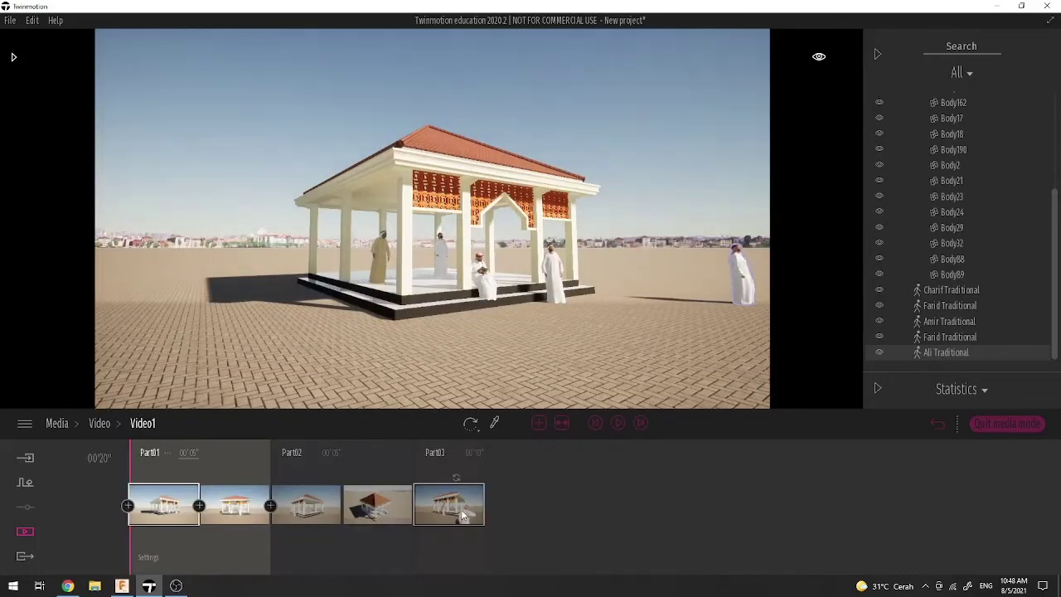
click(463, 515)
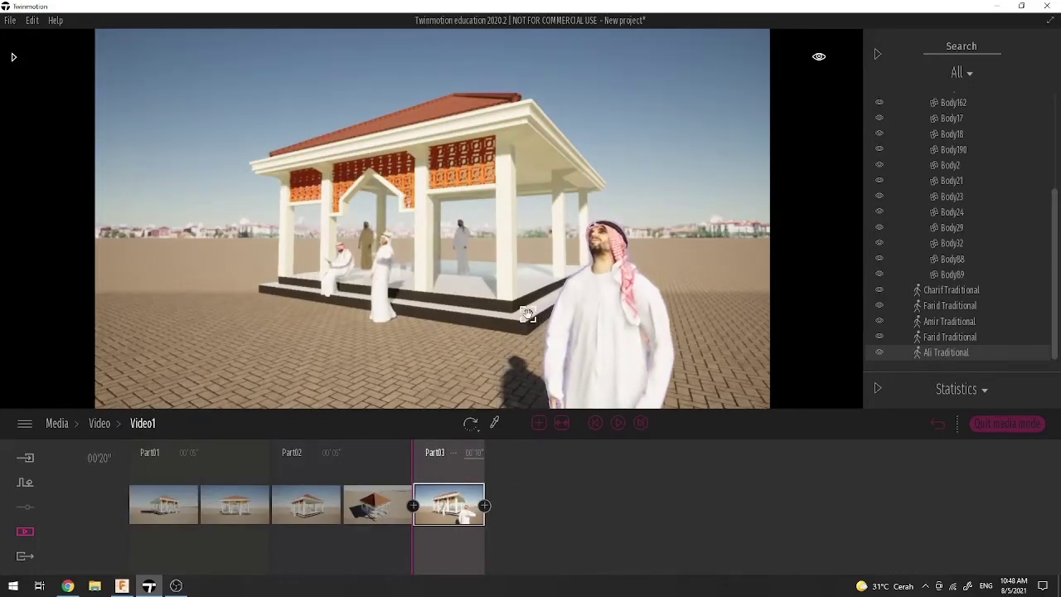
scroll(531, 314, up, 2)
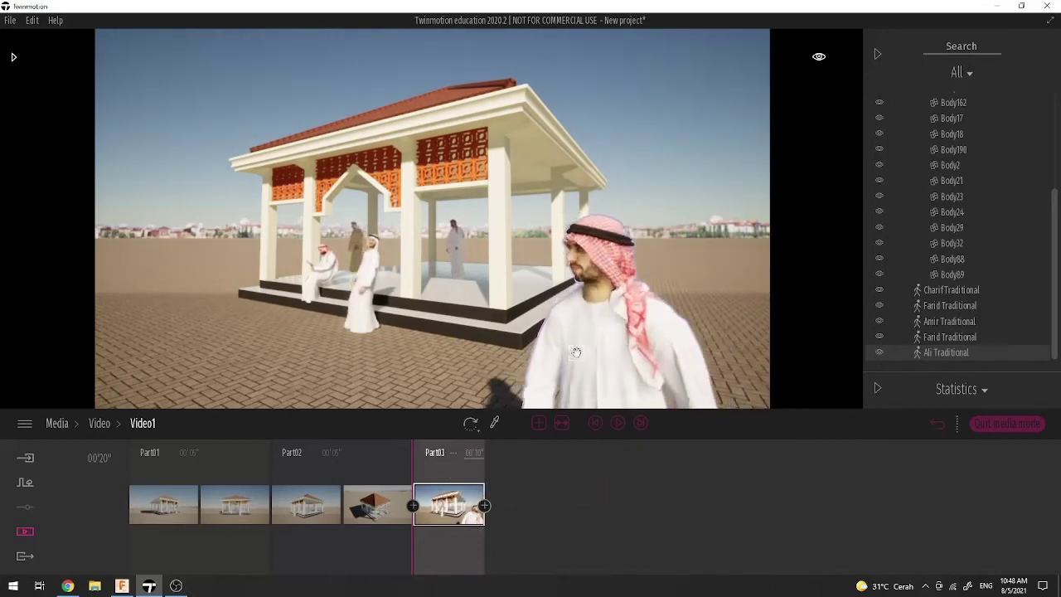
Step: Refocus the first Part03 keyframe's depth of field on the foreground man at a distance of 1.27 m
click(475, 533)
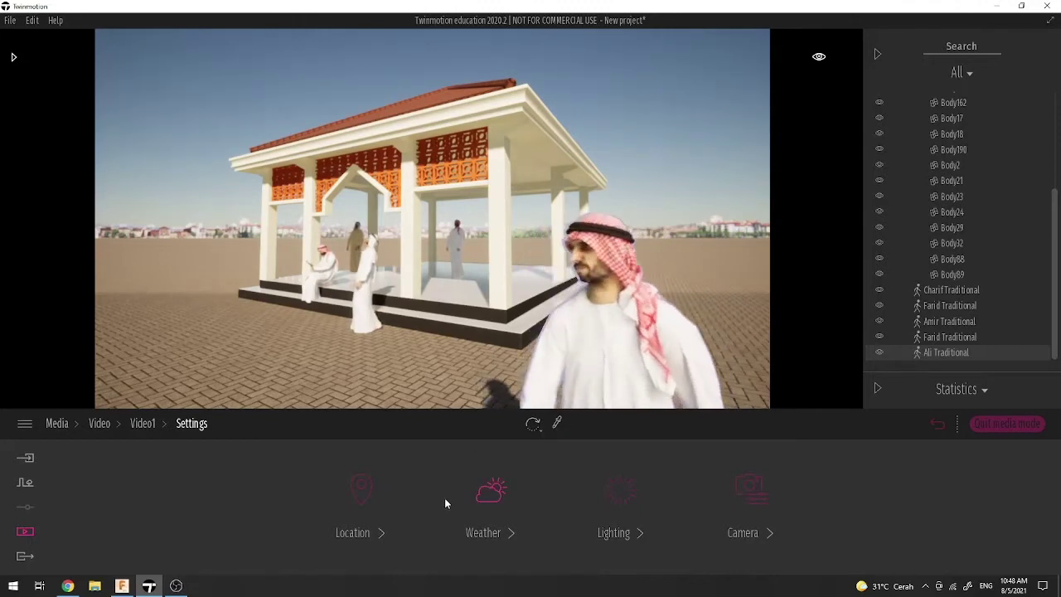
click(750, 507)
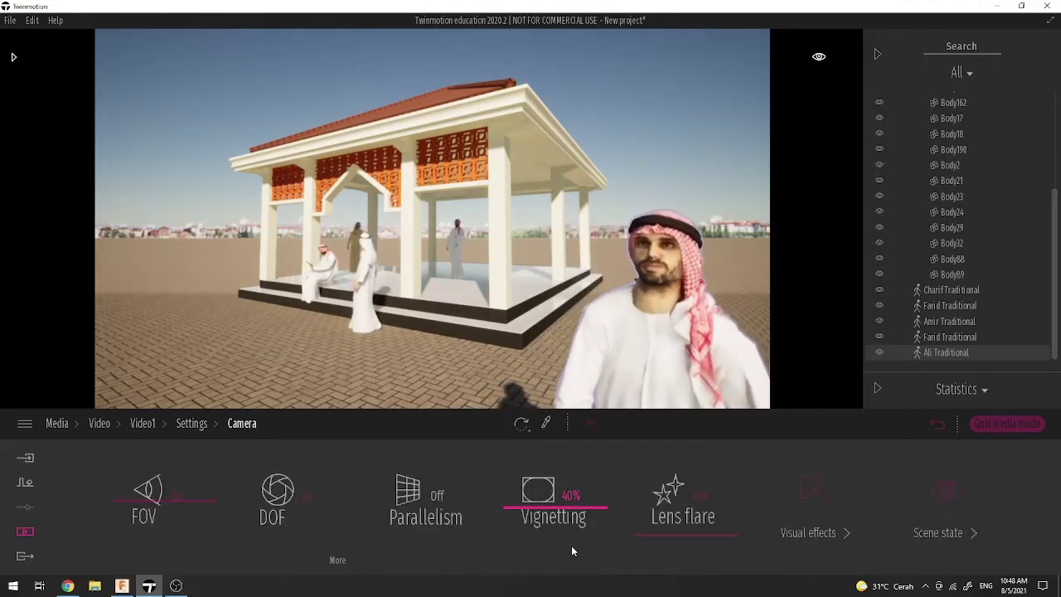
click(278, 502)
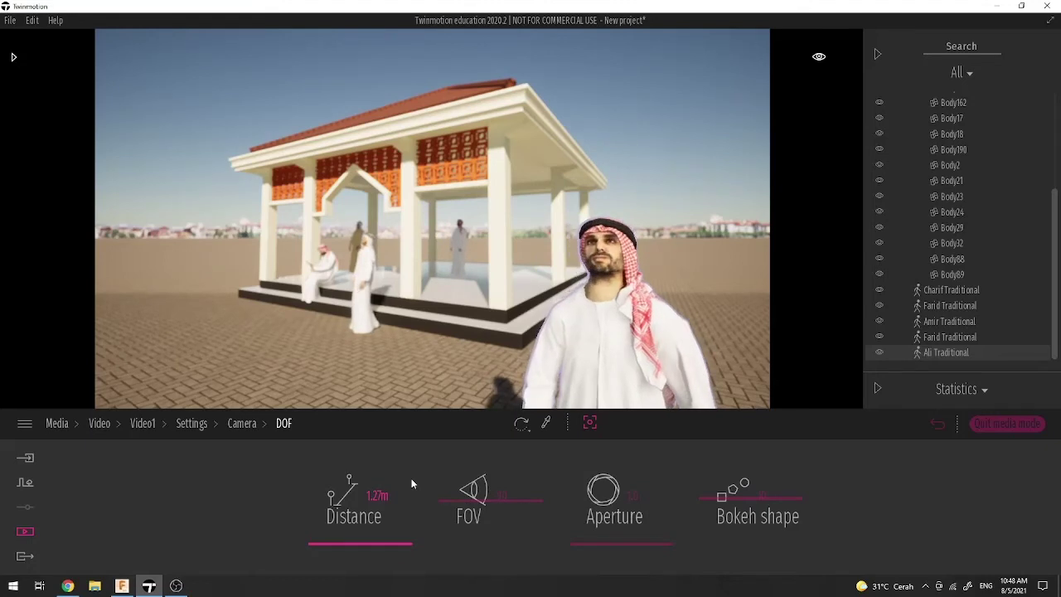
click(242, 424)
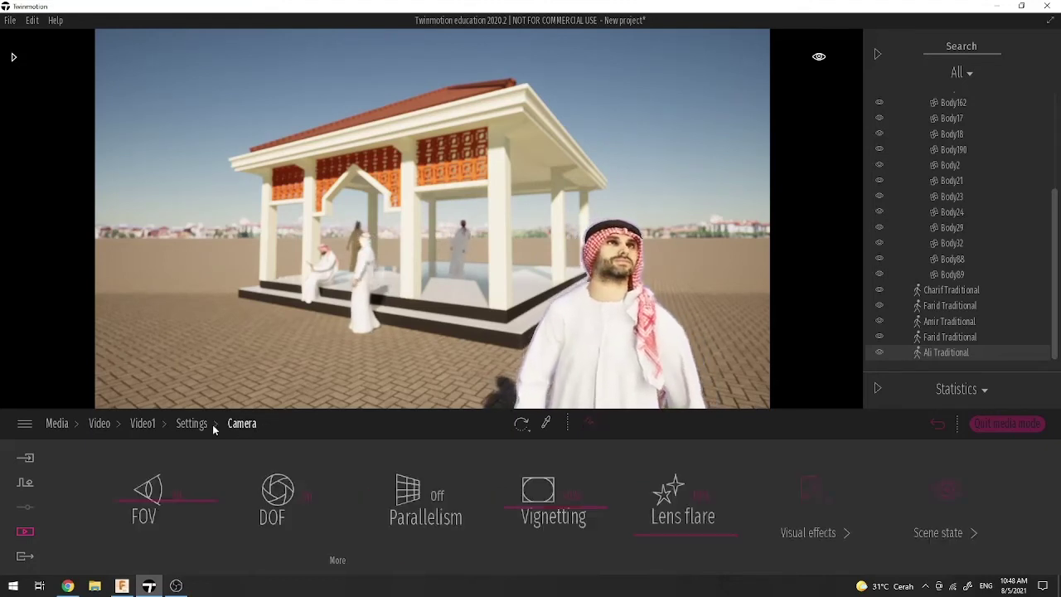
click(192, 424)
click(142, 424)
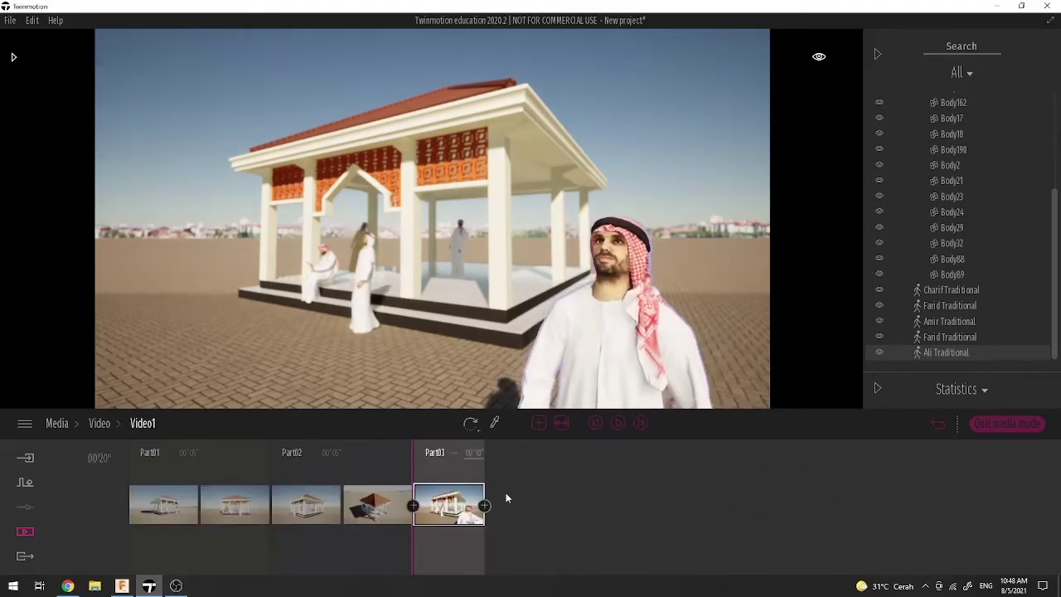
Step: Add a second keyframe to Part03 from the same view and set the part's length to 4 seconds
click(486, 506)
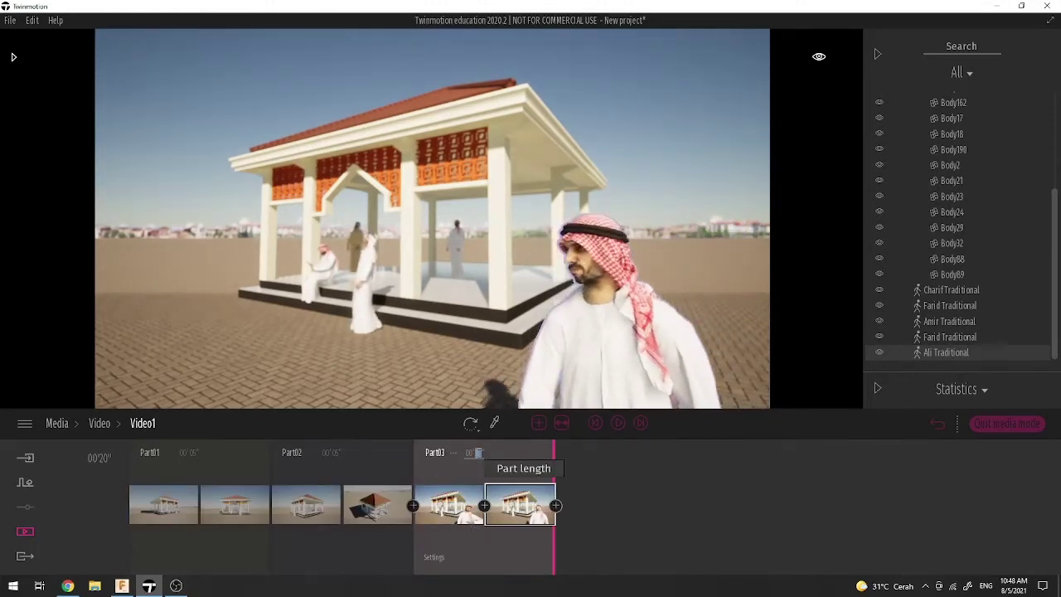
text(4)
key(Return)
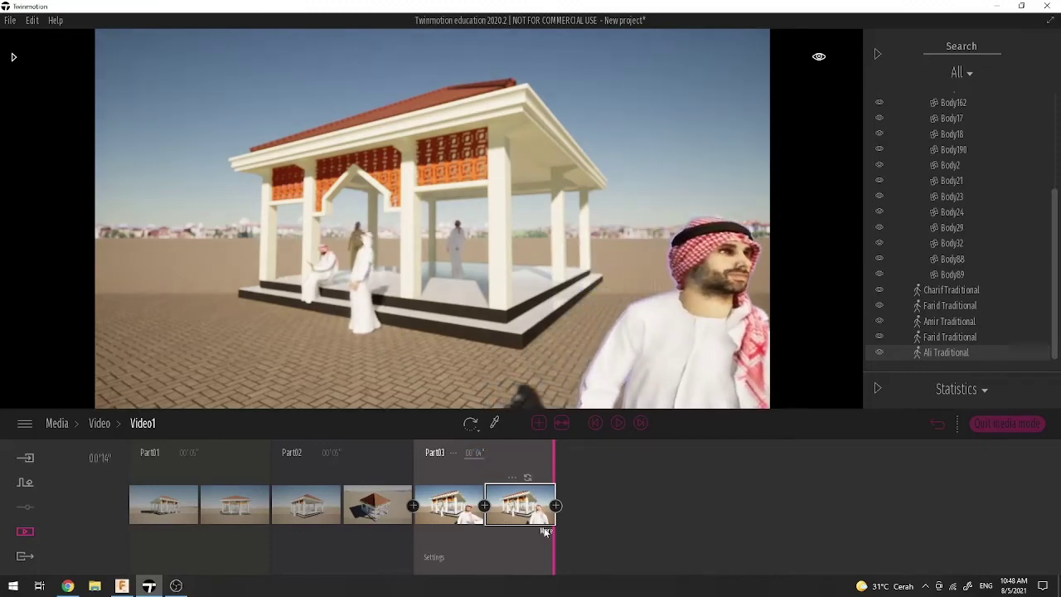
Step: Set the depth of field focus of Part03's second keyframe on the pavilion behind the man
click(545, 531)
click(751, 494)
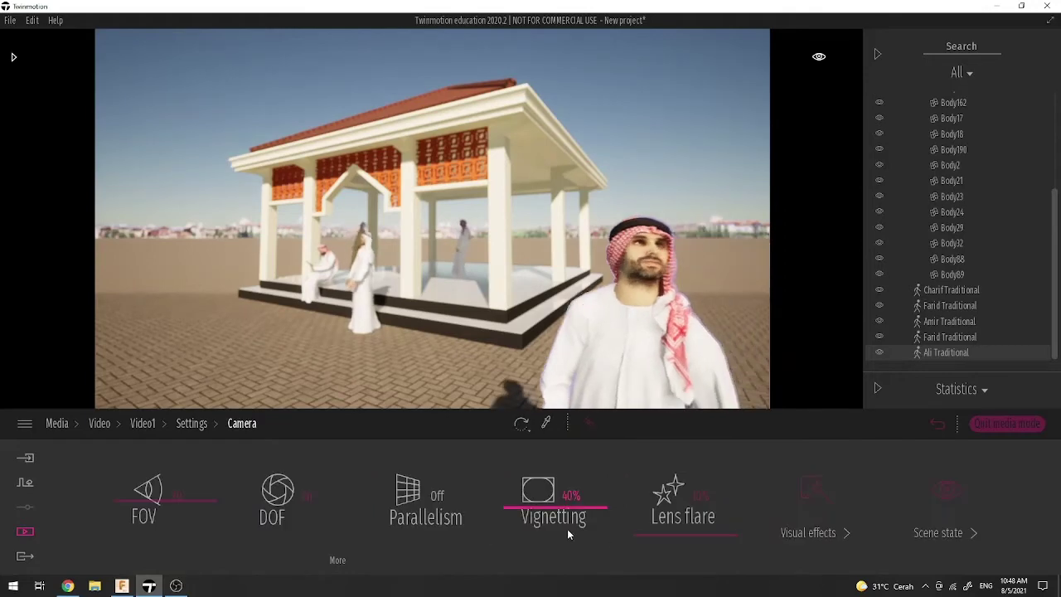
click(337, 560)
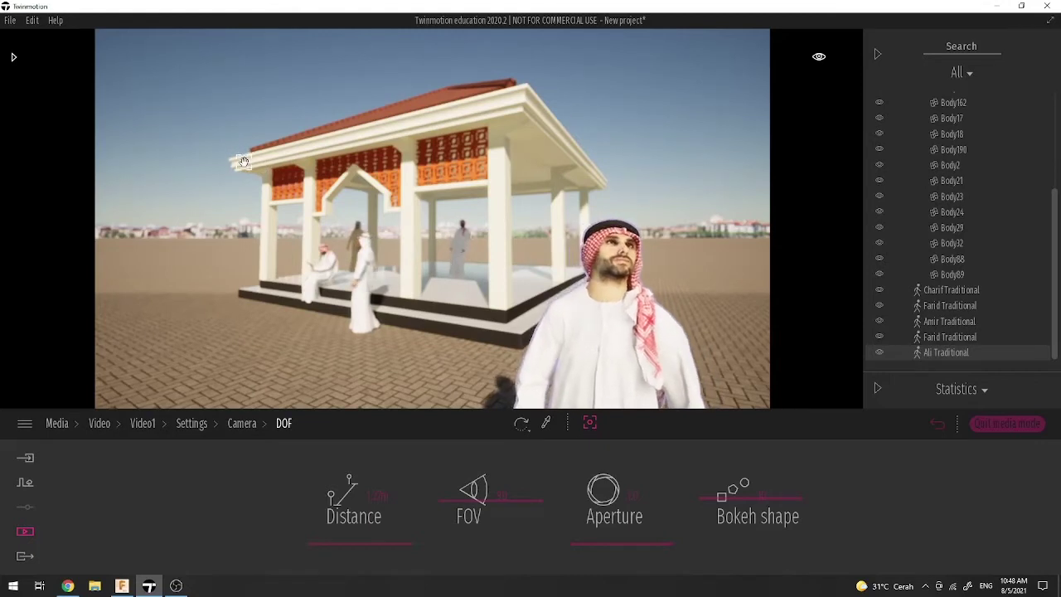
click(145, 425)
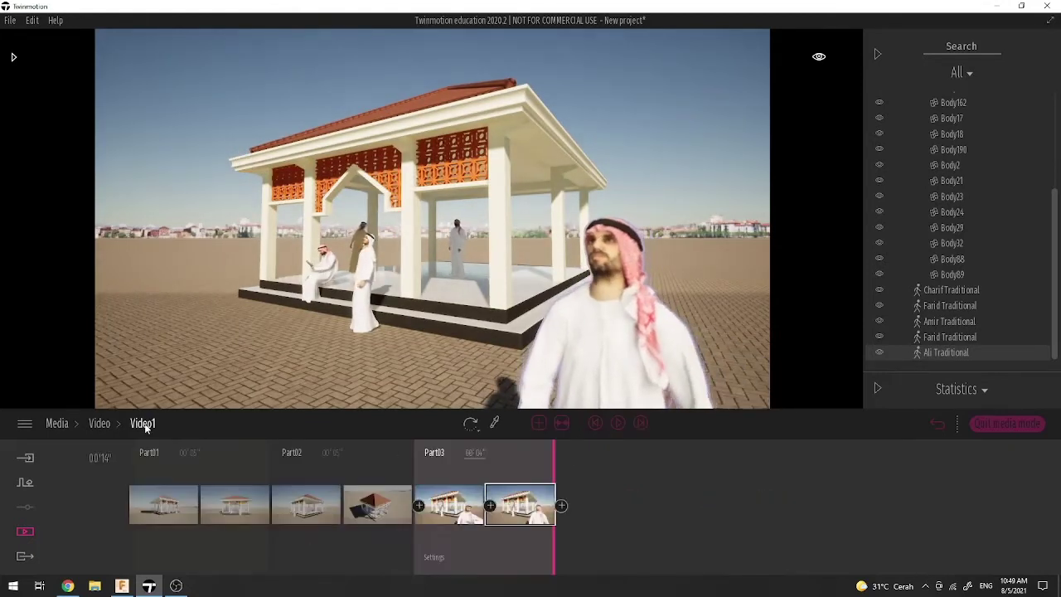
Step: Compare the two Part03 keyframes and play the part from its start to check the focus shift
click(464, 507)
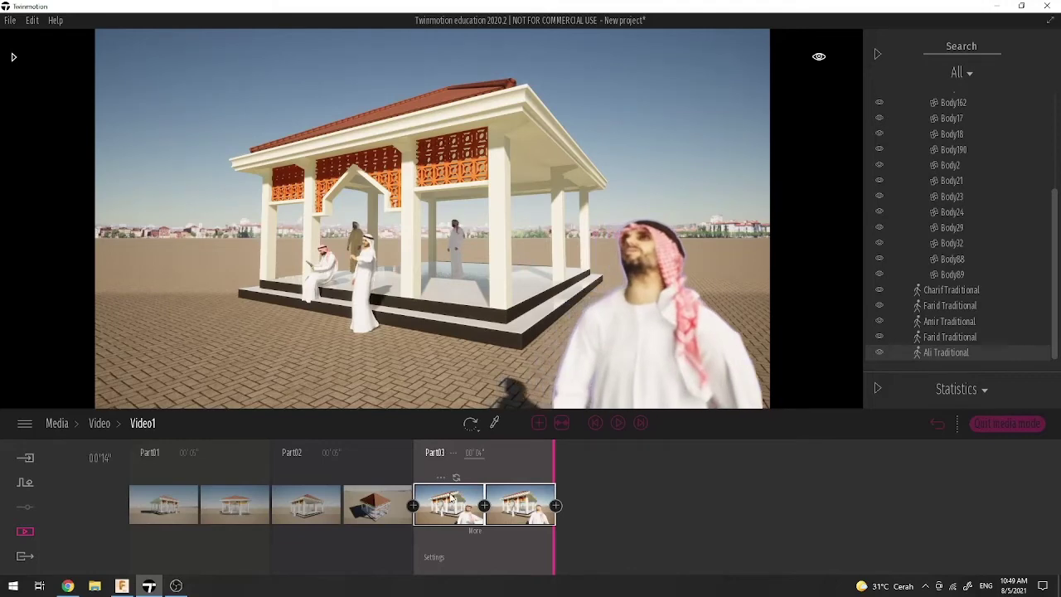
click(499, 512)
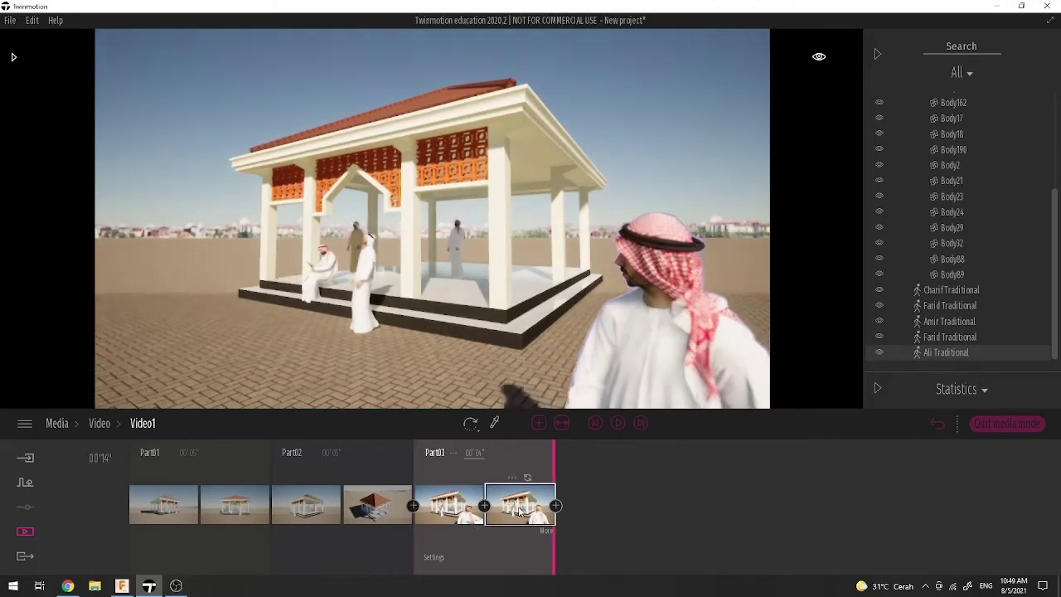
click(468, 504)
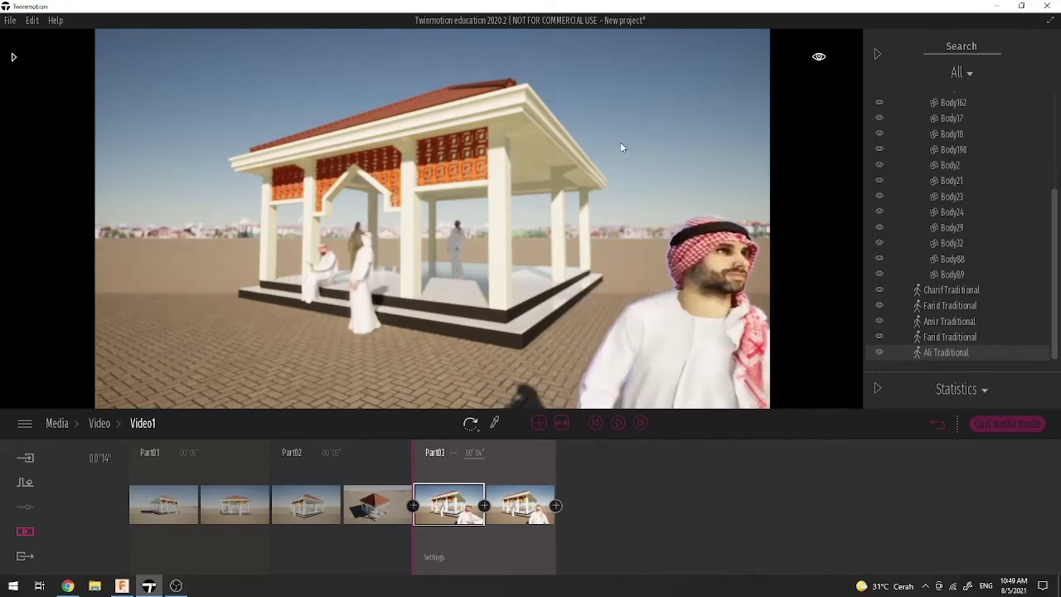
click(618, 424)
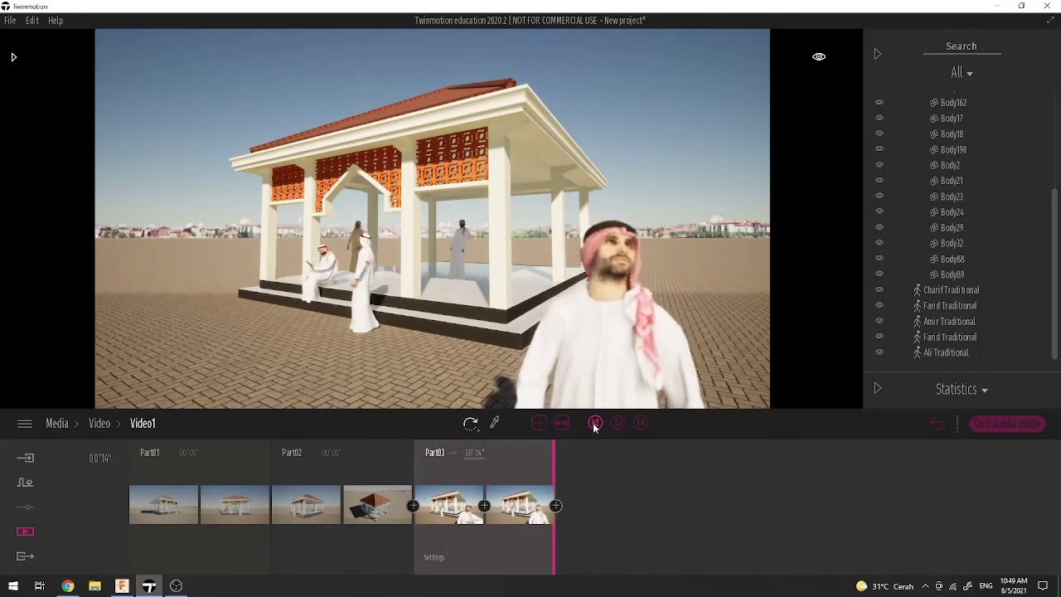
Step: Replay Part03 from its start and insert a third keyframe between its two existing keyframes
click(595, 423)
click(618, 424)
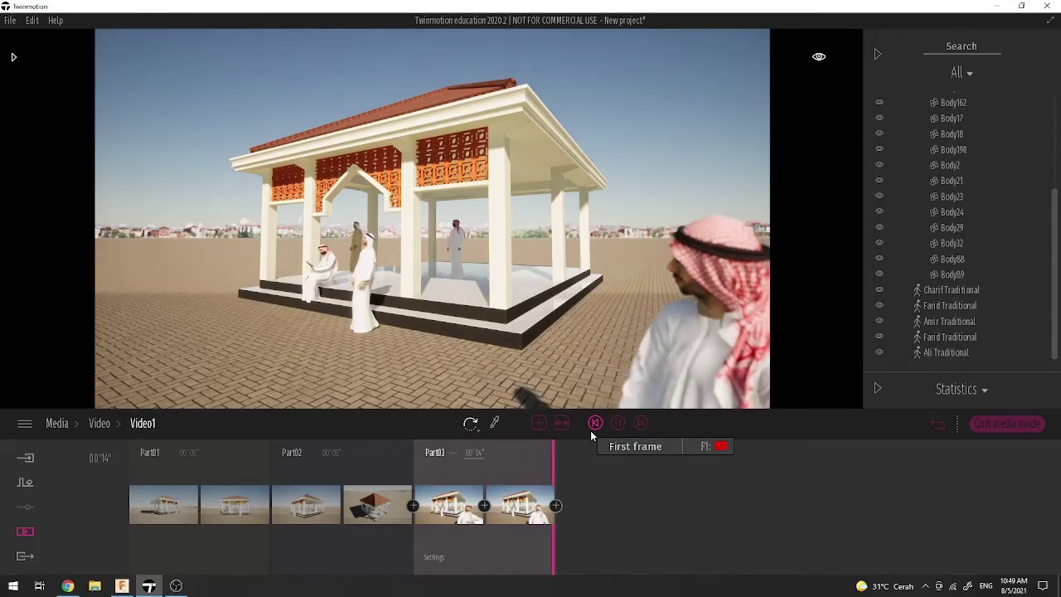
click(484, 506)
mouse_move(508, 496)
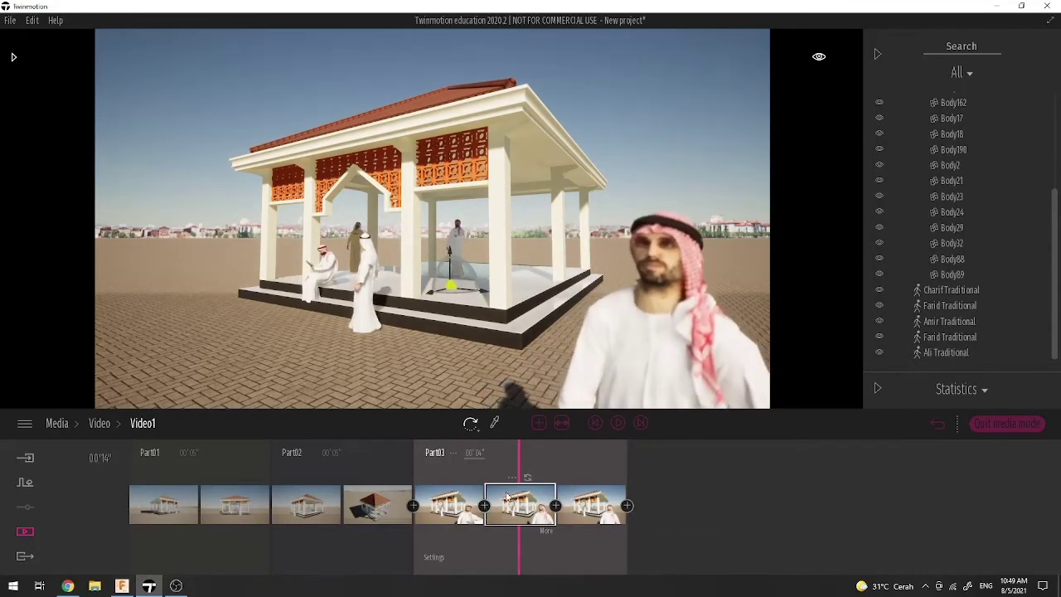
Step: Scrub through Part03 and the end of Part02 to examine the focus transition around the inserted keyframe
drag(431, 473, 544, 479)
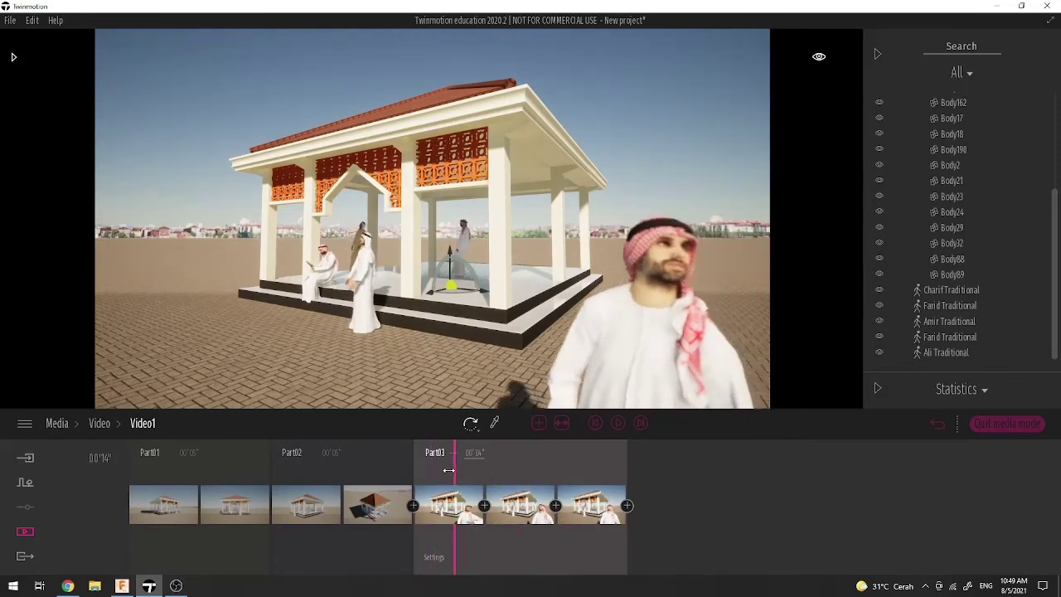
click(406, 465)
click(387, 463)
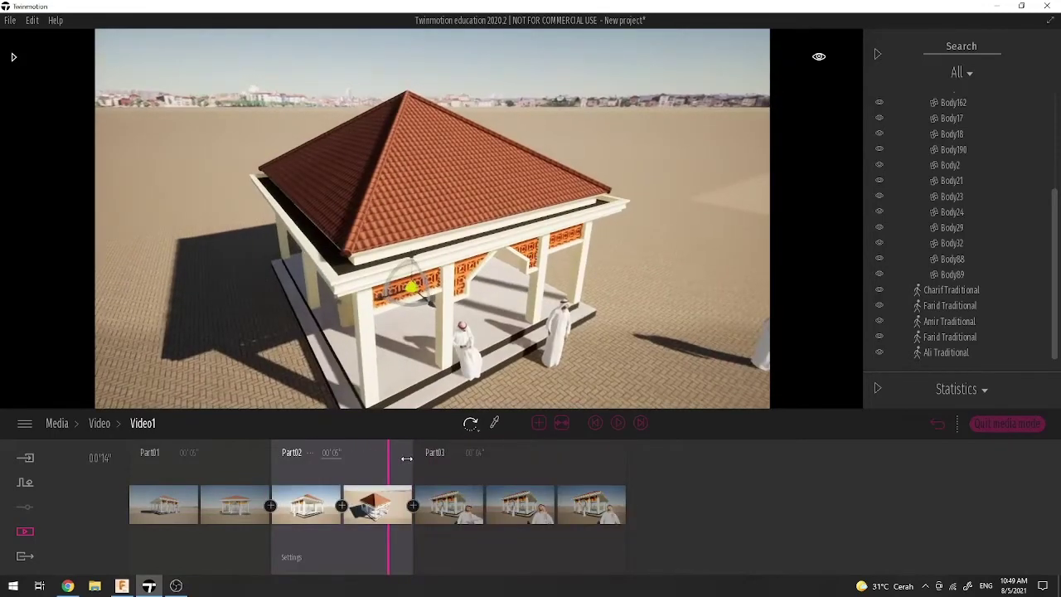
click(425, 466)
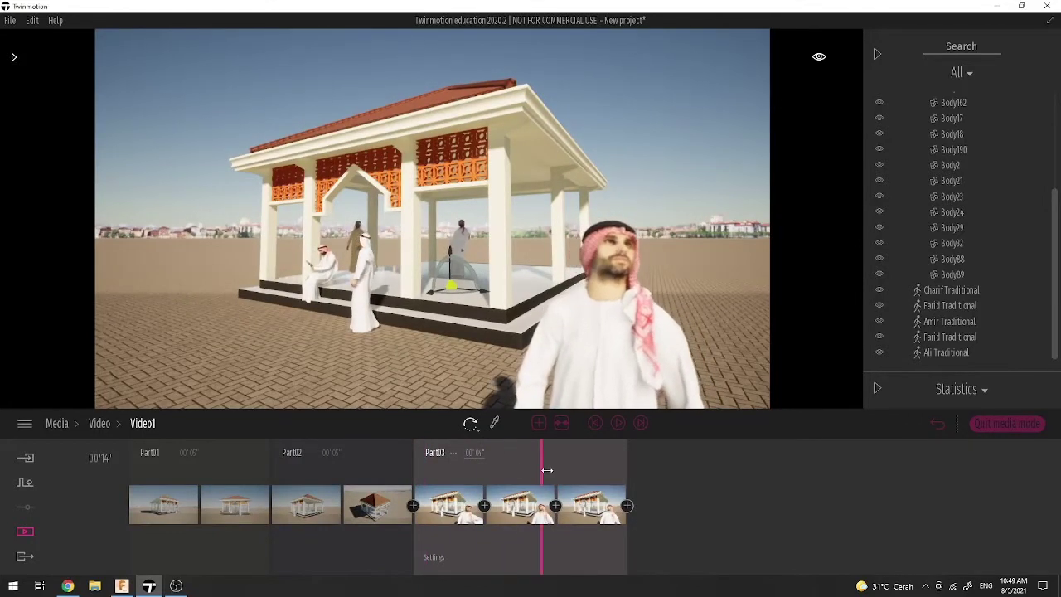
click(474, 469)
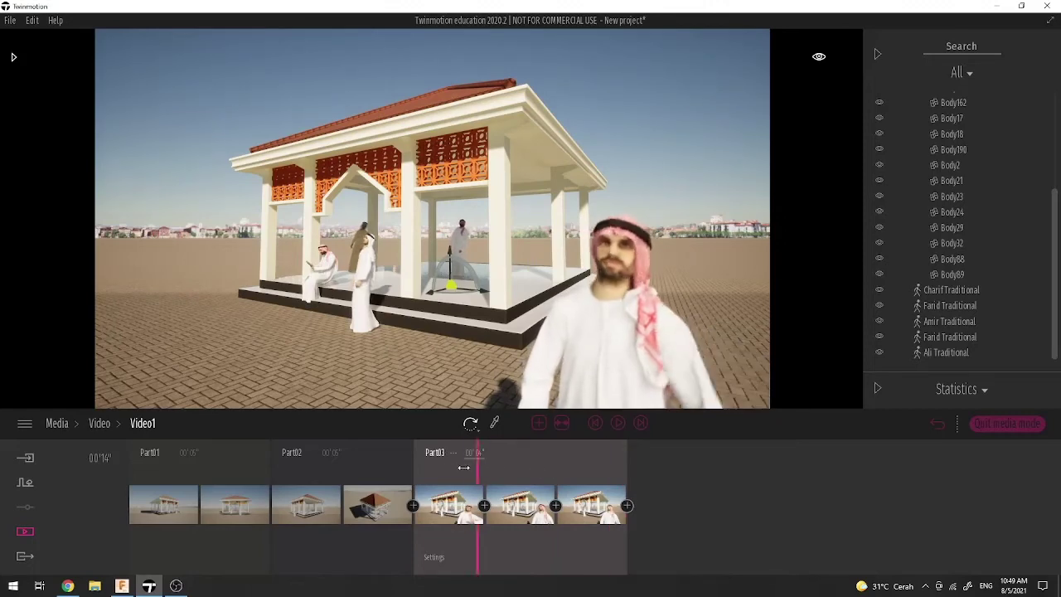
Step: Set the depth of field focus of Part03's middle keyframe on the foreground man
click(427, 555)
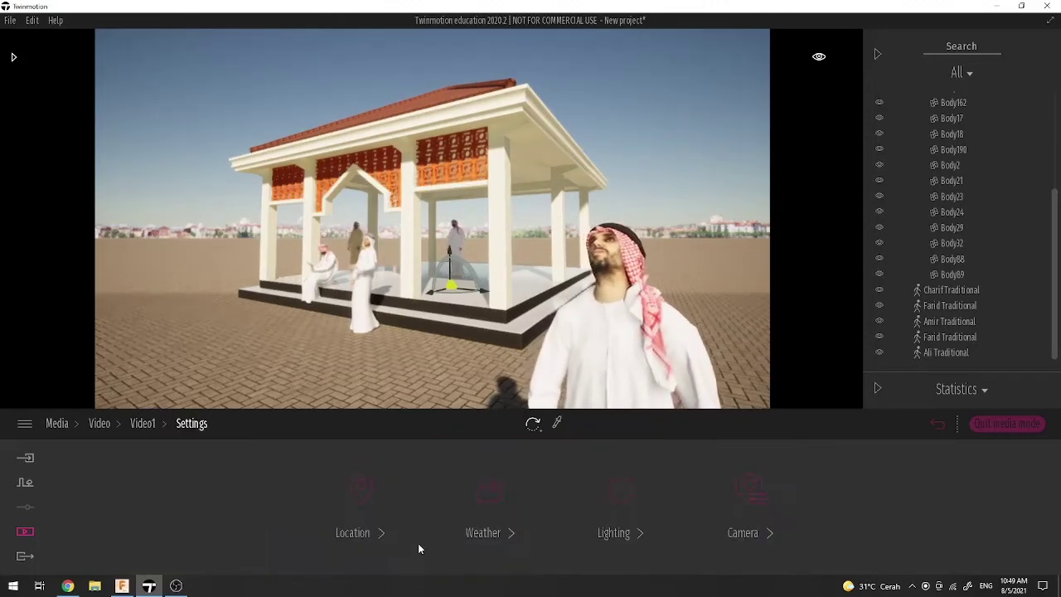
click(751, 495)
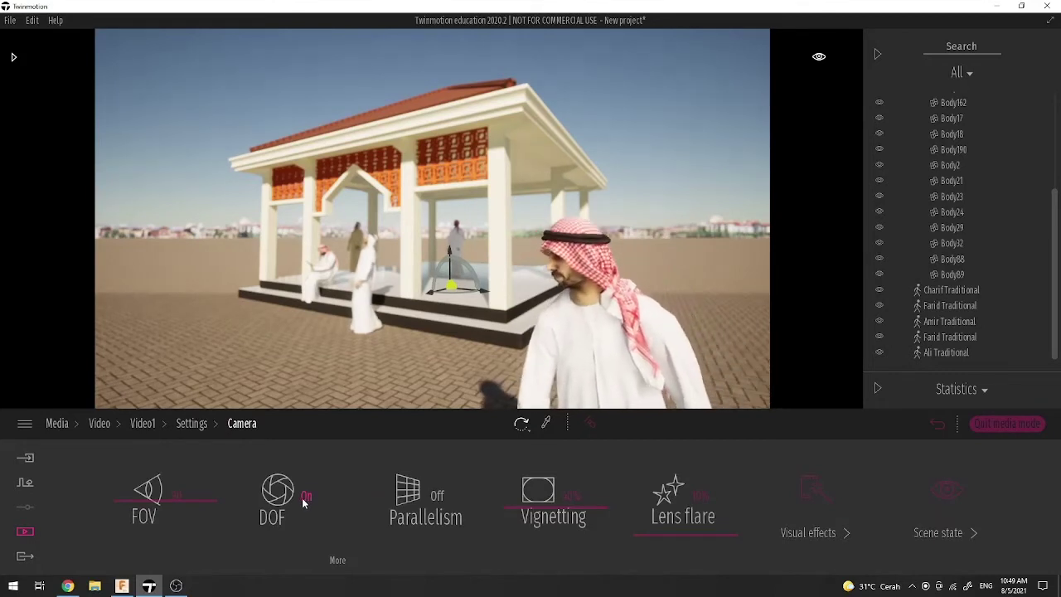
click(335, 566)
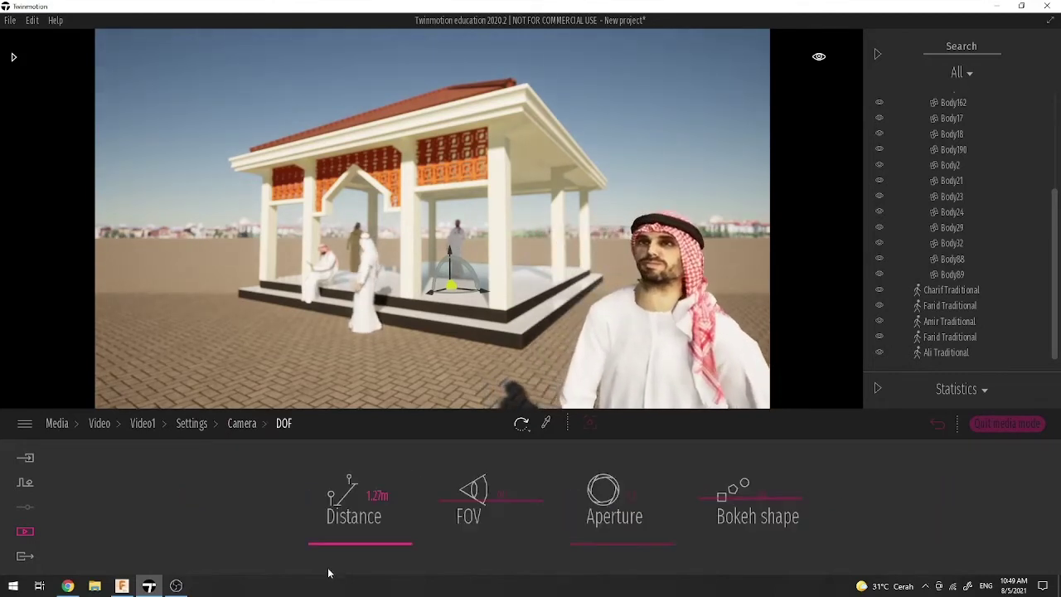
click(587, 423)
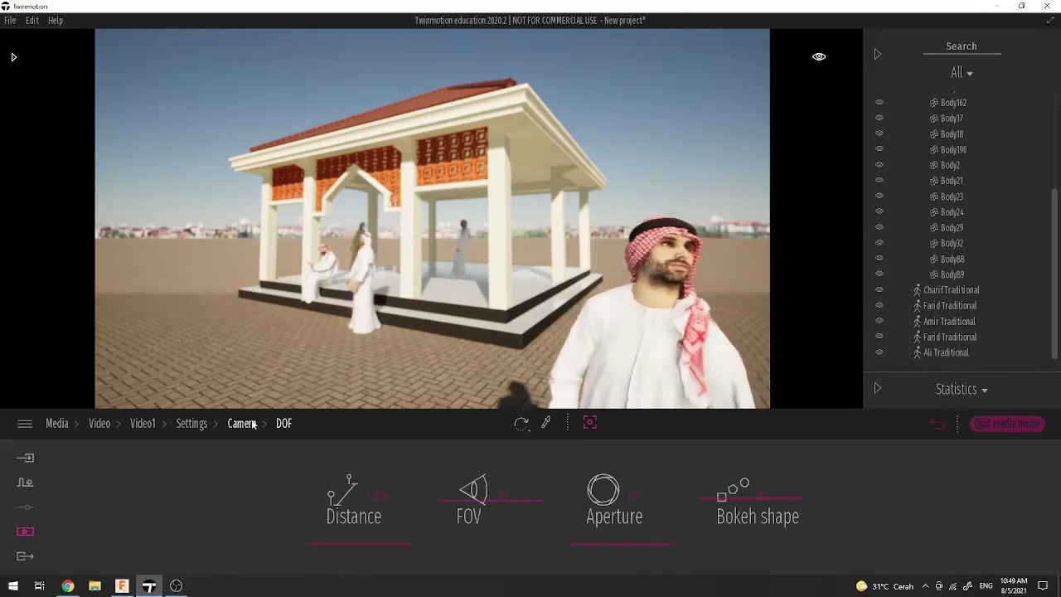
click(142, 424)
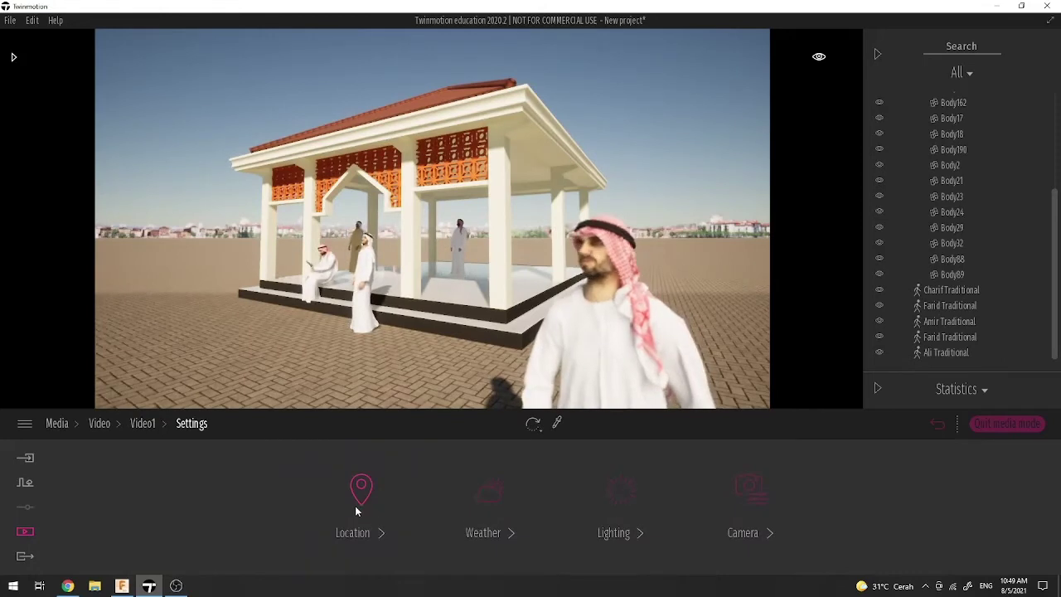
click(749, 492)
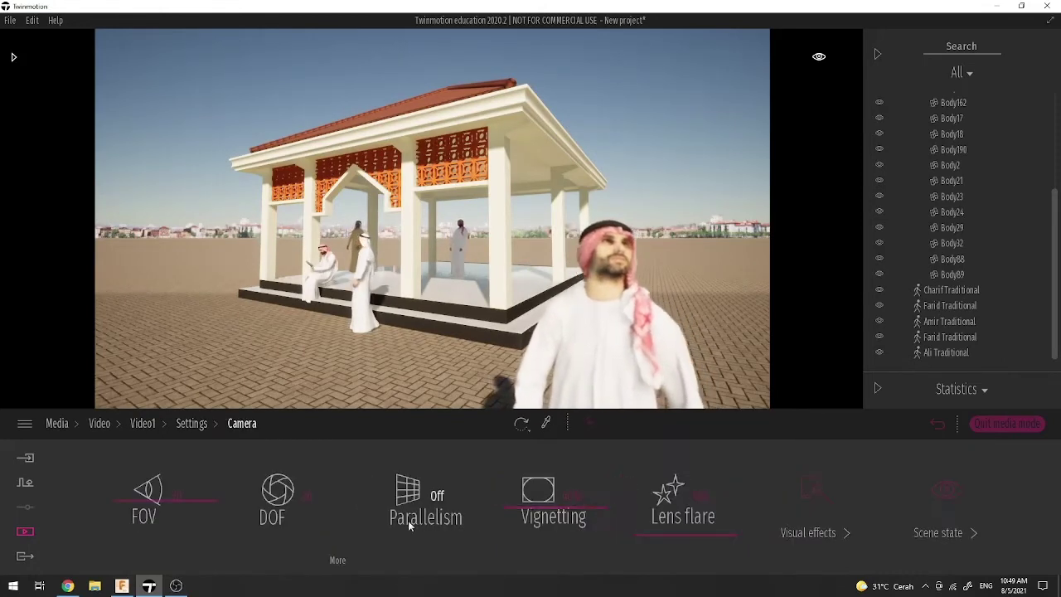
click(337, 561)
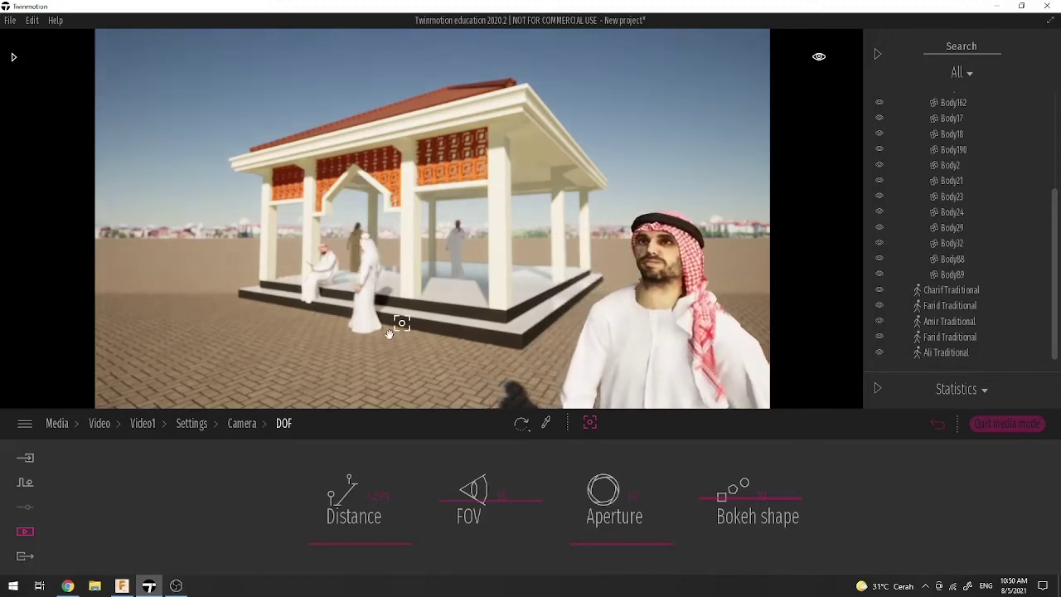
click(148, 424)
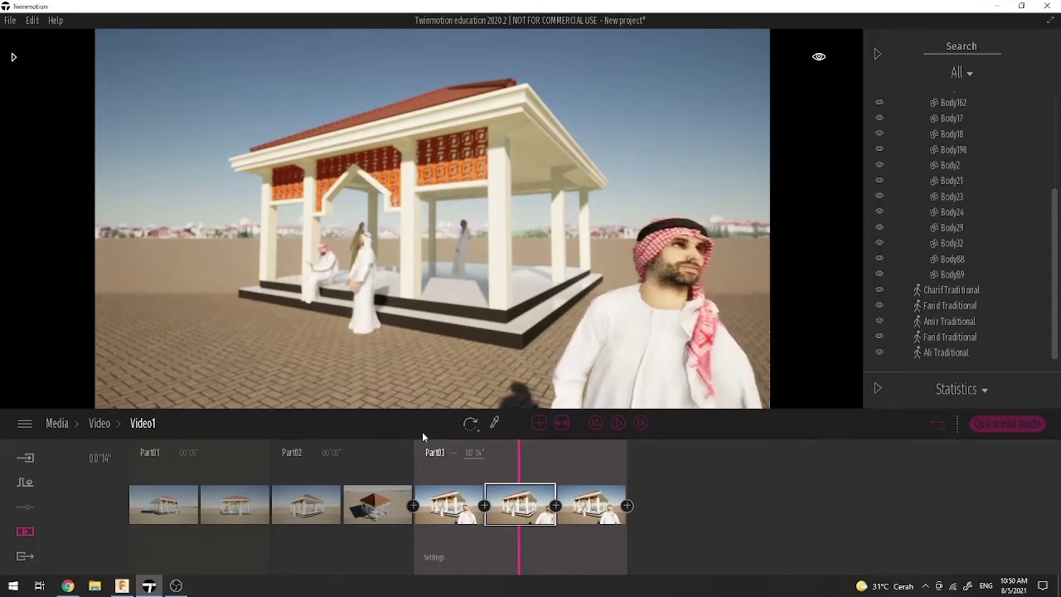
Step: Play Part03 from its first keyframe to check when the focus shifts from the man to the pavilion
click(595, 424)
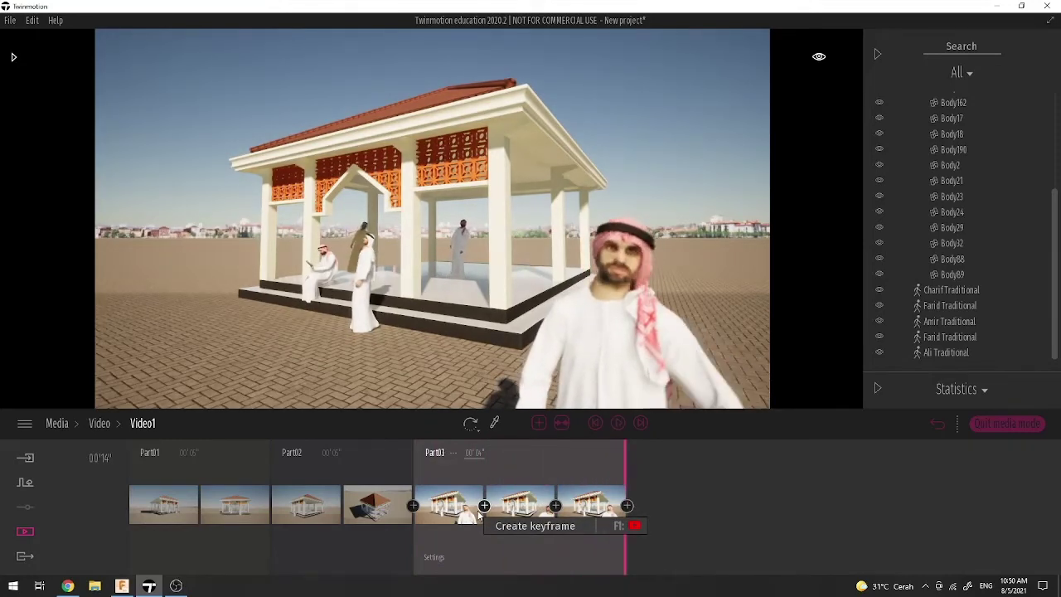
mouse_move(499, 525)
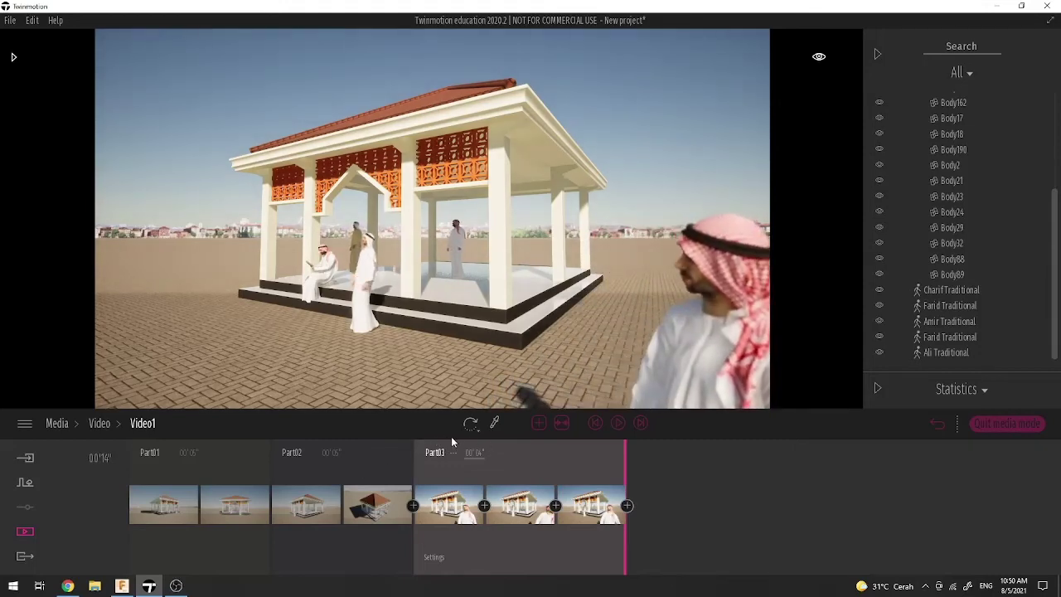
click(493, 461)
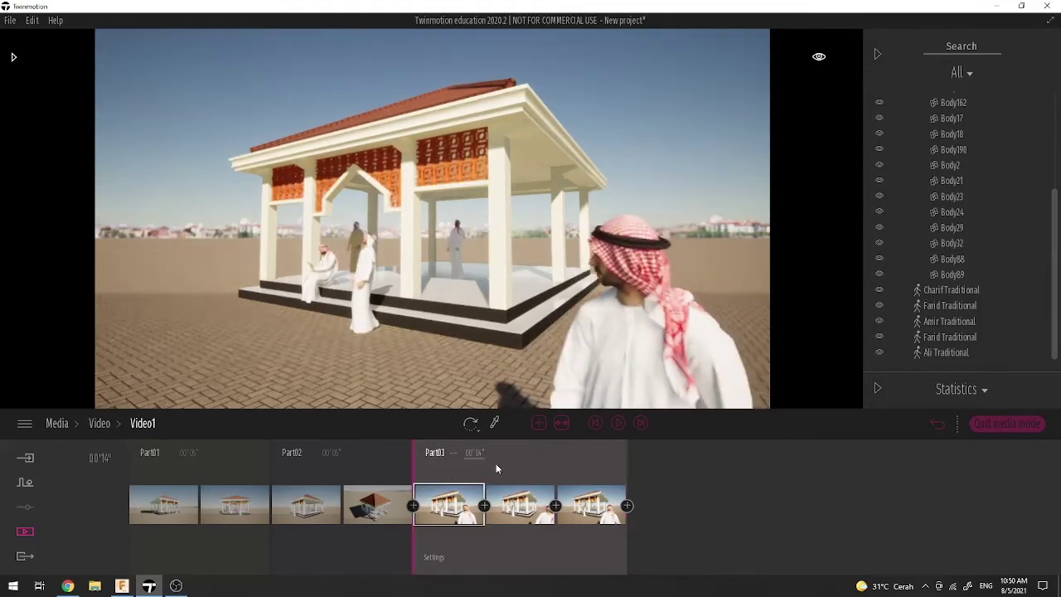
click(618, 424)
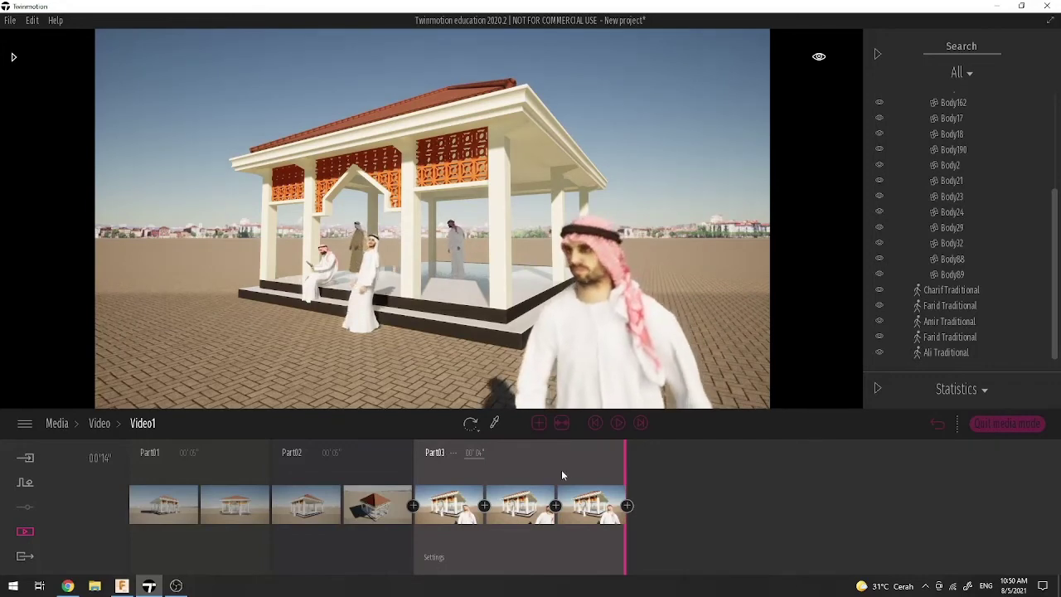
Step: Reframe Part03's middle keyframe slightly to the right and its last keyframe farther back and to the right, updating both
click(520, 481)
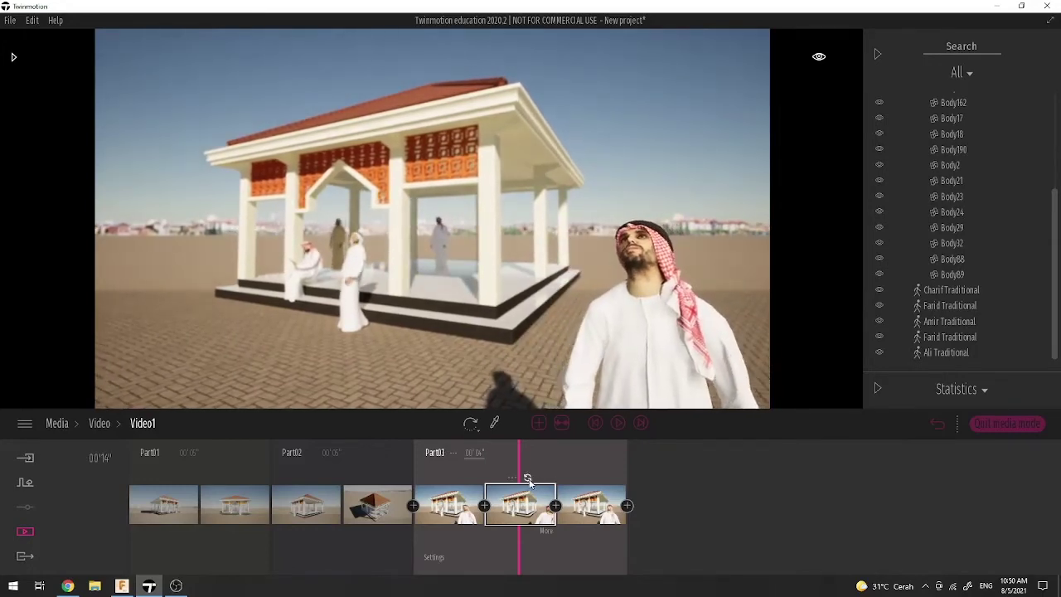
click(592, 504)
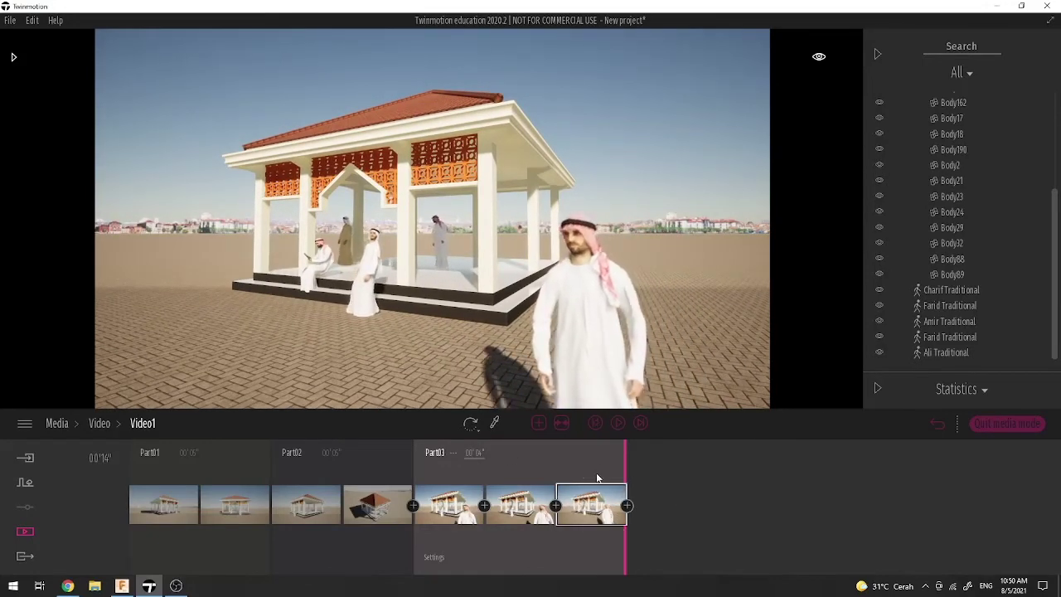
click(594, 424)
click(619, 424)
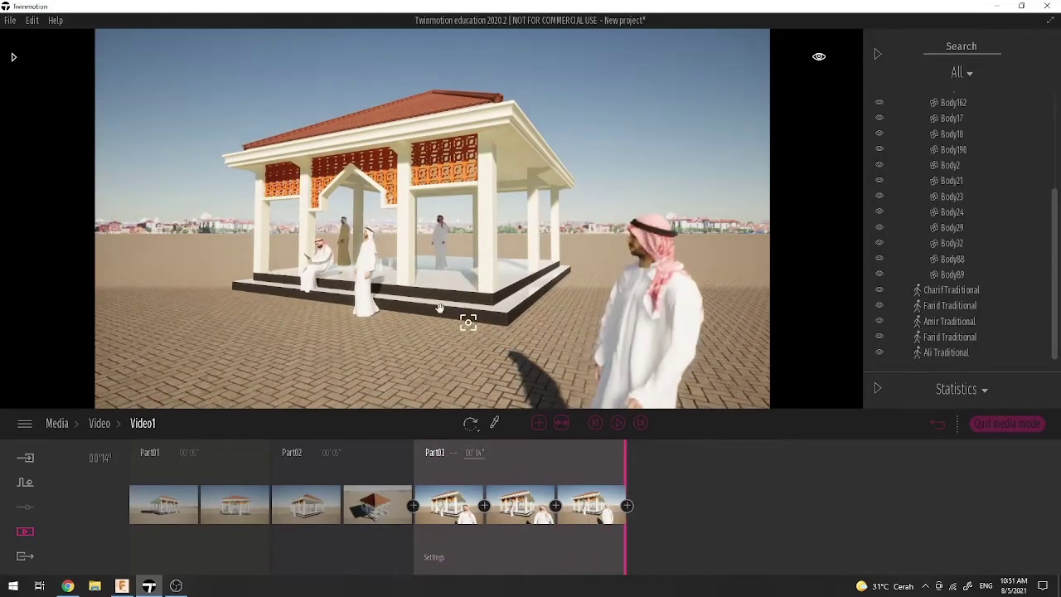
middle_drag(432, 283, 403, 283)
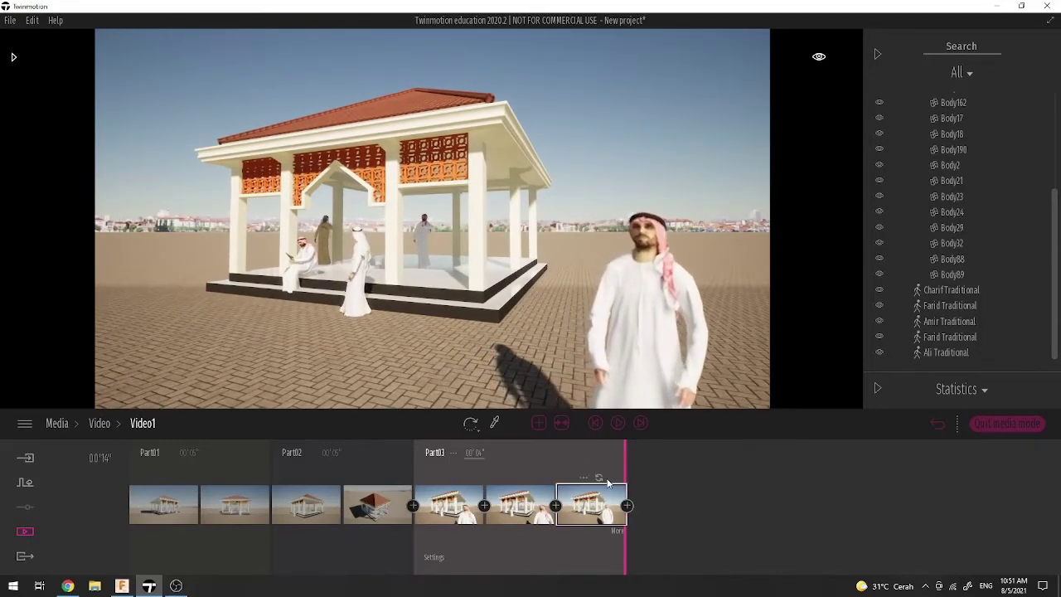
click(583, 469)
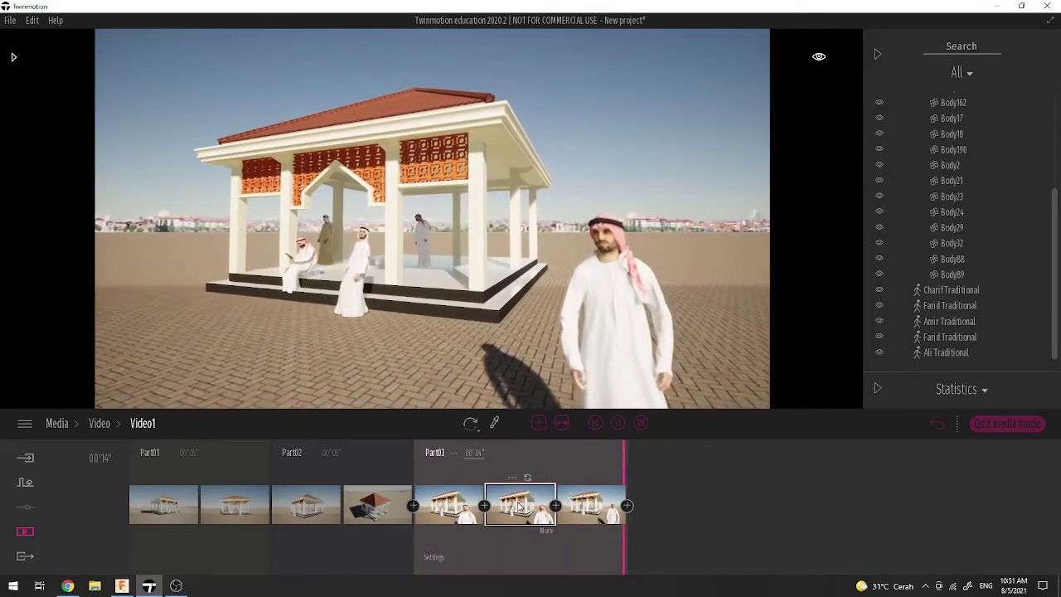
Step: Play Part03 from its middle keyframe and the whole video from Part01 to check the camera moves
click(520, 506)
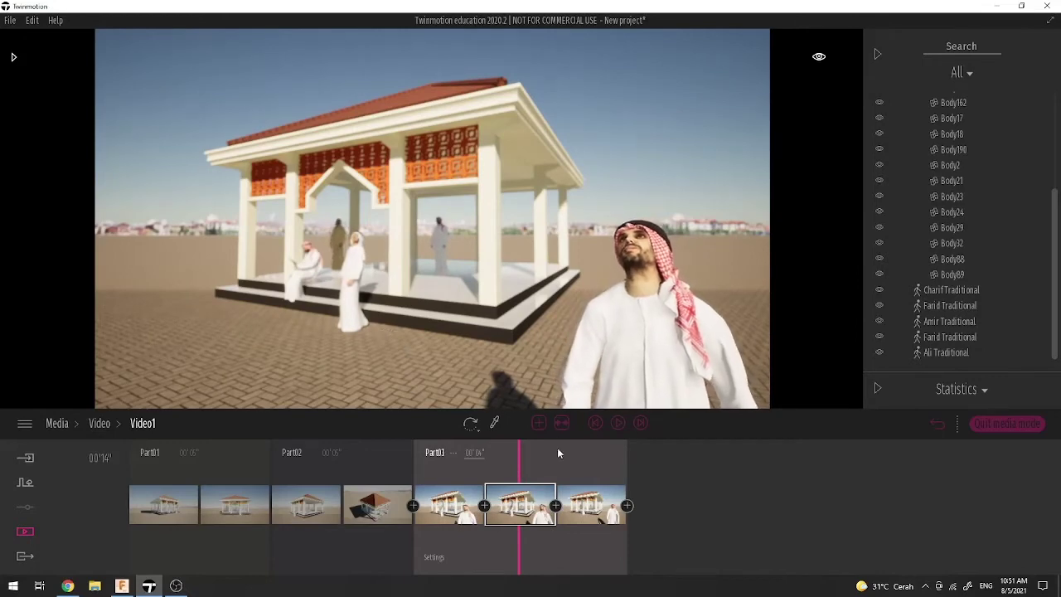
click(617, 423)
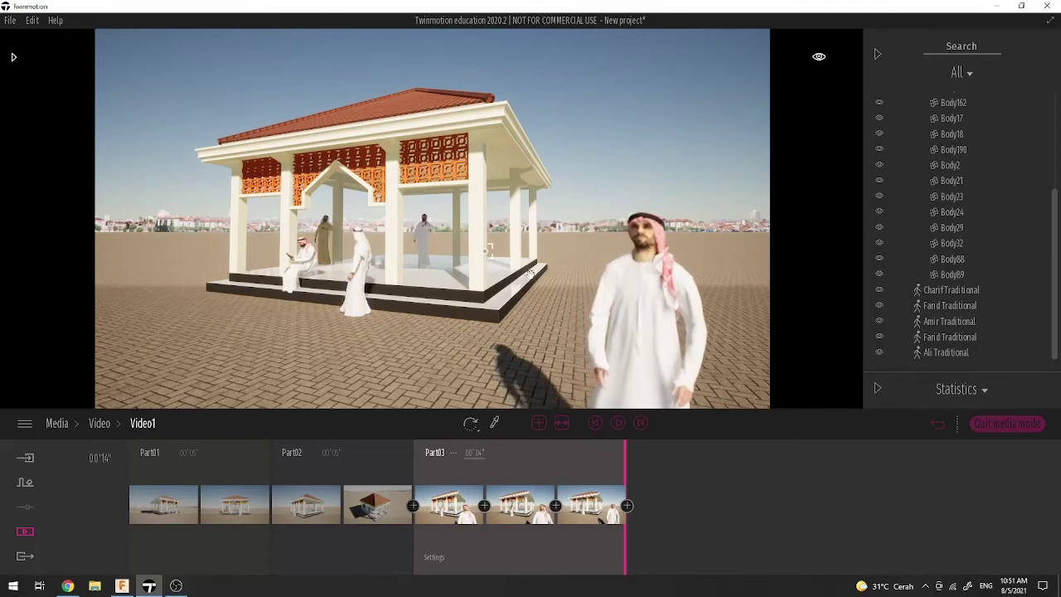
click(595, 423)
click(596, 423)
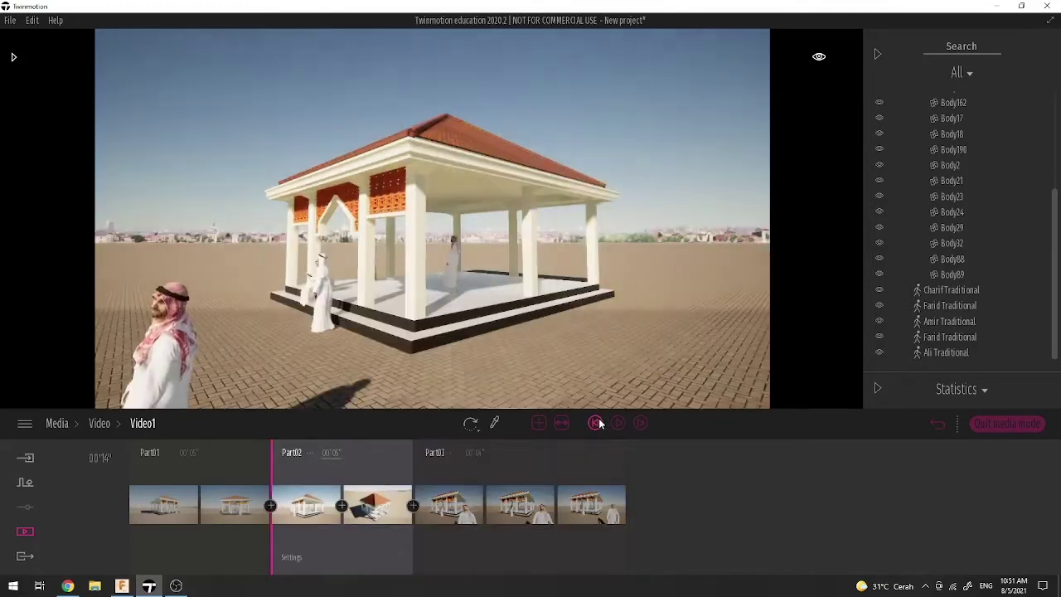
click(596, 423)
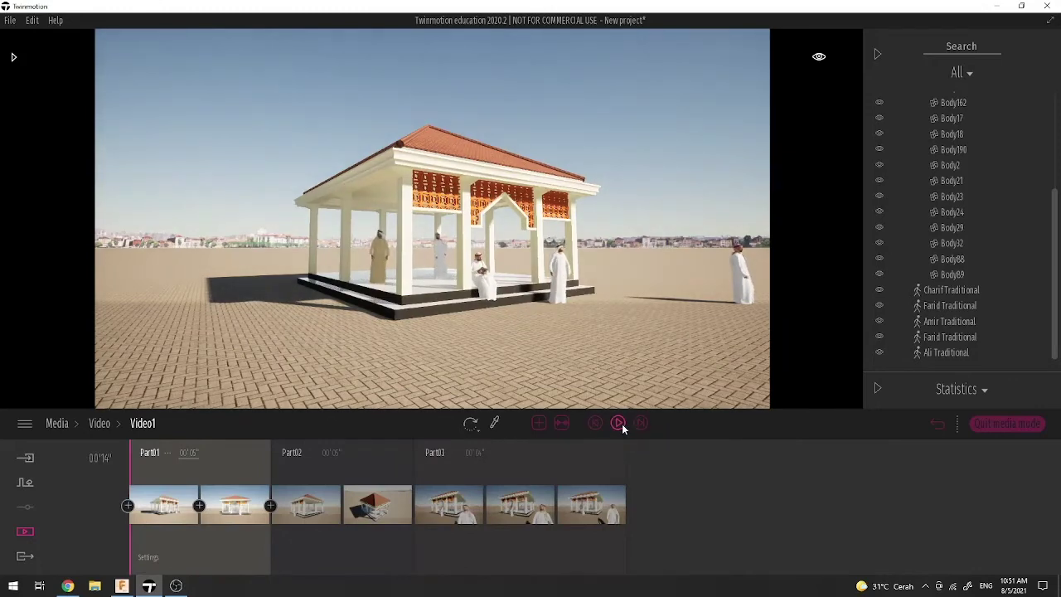
click(619, 423)
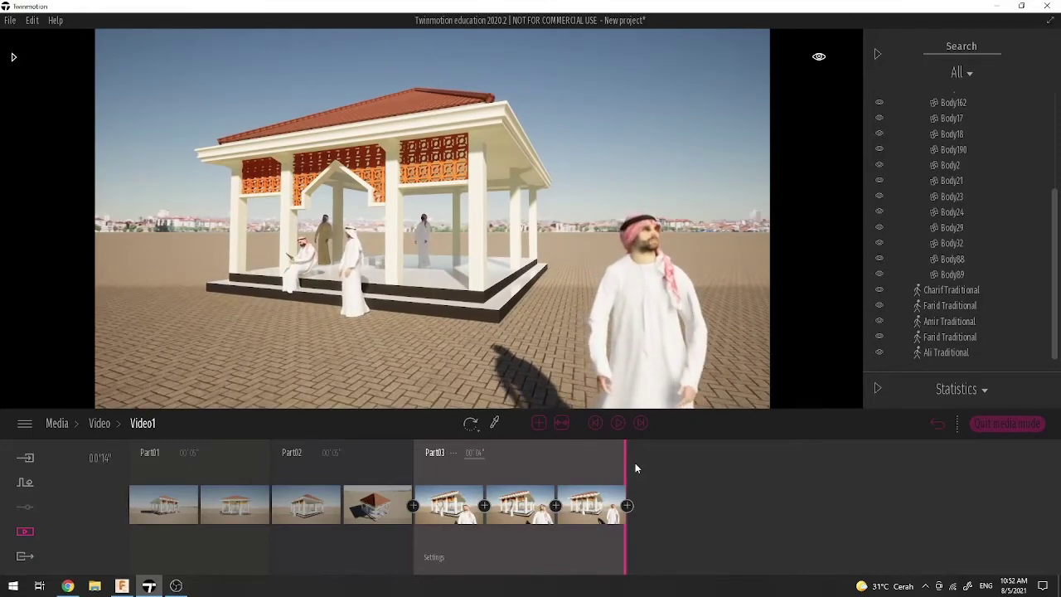
Step: Add a fourth part to the video and frame its first keyframe under the pavilion roof, with a column filling the foreground
click(538, 423)
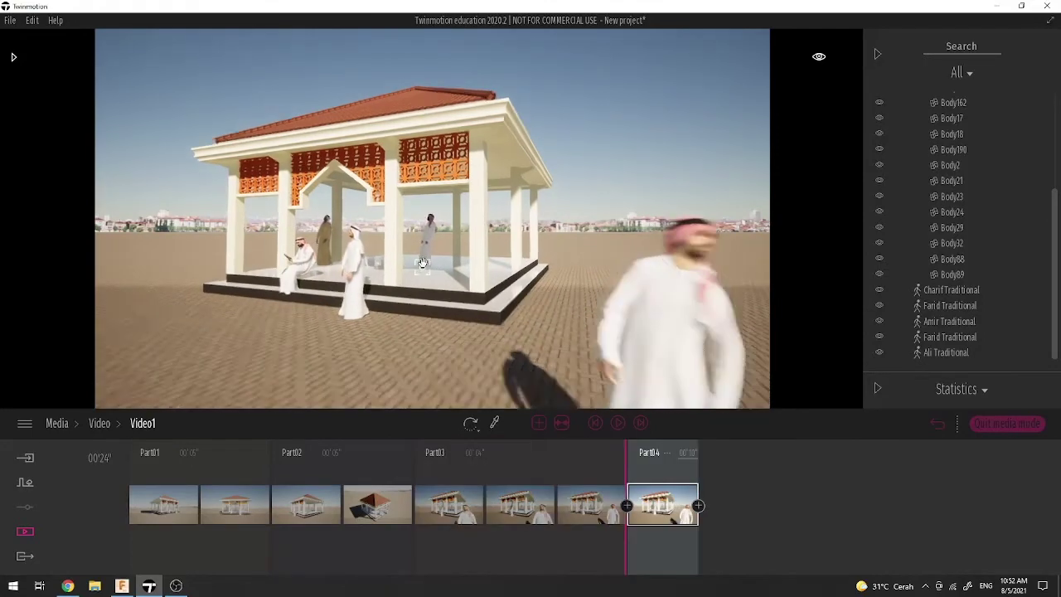
drag(423, 263, 623, 256)
key(Up)
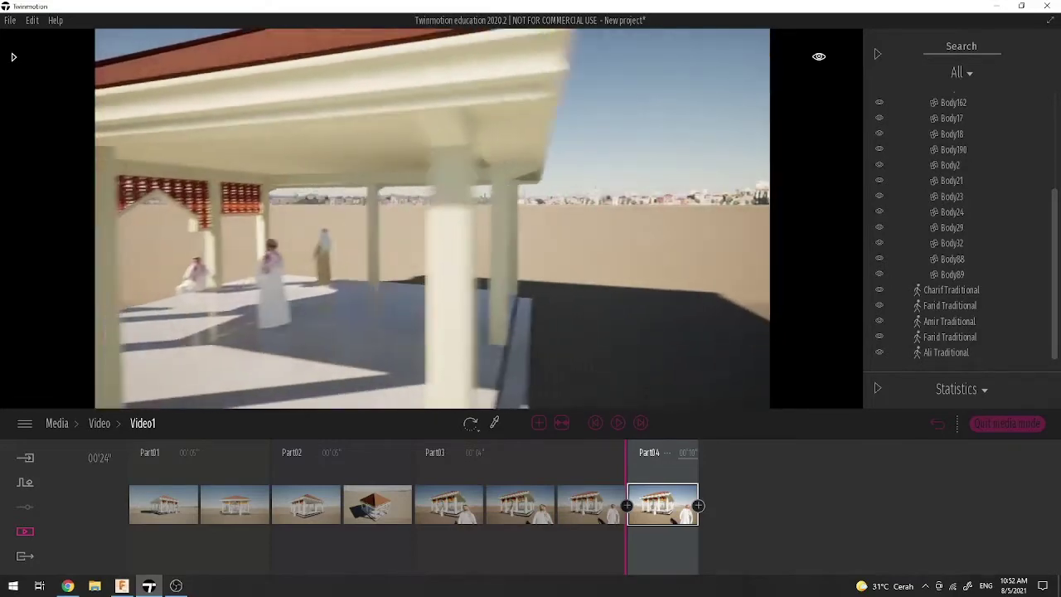
key(Up)
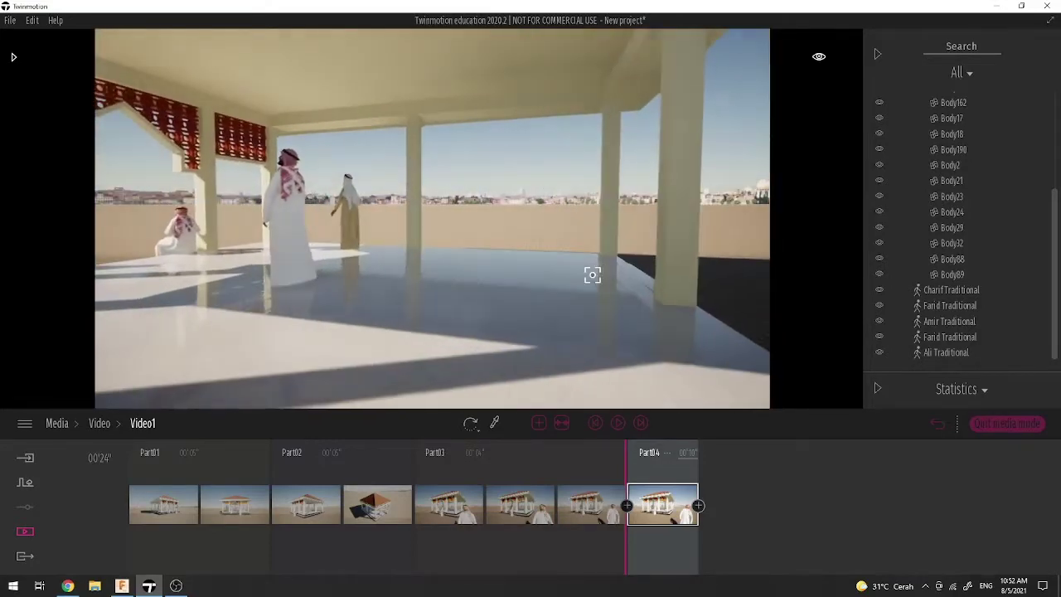
key(Up)
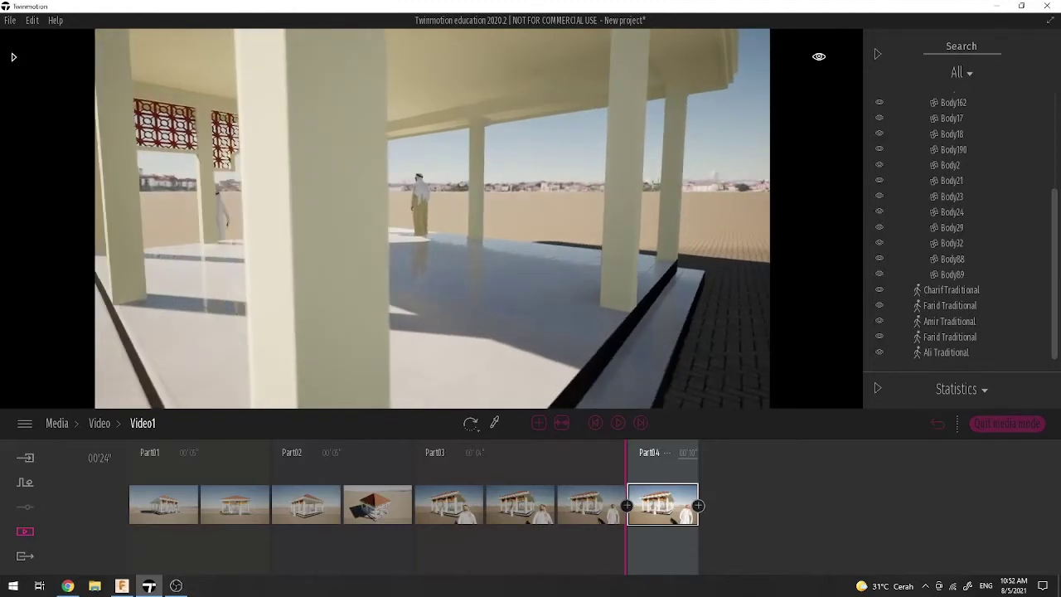
key(Up)
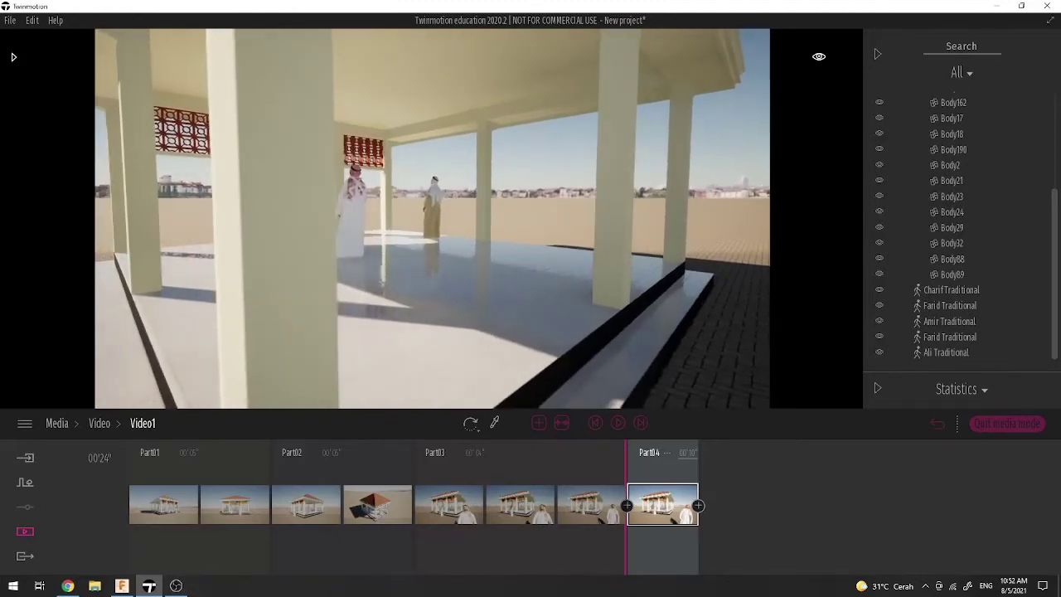
key(Up)
key(Up)
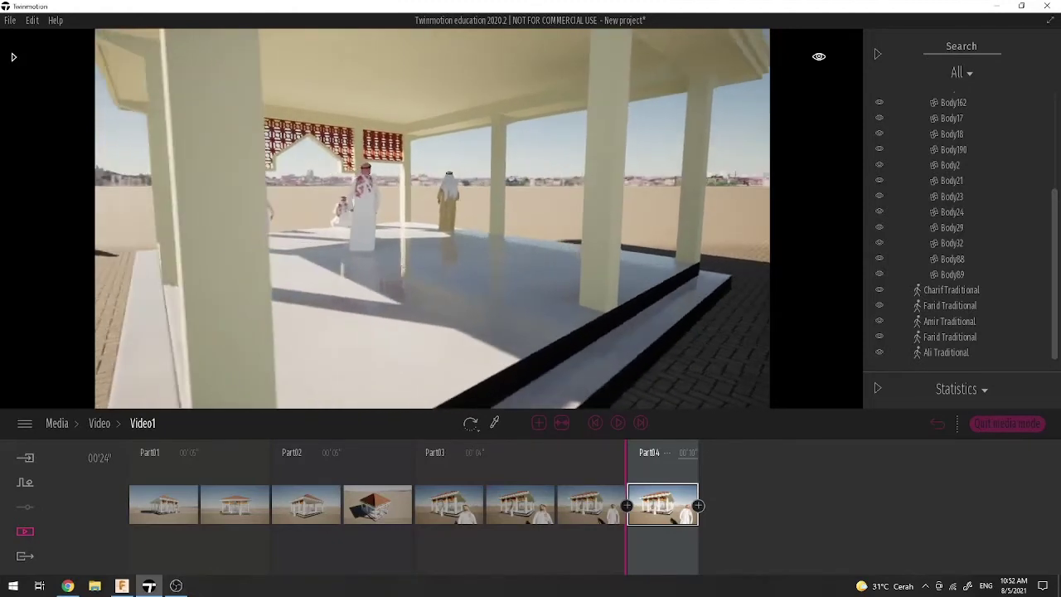
key(Up)
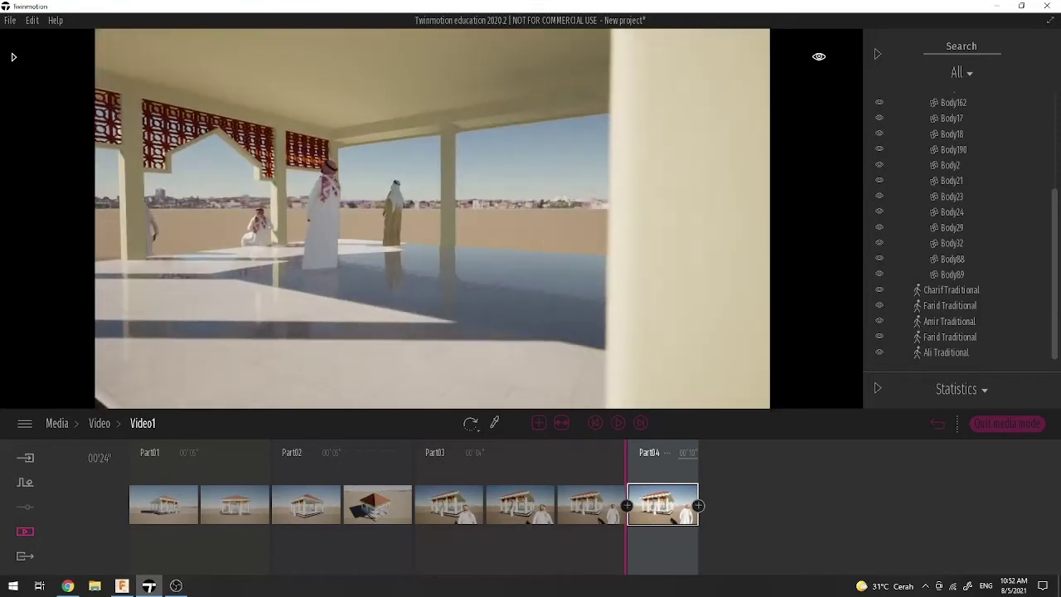
Step: Add a second keyframe to Part04, reframe it from the pavilion's edge between two columns, and update it
click(699, 506)
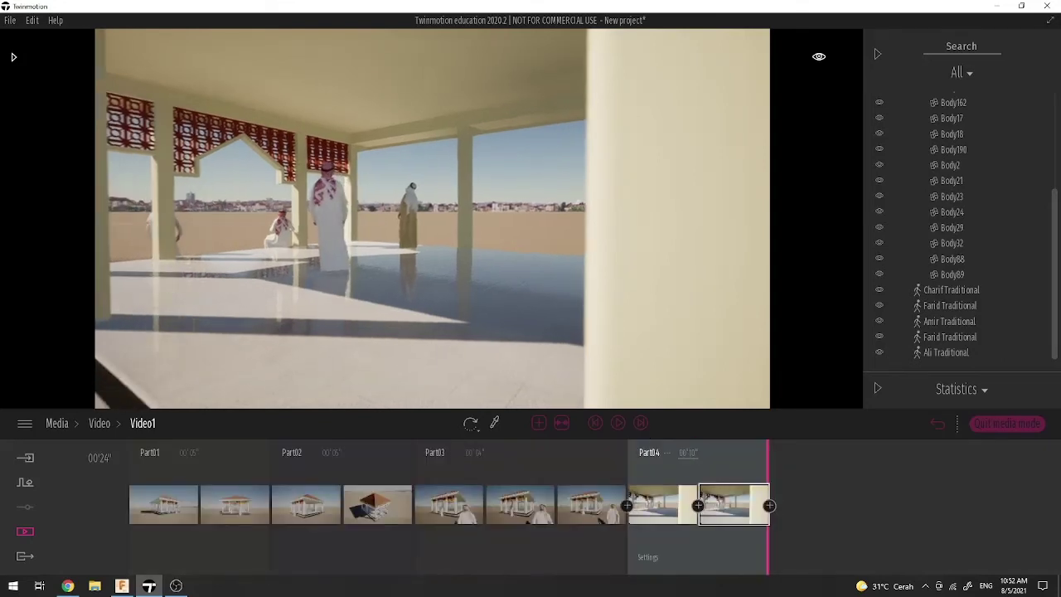
key(Up)
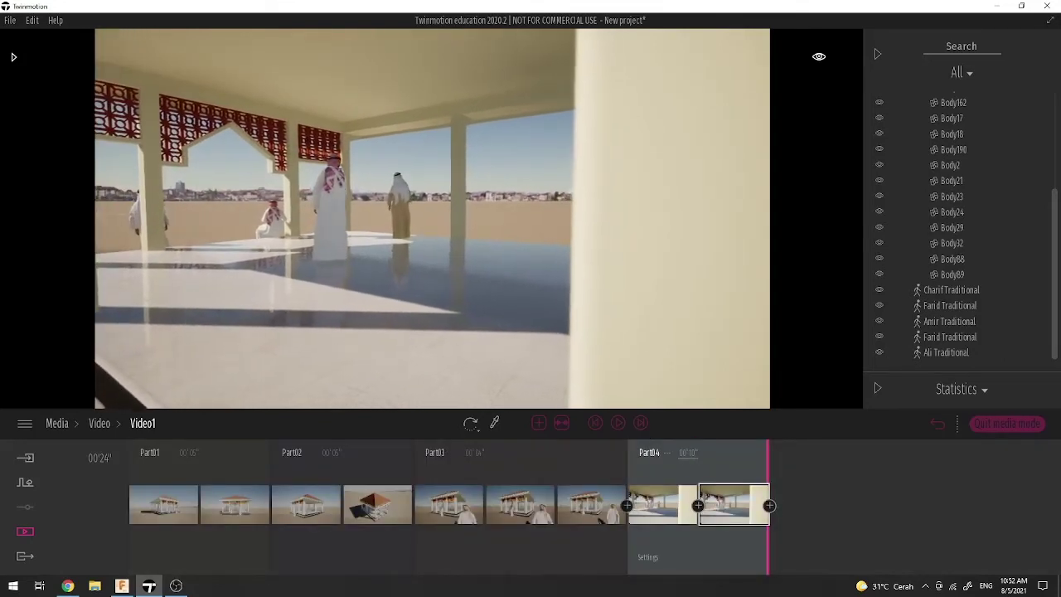
key(Up)
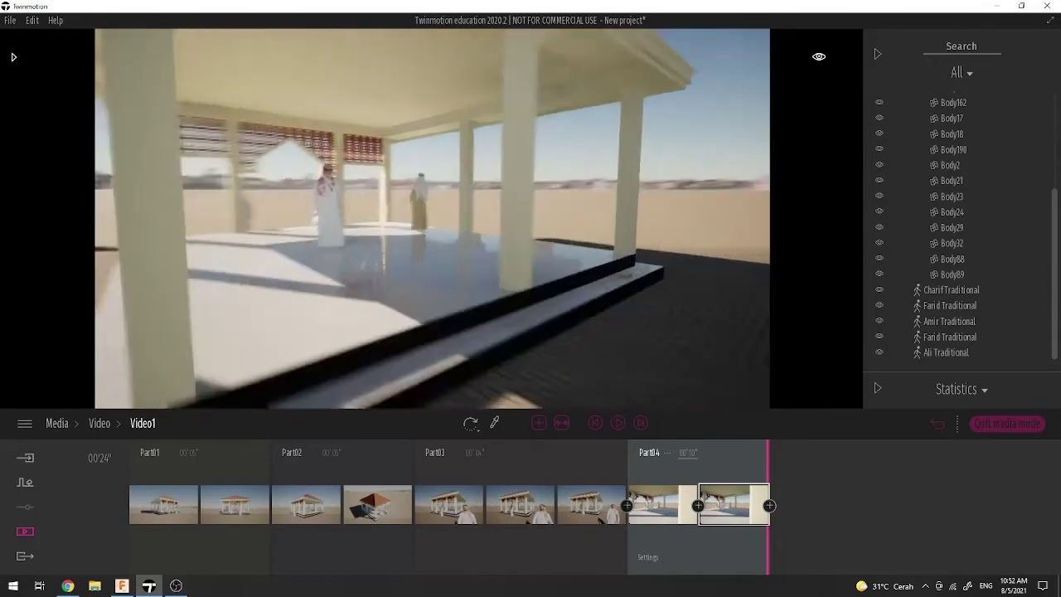
key(Up)
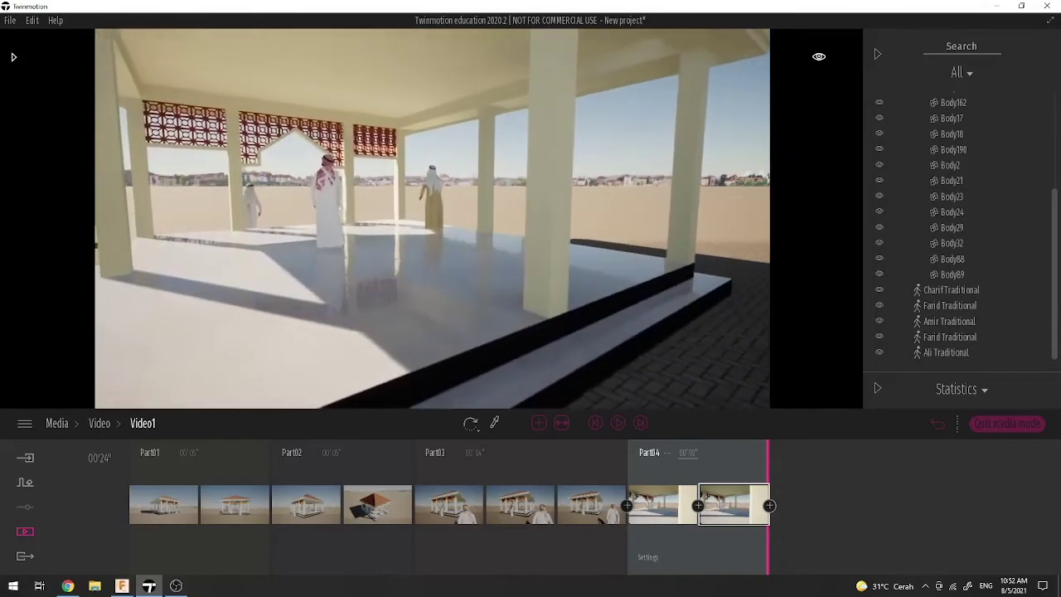
key(Up)
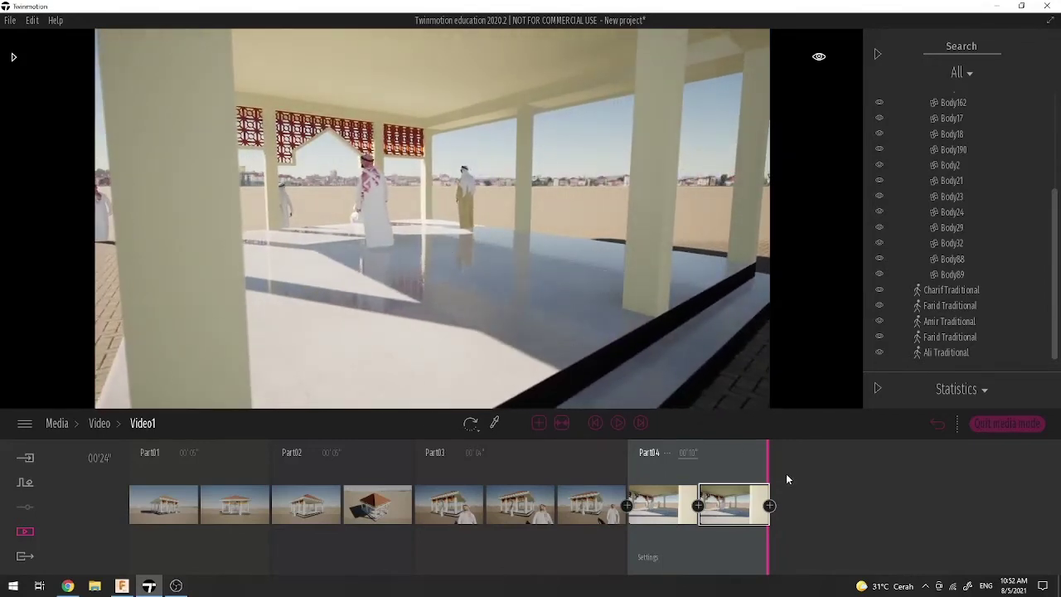
click(742, 479)
Step: Move inside the pavilion, face the lattice arch from behind the two standing men, and add this view as Part04's last keyframe
key(Up)
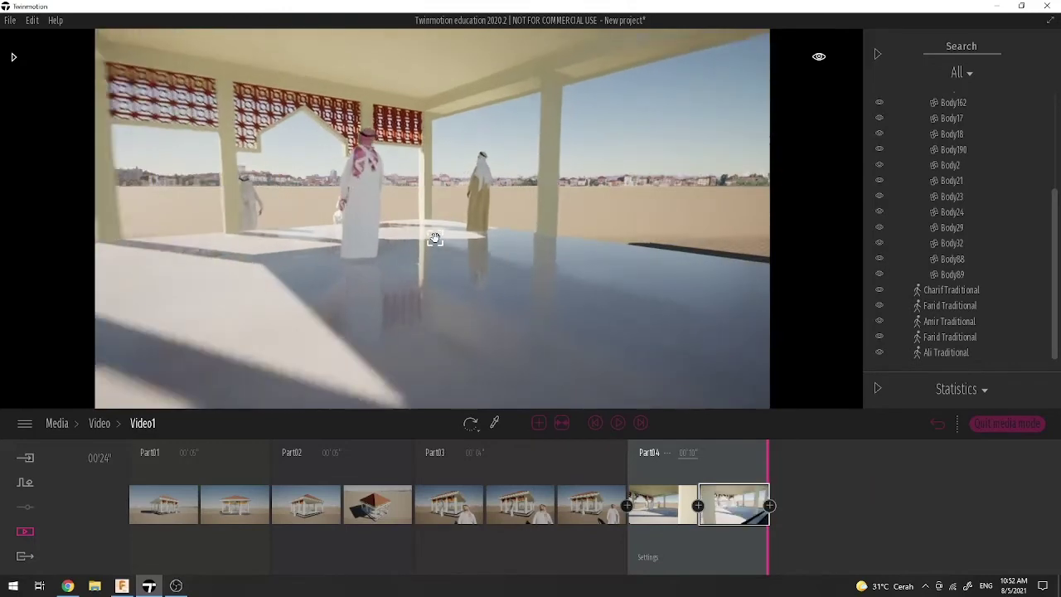
mouse_move(823, 61)
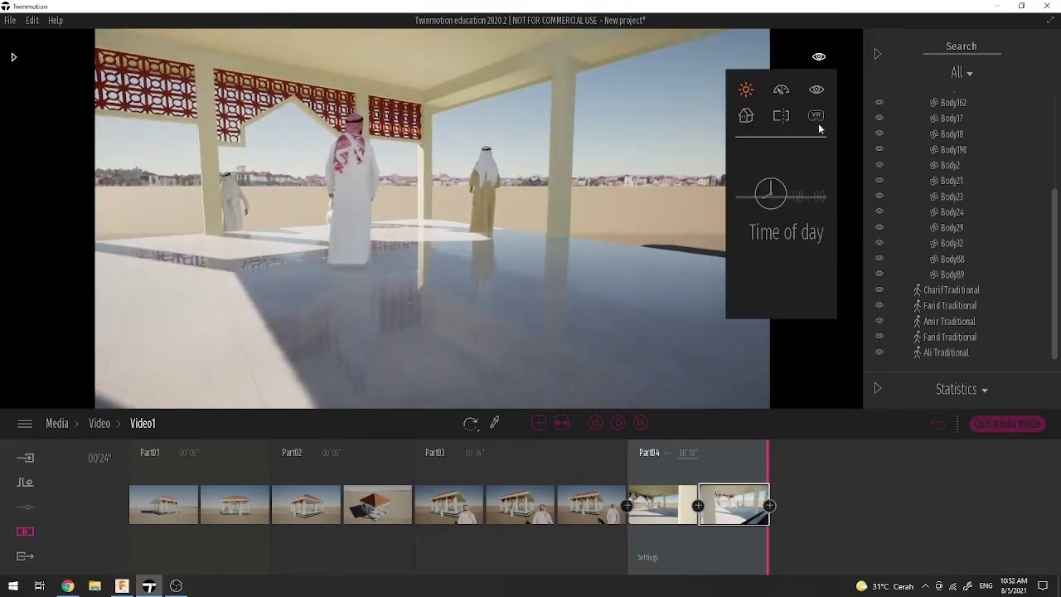
click(776, 229)
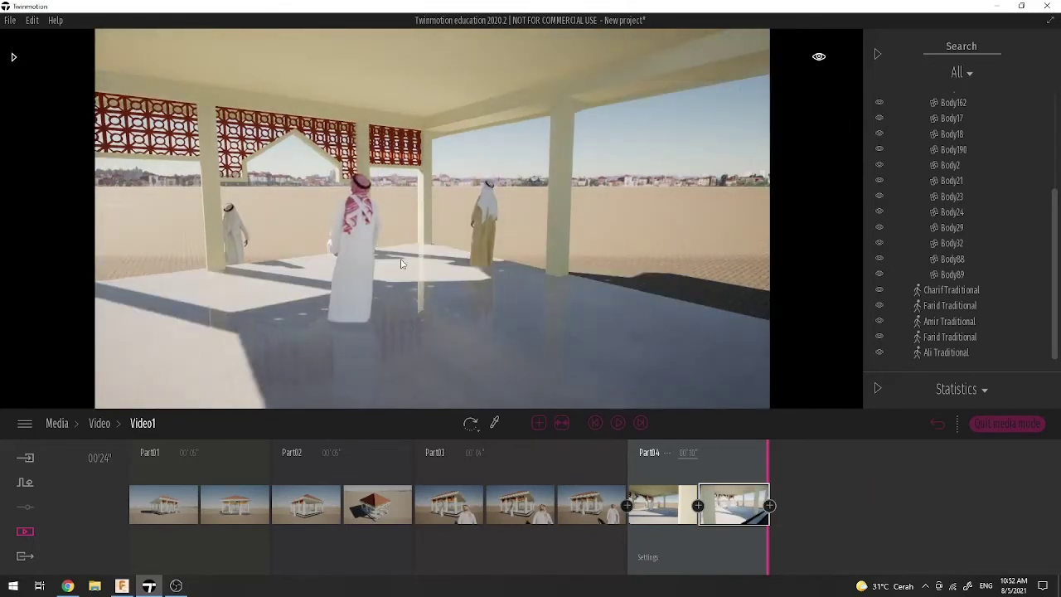
drag(413, 268, 521, 257)
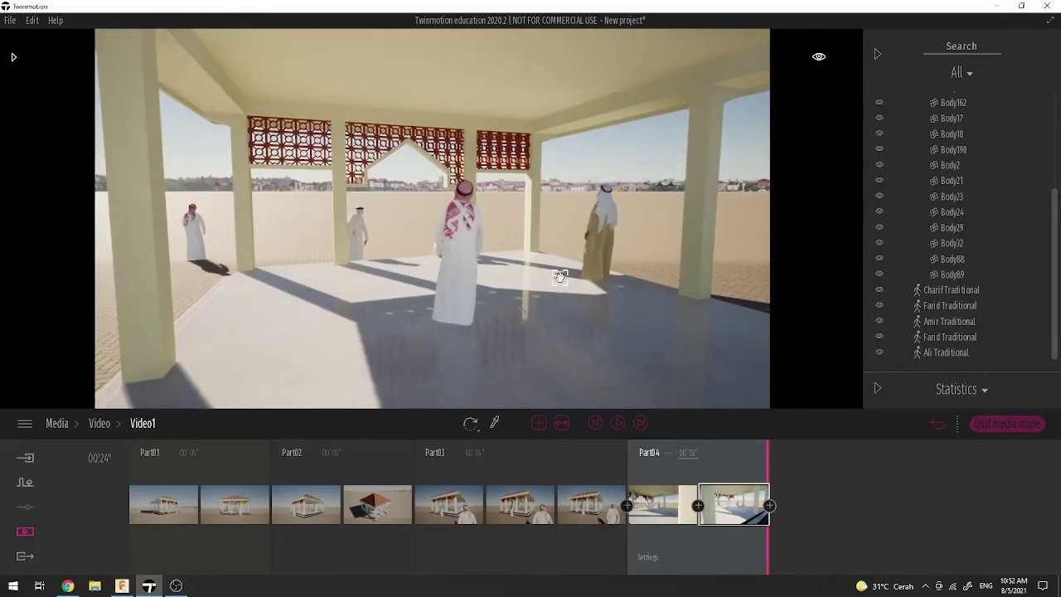
drag(630, 286, 564, 297)
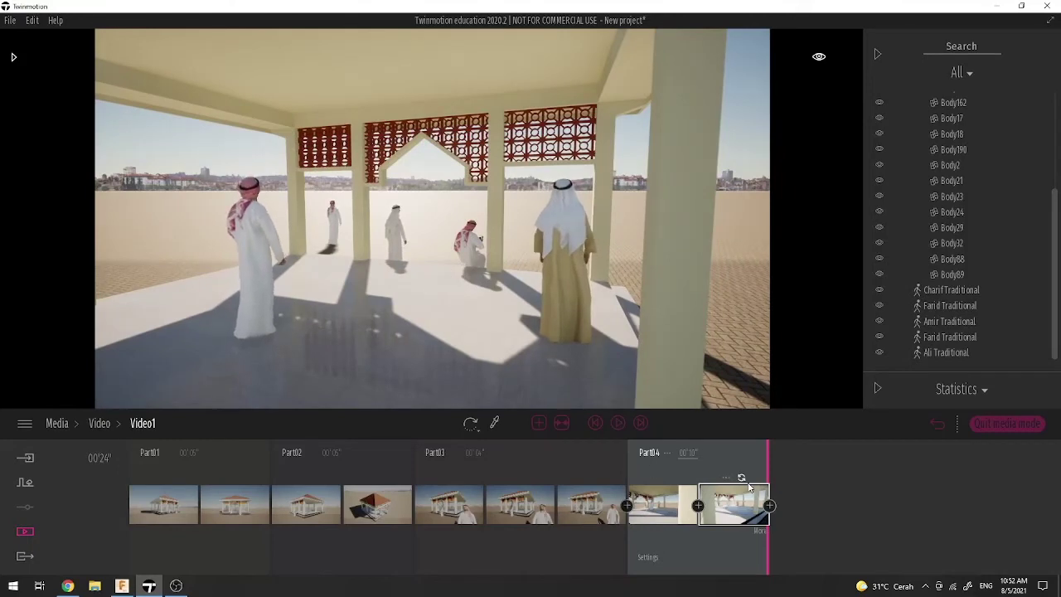
click(770, 505)
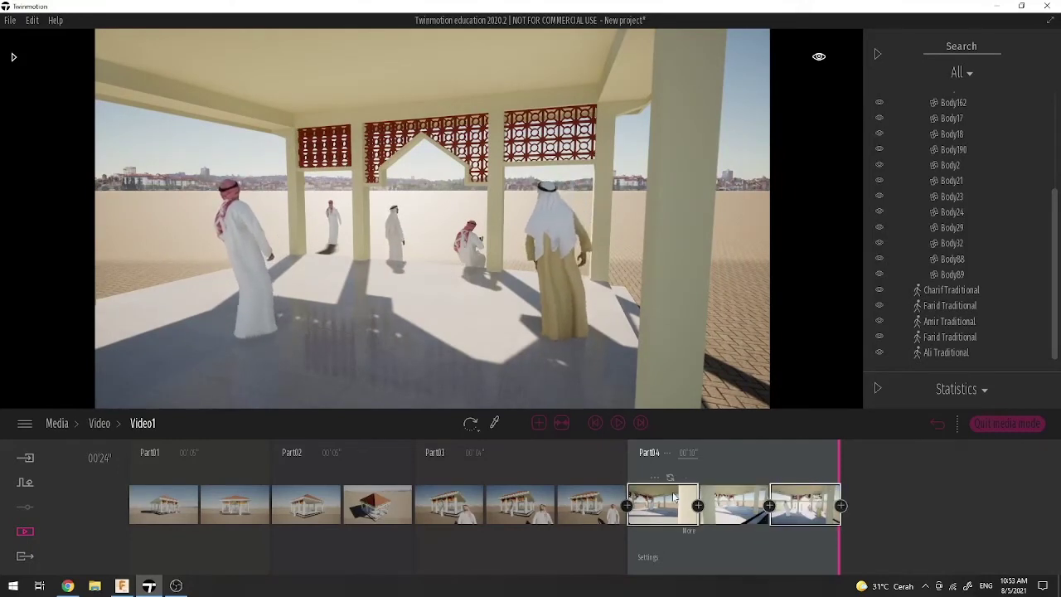
Step: Set Part04's length to 5 seconds and play it from its first keyframe to check the pace
click(595, 424)
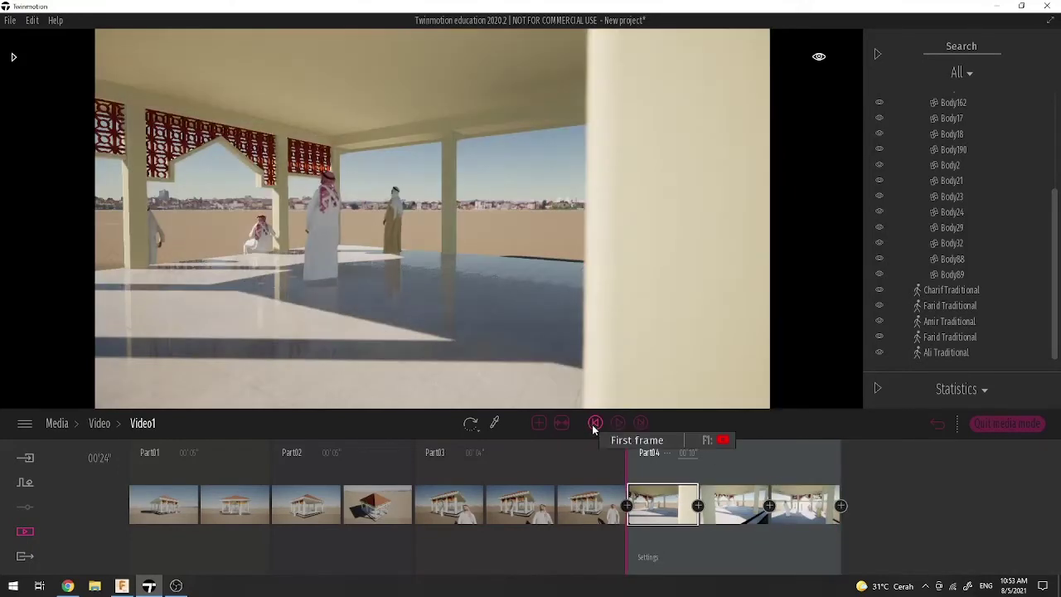
click(618, 424)
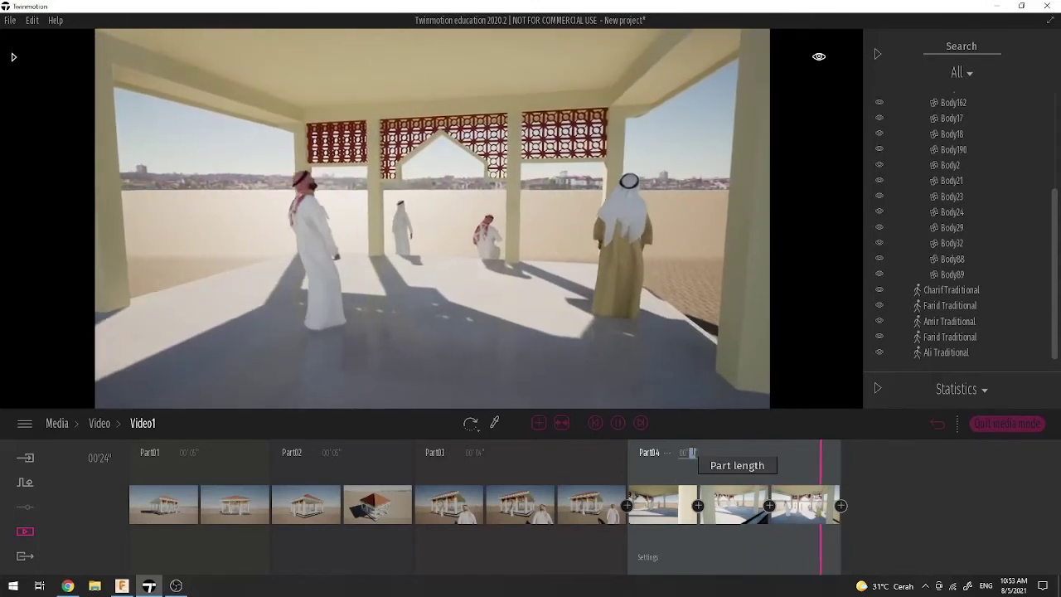
click(594, 424)
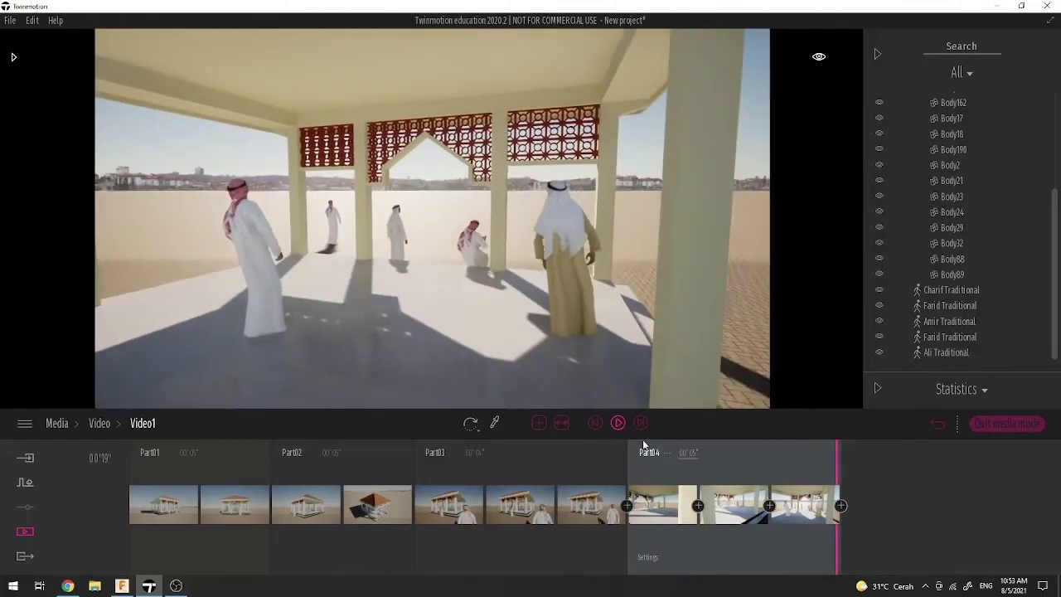
Step: Delete Part04's middle keyframe and play the part from its first keyframe
click(727, 481)
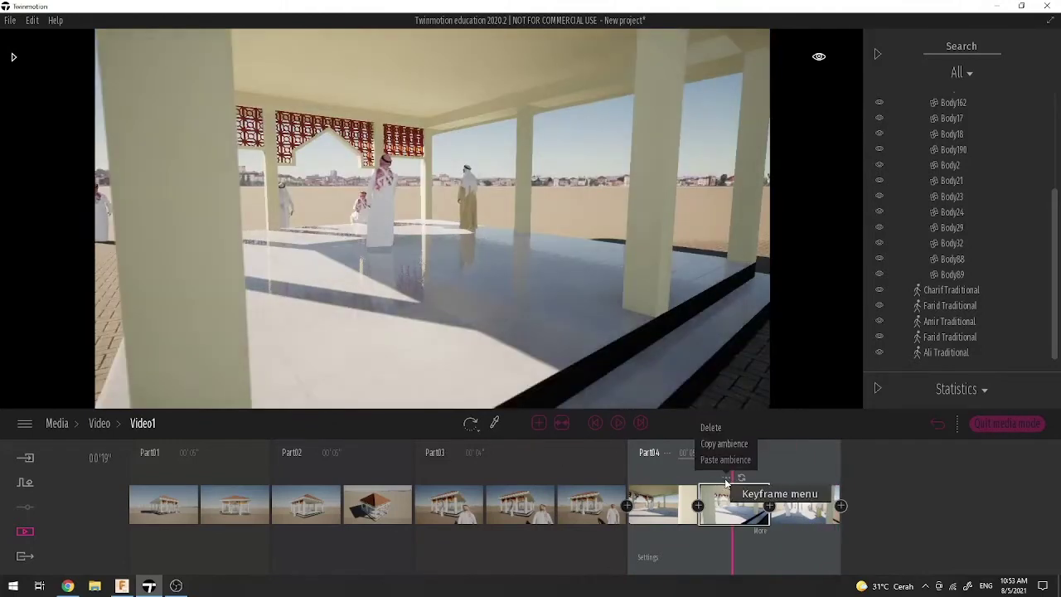
click(713, 428)
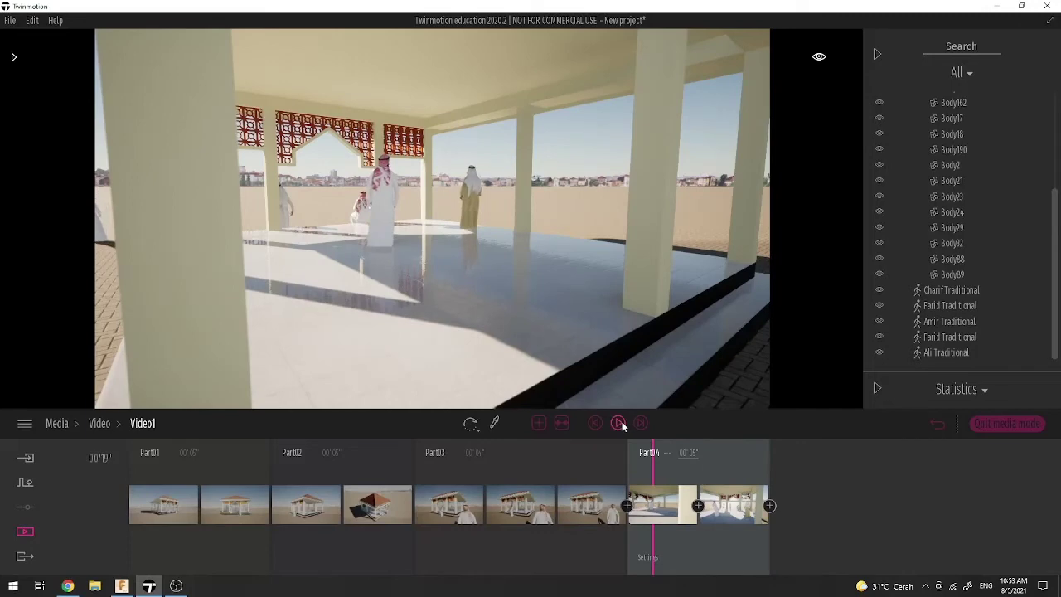
click(596, 424)
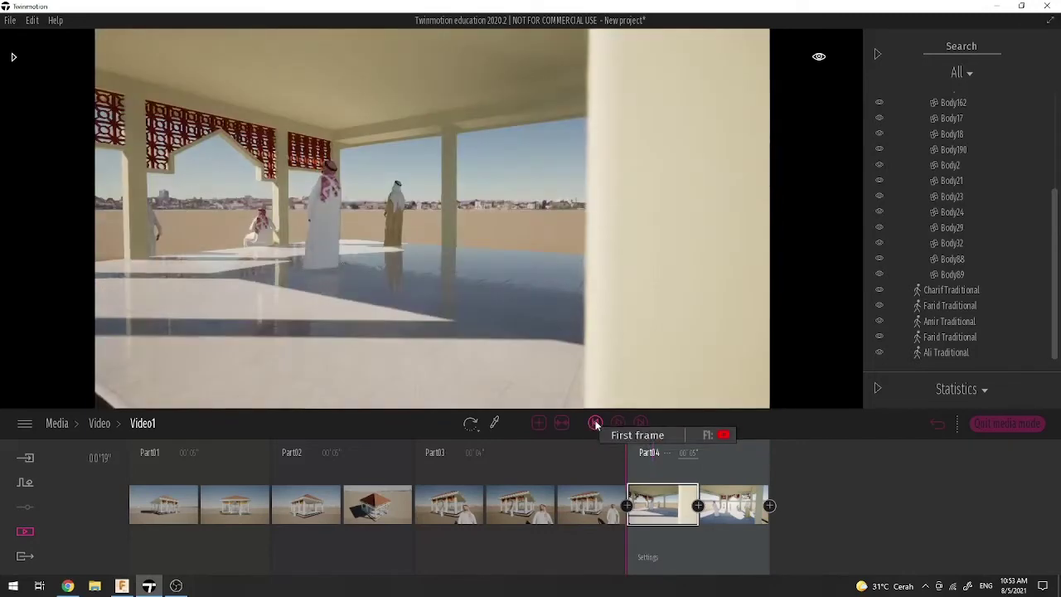
click(615, 423)
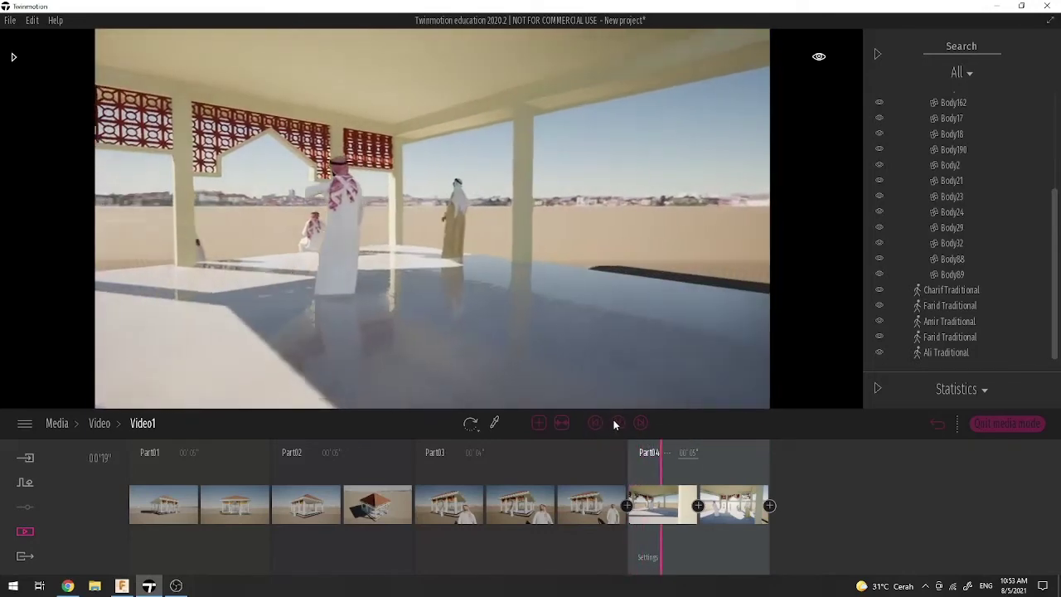
click(698, 506)
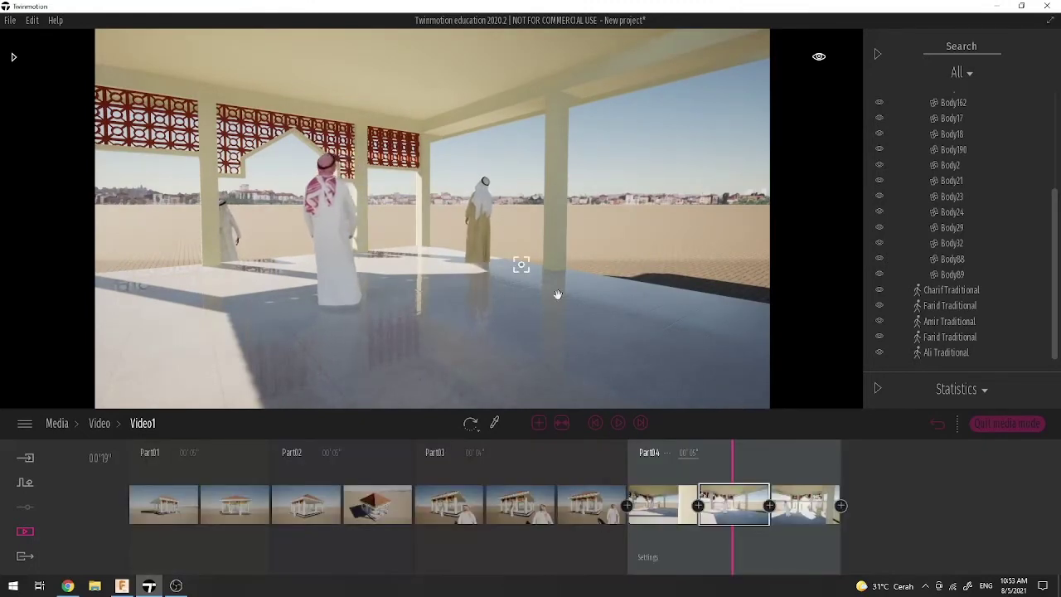
click(663, 507)
click(725, 511)
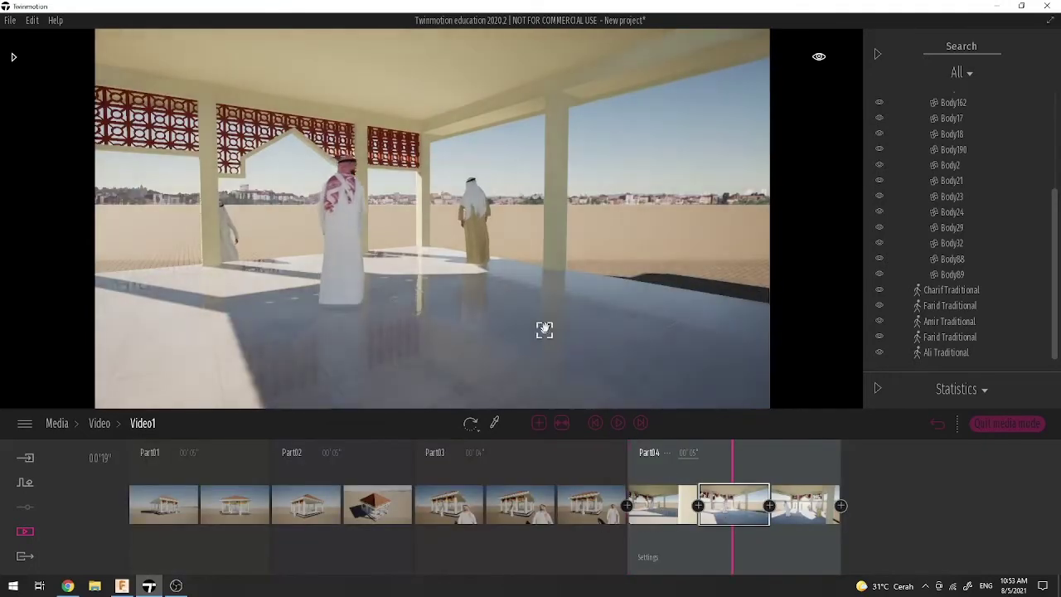
drag(495, 301, 383, 301)
mouse_move(709, 507)
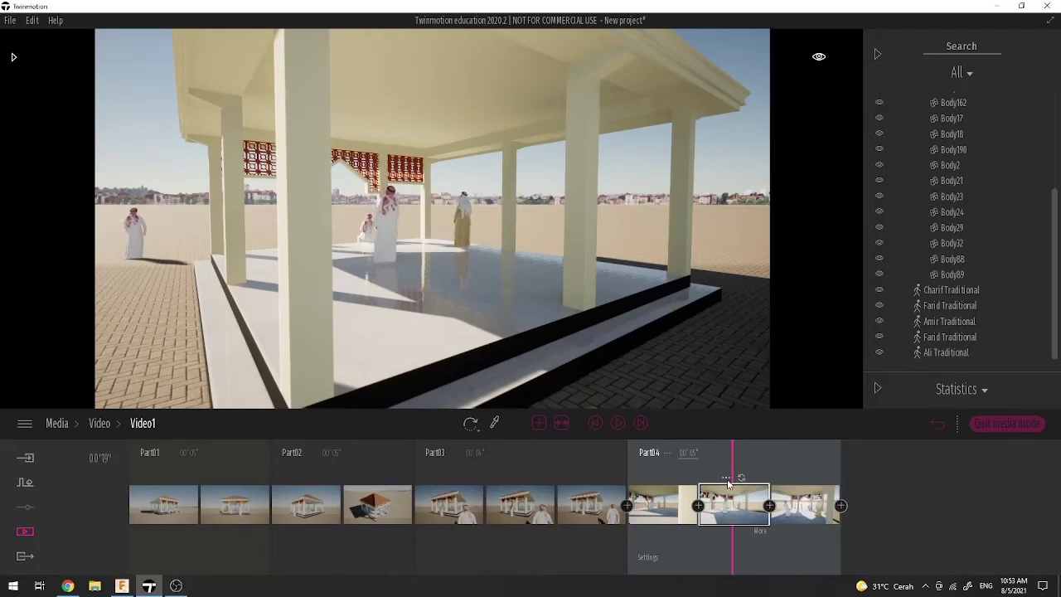
click(727, 477)
click(715, 429)
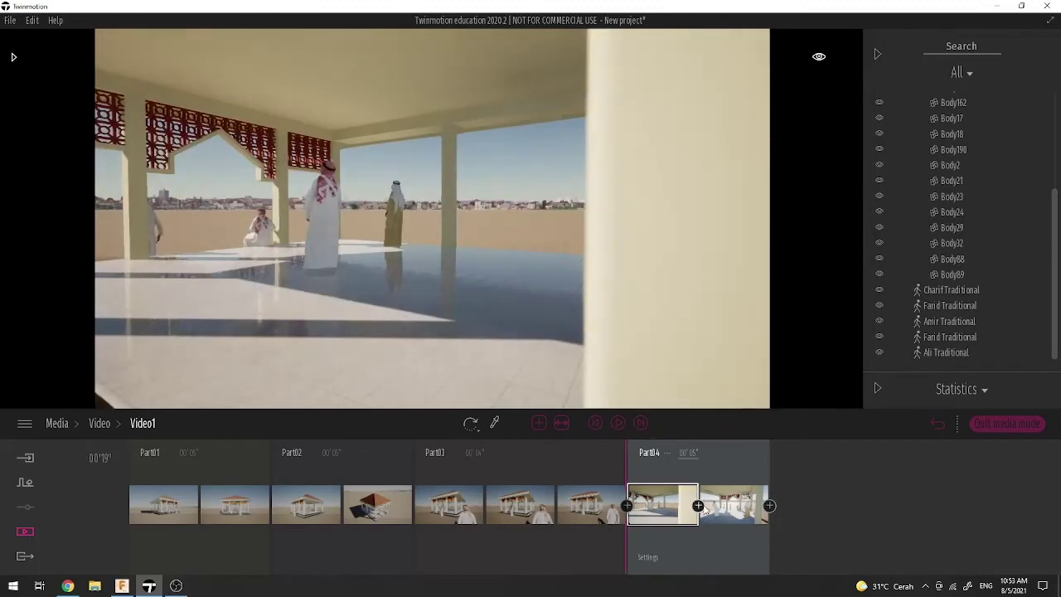
Step: Insert a middle keyframe in Part04, reframe it from the pavilion's edge facing the lattice arch, and update it
click(698, 506)
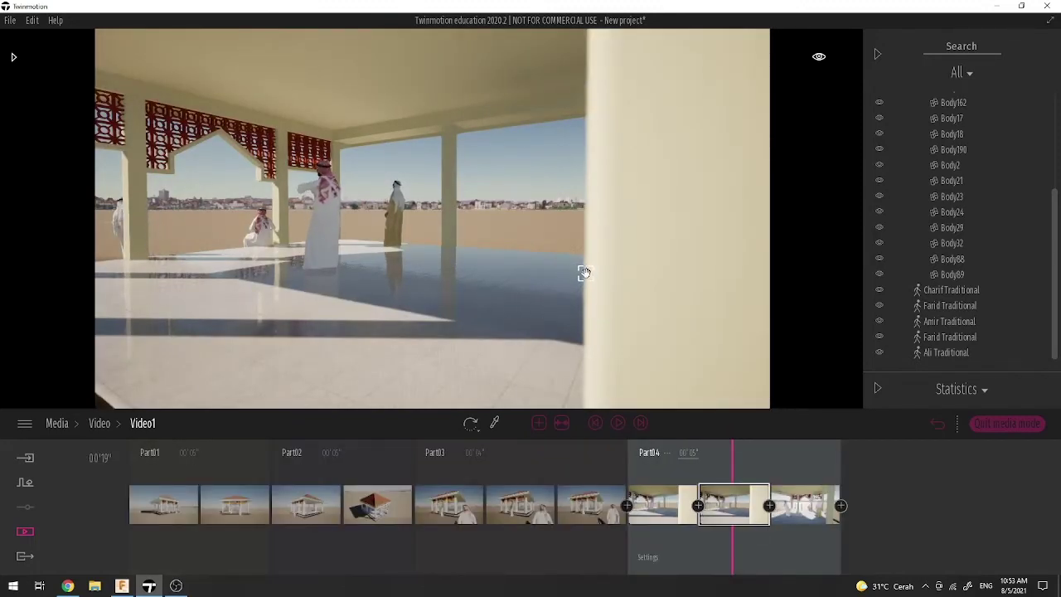
drag(585, 272, 675, 285)
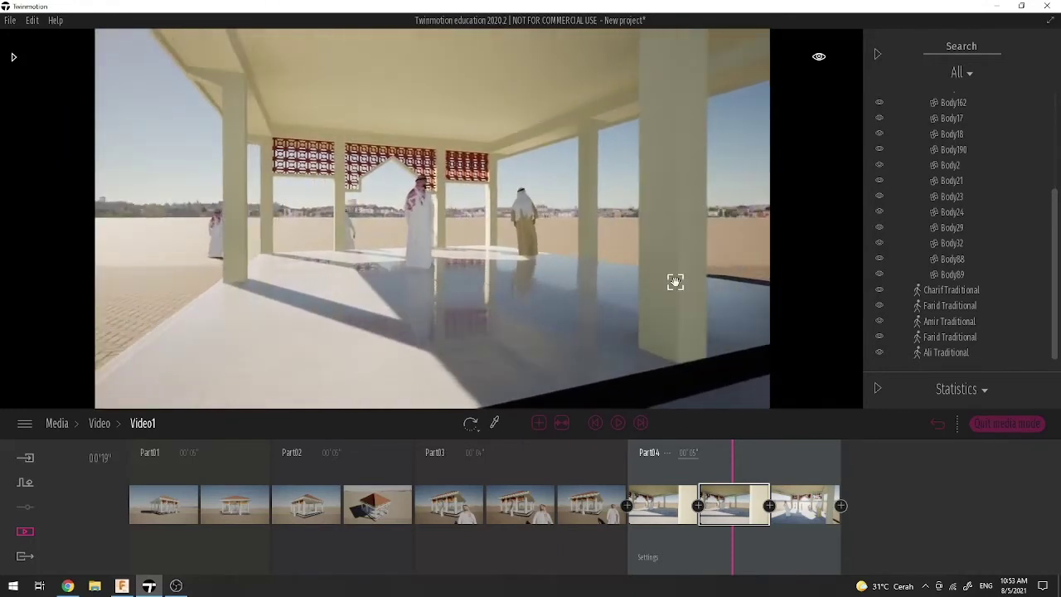
click(741, 488)
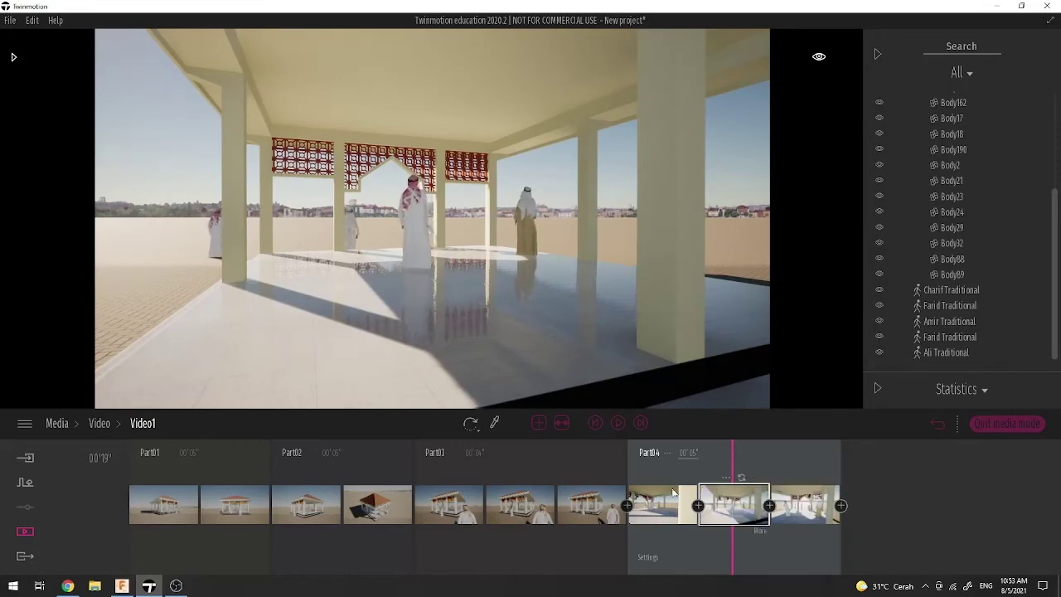
Step: Play Part04 from its first keyframe to check the camera move, and return to the start of Part01
click(597, 422)
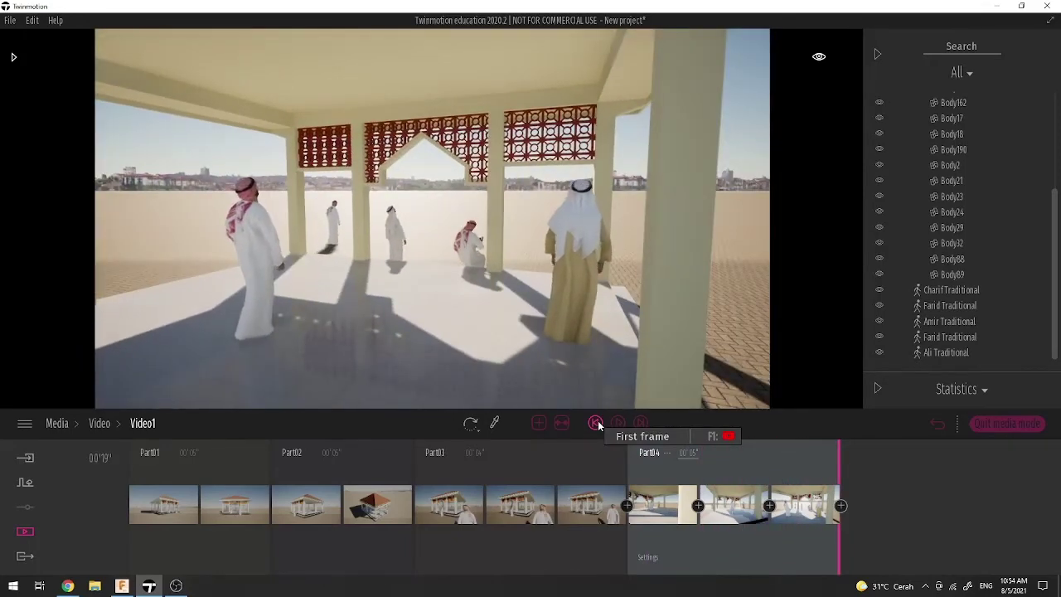
click(596, 423)
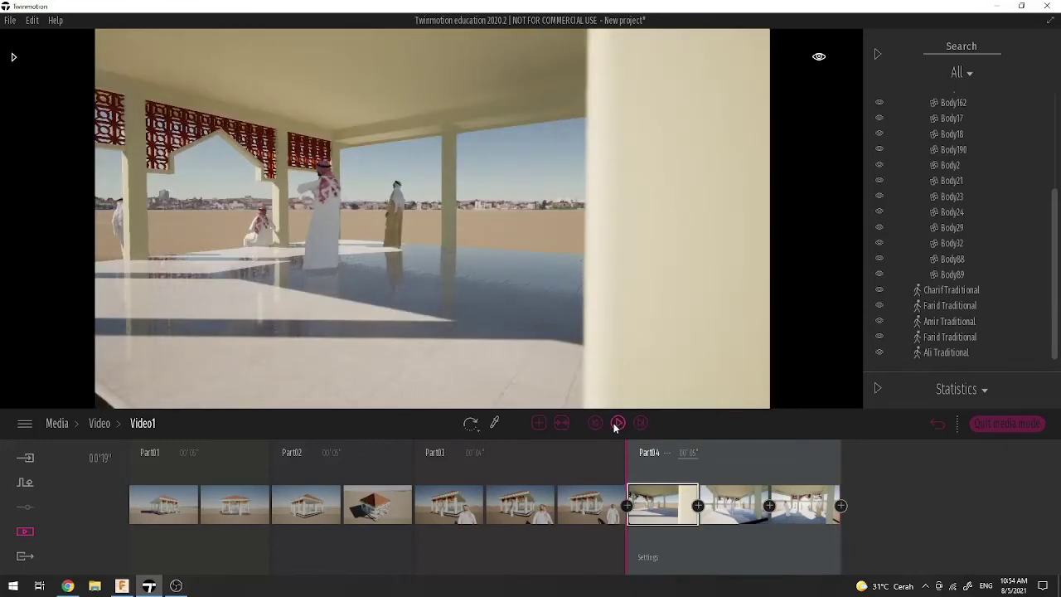
click(130, 468)
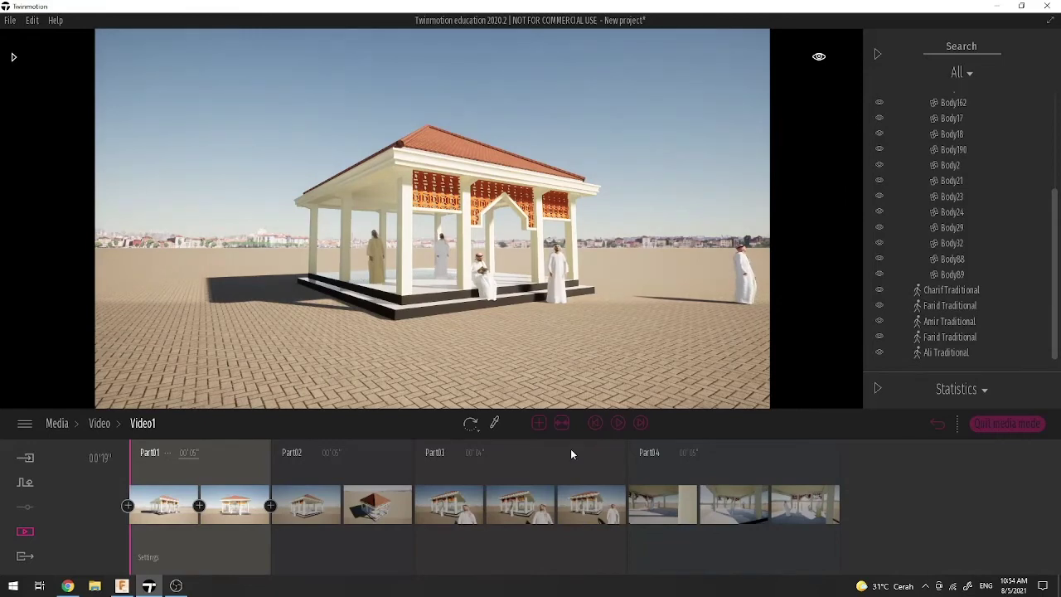
Step: Play all four video parts from Part01, and check the saved images and the images available for export
click(618, 423)
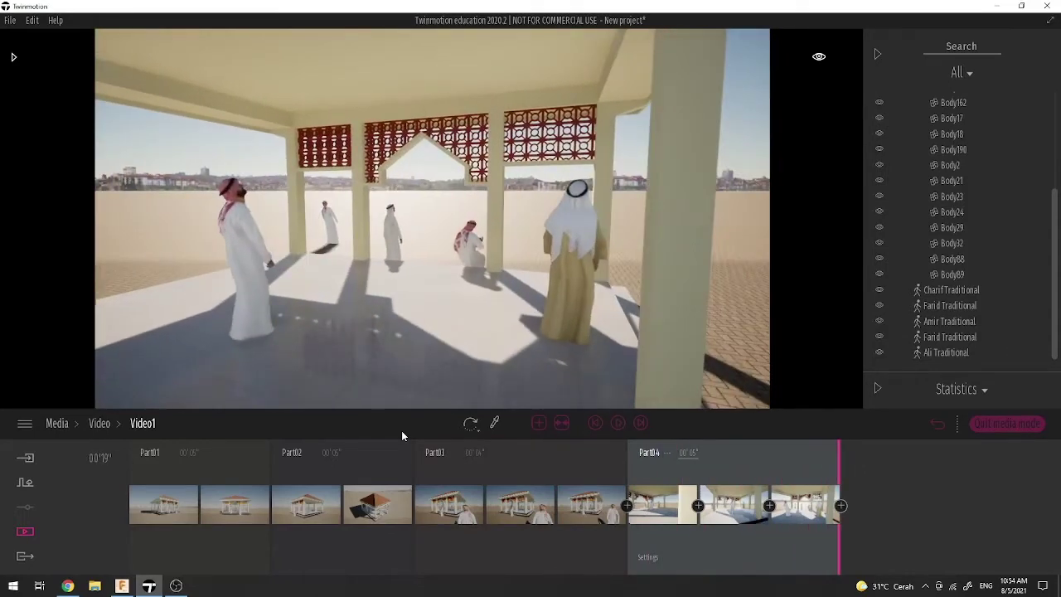
click(32, 537)
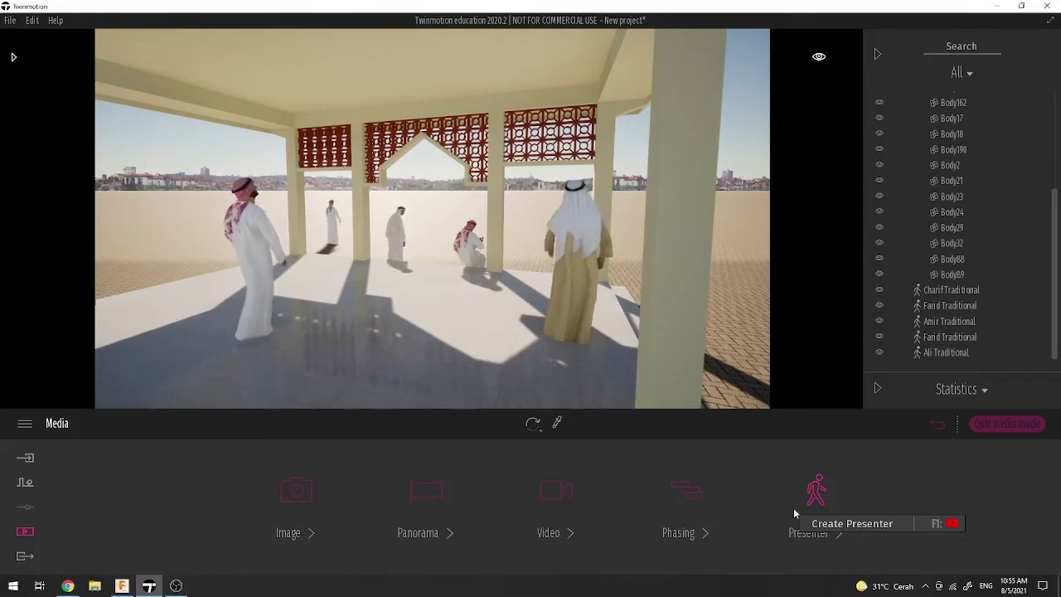
click(296, 498)
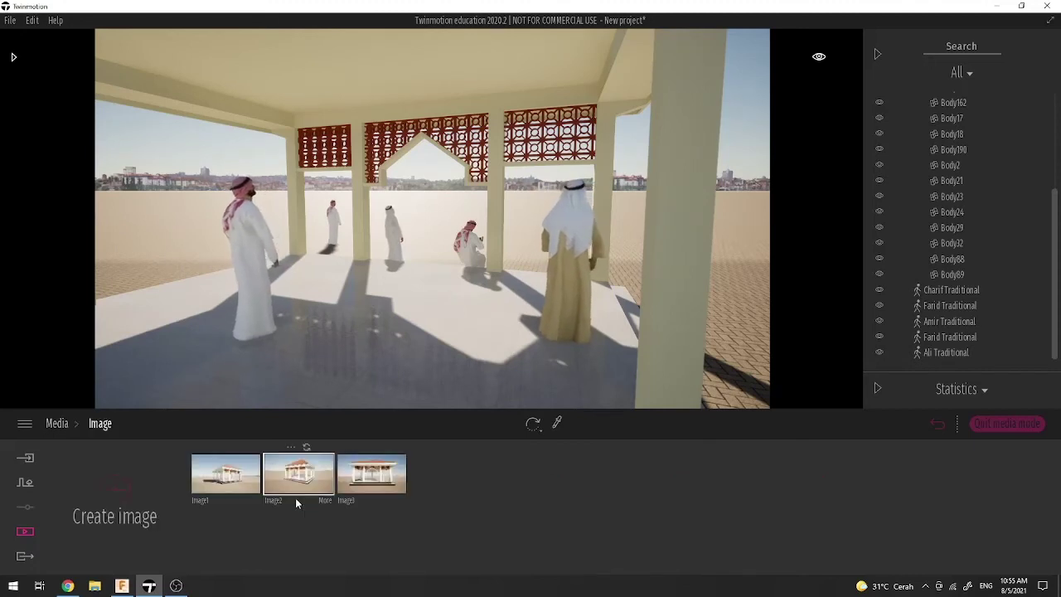
click(25, 556)
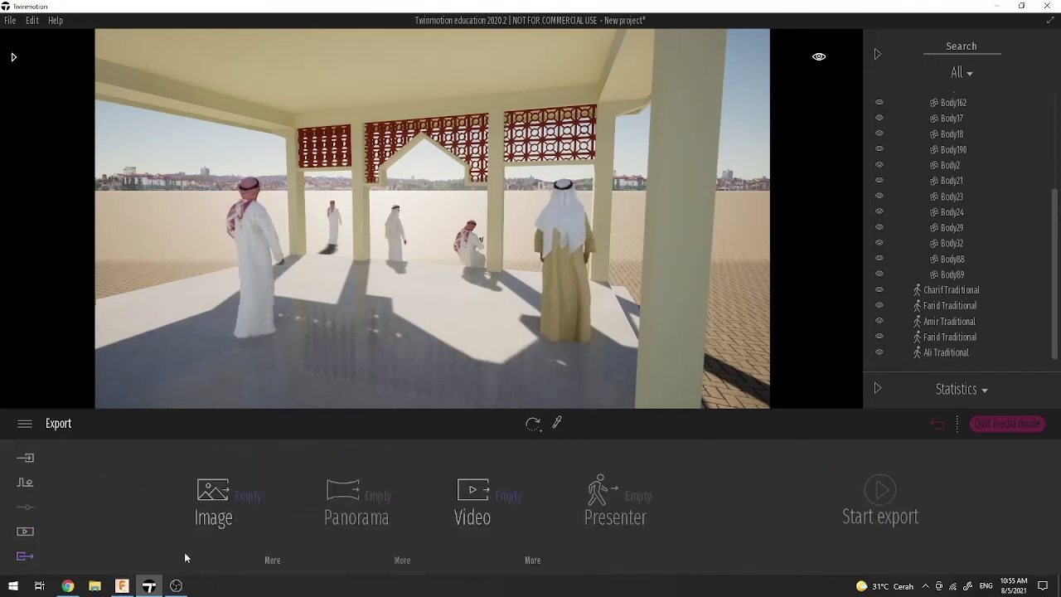
click(254, 503)
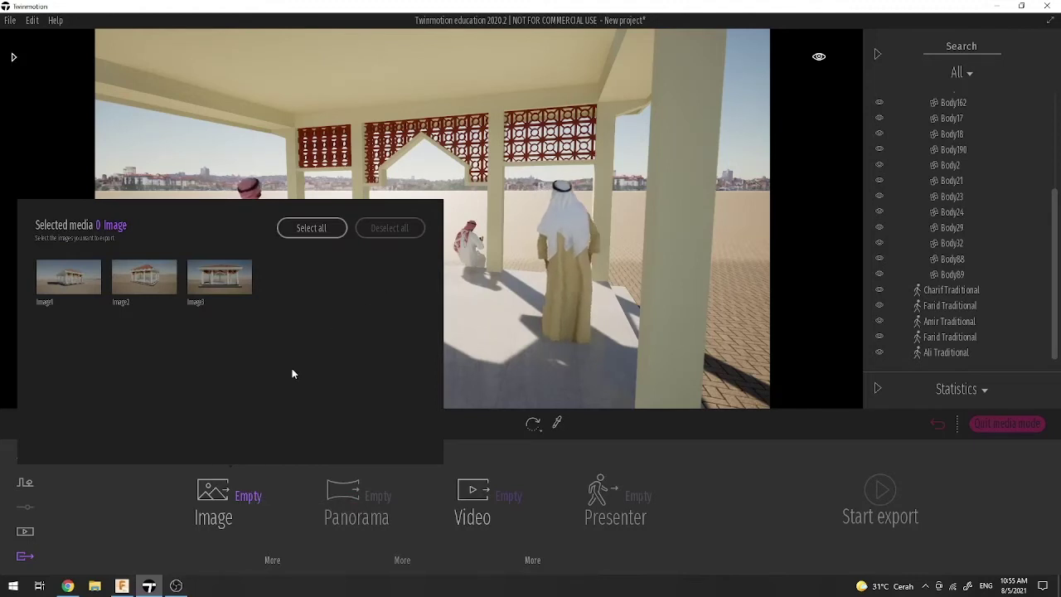
click(98, 482)
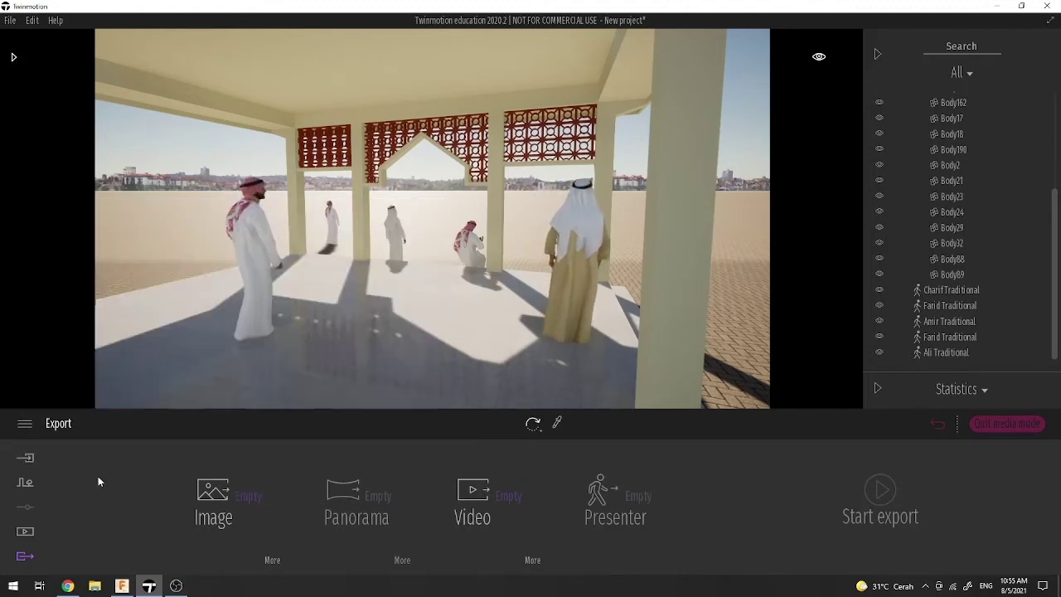
Step: Review the Settings, Quality and Appearance preferences, and close the dialog
click(25, 423)
click(42, 372)
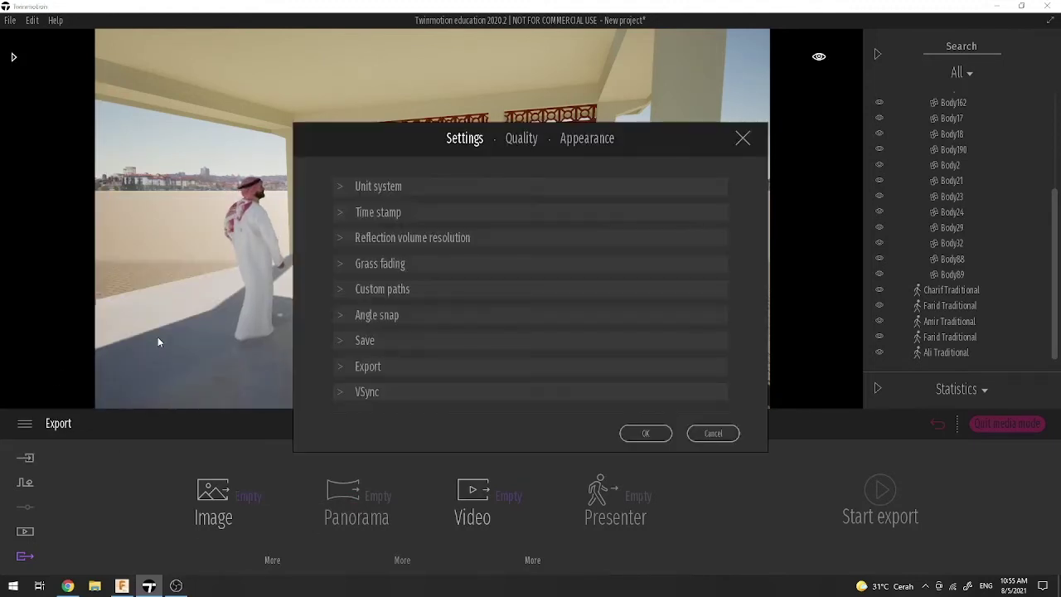
click(532, 141)
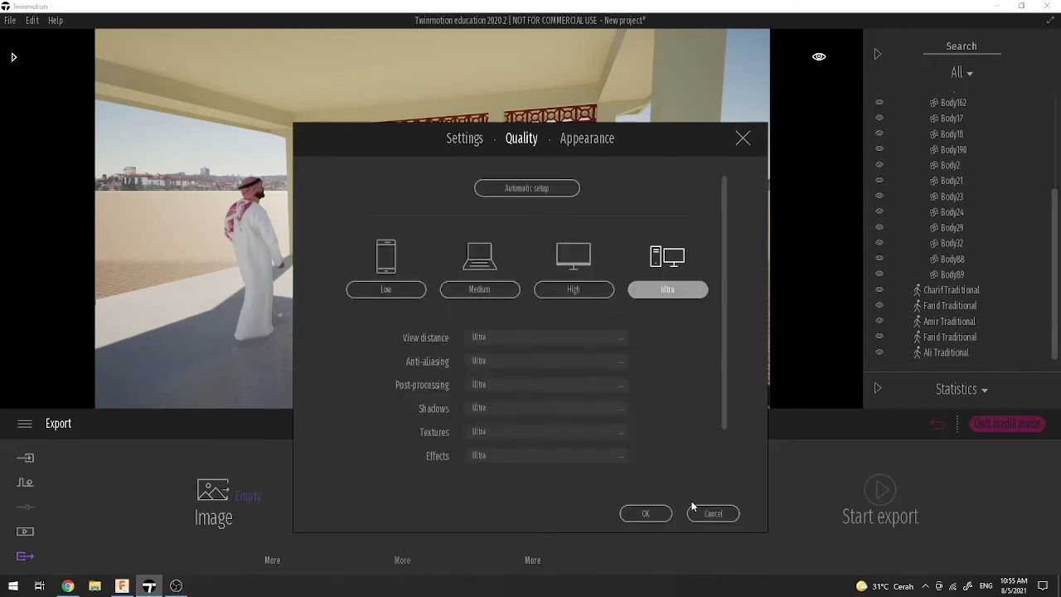
click(587, 139)
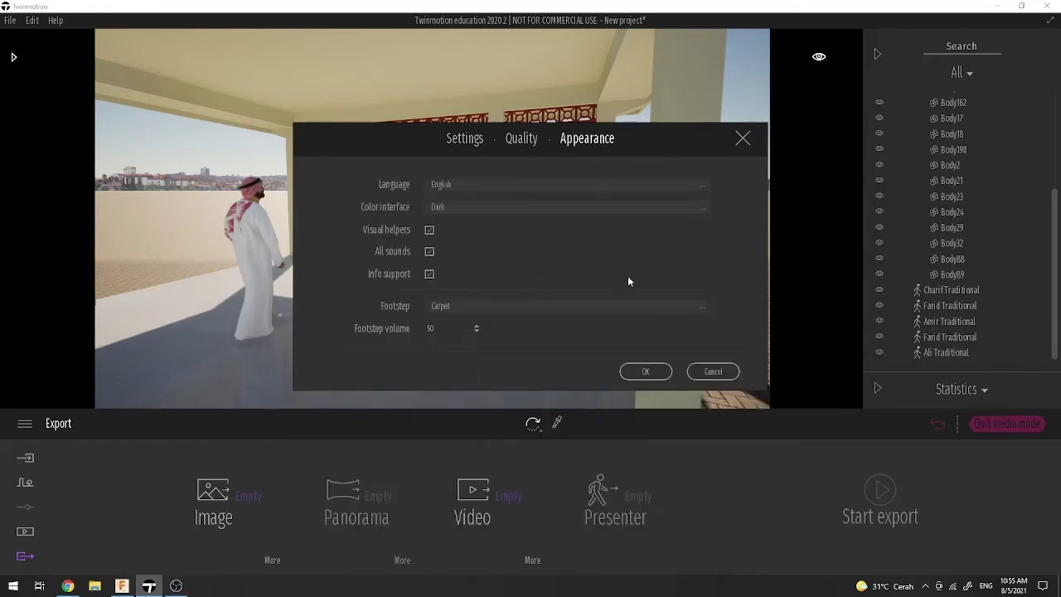
click(744, 139)
Step: Select all three images for export and set the image refinement to High
click(248, 497)
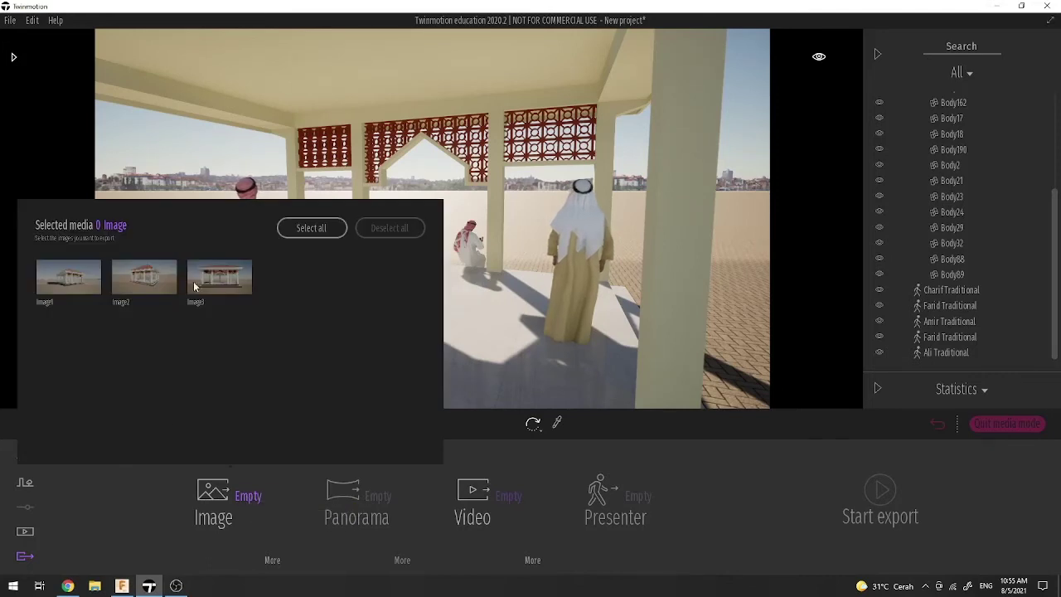
click(312, 229)
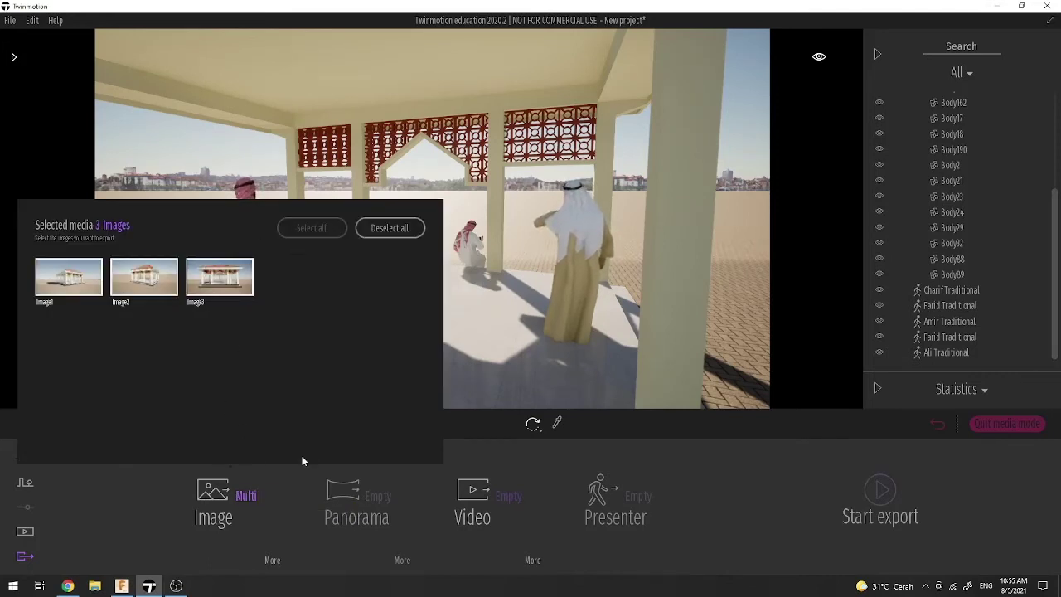
click(272, 560)
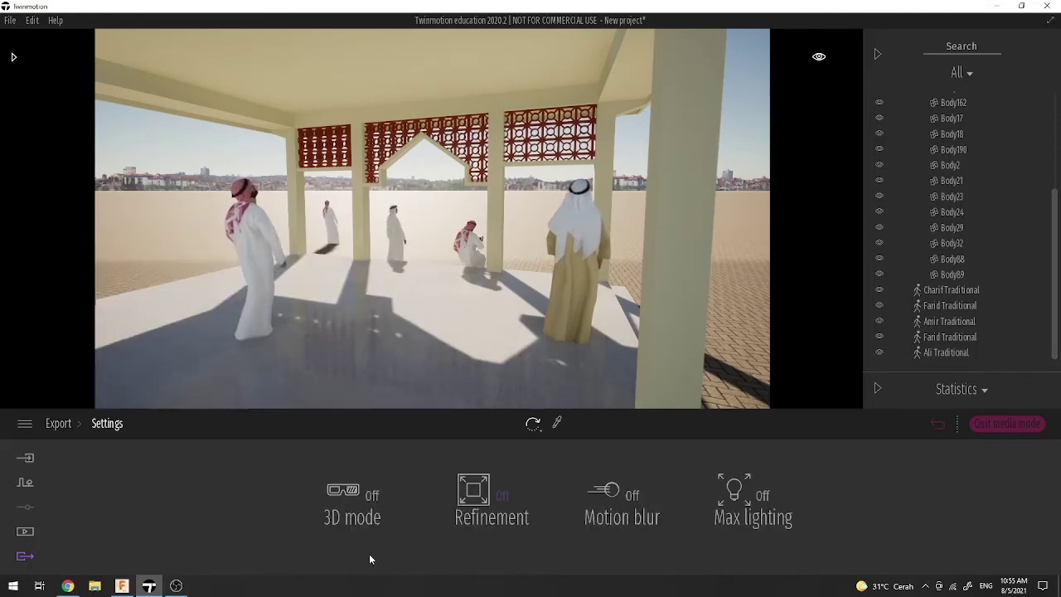
click(501, 496)
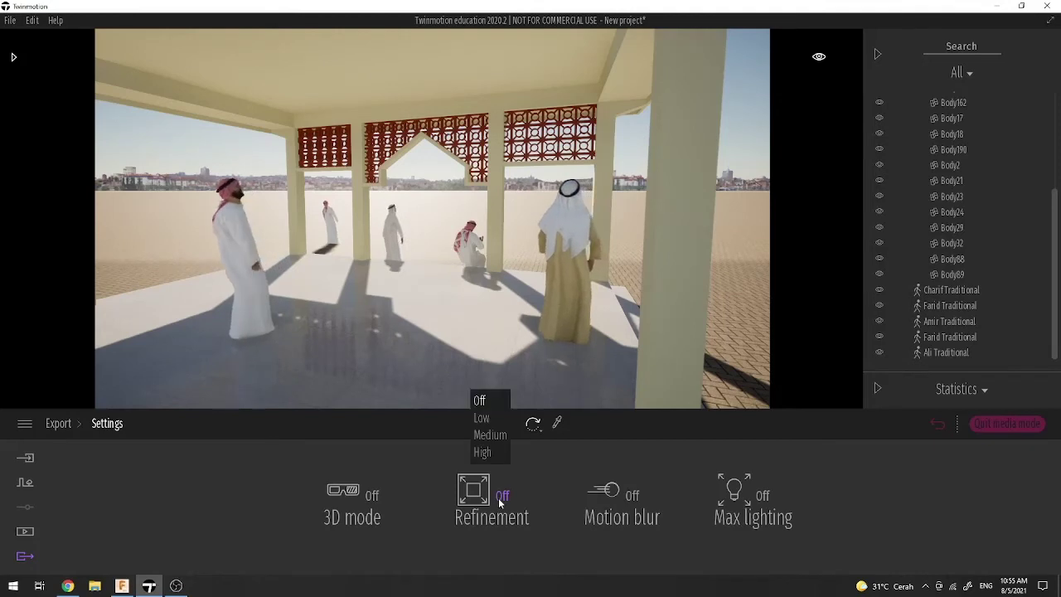
click(487, 453)
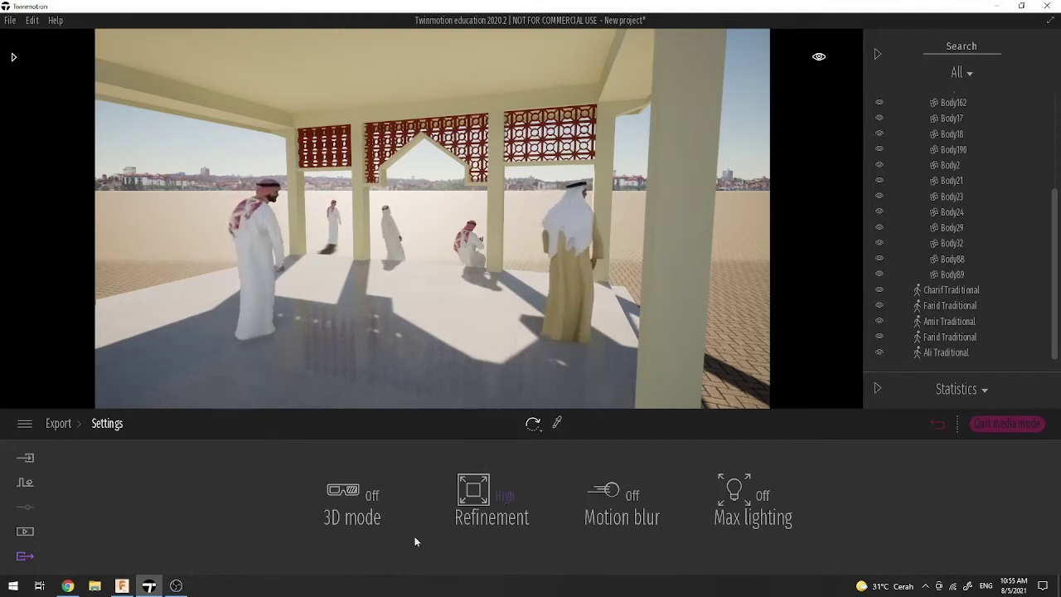
click(64, 425)
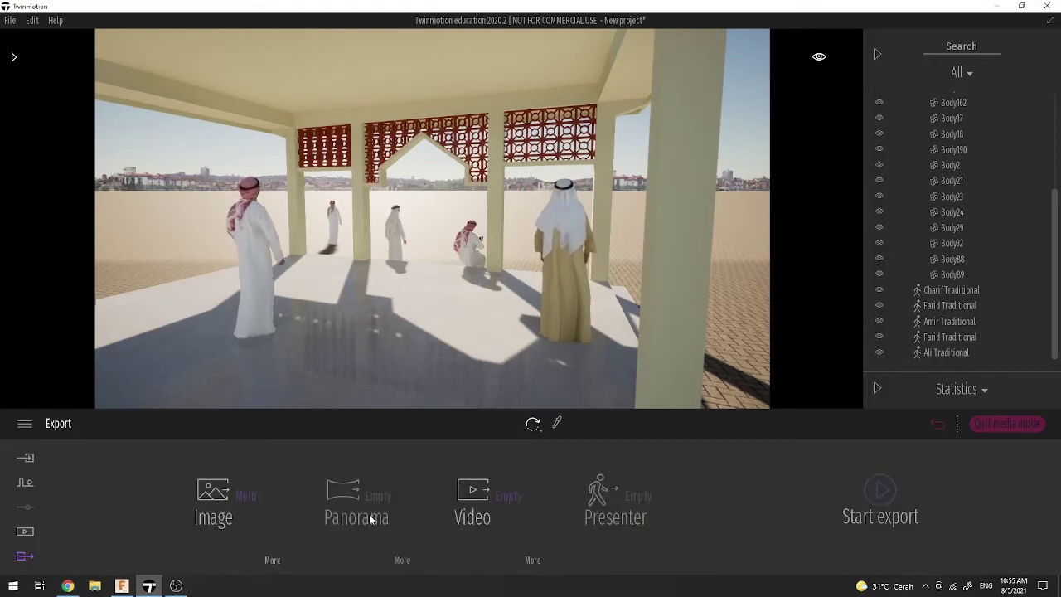
Step: Add Video1 to the export and include all four of its parts as separate clips
click(518, 500)
click(334, 286)
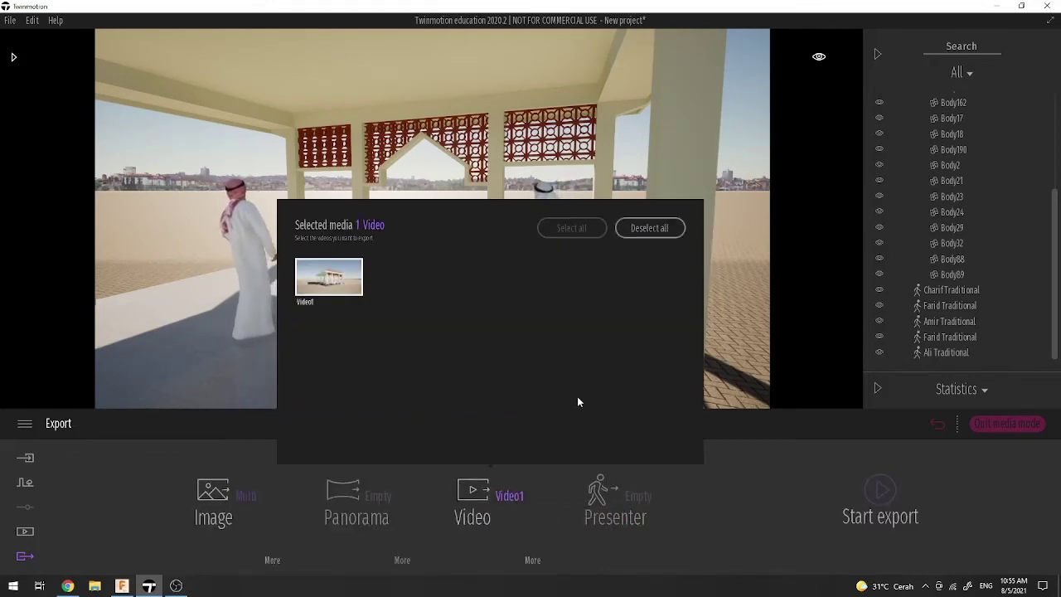
click(532, 560)
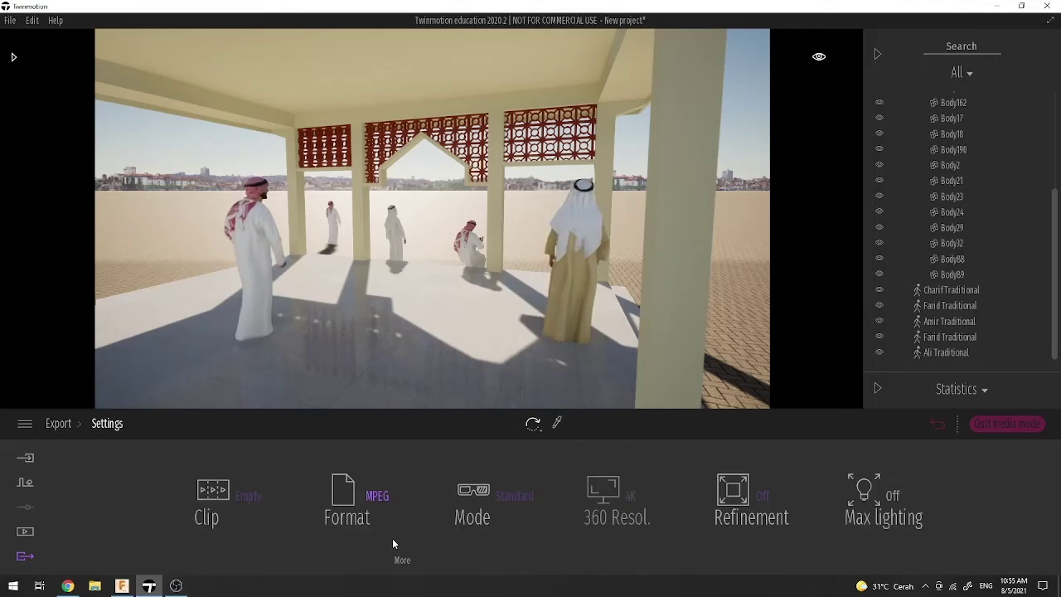
click(253, 499)
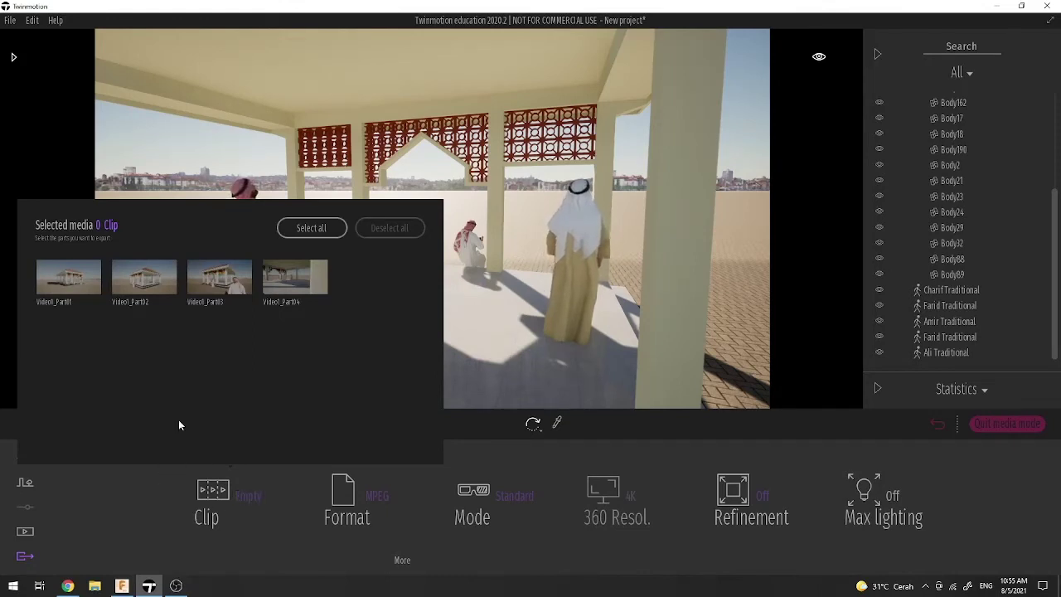
click(312, 228)
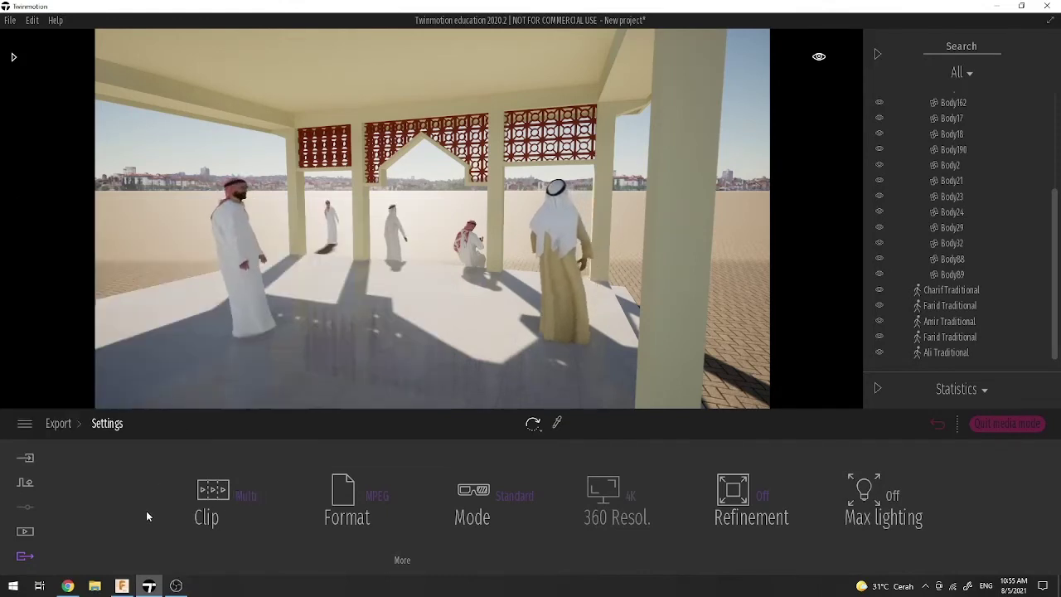
Step: Check the video export's format, mode and refinement options, and review the export's image selection
click(380, 497)
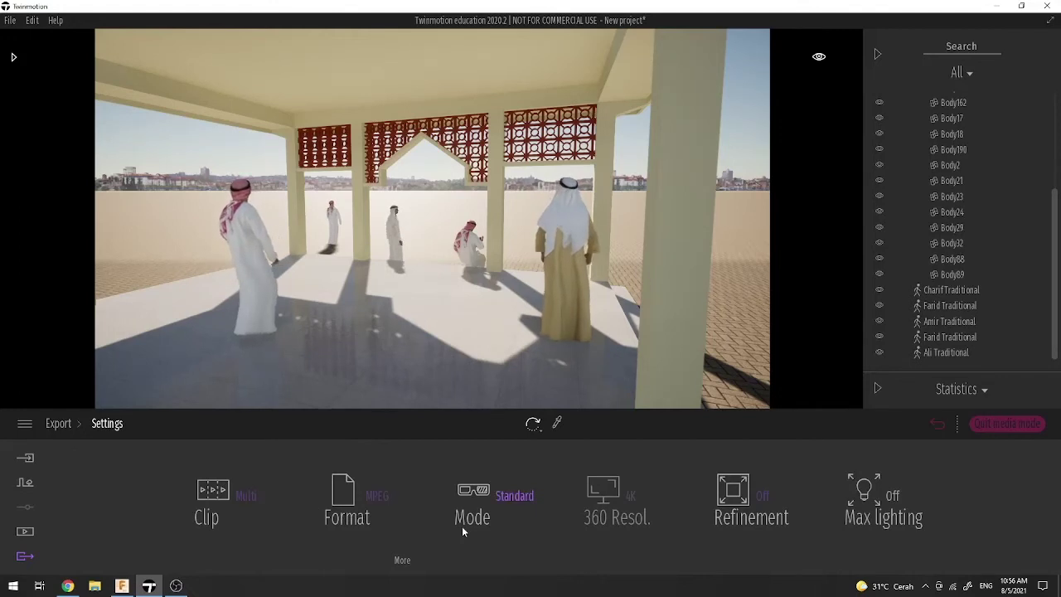
click(514, 496)
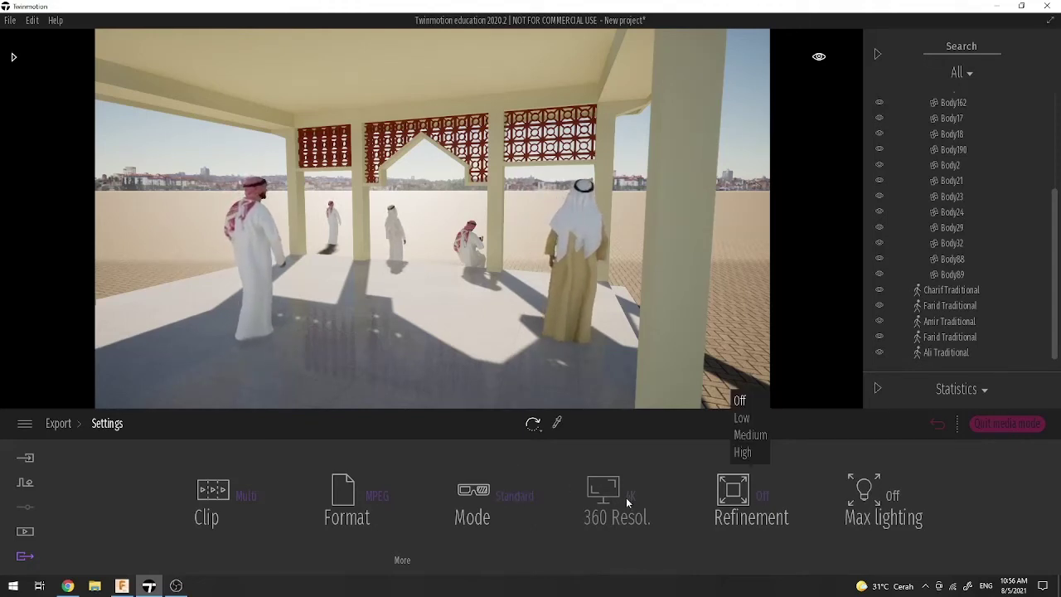
click(58, 423)
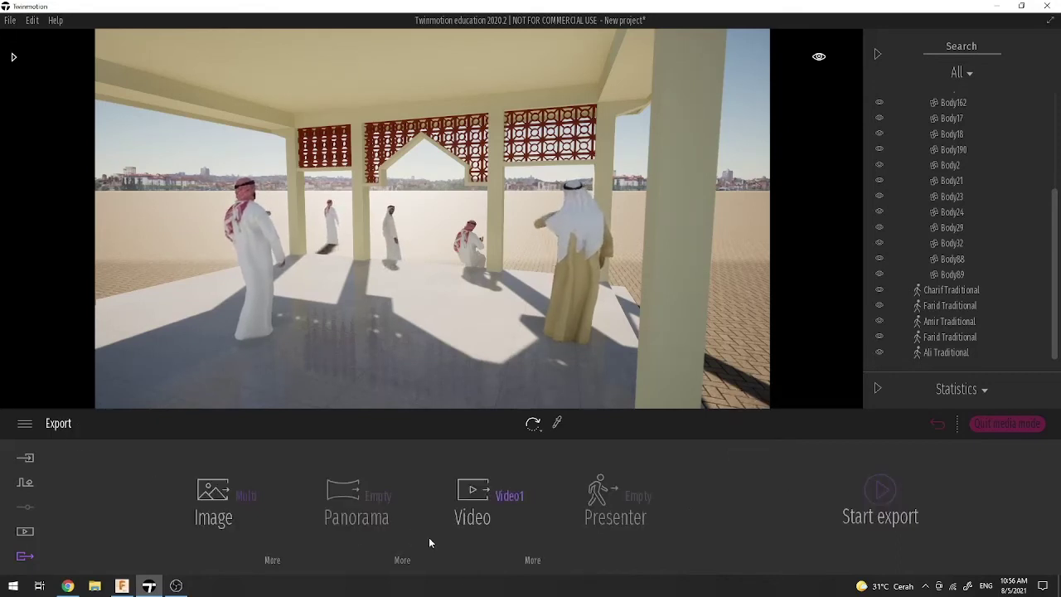
click(253, 498)
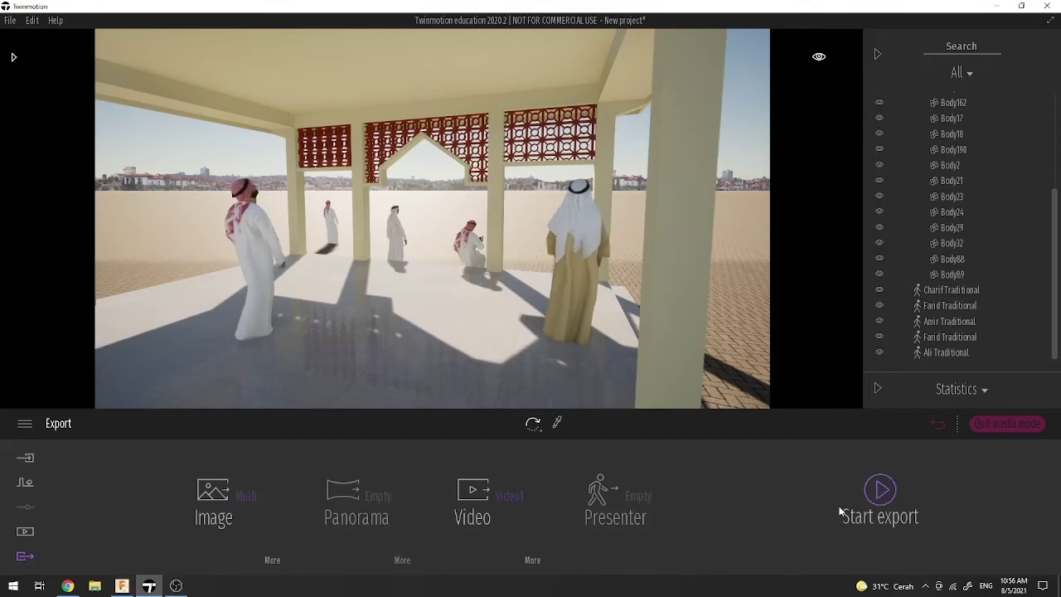
Step: Start the export and create a new folder on the Desktop for the output
click(884, 496)
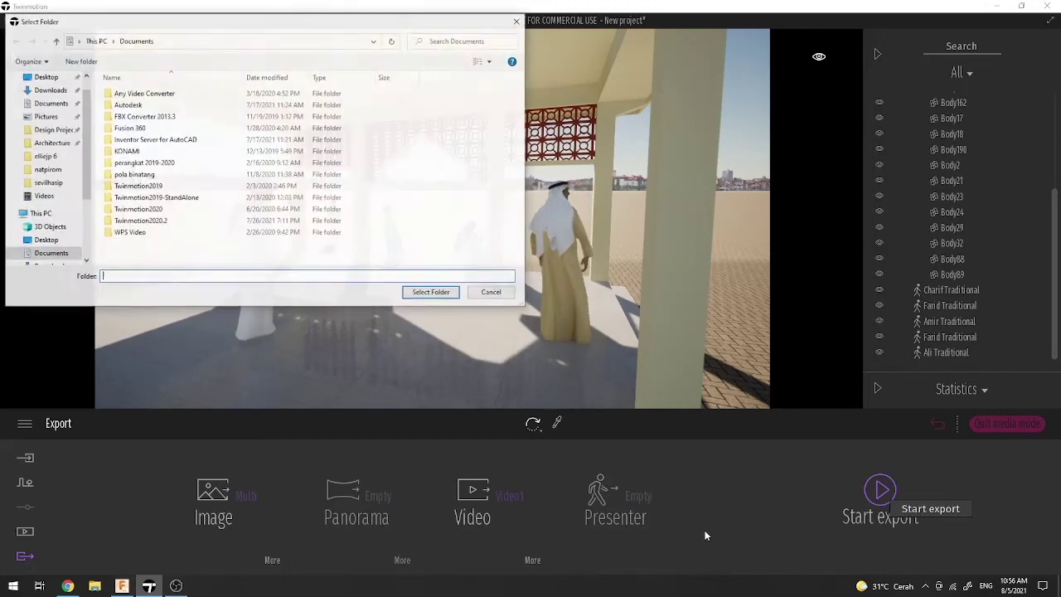
click(46, 77)
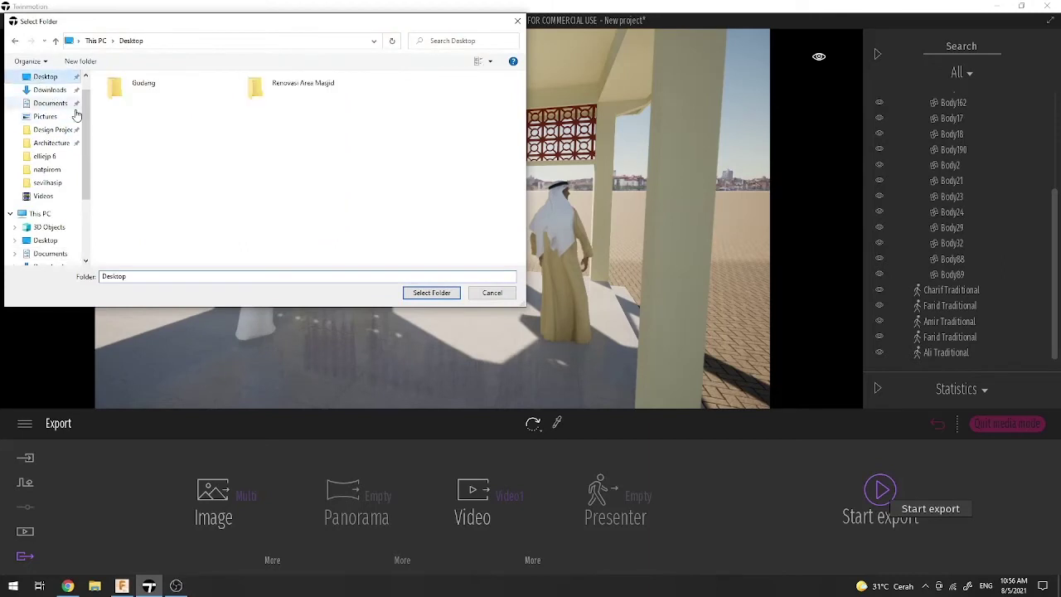
right_click(212, 215)
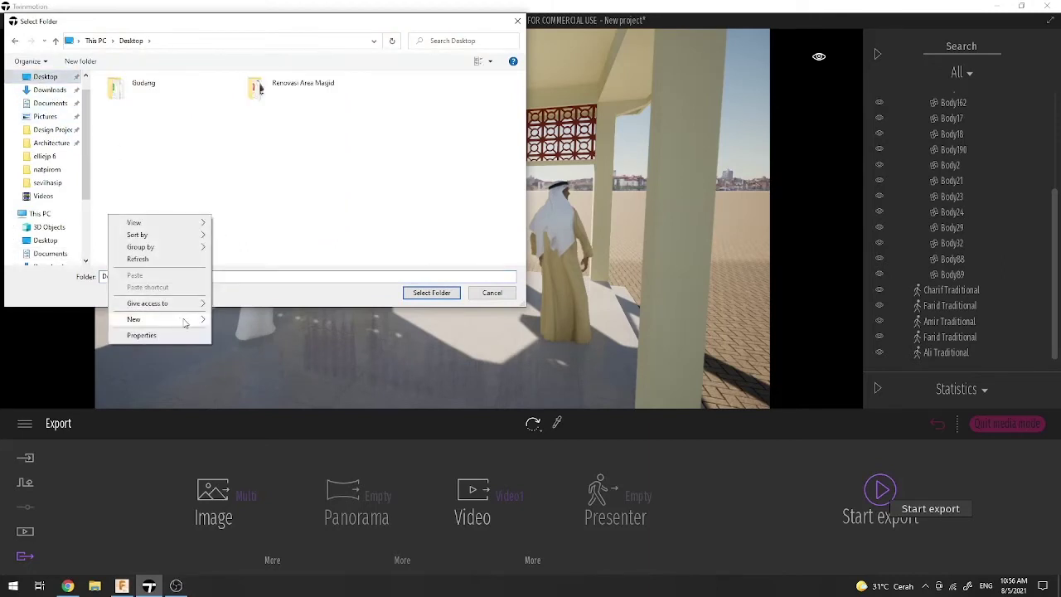
mouse_move(183, 320)
click(218, 322)
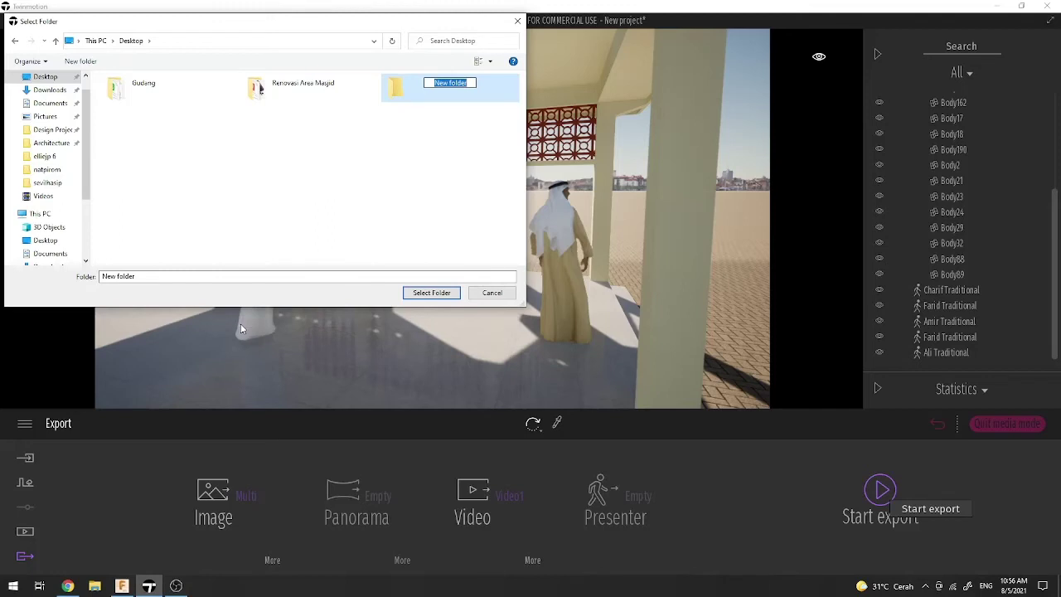
Step: Name the new folder Hasil Rendering and choose it as the export destination
text(V)
key(BackSpace)
text(Hasil rendering)
click(446, 83)
key(BackSpace)
text(R)
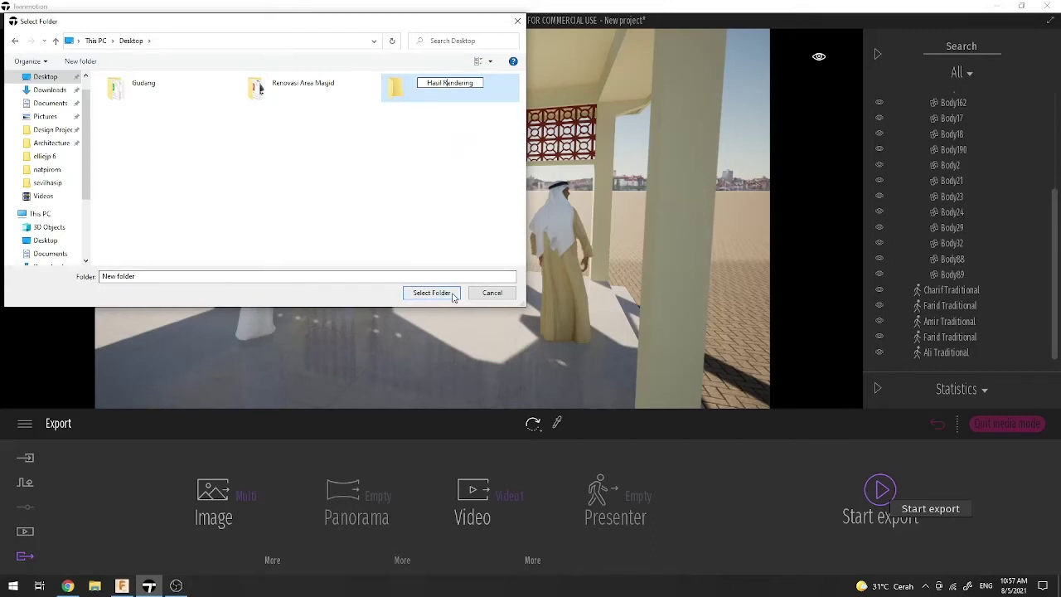
click(453, 297)
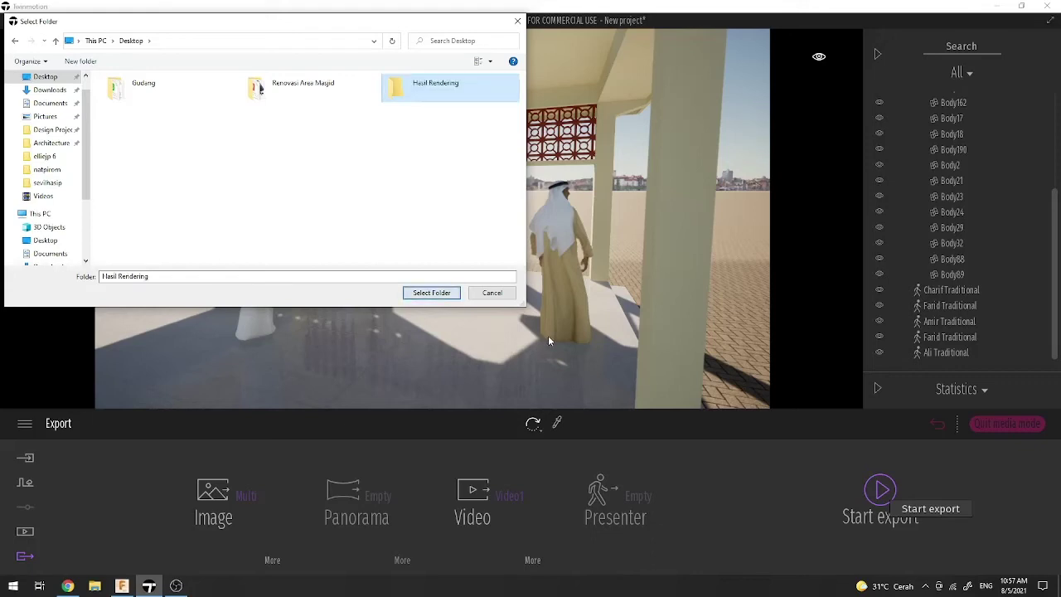
click(445, 298)
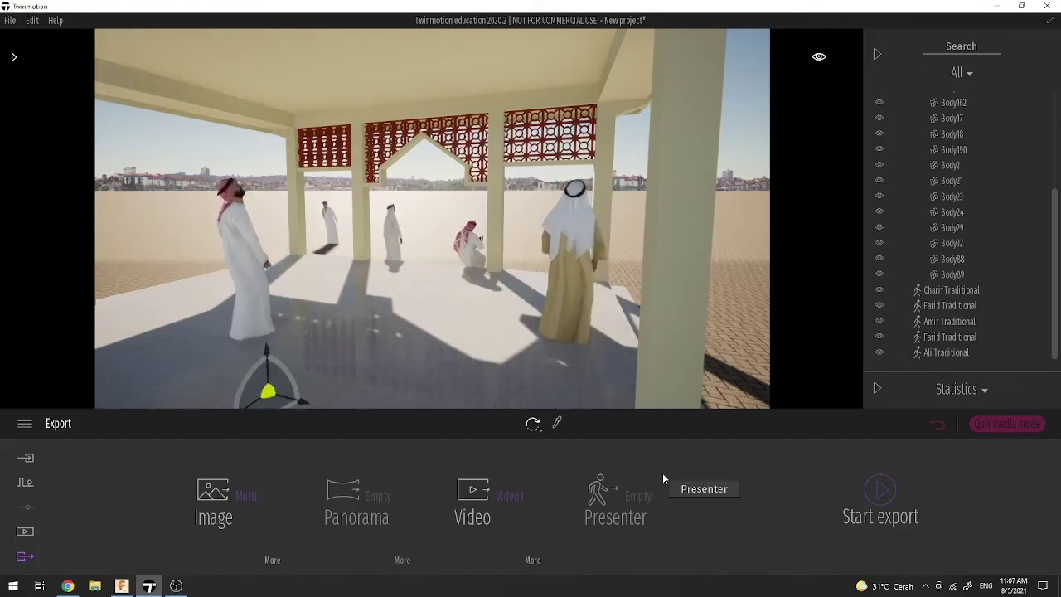
Step: Open the Hasil Rendering folder from the desktop and examine the exported Video1 file and its four part clips
key(super+d)
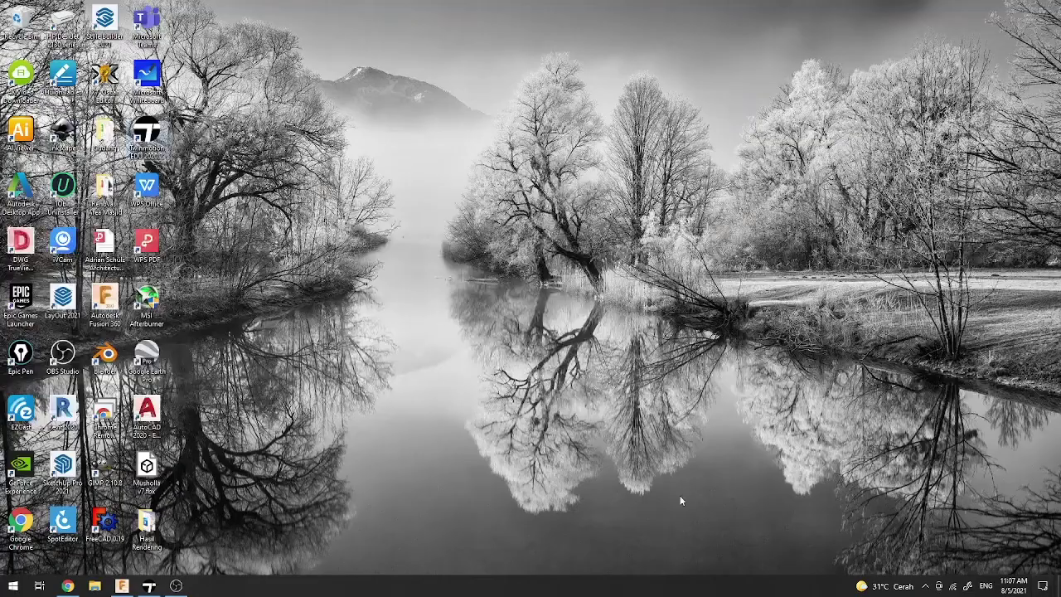
double_click(154, 539)
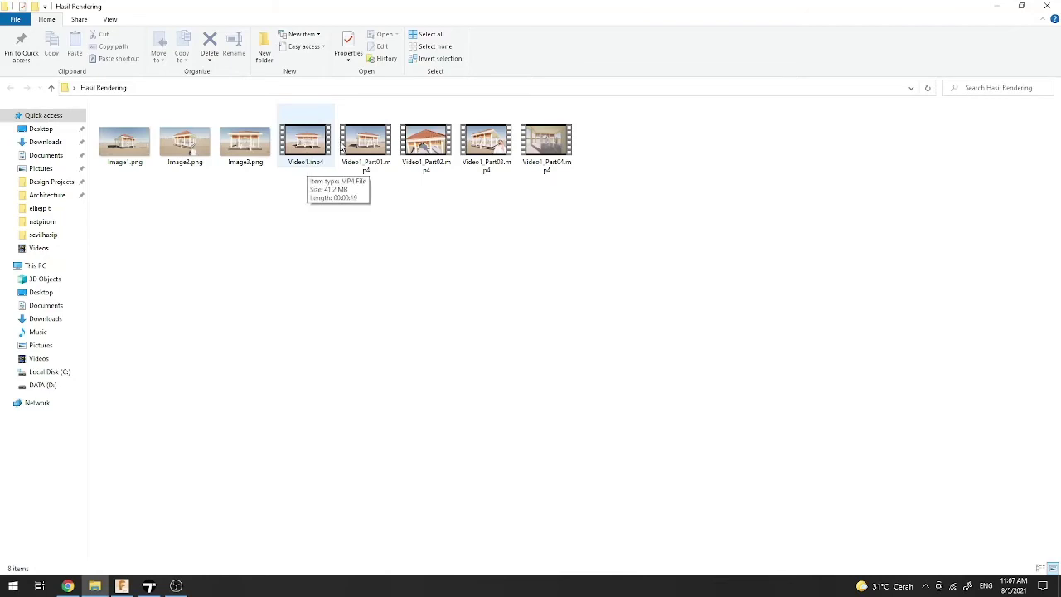
click(305, 143)
click(365, 146)
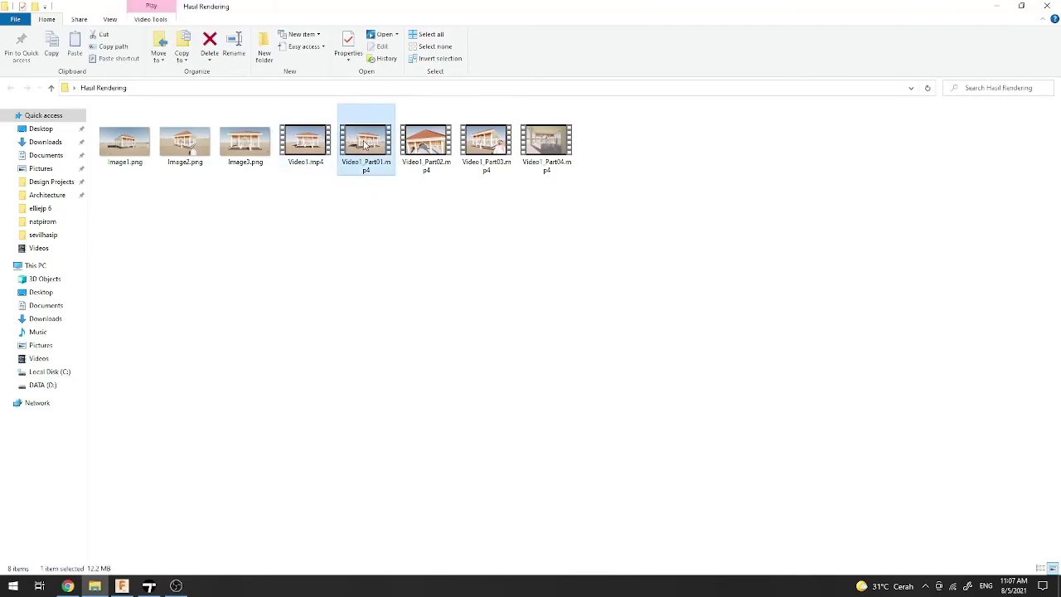
click(425, 145)
click(486, 143)
click(547, 142)
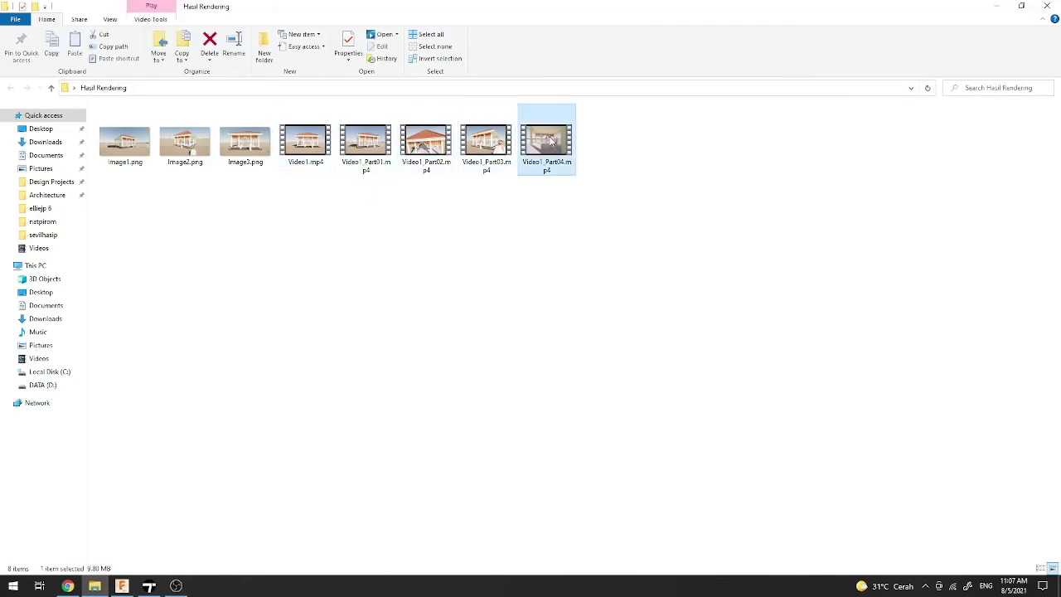
click(583, 206)
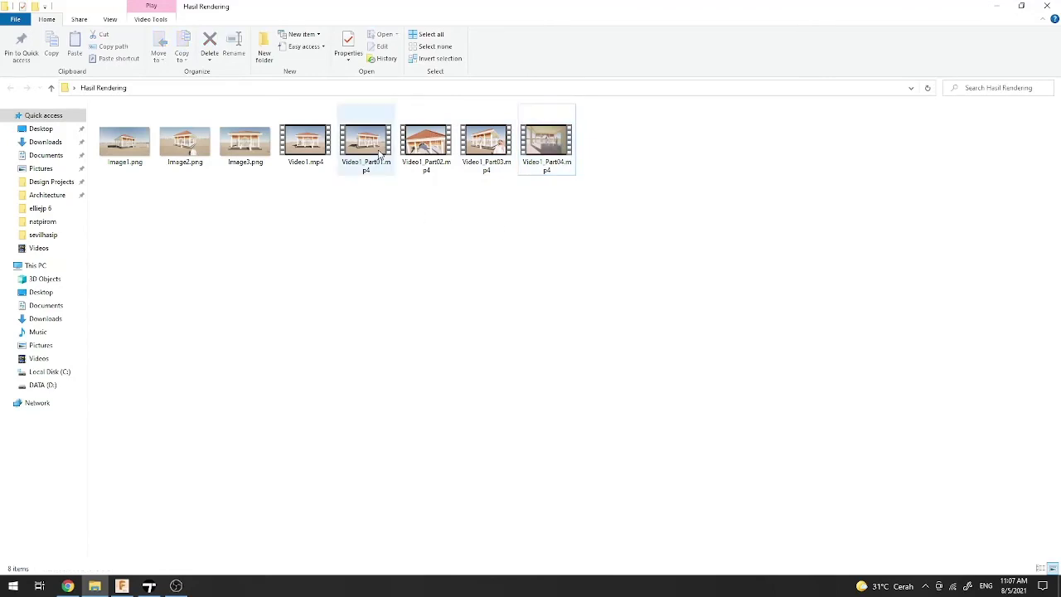
Step: Play the exported Video1_Part01.mp4 clip and the full Video1.mp4 to review them, closing the player after each
mouse_move(379, 155)
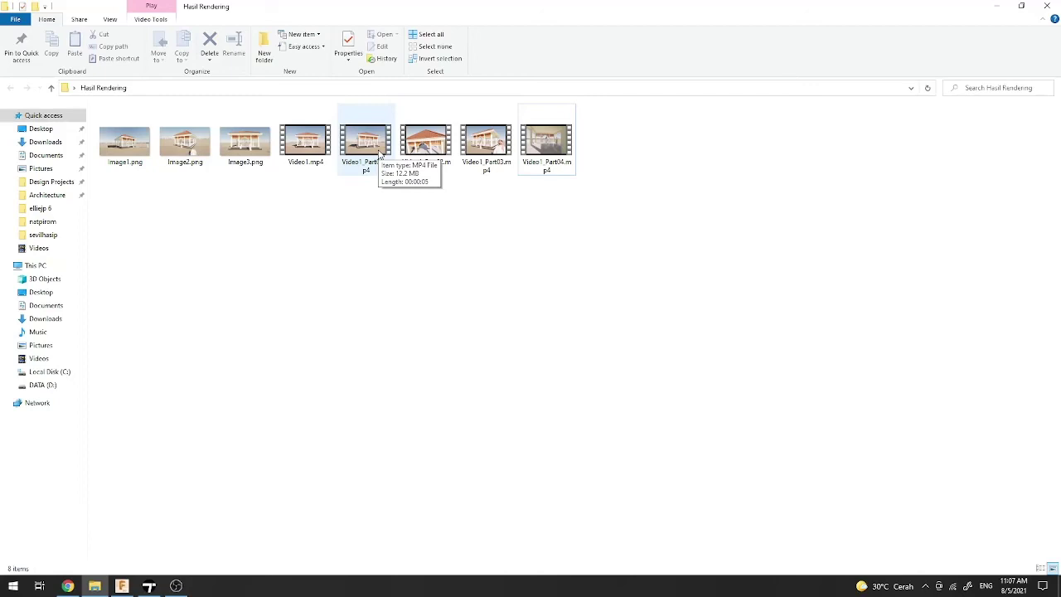
double_click(380, 155)
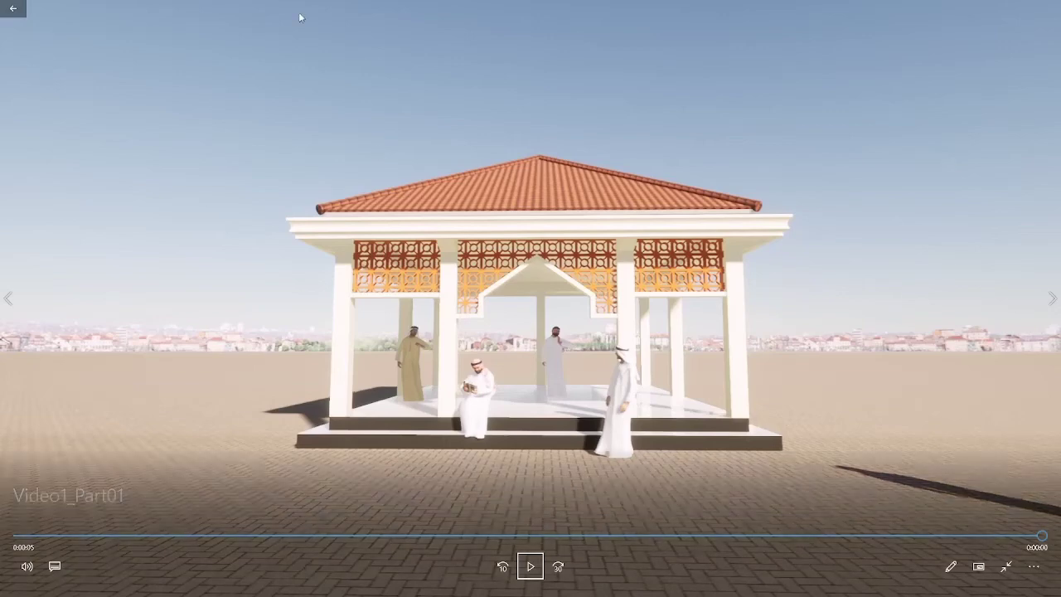
click(1048, 9)
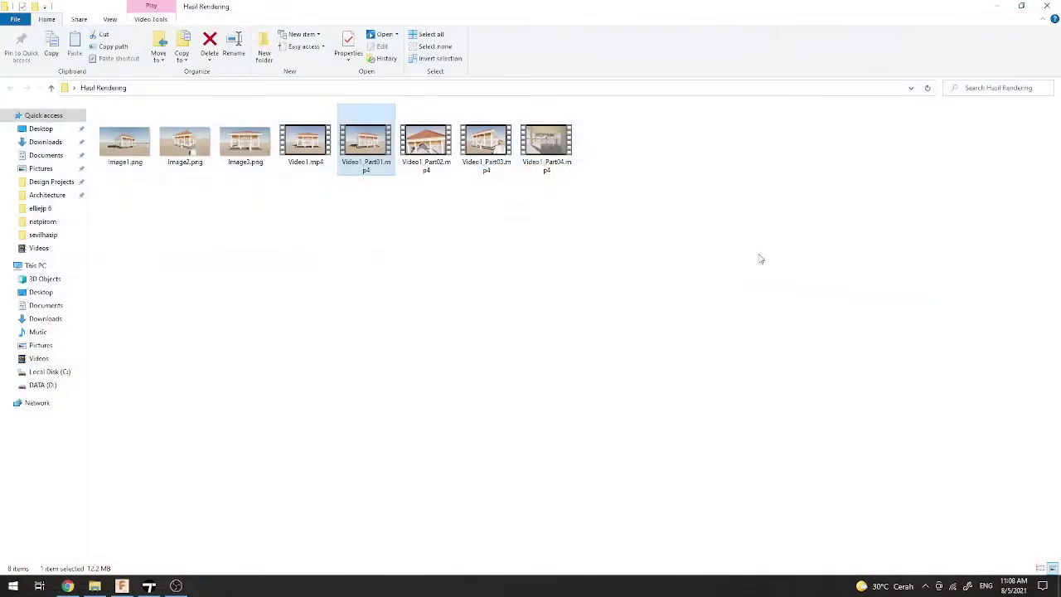
double_click(311, 149)
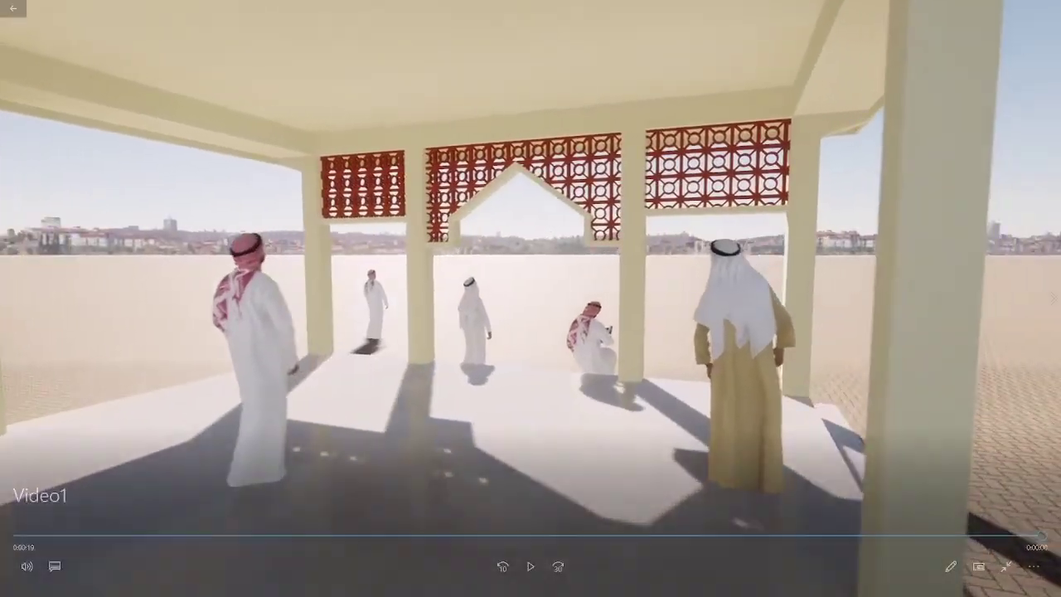
click(1056, 6)
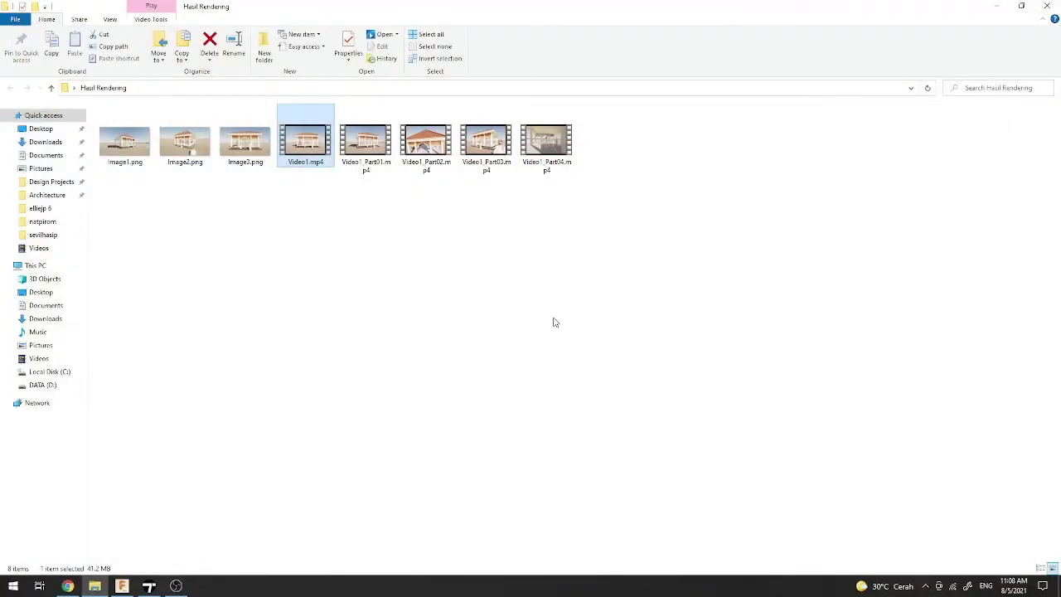
Step: View the exported Image1.png, Image2.png and Image3.png in sequence and close the photo viewer
click(129, 162)
double_click(129, 163)
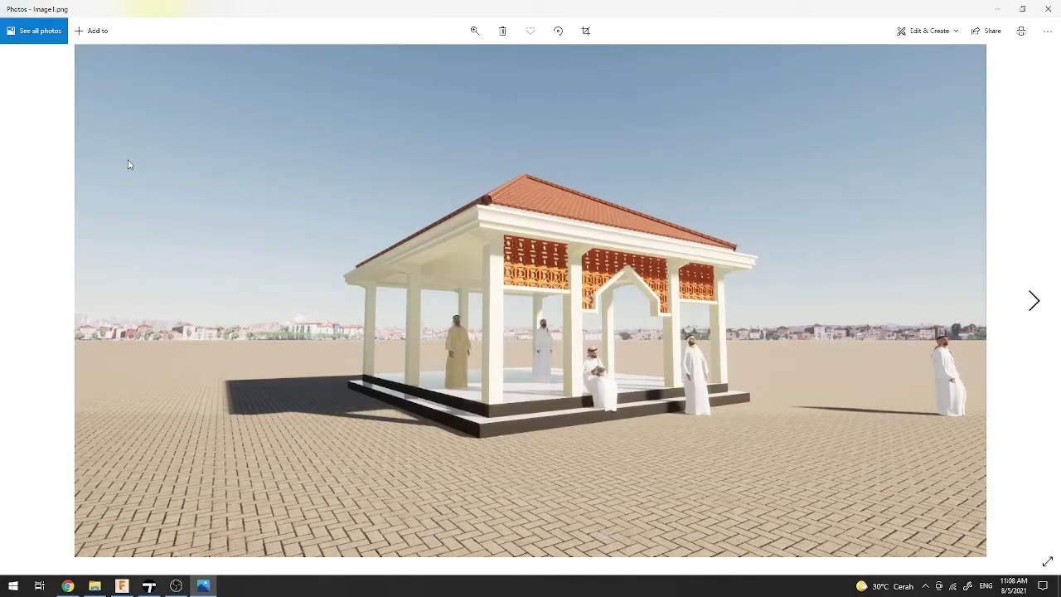
key(Right)
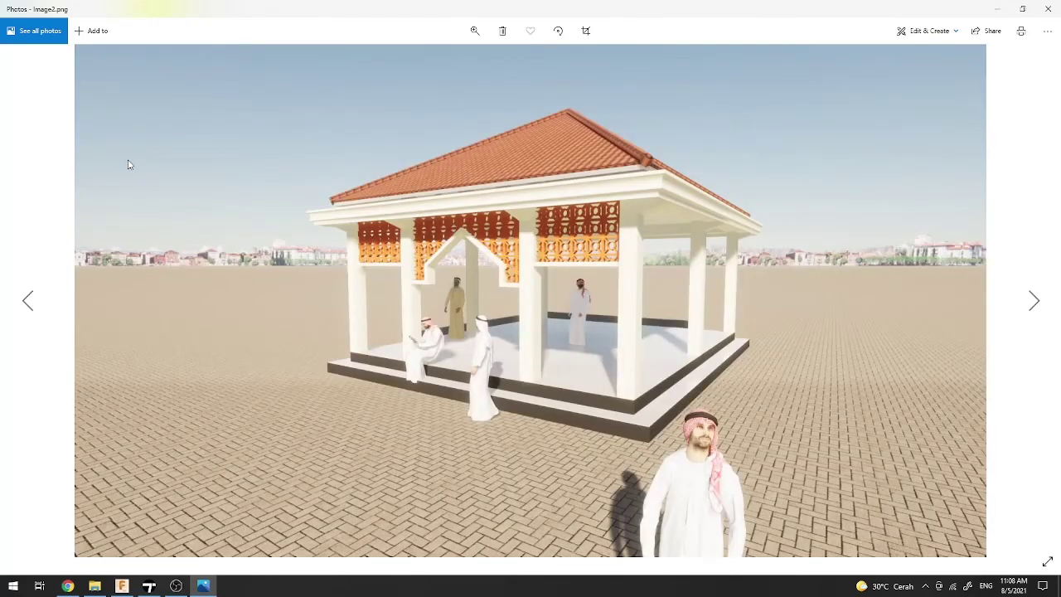
key(Right)
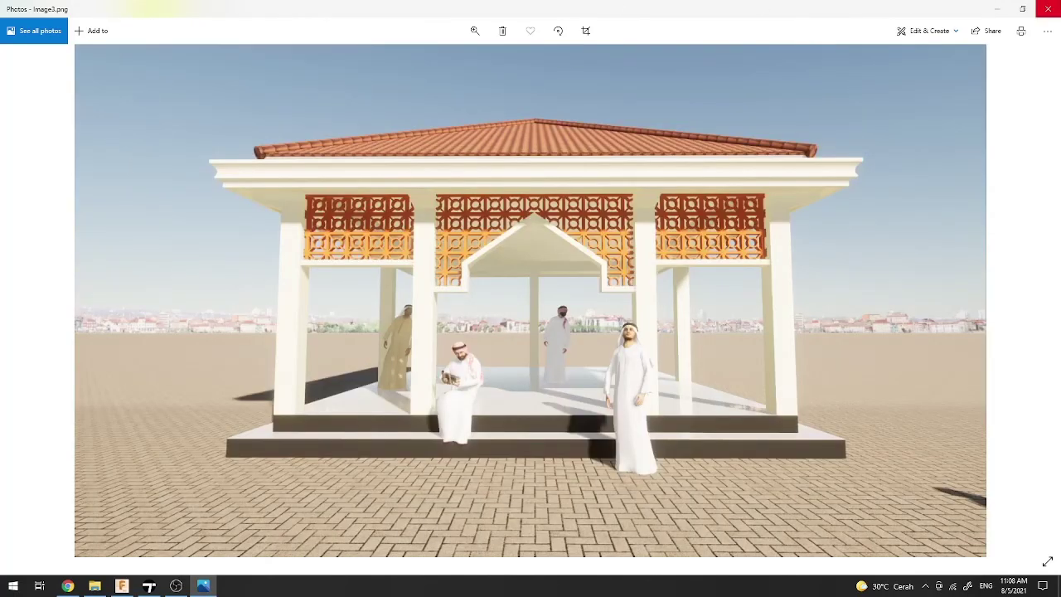
click(1048, 8)
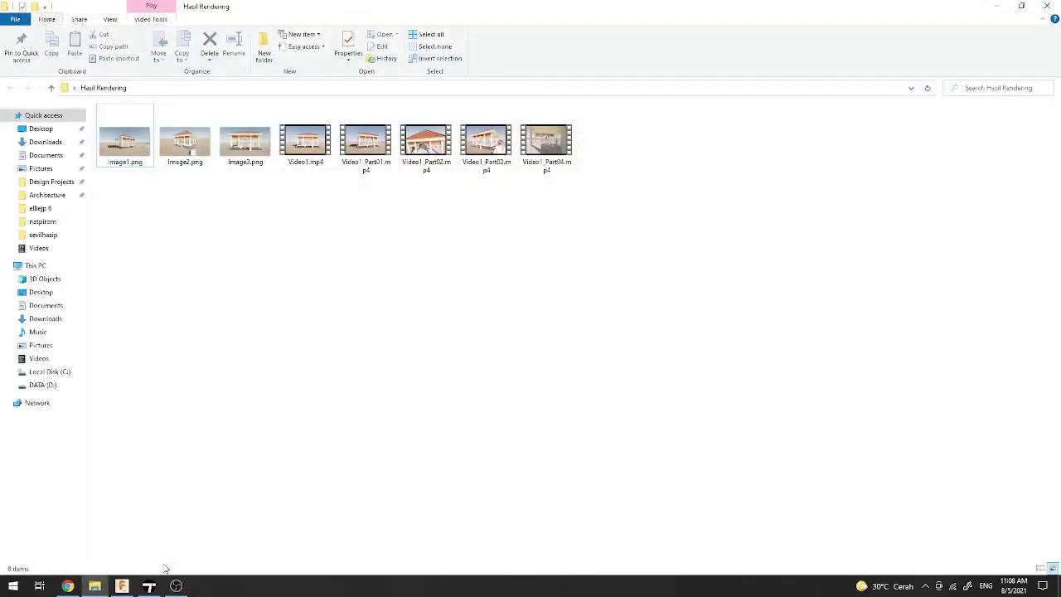
Step: Switch to Twinmotion and review the saved Image1 and Image3 views in the scene's image media
click(150, 588)
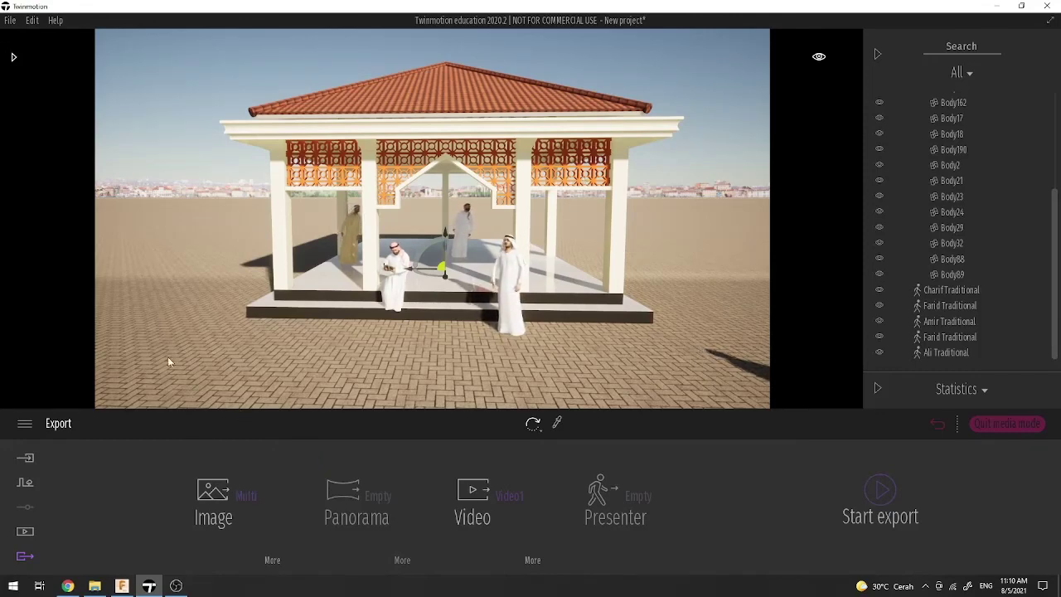
click(31, 532)
click(284, 495)
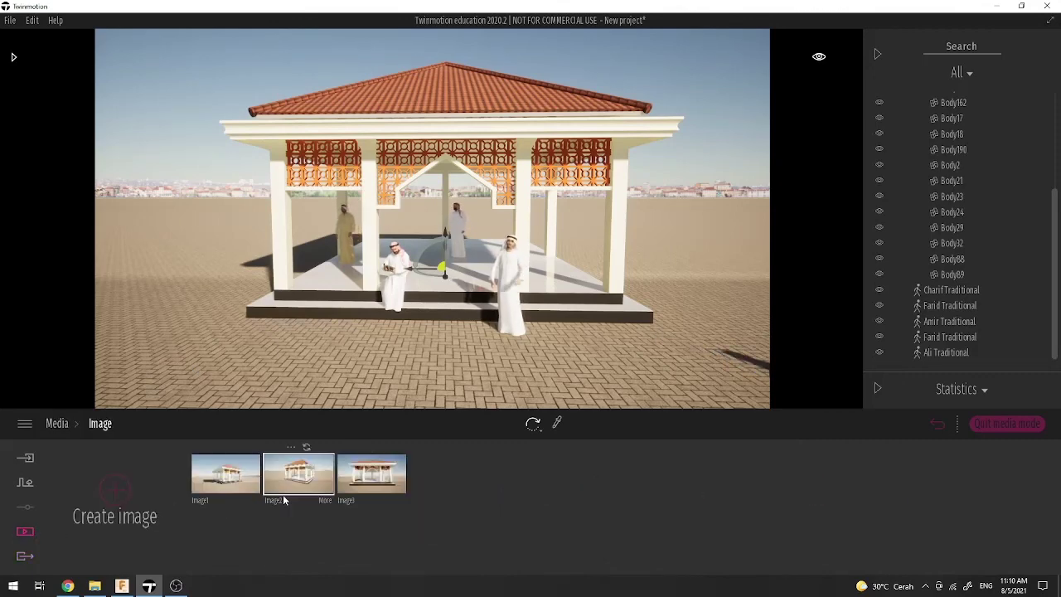
click(228, 474)
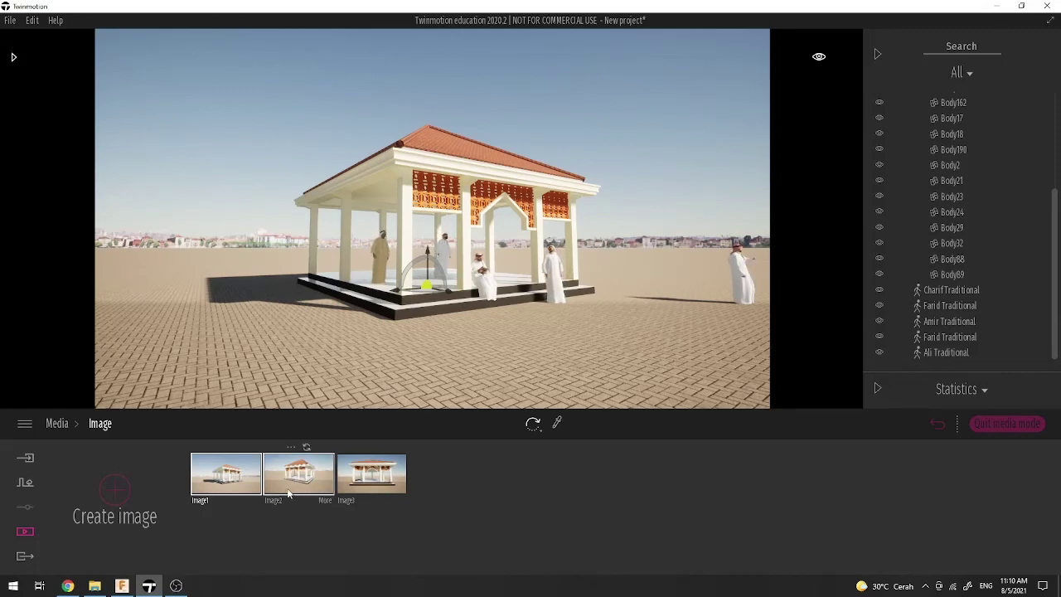
click(369, 474)
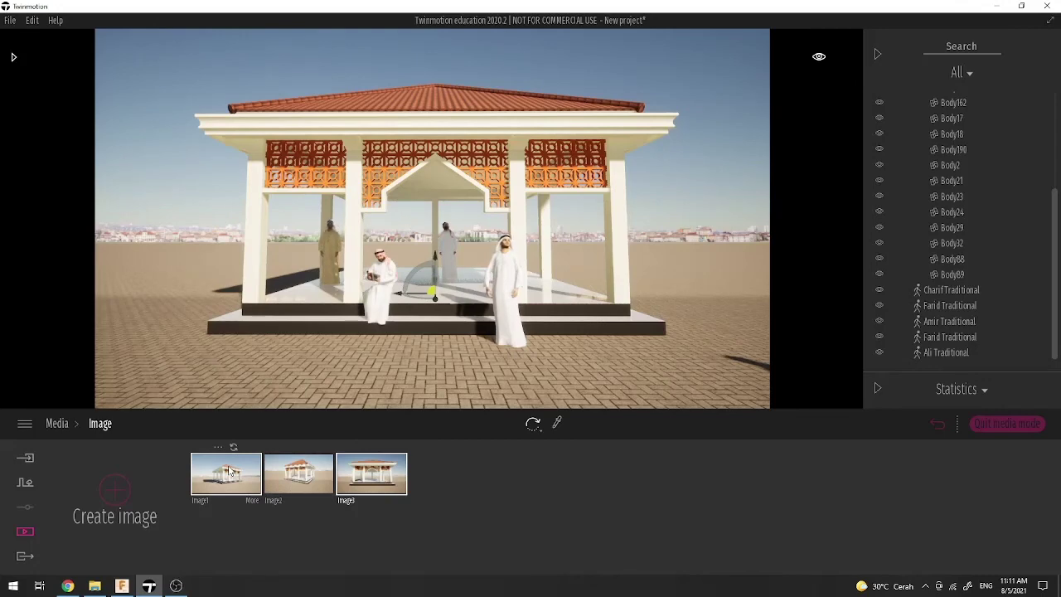
Step: Open Video1 and review the keyframes of Part01 and Part02, finishing by leaving media mode
click(25, 531)
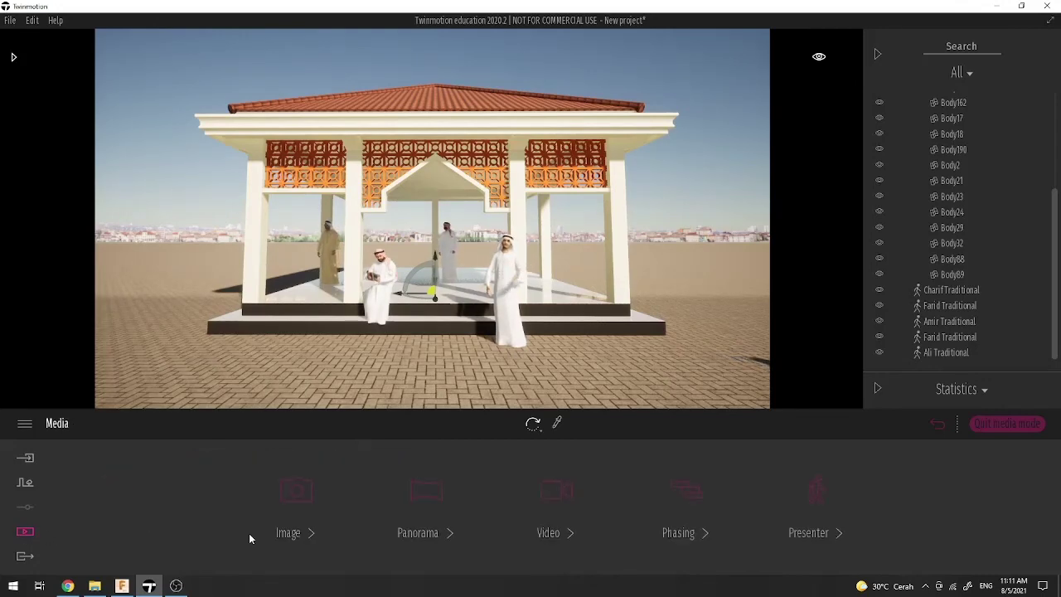
click(561, 504)
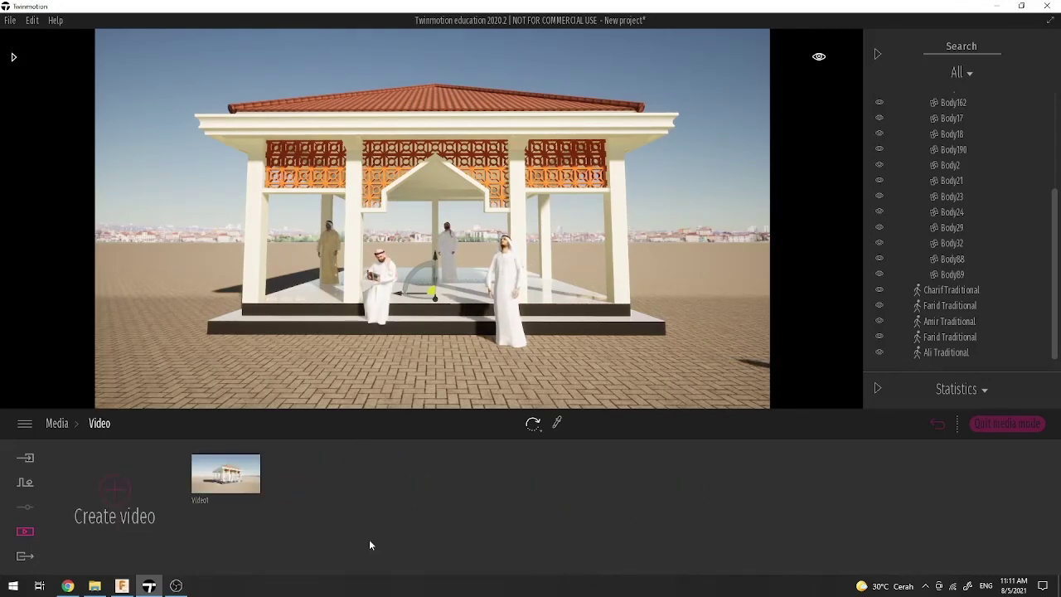
click(227, 474)
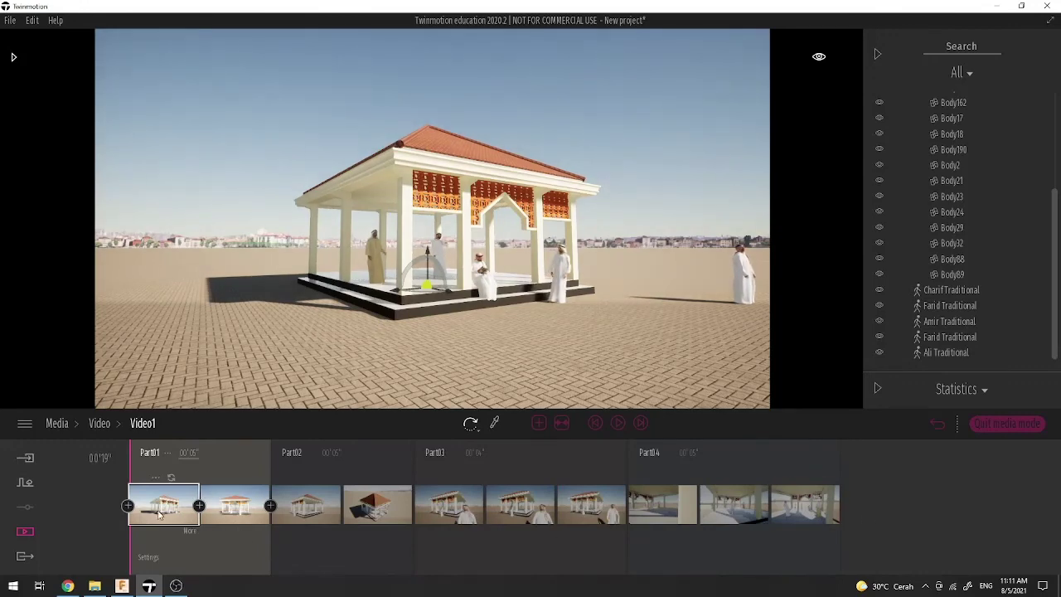
click(234, 504)
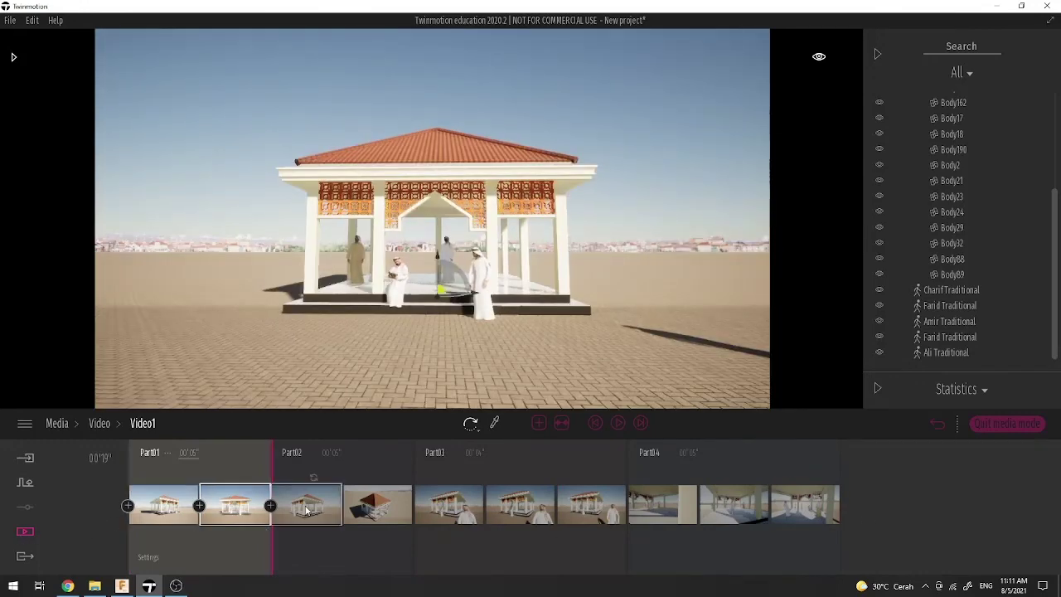
click(306, 510)
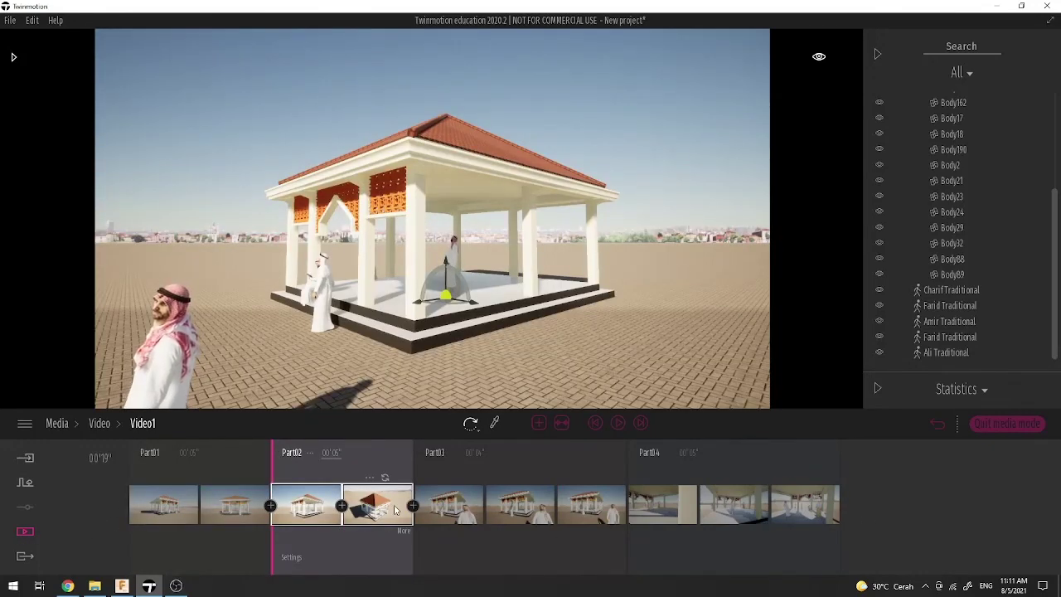
click(377, 508)
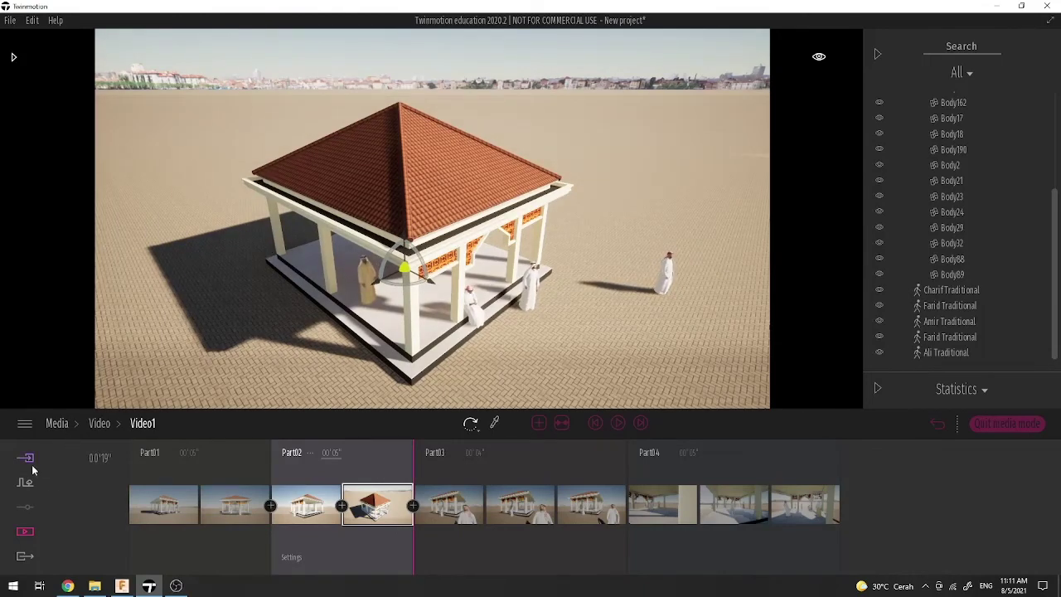
click(991, 423)
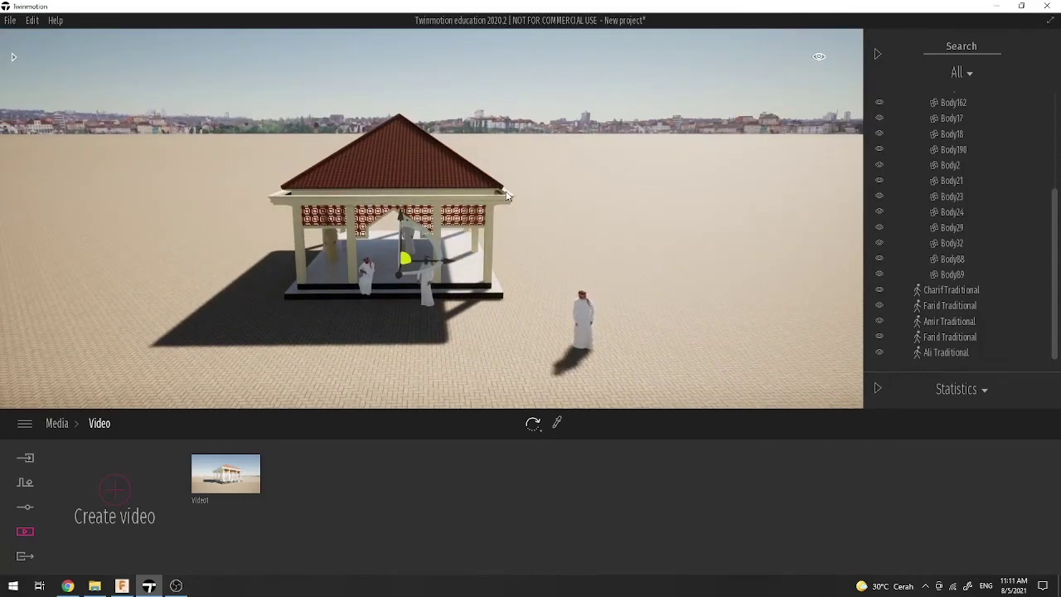
Step: Reopen the scene's saved images and preview their camera views, ending on Image3
click(20, 531)
click(296, 491)
click(299, 473)
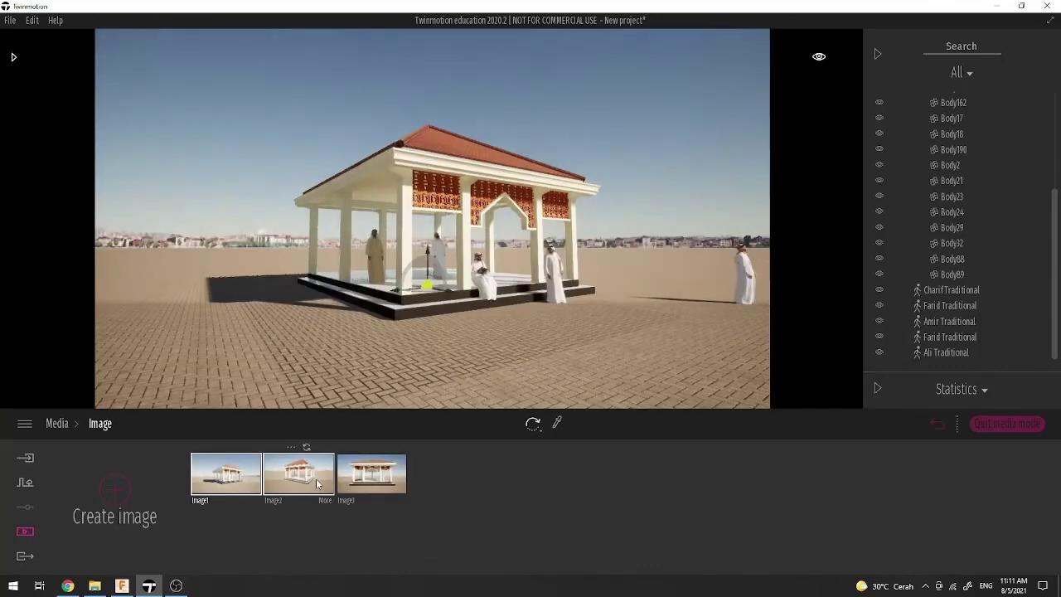
click(372, 484)
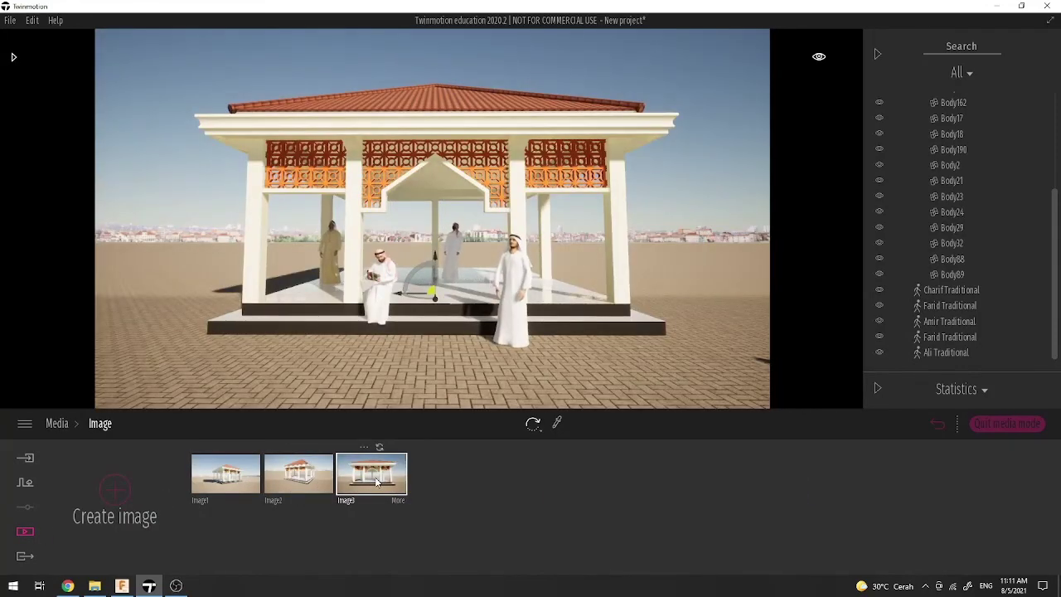